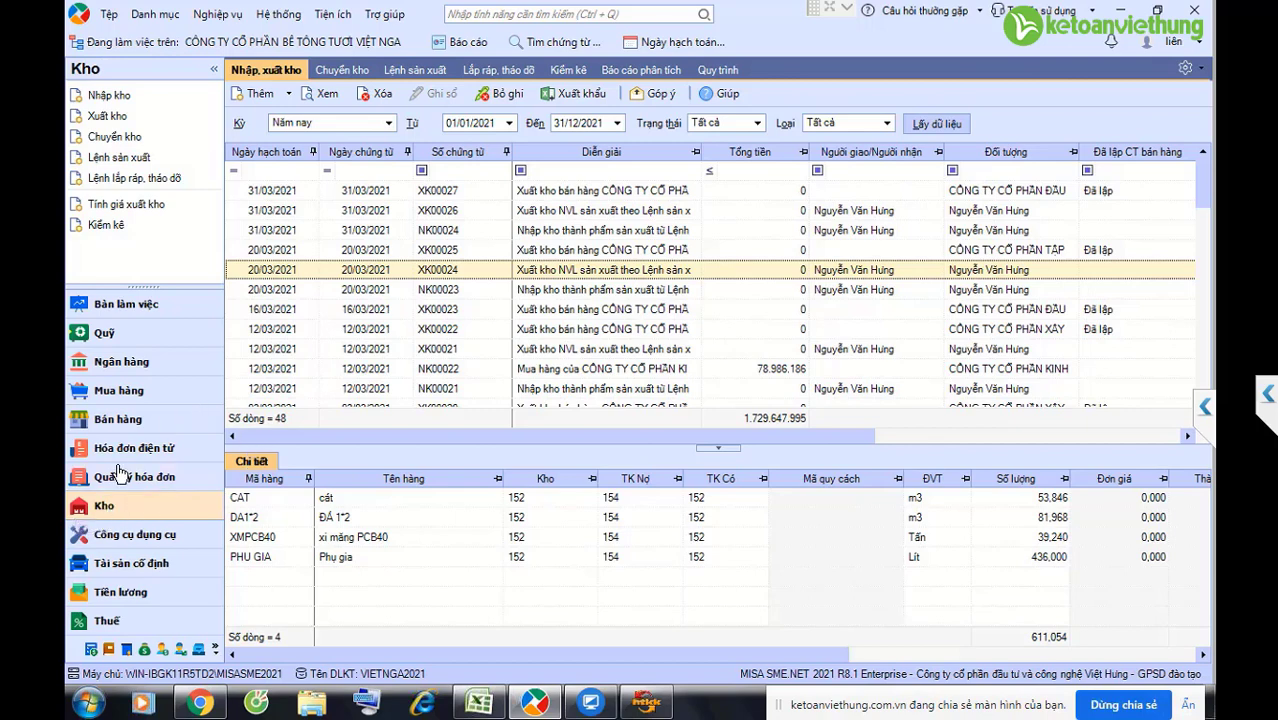
Step: Run the outbound stock price calculation (Tính giá xuất kho) for all items over Quý 1 and close the dialog once finished
left_click(138, 214)
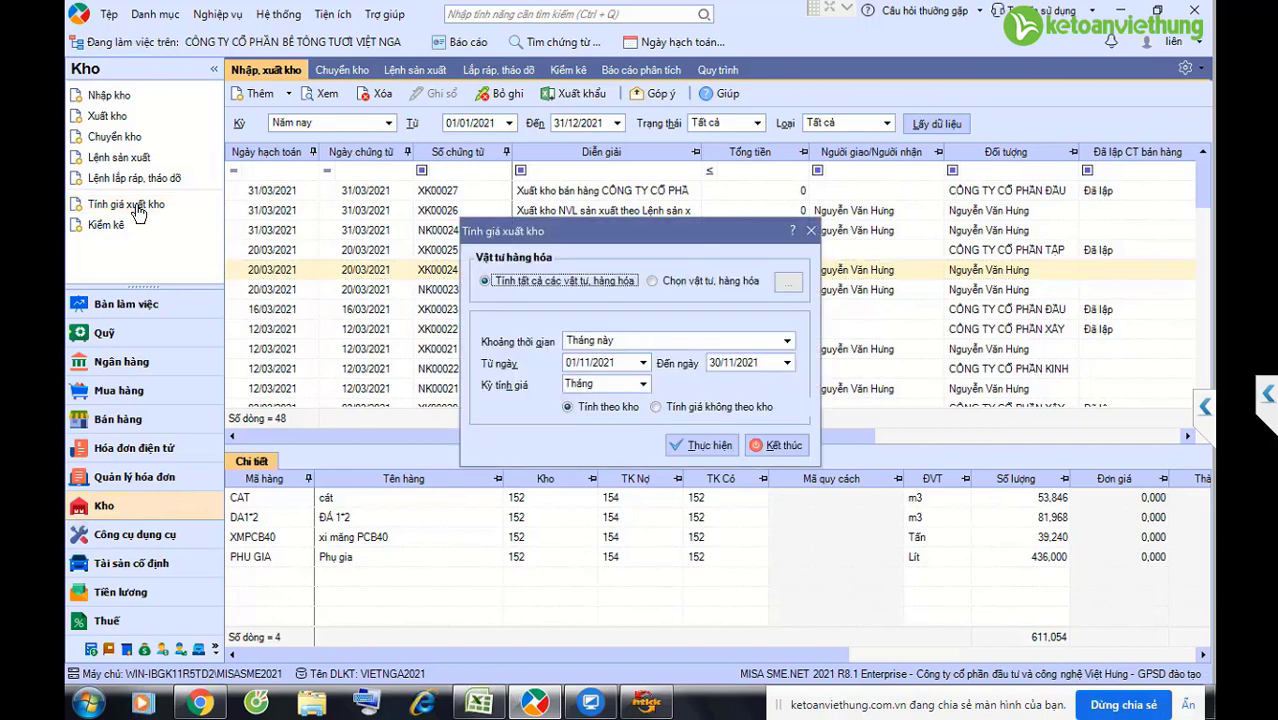
left_click(786, 343)
left_click(615, 393)
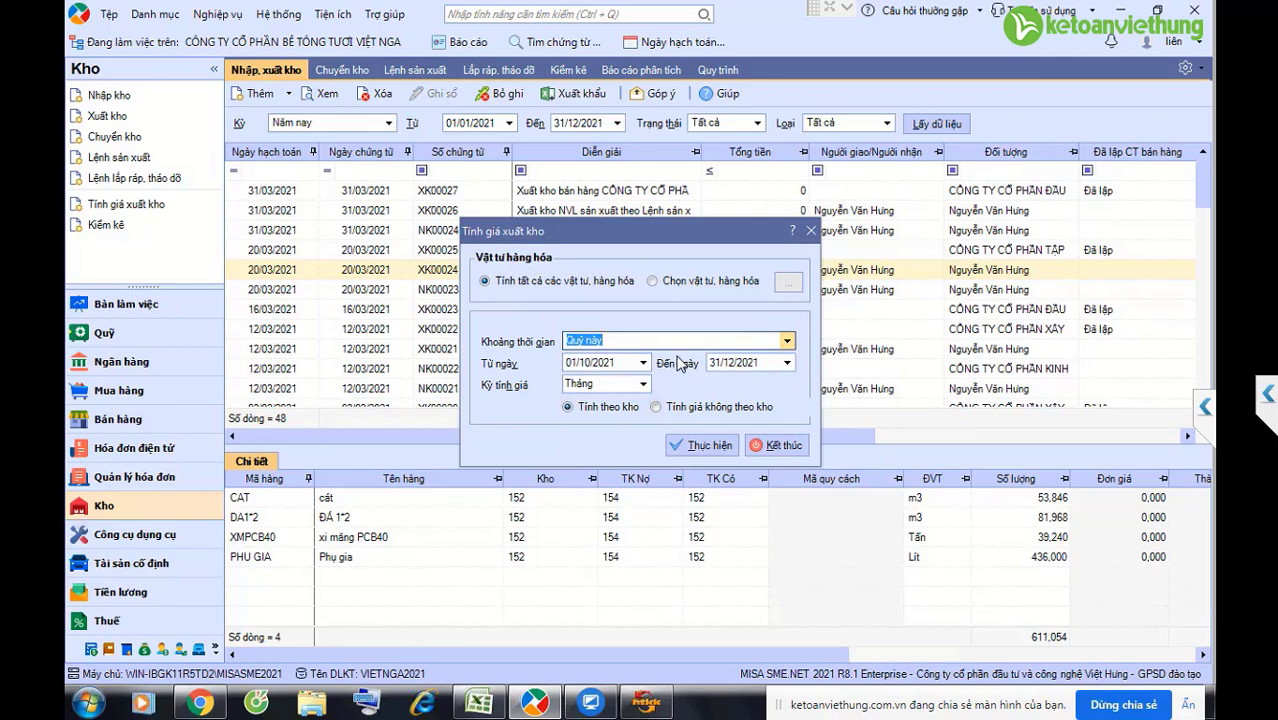
type("Quý 1")
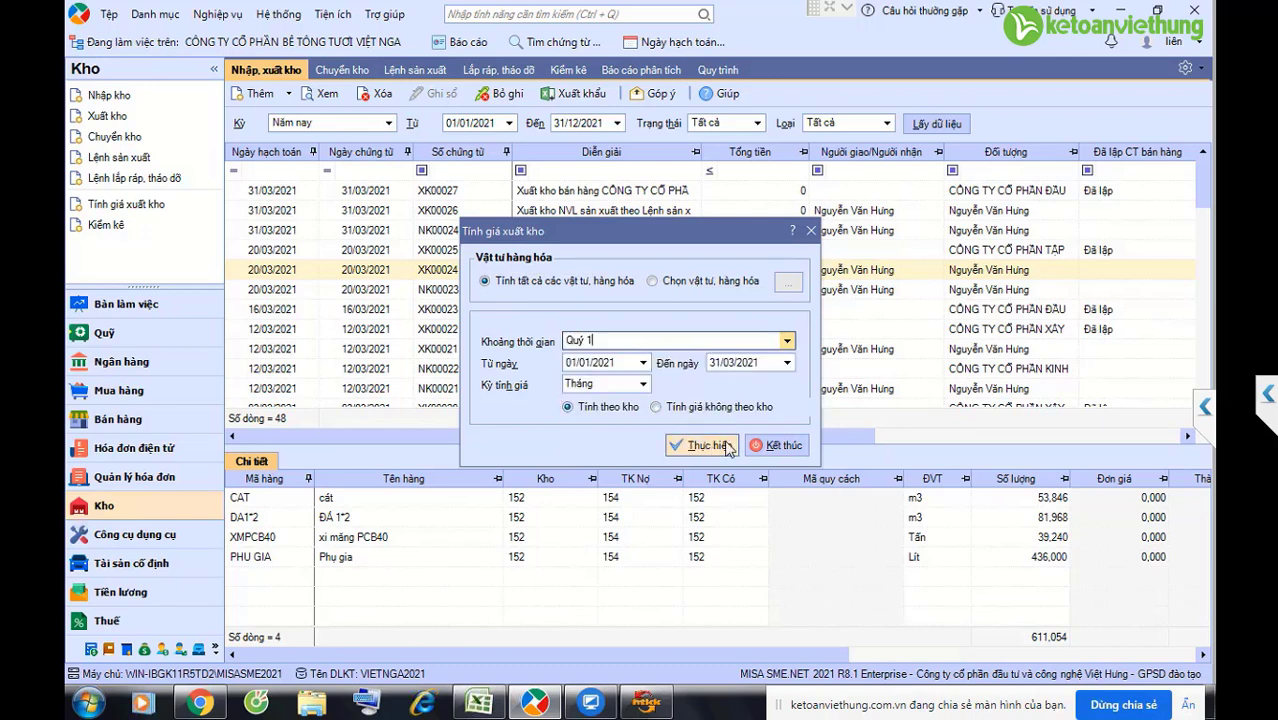
left_click(710, 445)
left_click(828, 413)
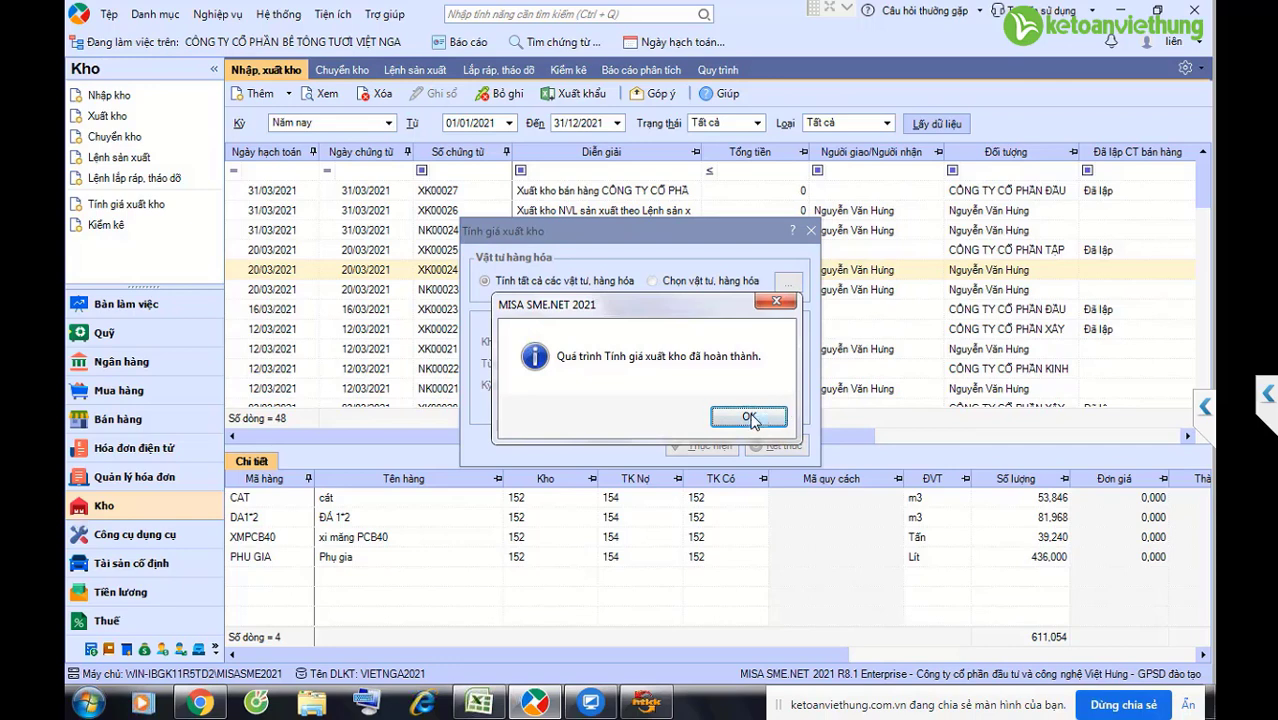
left_click(755, 418)
left_click(780, 445)
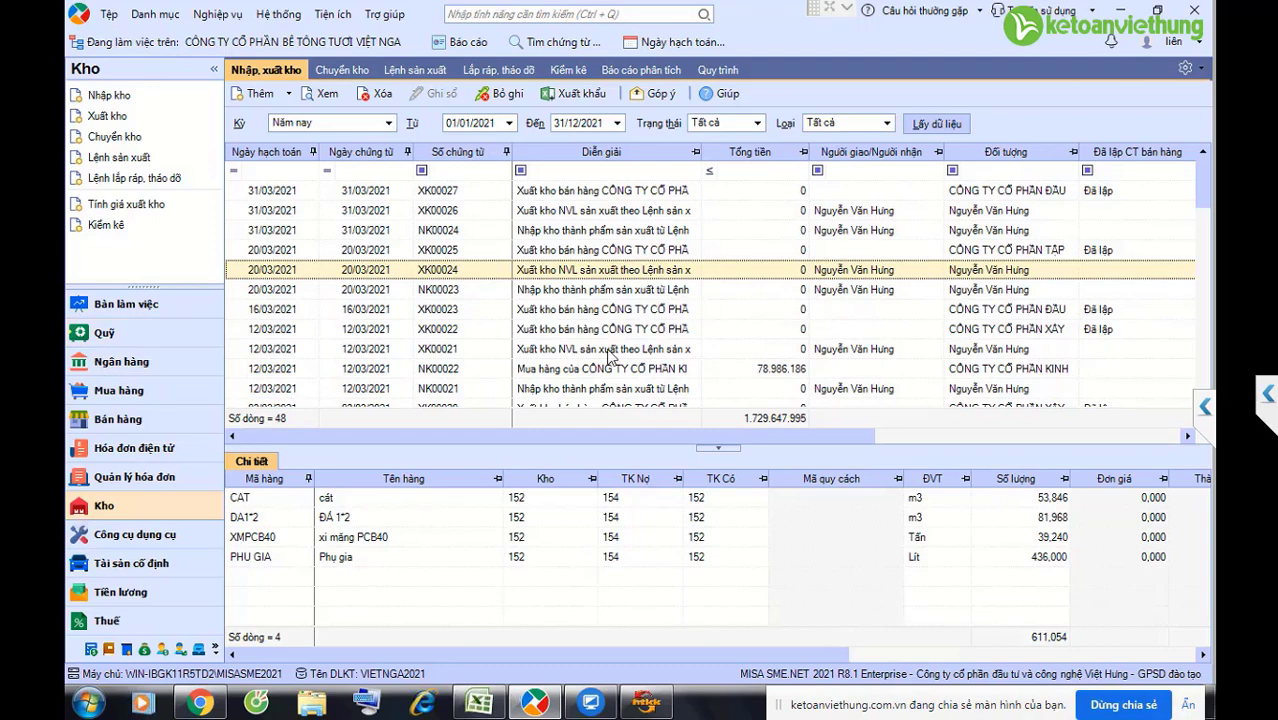
Step: Switch to the ADMIN remote session, complete its pending outbound stock price calculation with the data backup accepted, and close the dialog
left_click(834, 12)
left_click(252, 625)
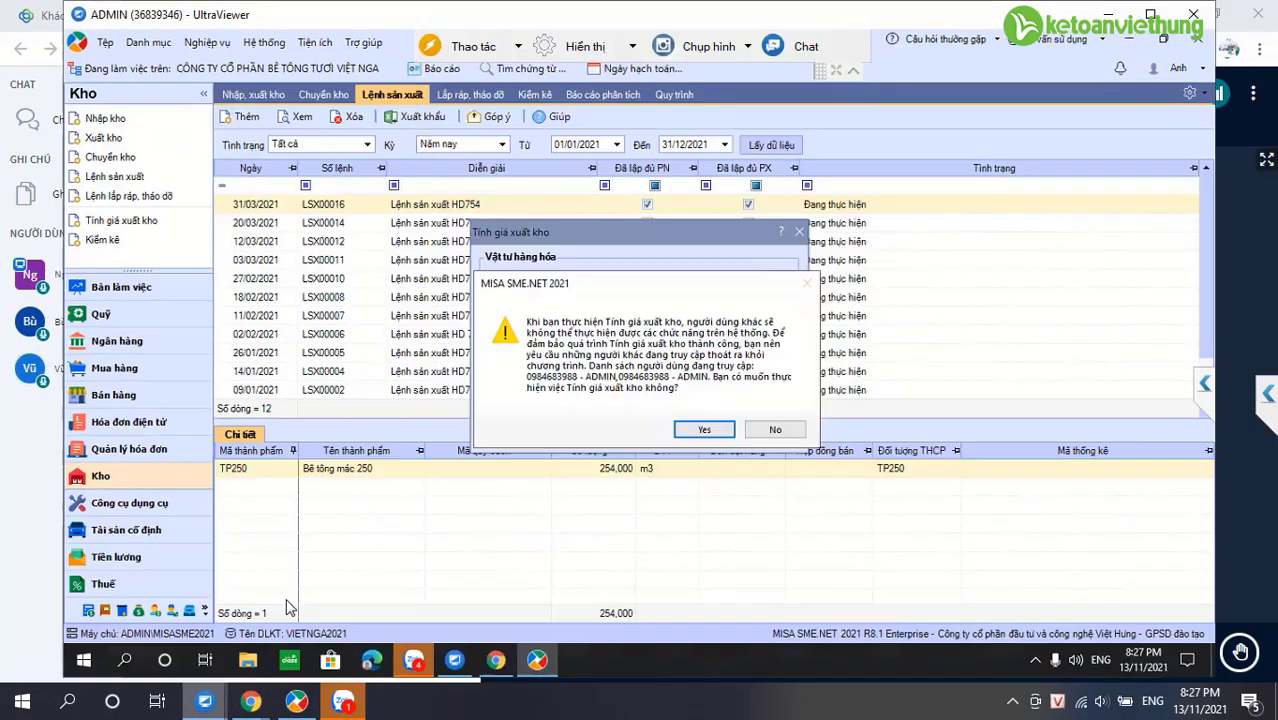
left_click(688, 421)
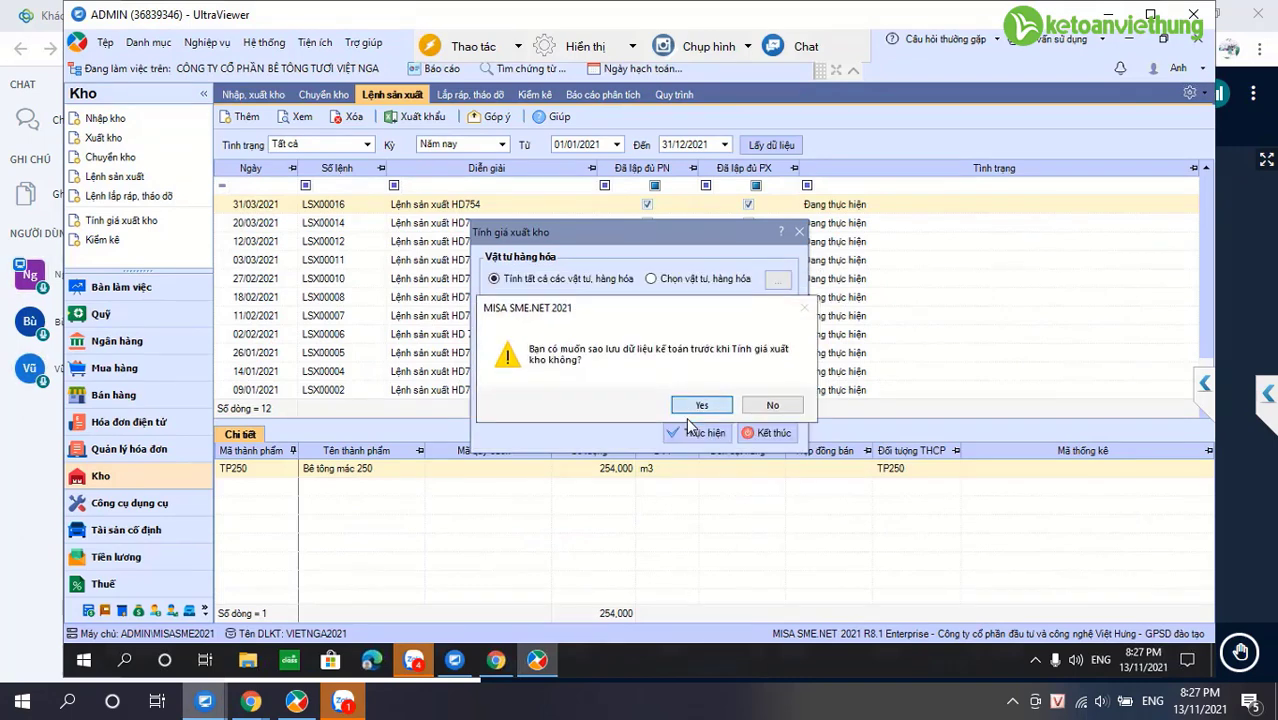
key("Return")
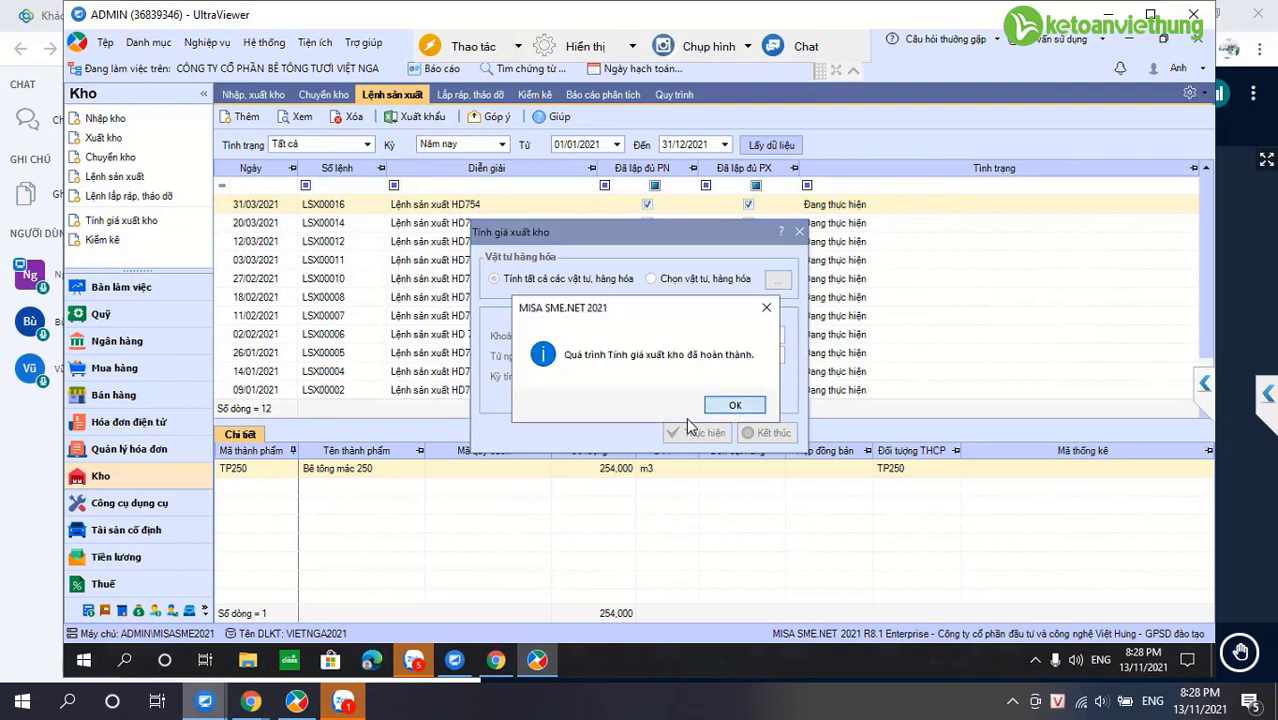
key("Return")
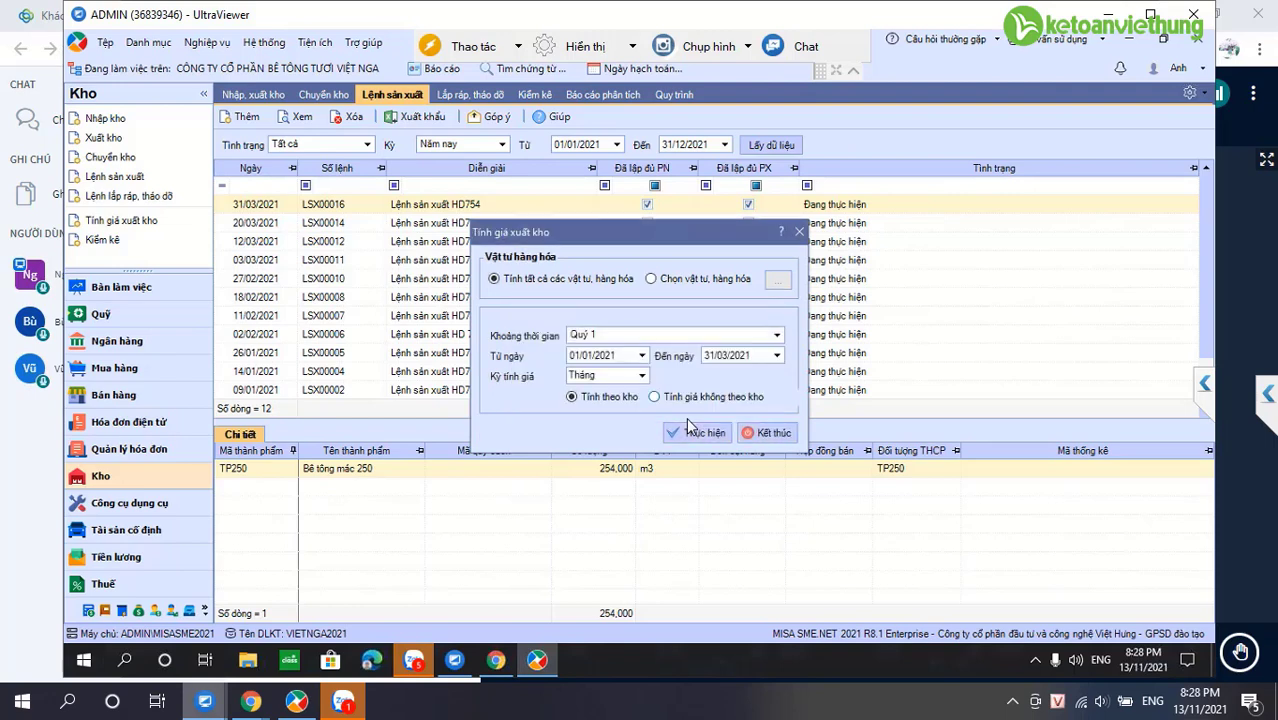
left_click(770, 432)
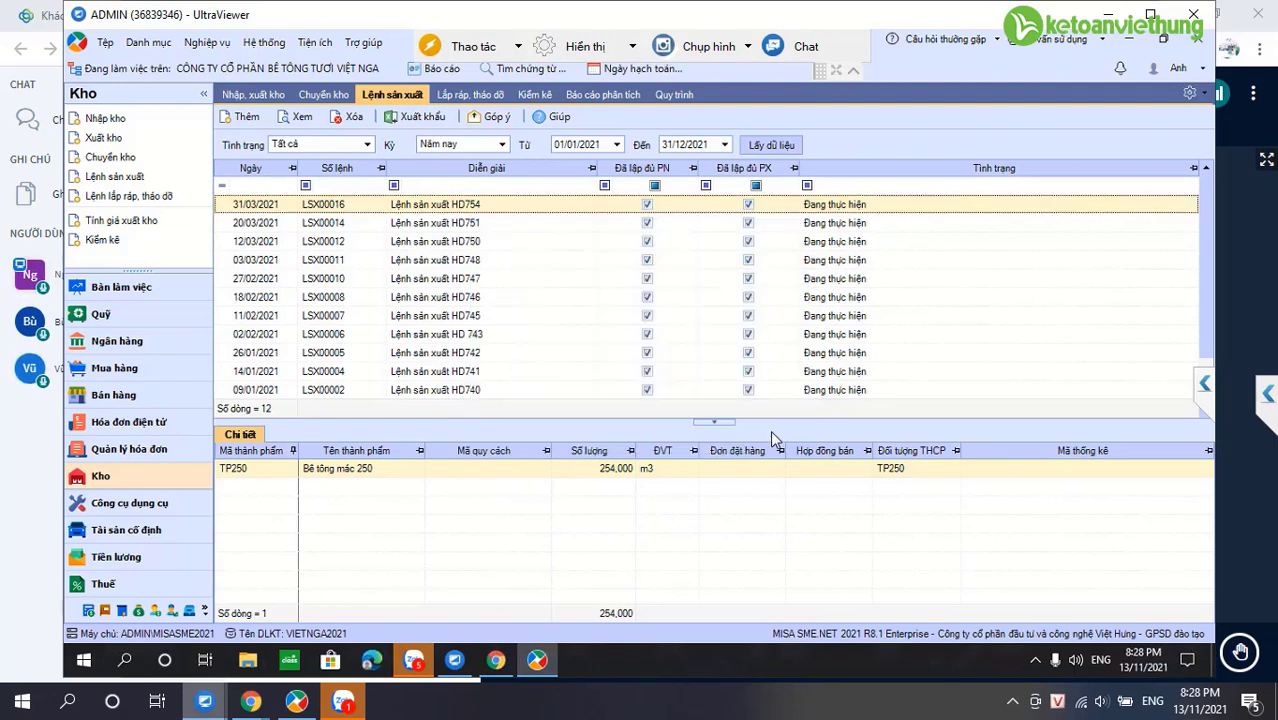
Step: Return to the other remote session and choose the analysis report Sổ chi tiết vật tư hàng hóa
key("alt+Tab")
left_click(632, 94)
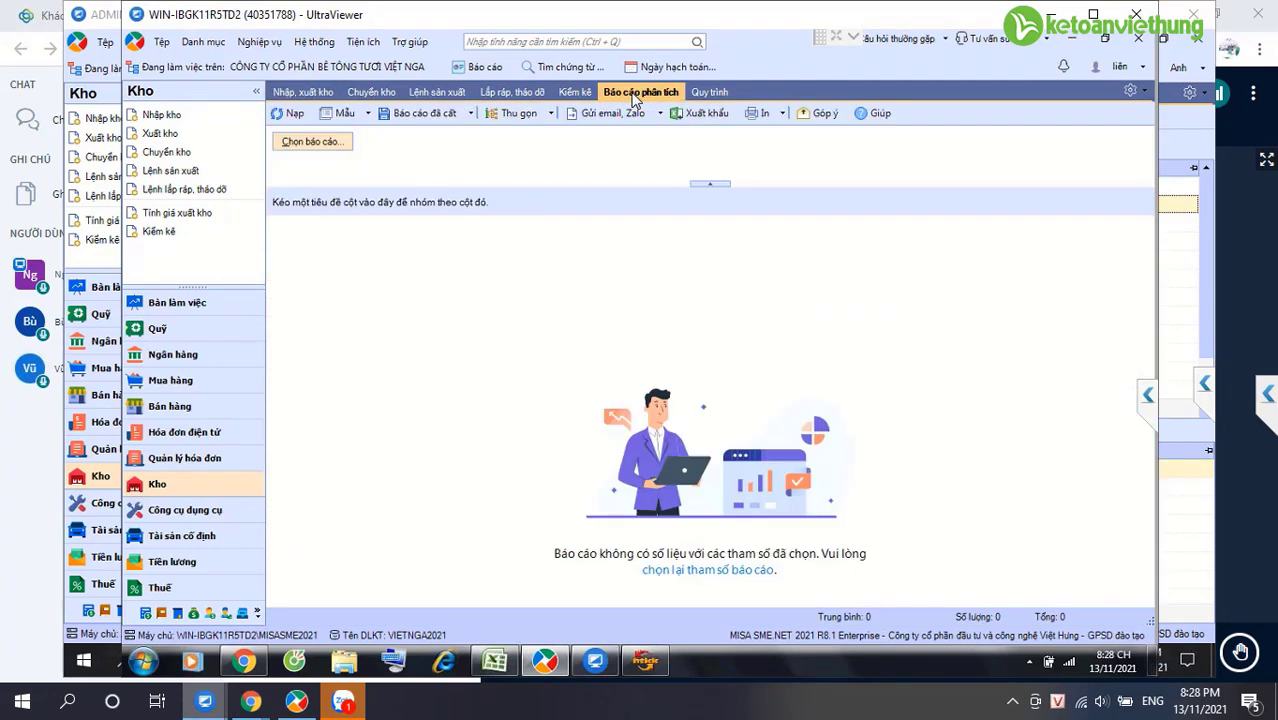
left_click(312, 142)
left_click(872, 190)
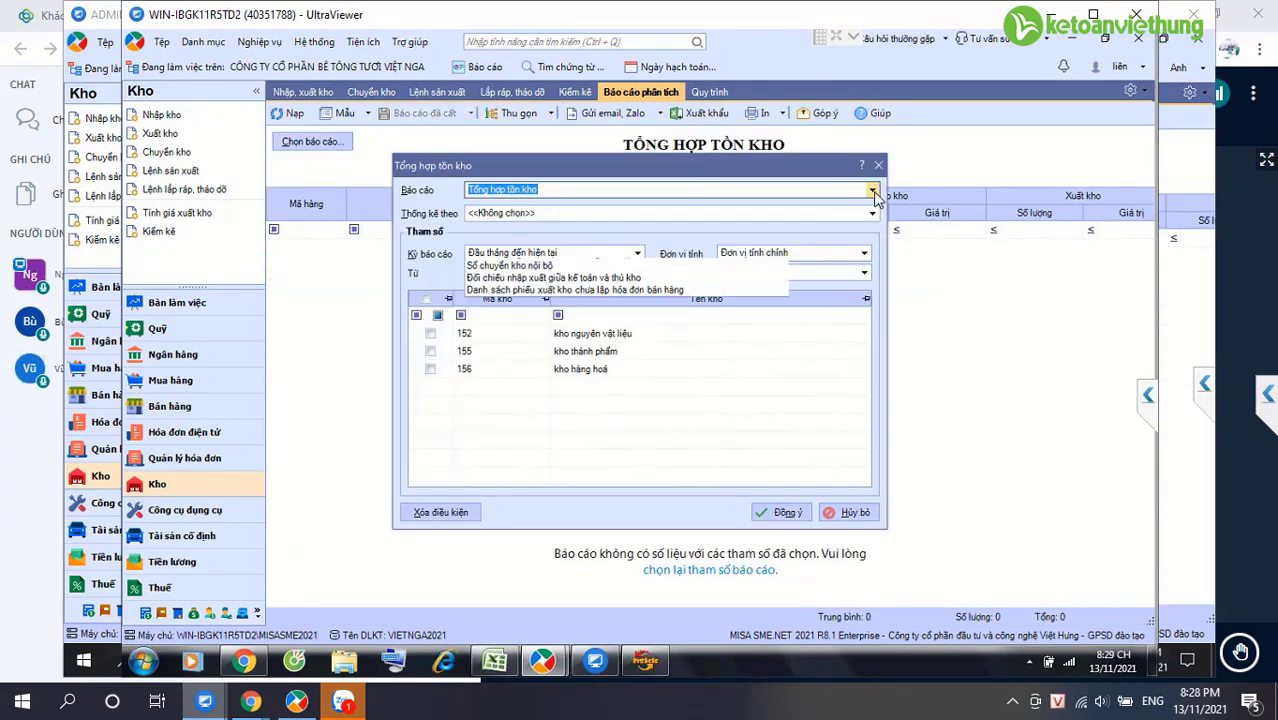
left_click(534, 216)
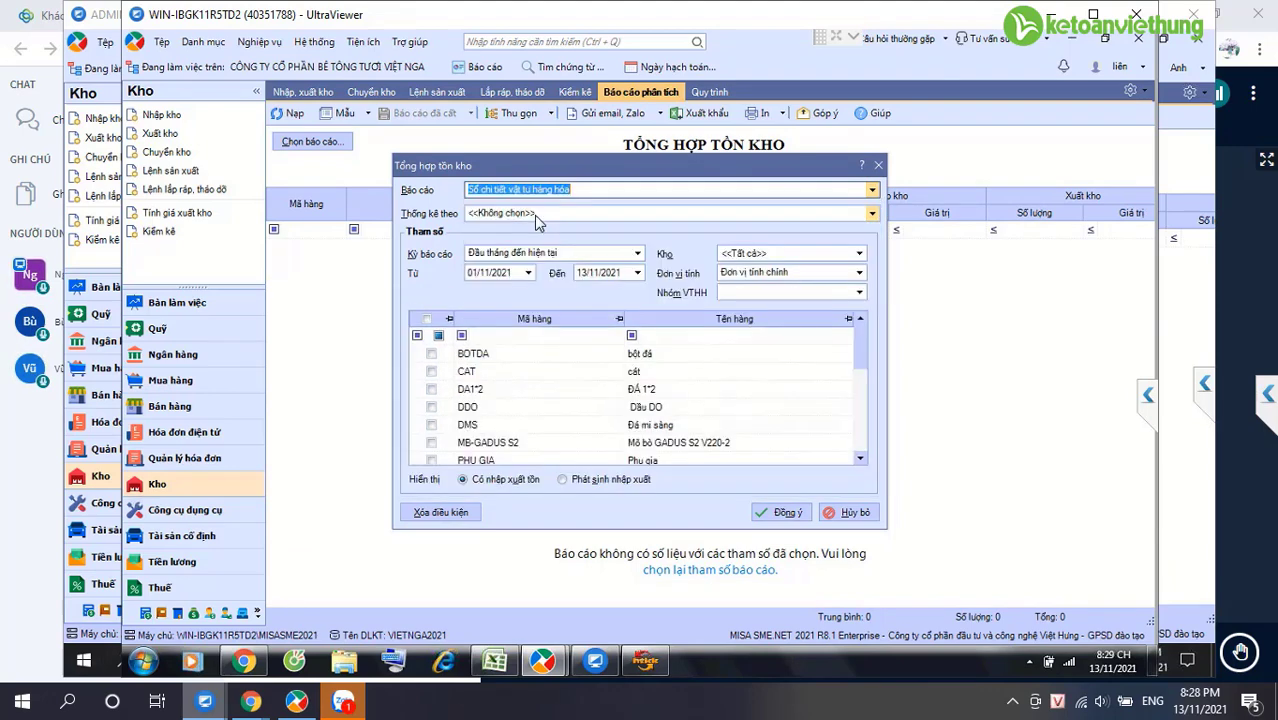
Step: Set the report period to Quý 1 and the warehouse to kho nguyên vật liệu, and include all items
left_click(637, 253)
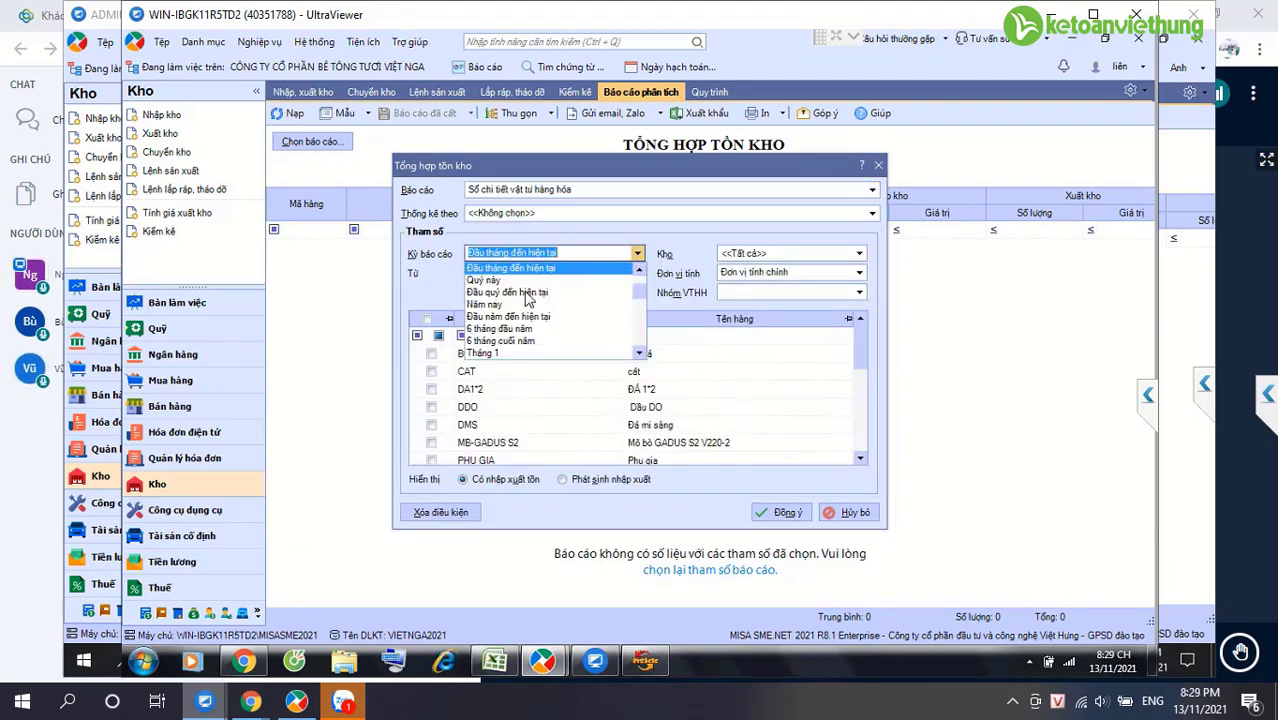
left_click(524, 330)
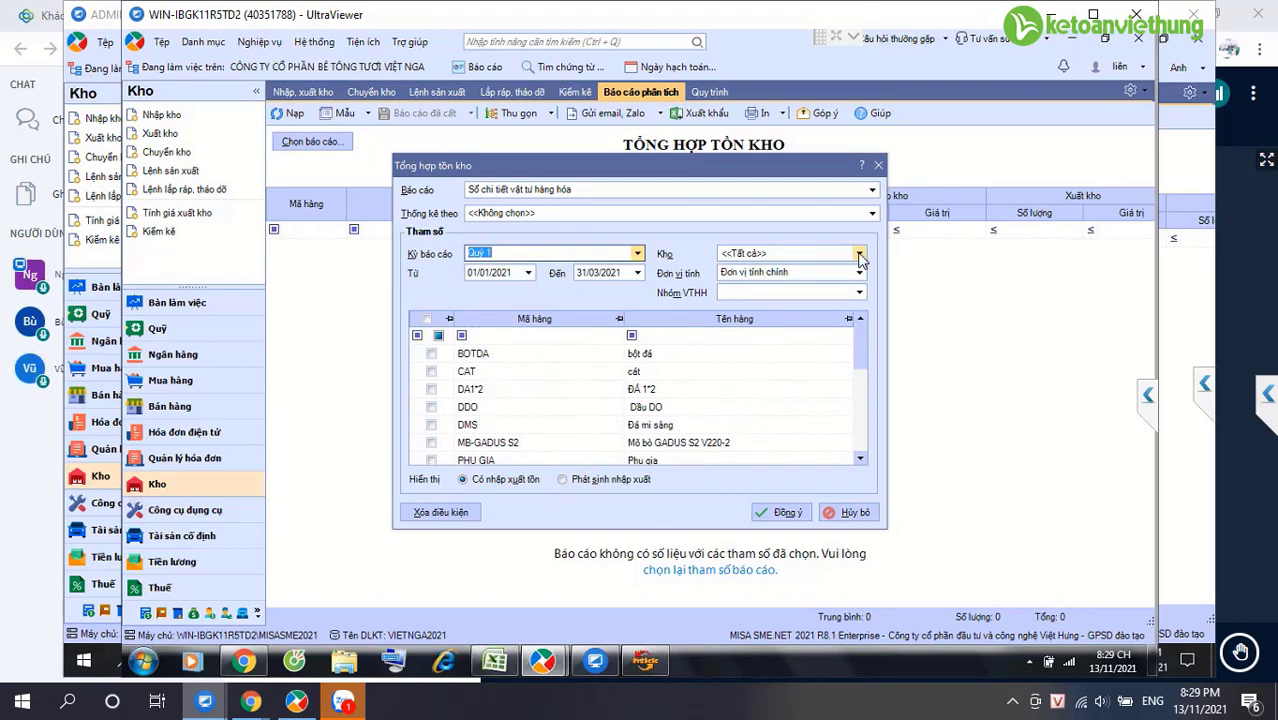
left_click(859, 253)
left_click(760, 298)
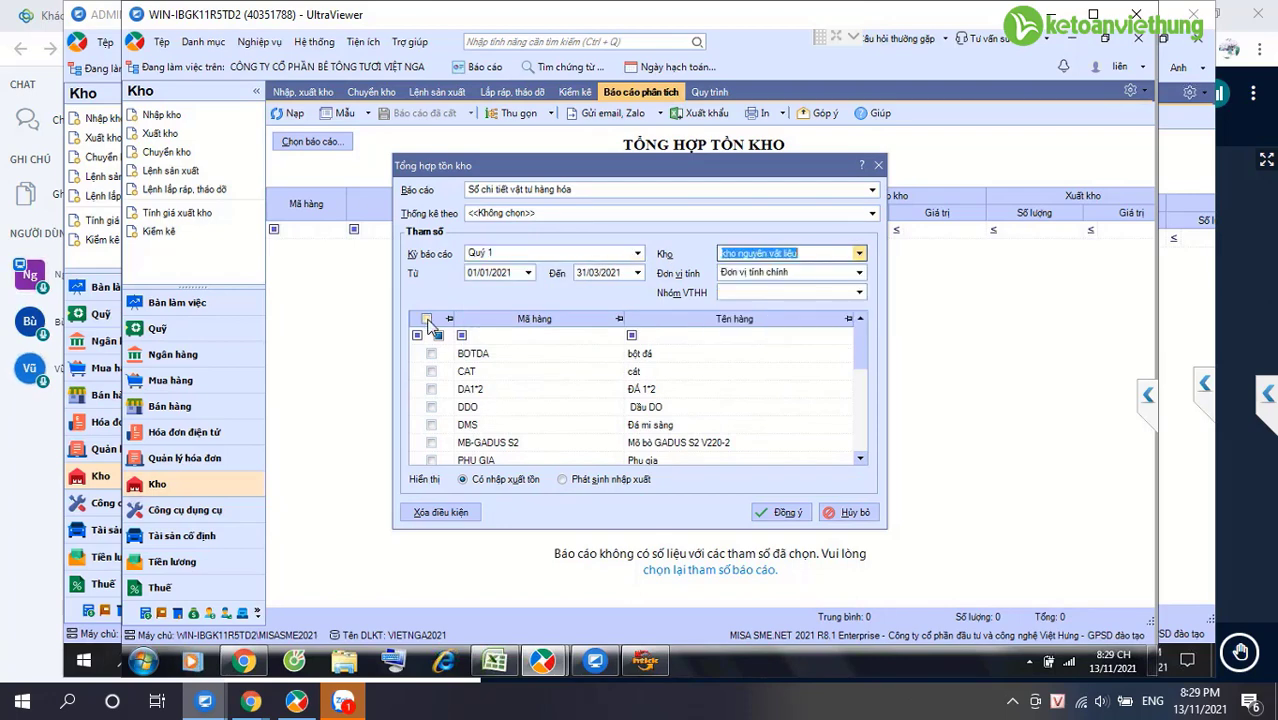
left_click(427, 320)
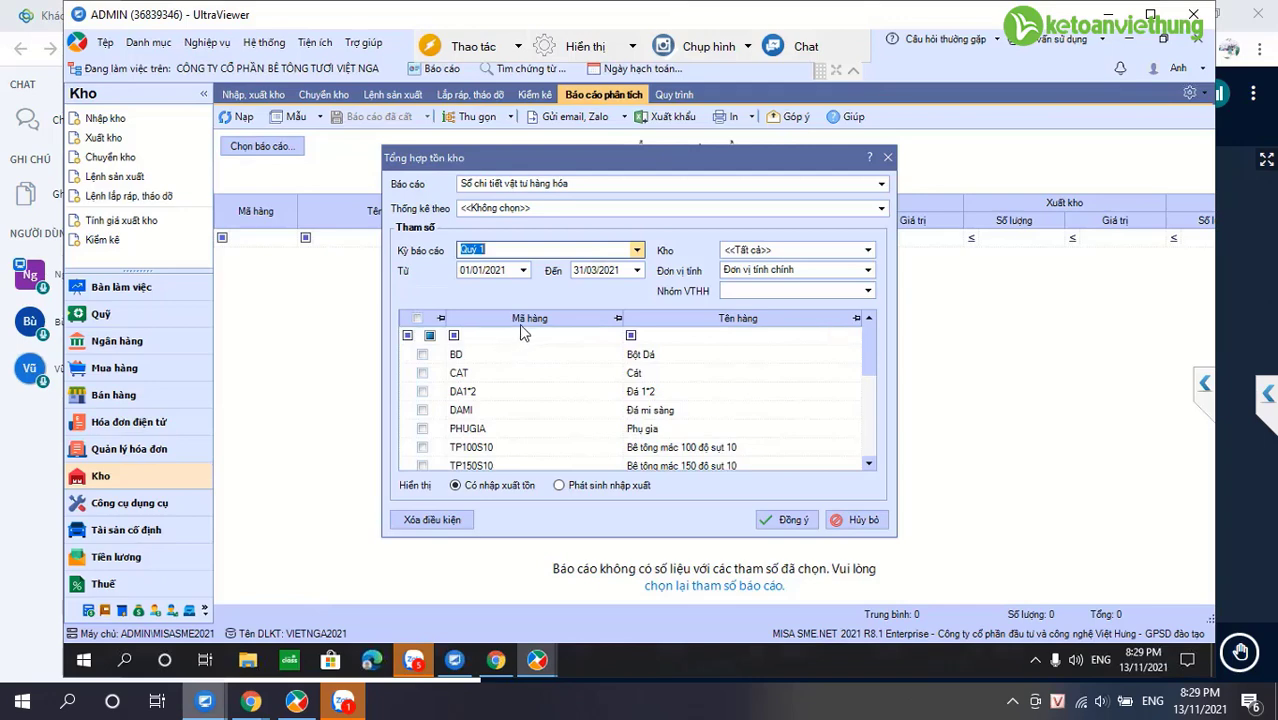
Step: In the ADMIN session's report dialog, set the warehouse to Kho NVL, include all items and generate the report
left_click(881, 208)
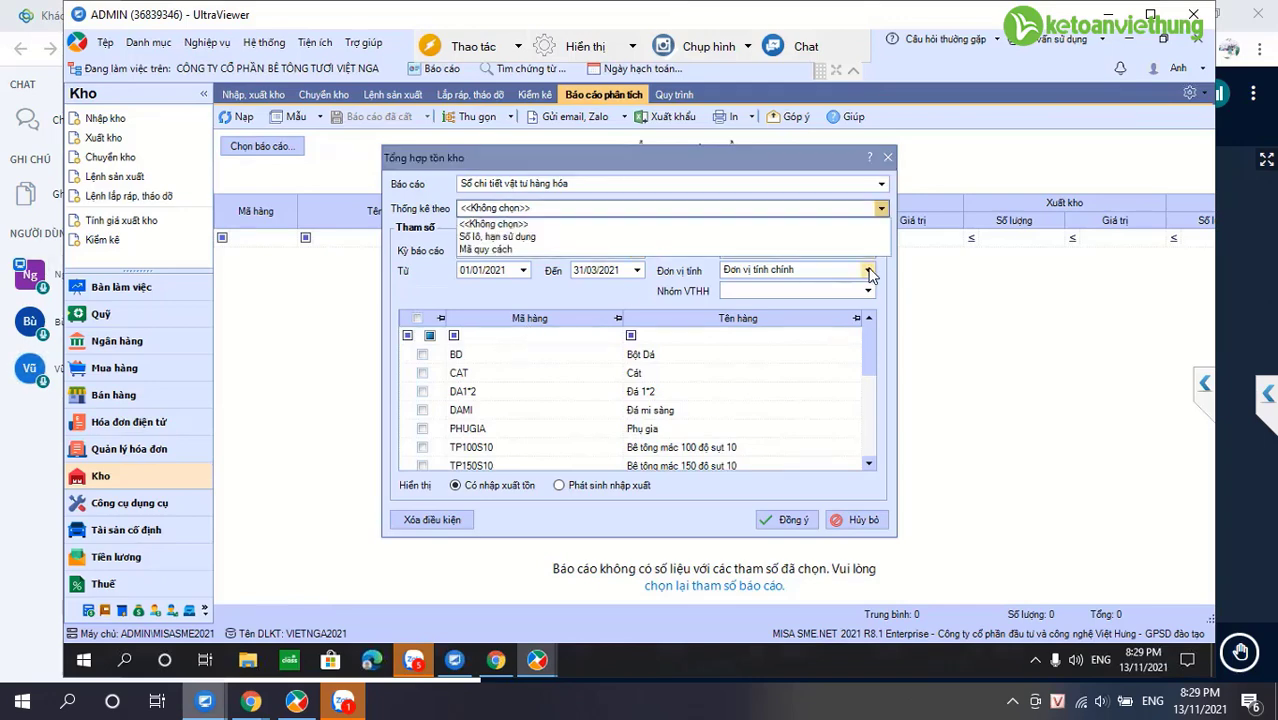
left_click(869, 275)
left_click(868, 250)
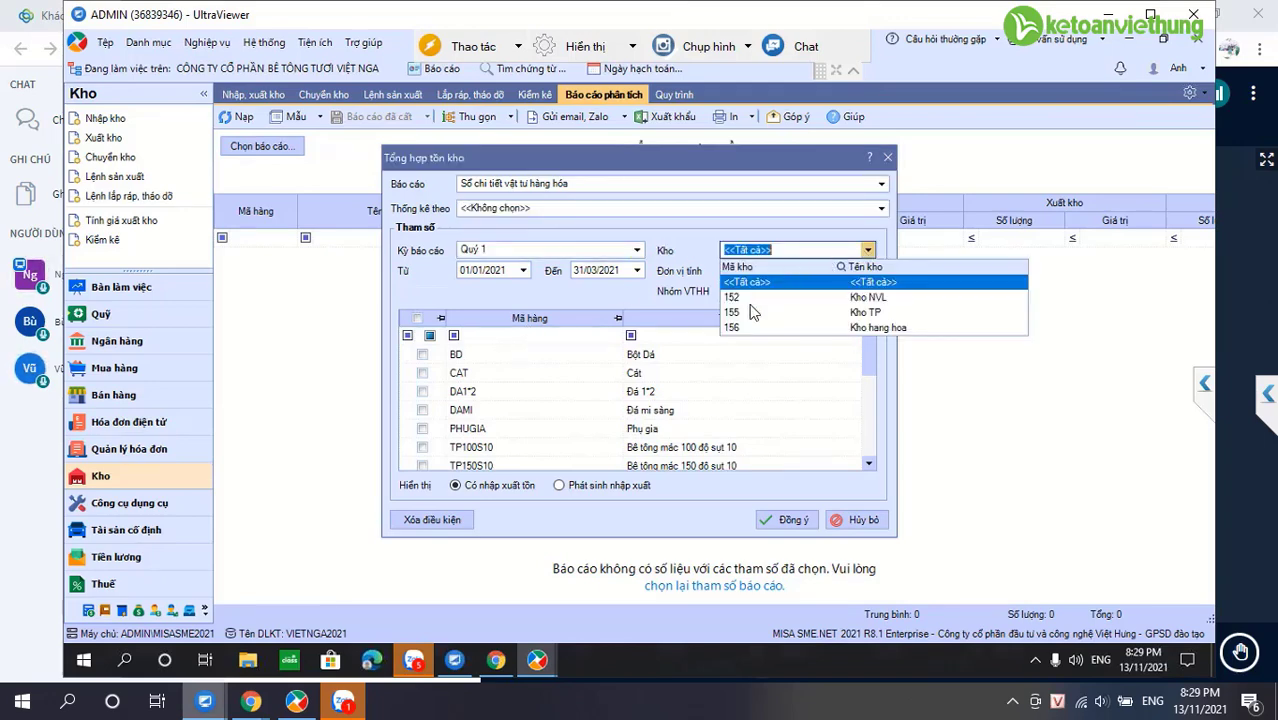
left_click(734, 298)
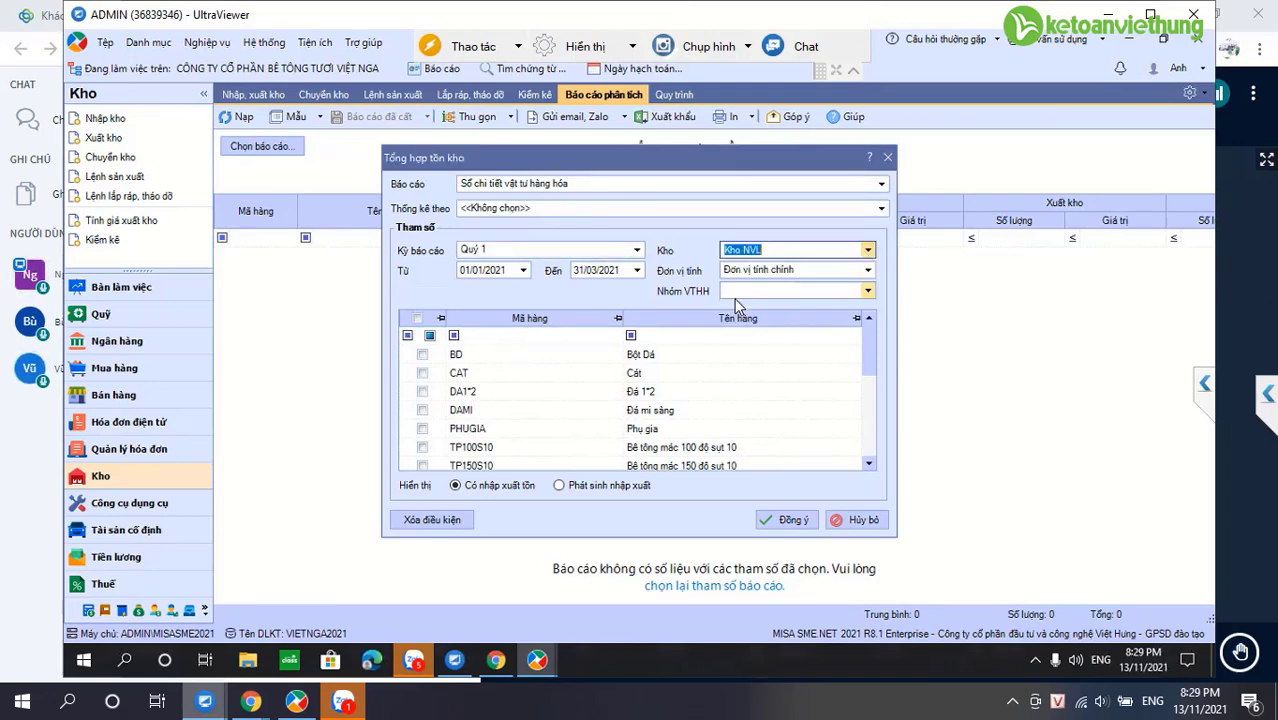
left_click(417, 319)
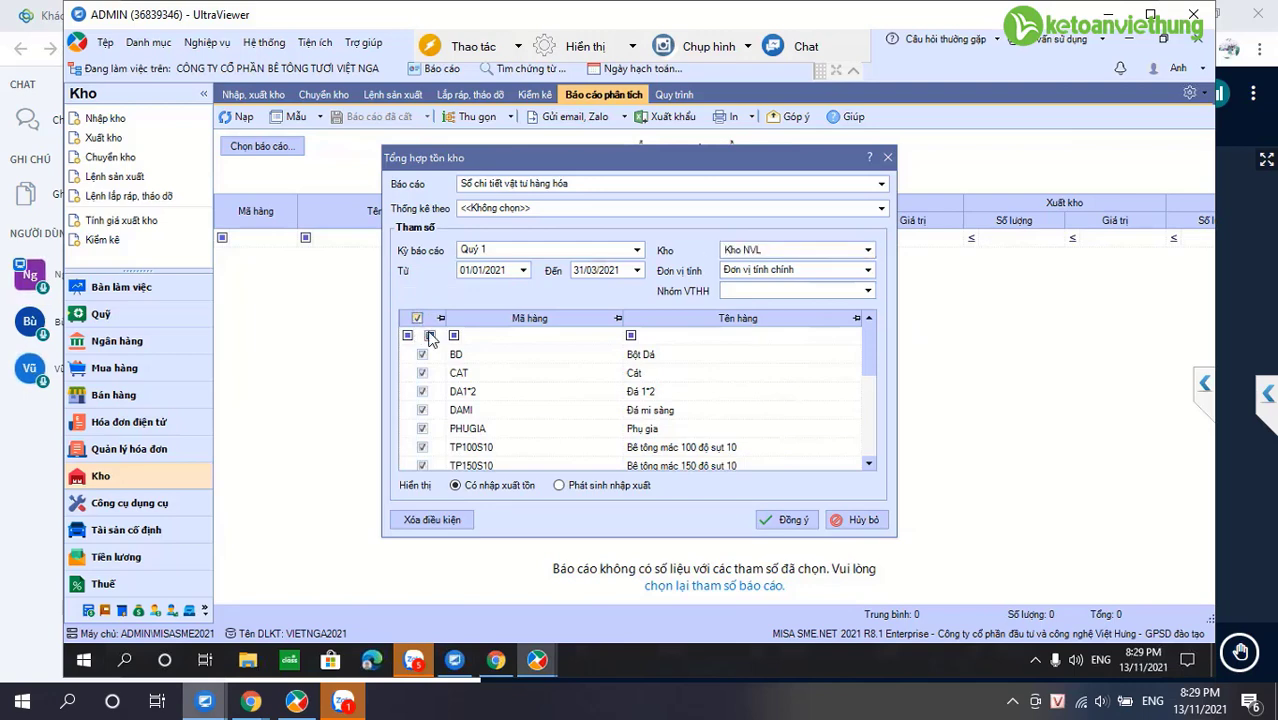
left_click(786, 521)
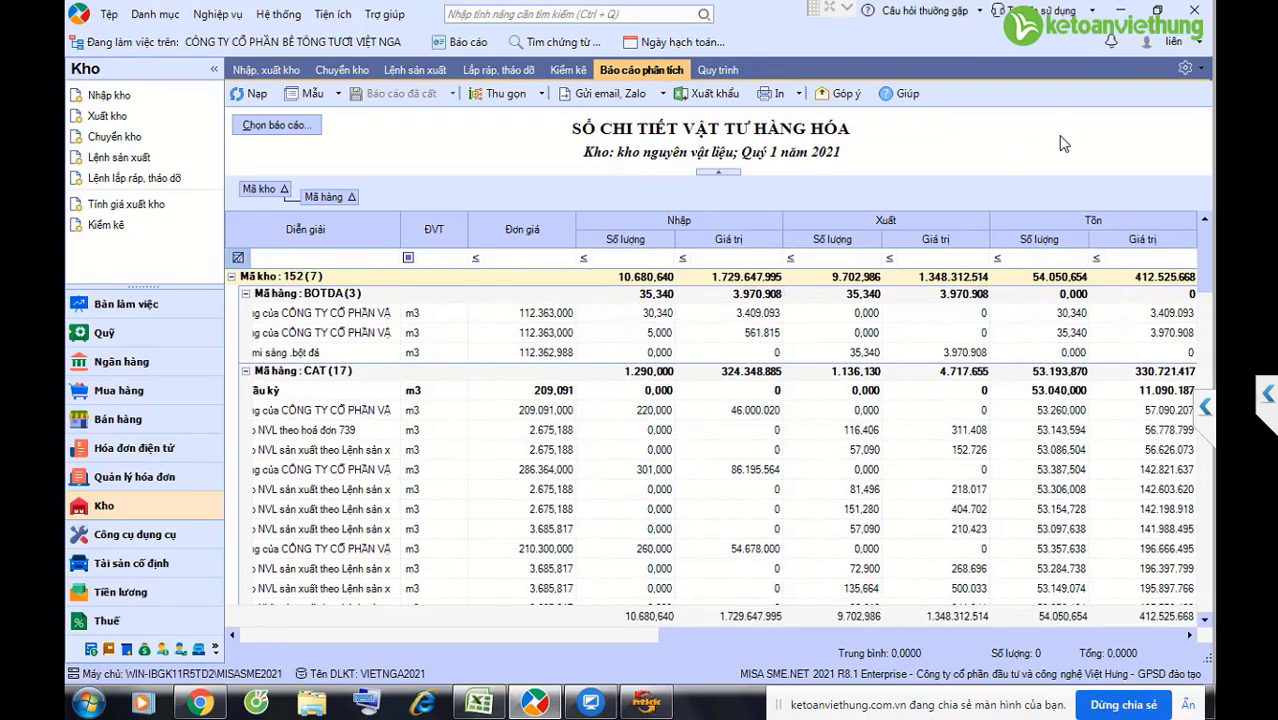
Step: Set the filter condition of the closing stock quantity (Tồn – Số lượng) to Nhỏ hơn
left_click(997, 262)
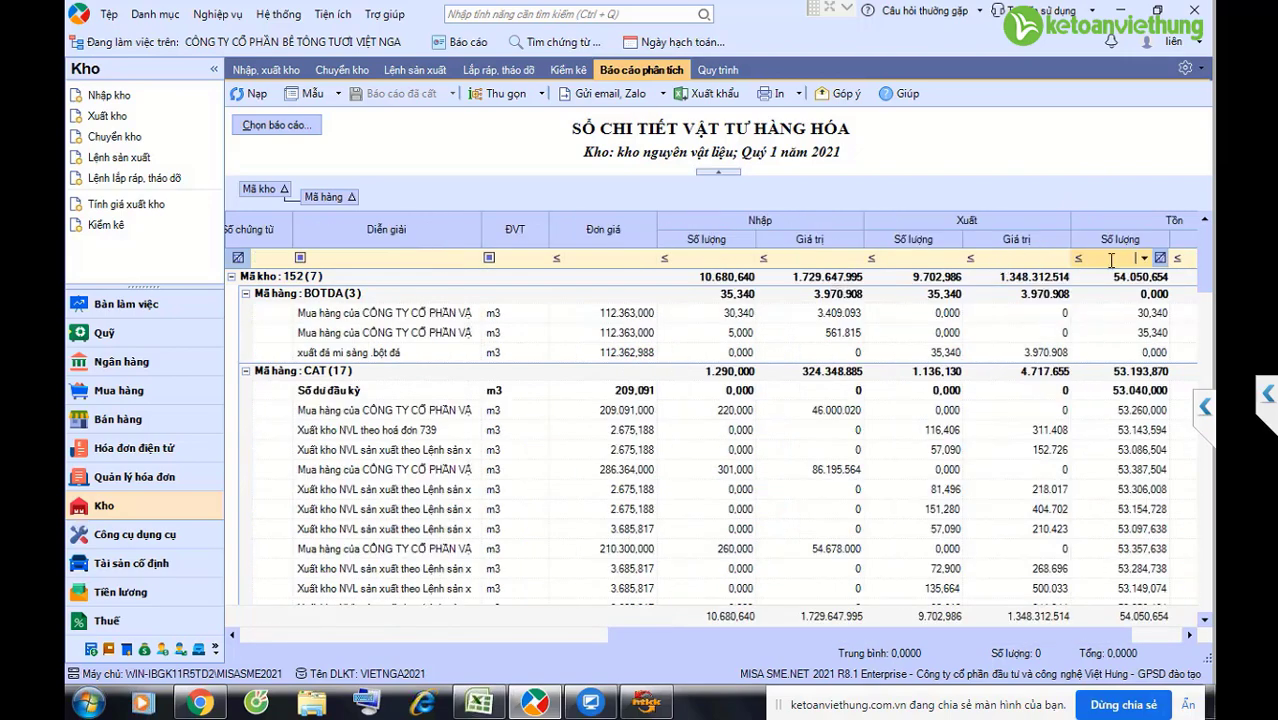
left_click(1080, 262)
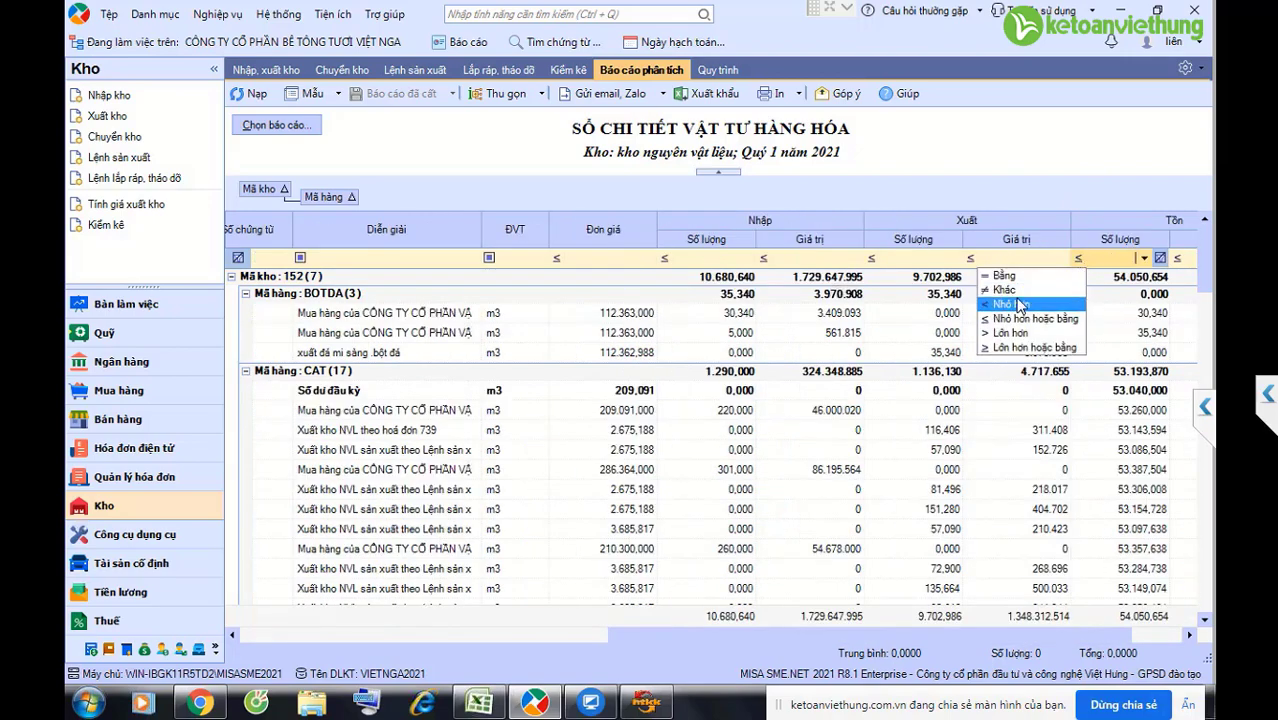
left_click(1018, 304)
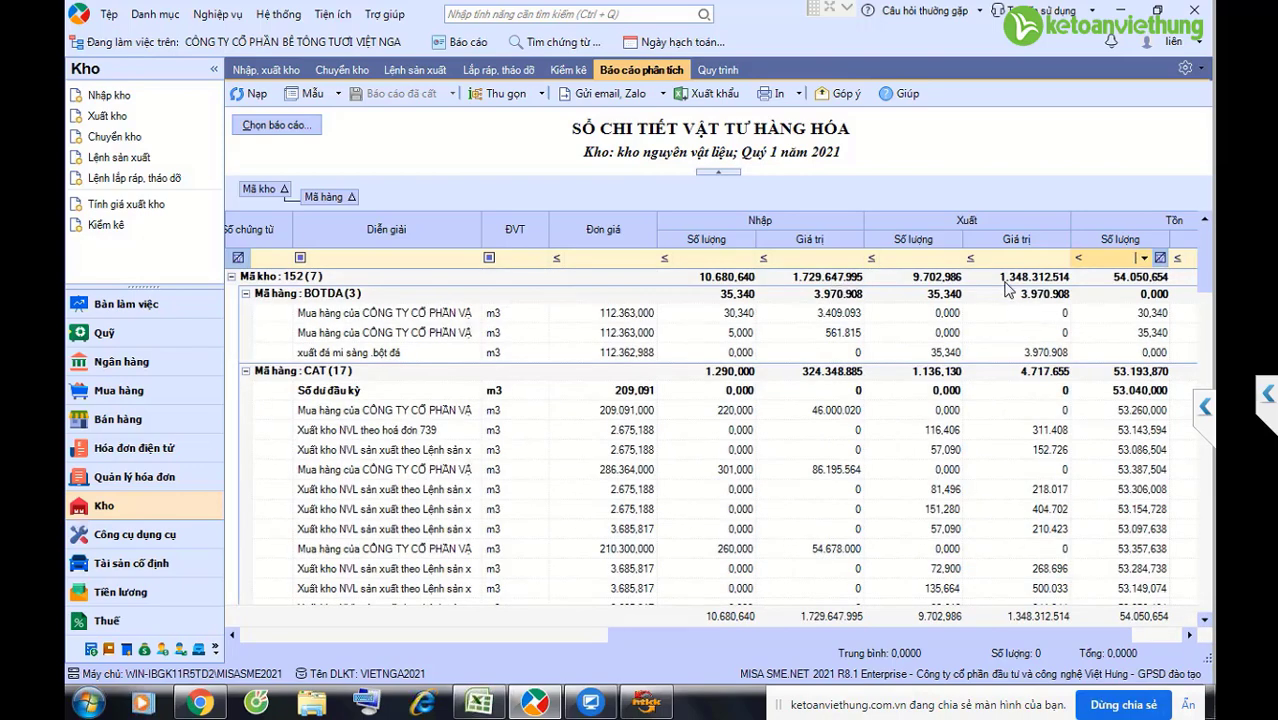
Step: Filter the report for rows with outbound quantity greater than 0 and outbound value equal to 0
left_click(932, 259)
left_click(872, 259)
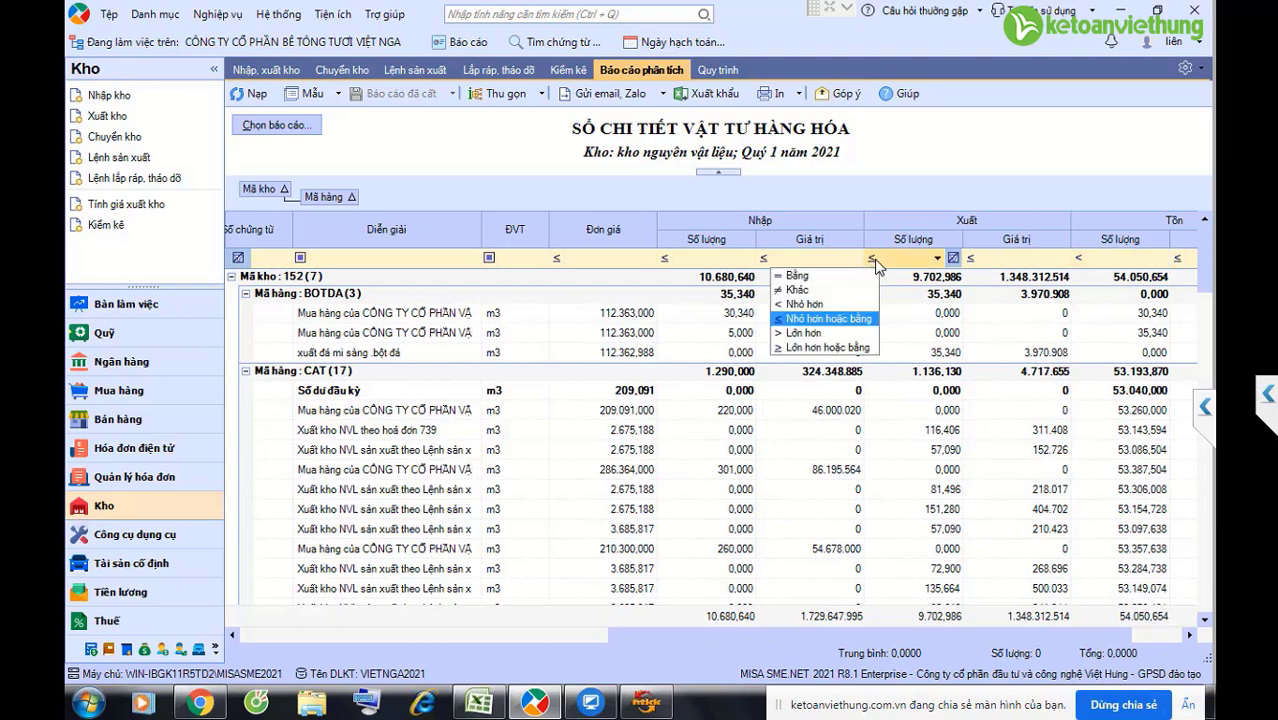
left_click(815, 333)
type("0")
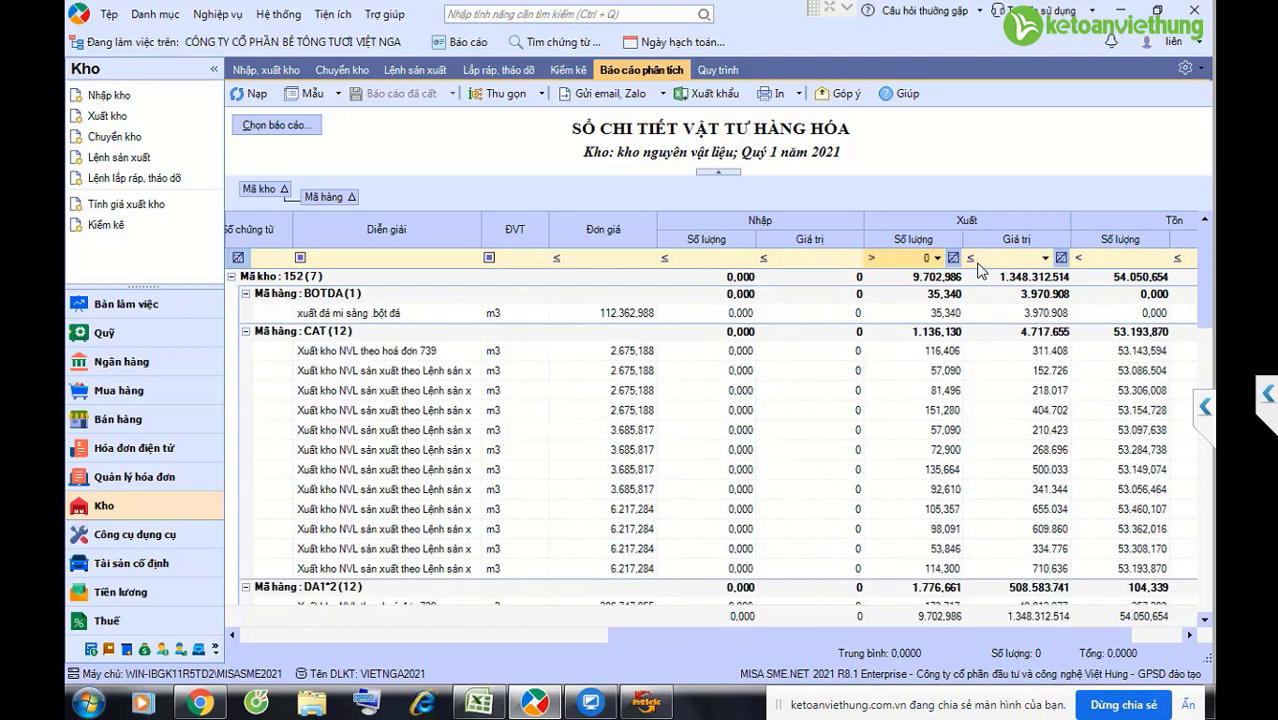
left_click(971, 259)
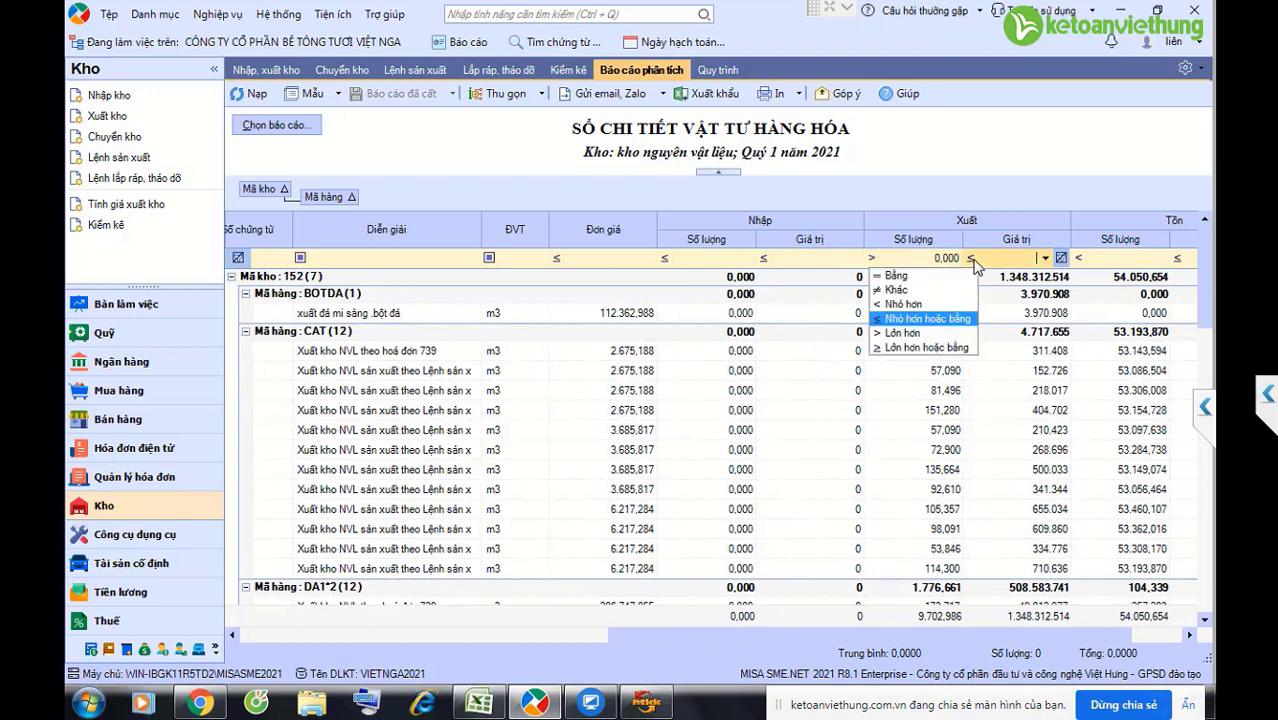
left_click(896, 276)
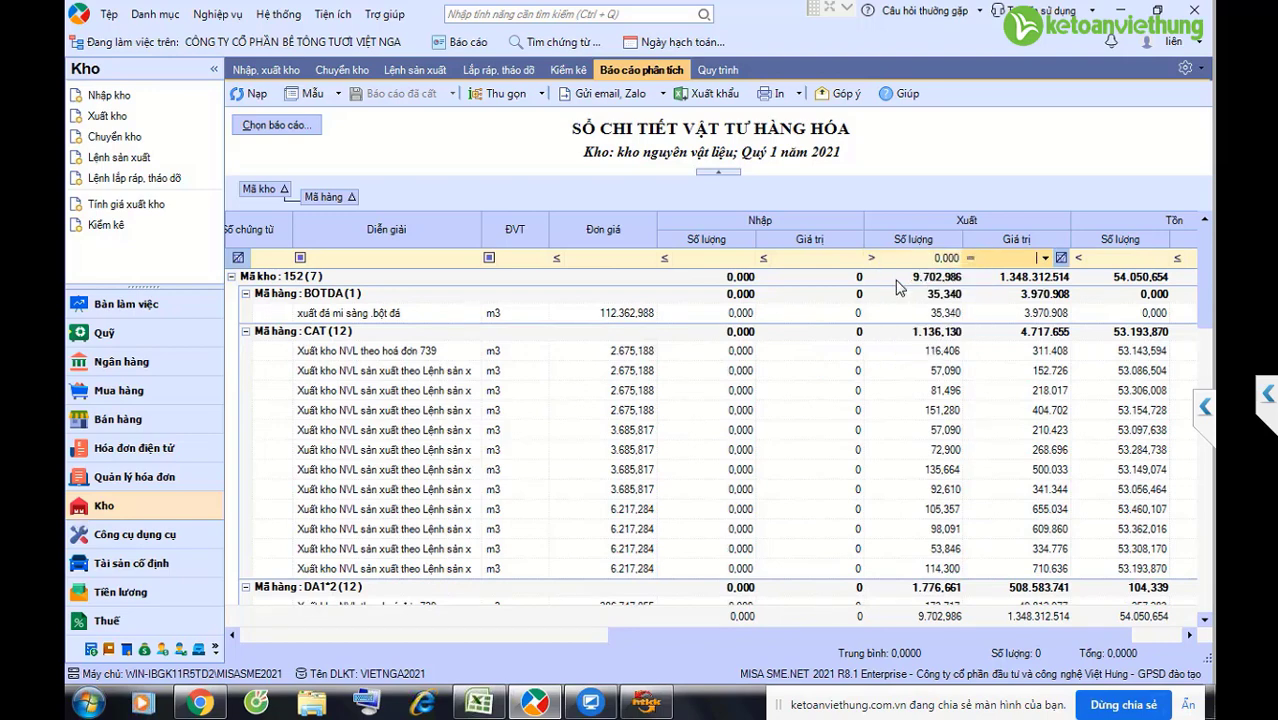
type("0")
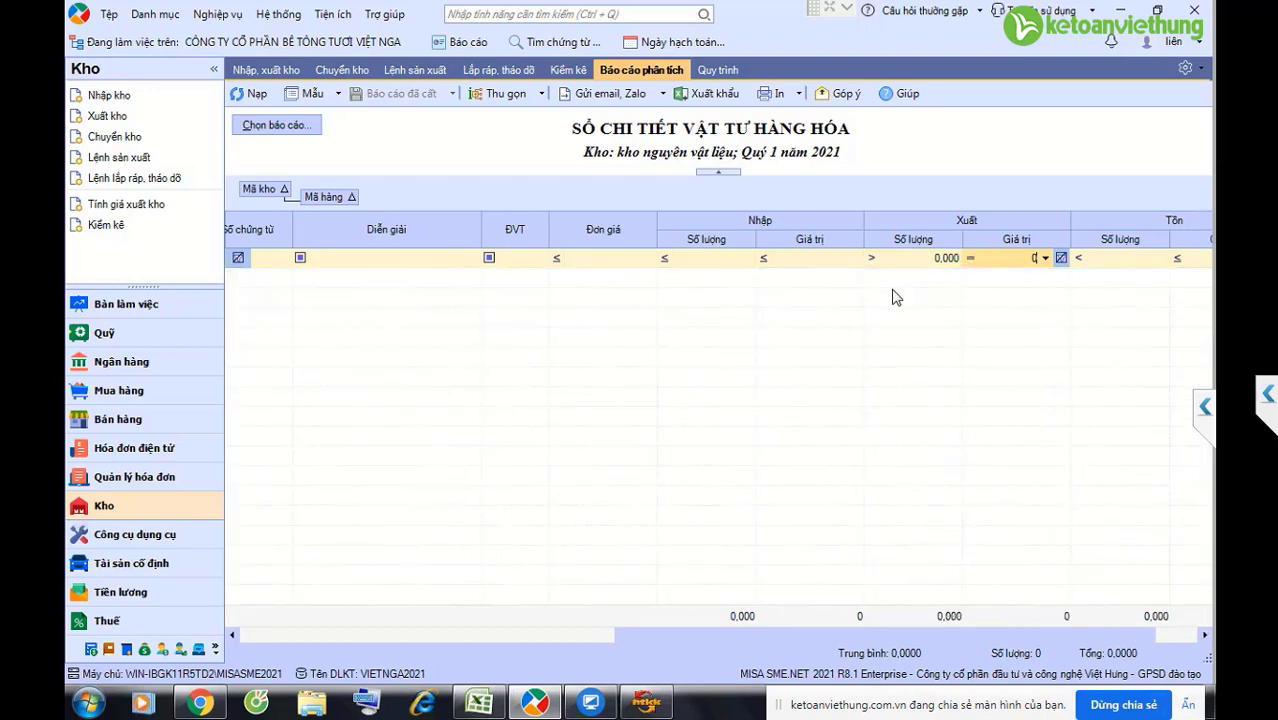
Step: Clear the outbound quantity and value filters and review the outbound entries of the CAT and DA1*2 materials
left_click(972, 260)
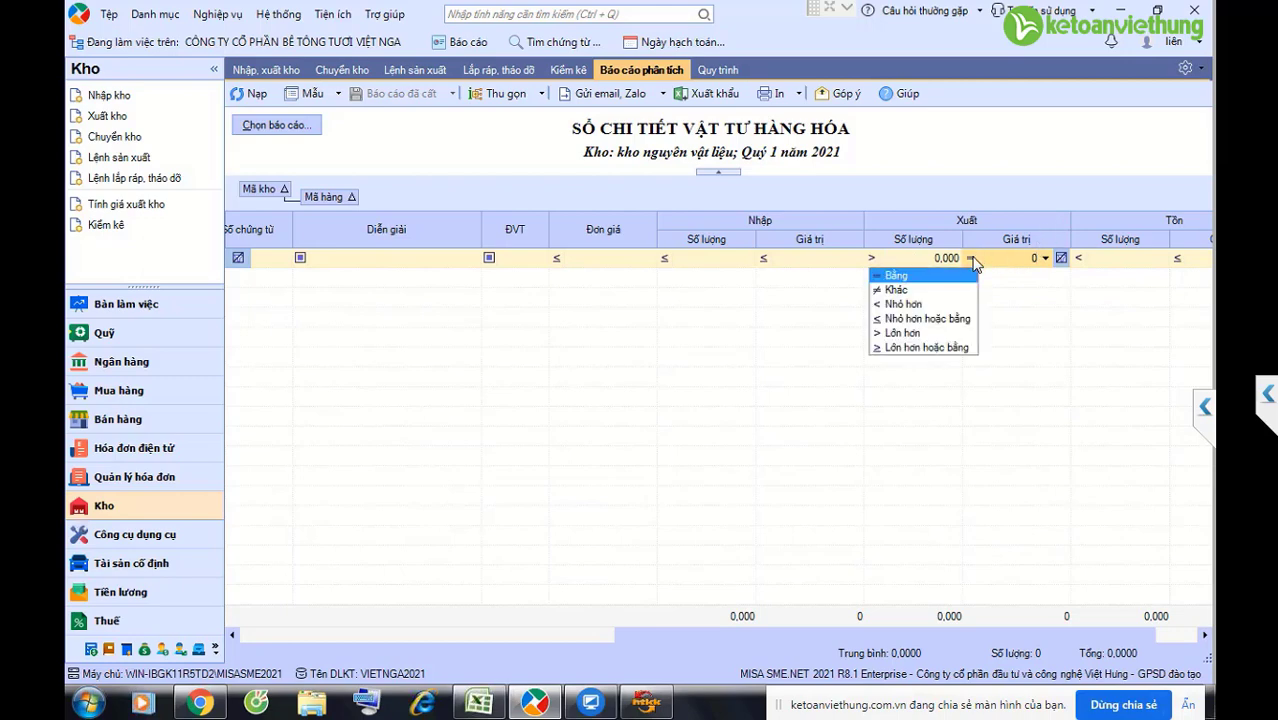
left_click(903, 332)
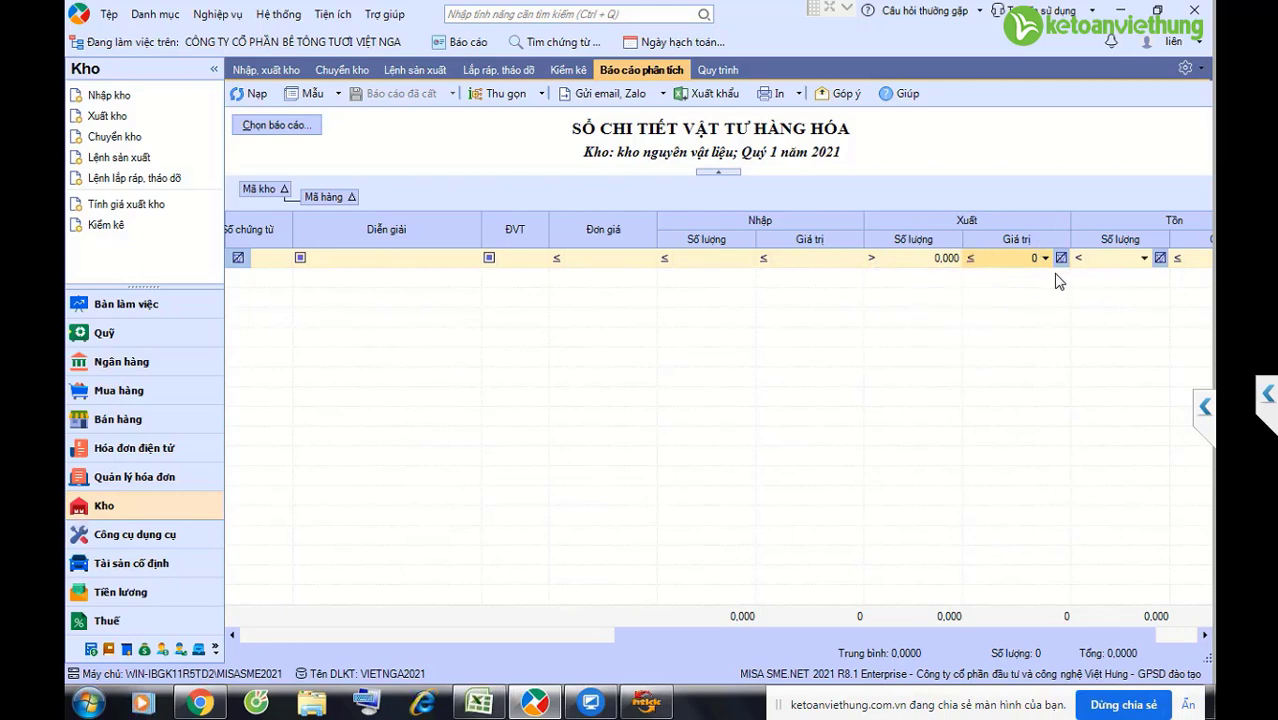
left_click(946, 257)
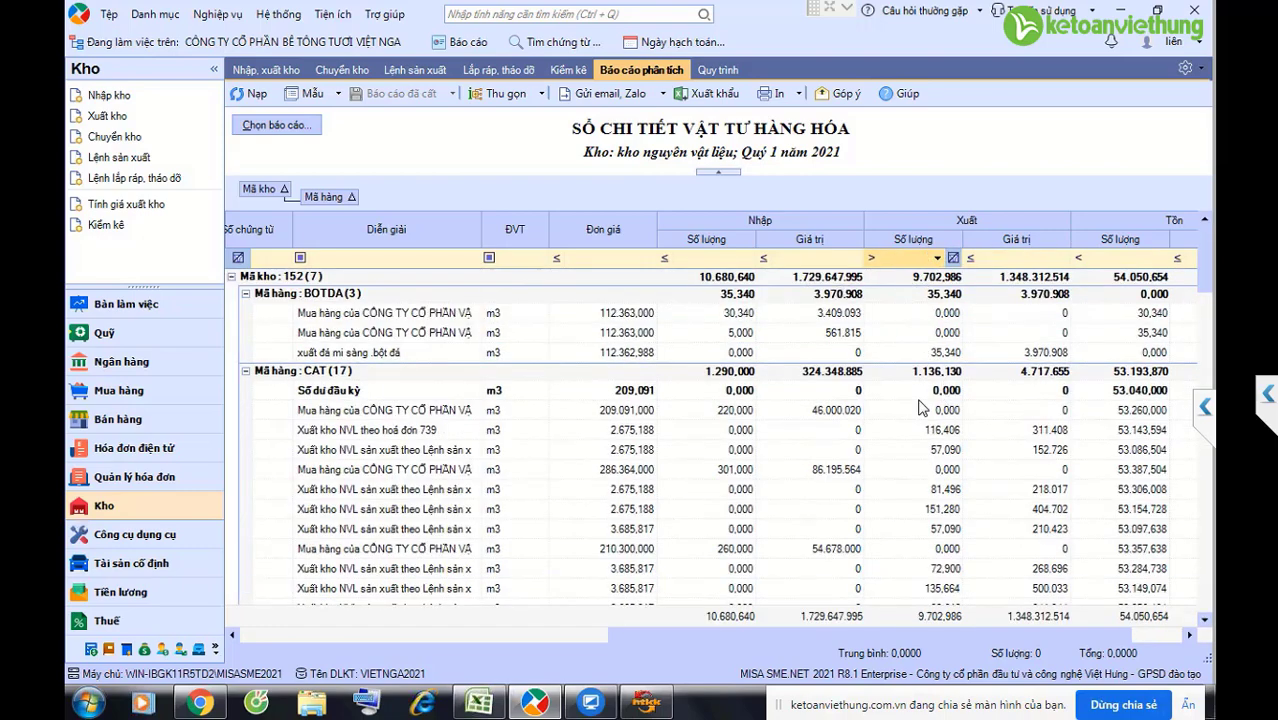
left_click(945, 432)
scroll(960, 440, "down", 1)
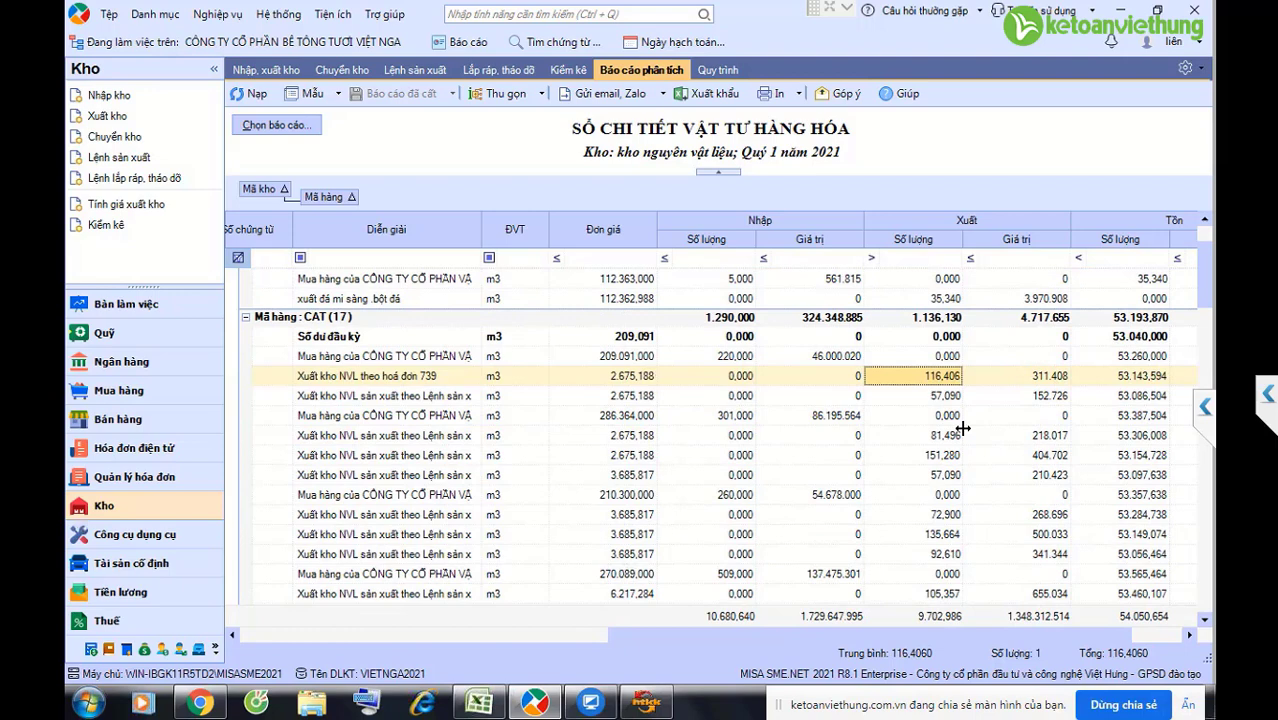
scroll(963, 427, "down", 3)
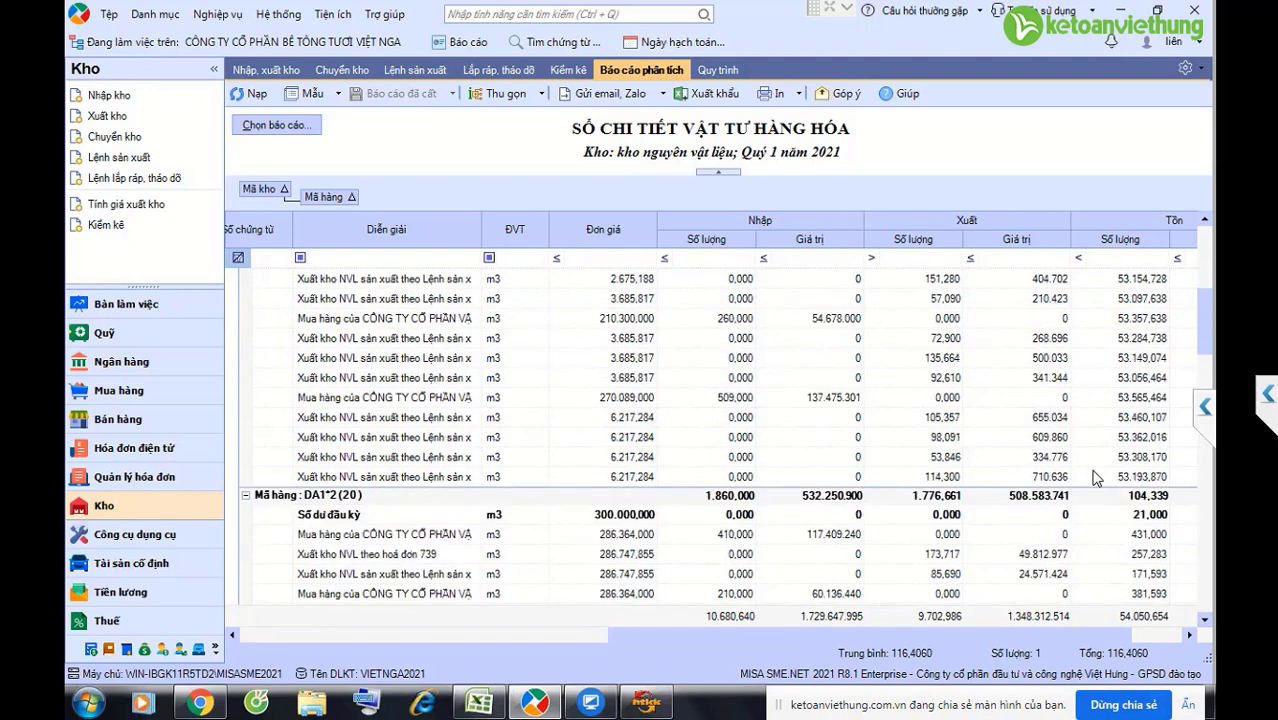
Step: Examine the CAT material's closing quantities against its outbound voucher numbers and descriptions across the quarter
left_click(1124, 477)
scroll(1124, 480, "up", 1)
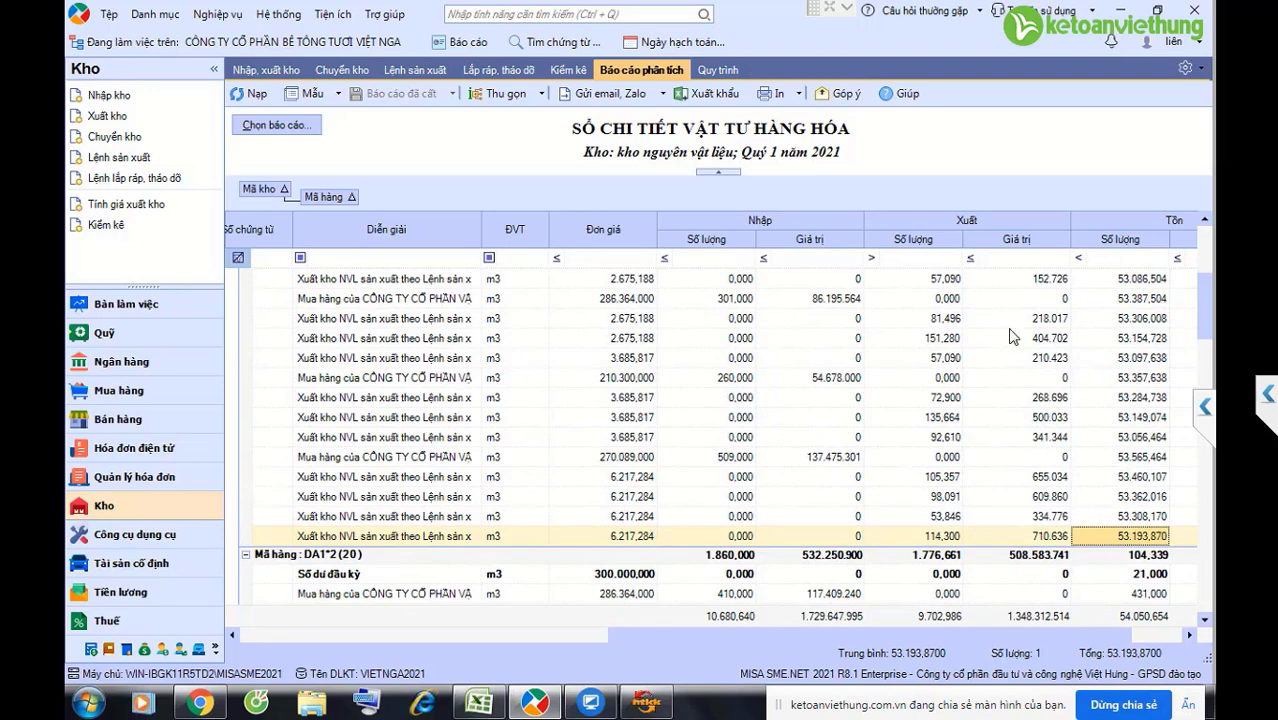
left_click(1122, 300)
left_click_drag(1135, 350, 1140, 400)
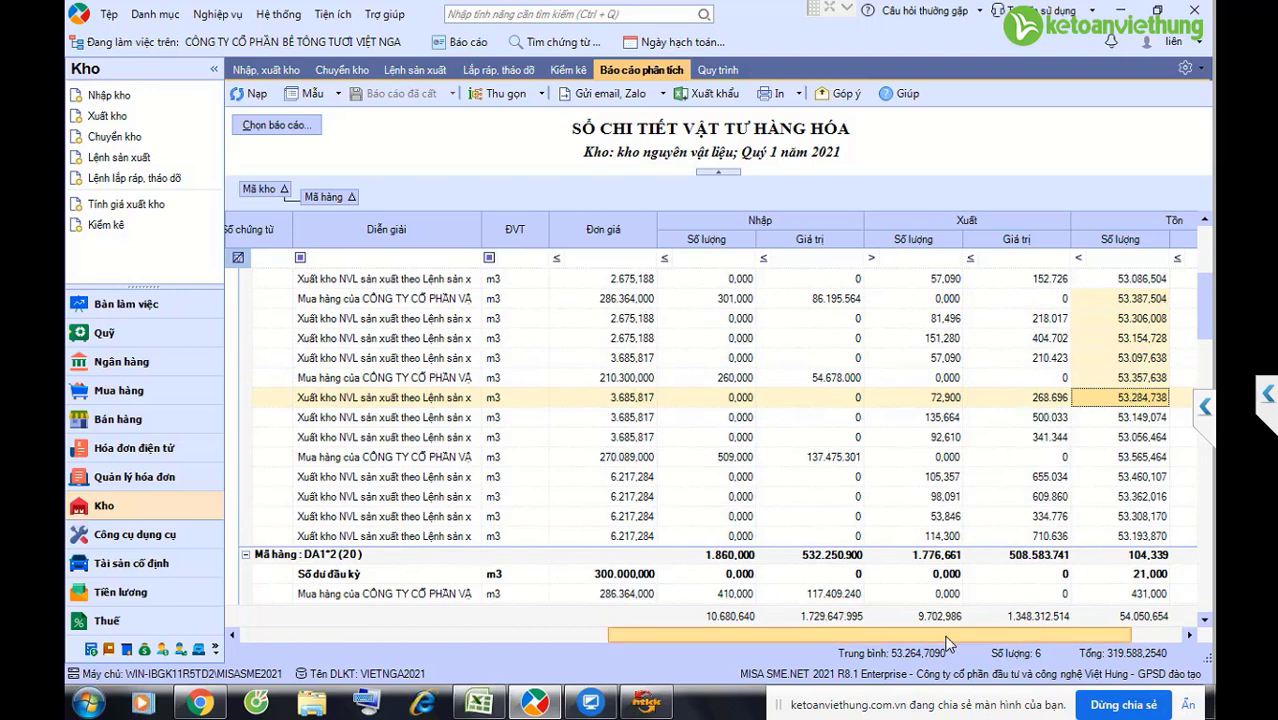
scroll(857, 658, "left", 3)
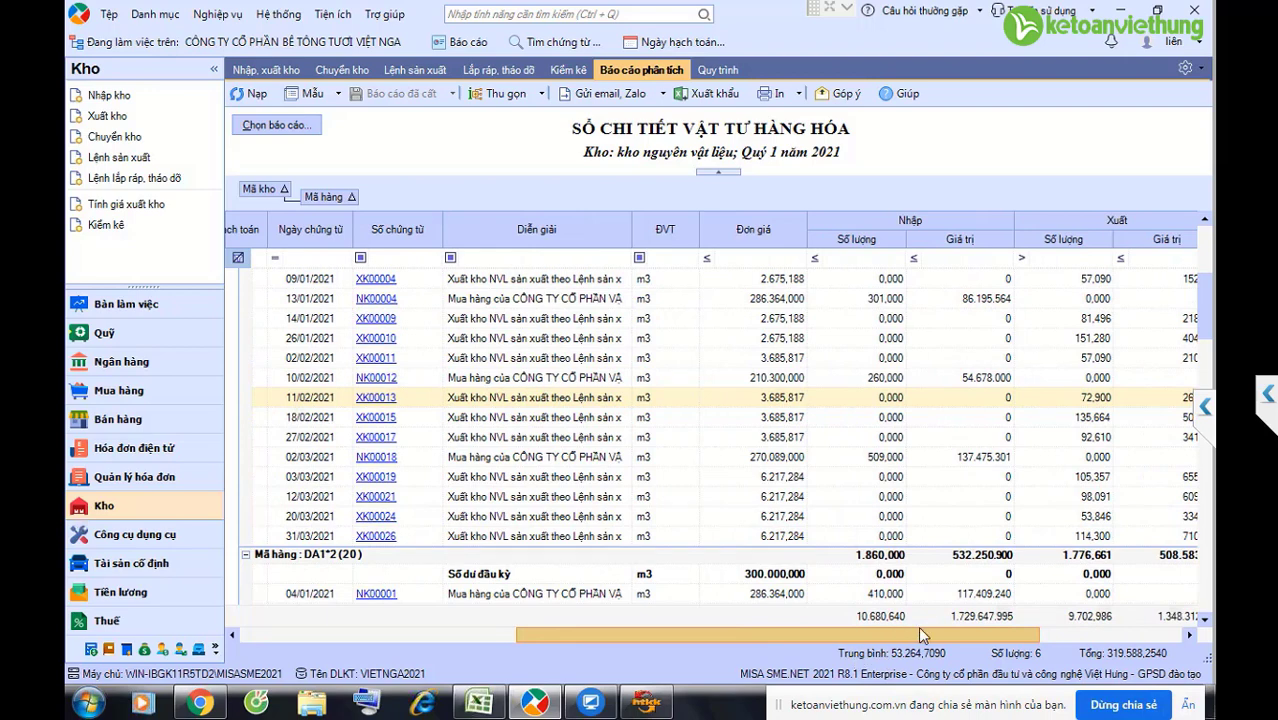
scroll(918, 626, "right", 3)
left_click_drag(948, 624, 910, 627)
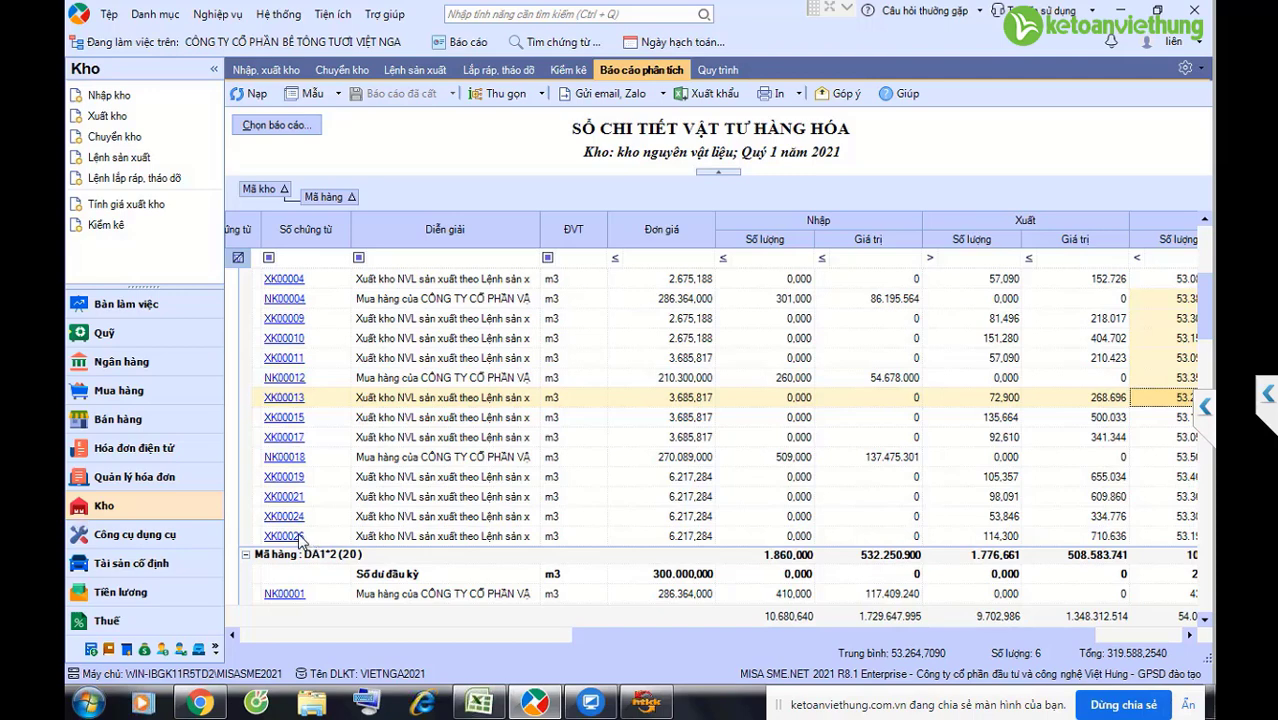
left_click(410, 401)
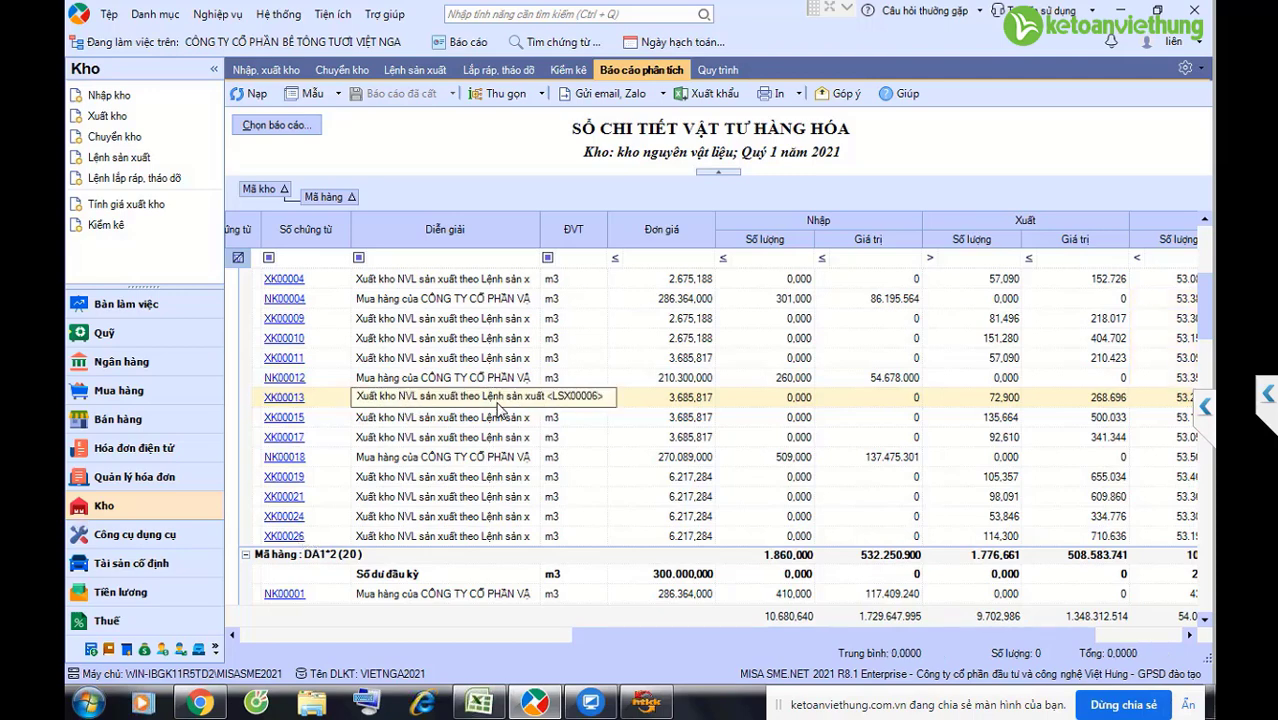
scroll(497, 410, "up", 2)
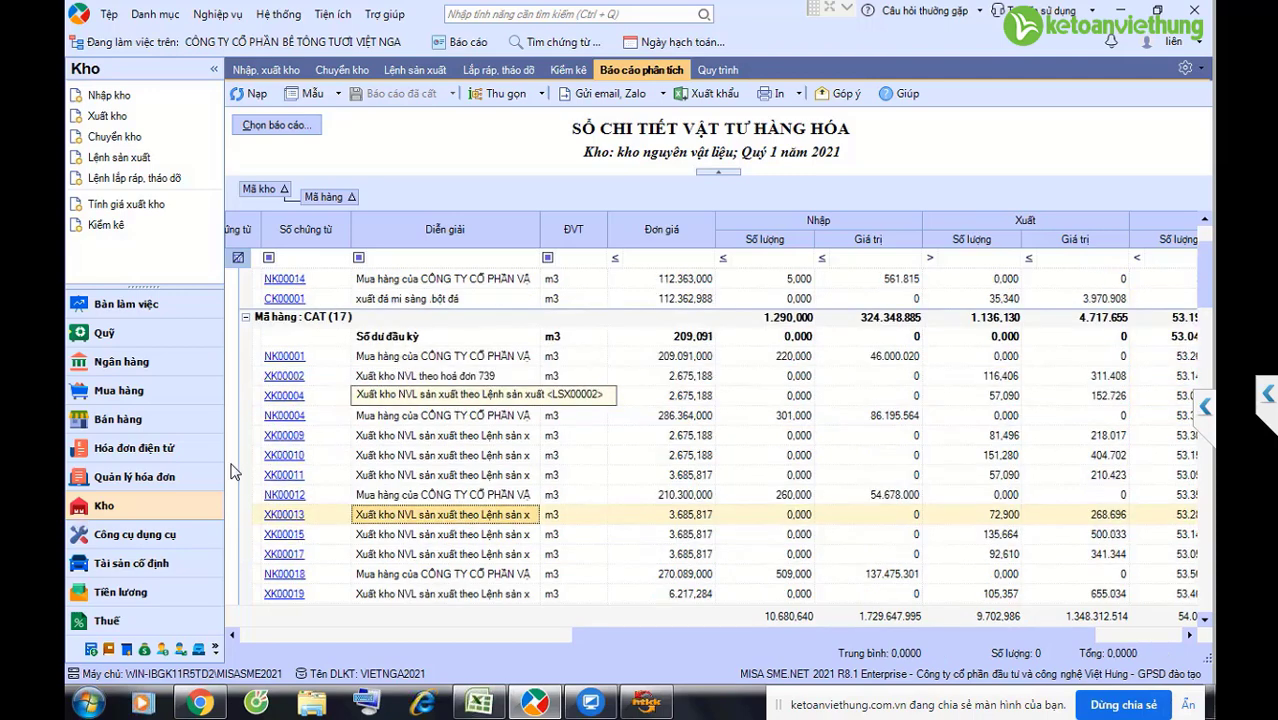
Step: Create a new stock issue voucher (Xuất kho) of type Sản xuất with posting date 02/02/2021
left_click(124, 116)
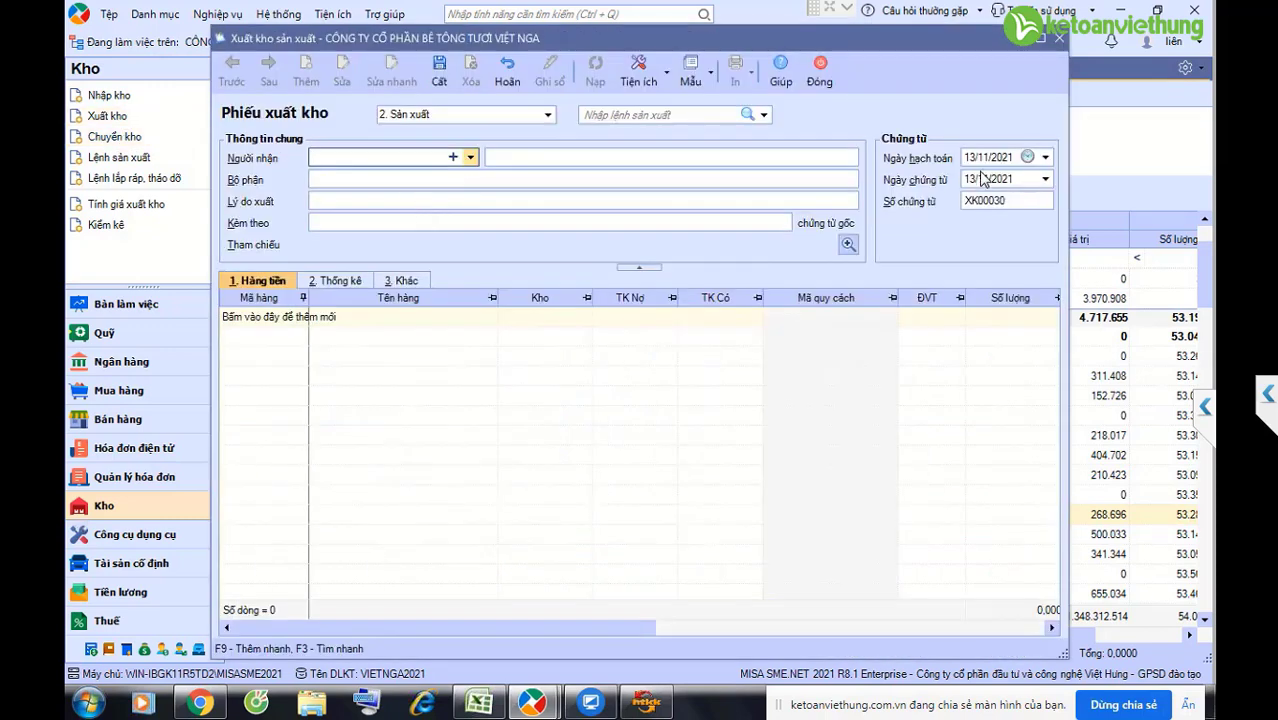
left_click(990, 158)
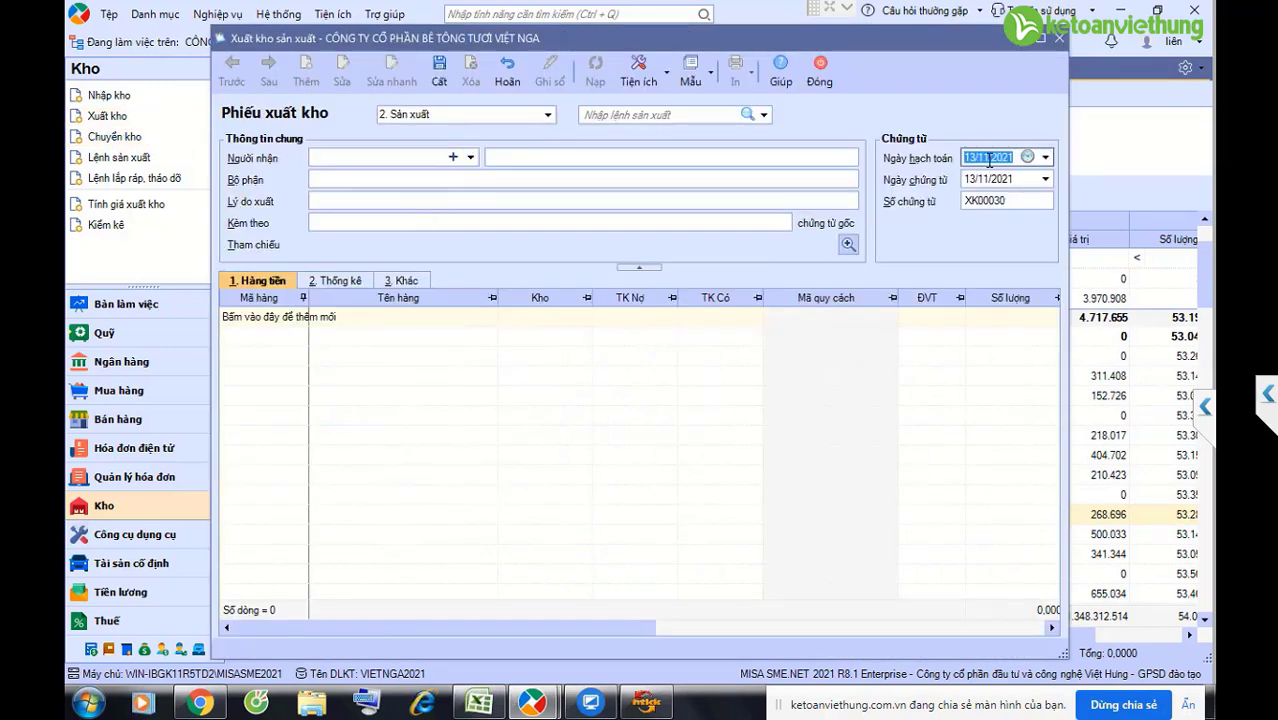
left_click_drag(986, 160, 894, 145)
type("0")
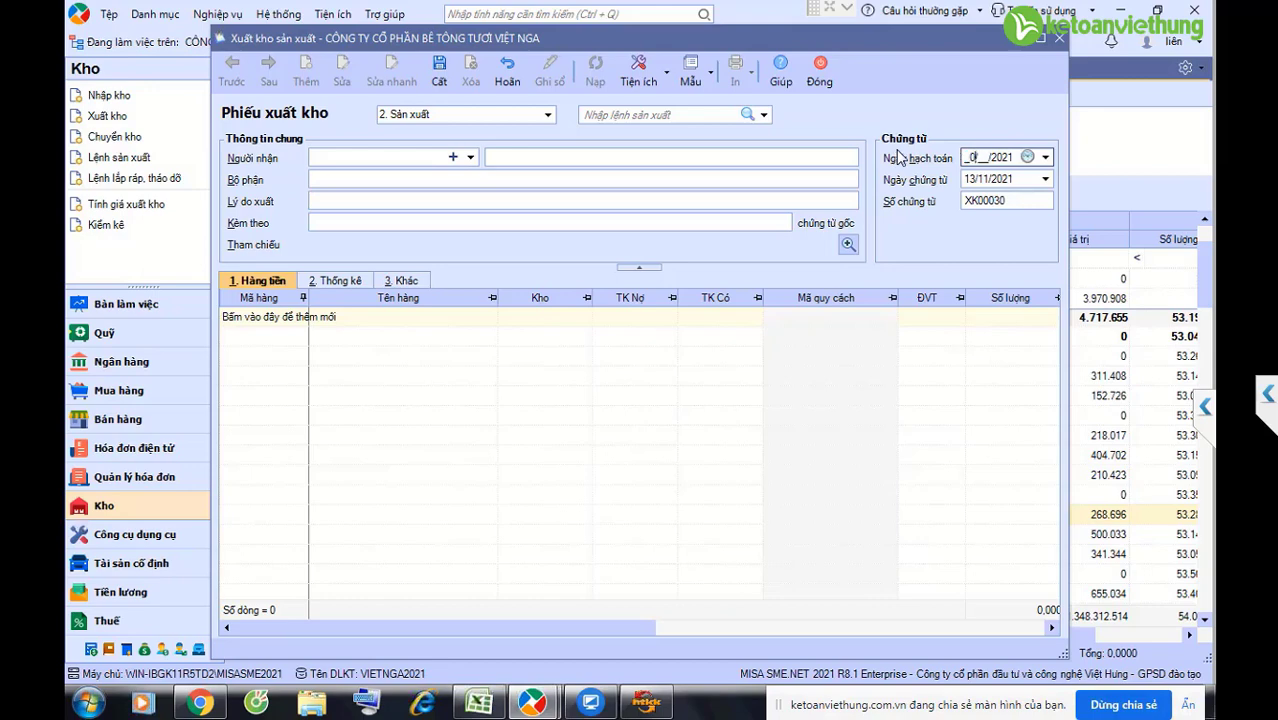
type("2/02")
Step: Add item CAT with quantity 56.245,000 to the issue voucher, save it and dismiss the posting message
left_click(299, 318)
type("cat")
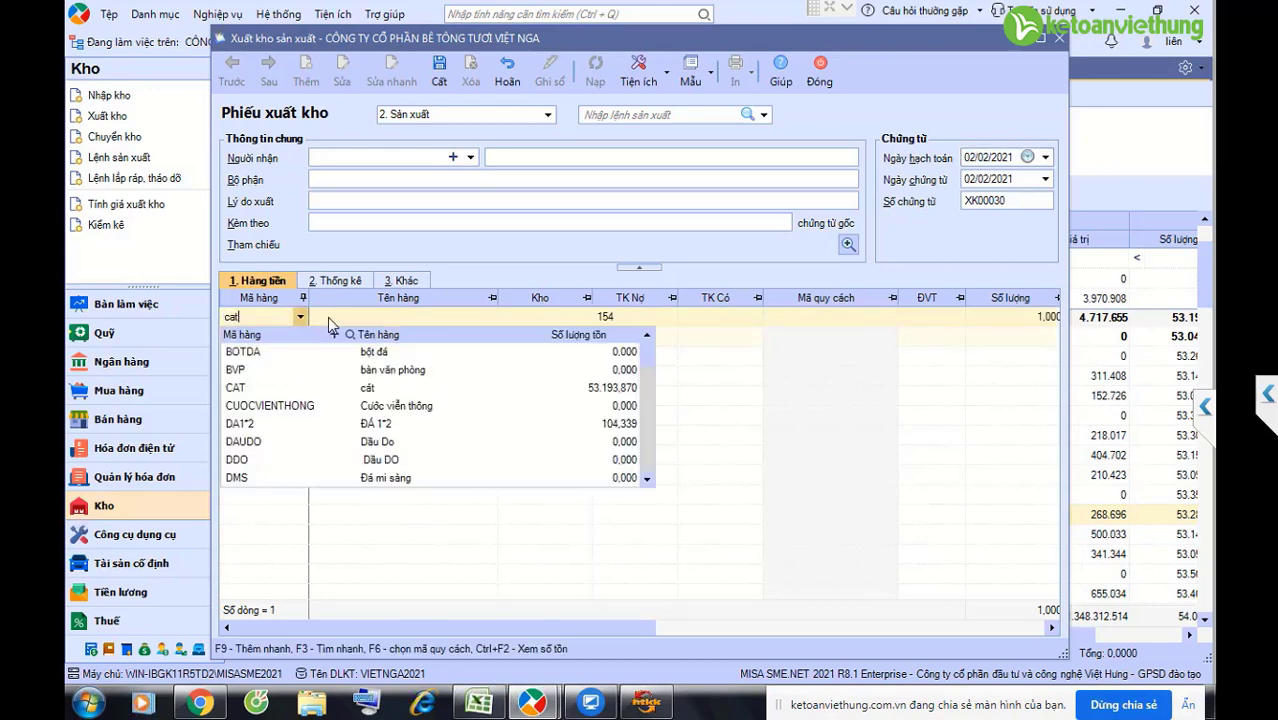
key("Return")
key("Return")
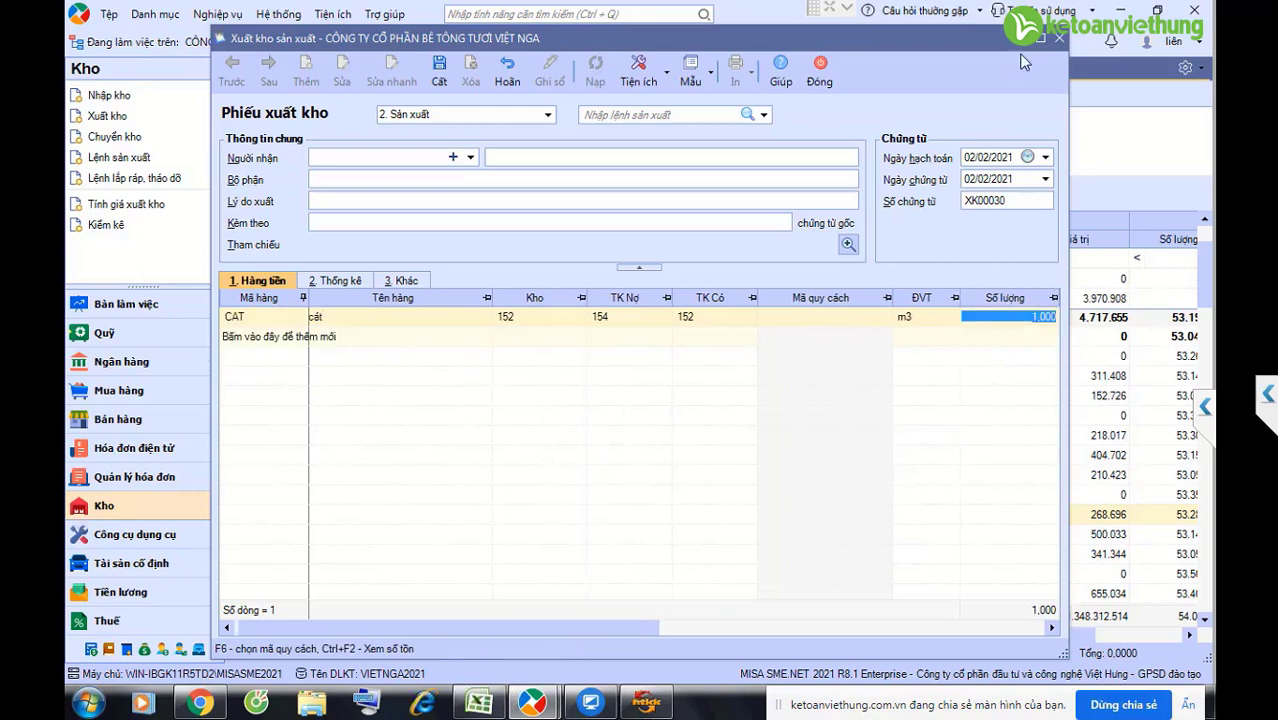
type("56245,")
key("Return")
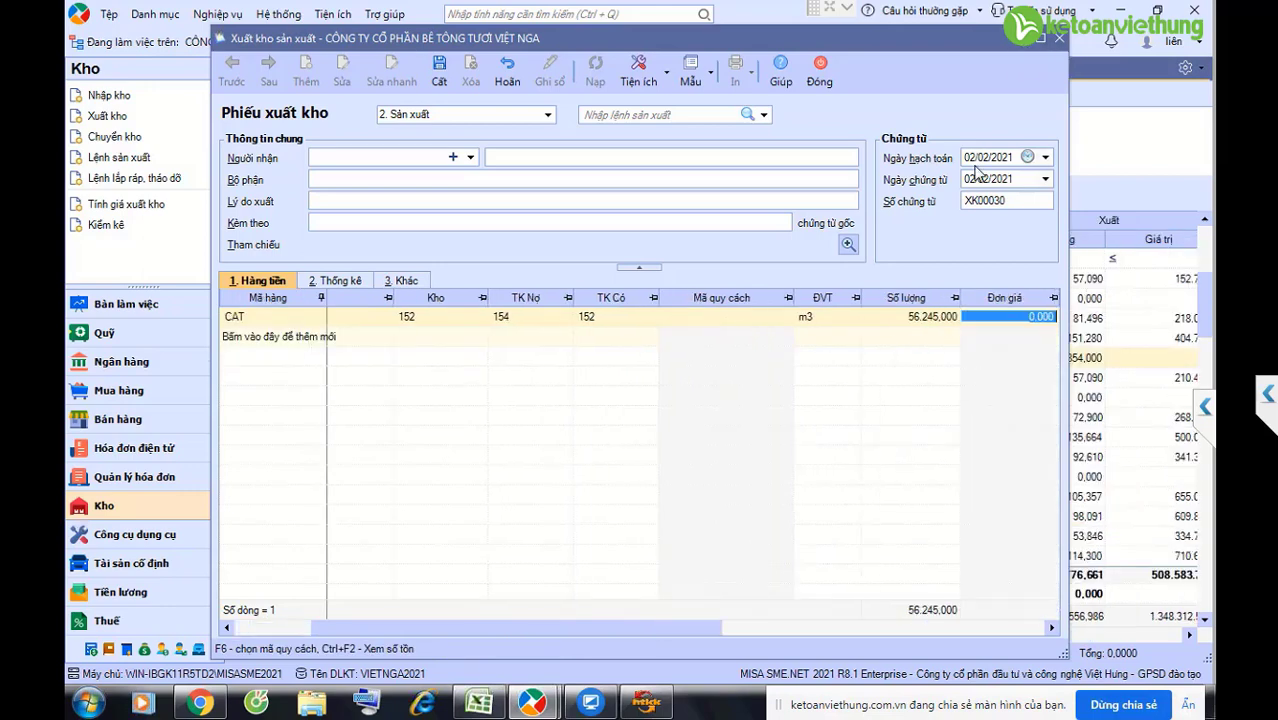
key("ctrl+s")
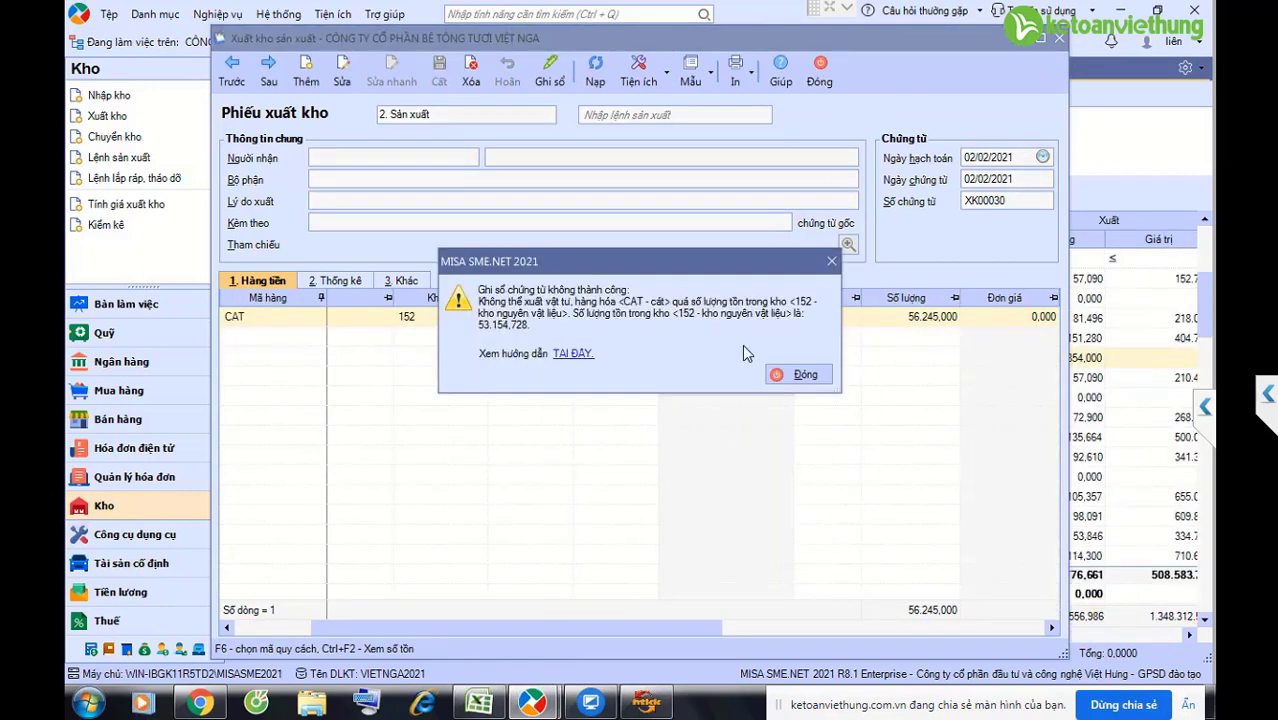
left_click(806, 375)
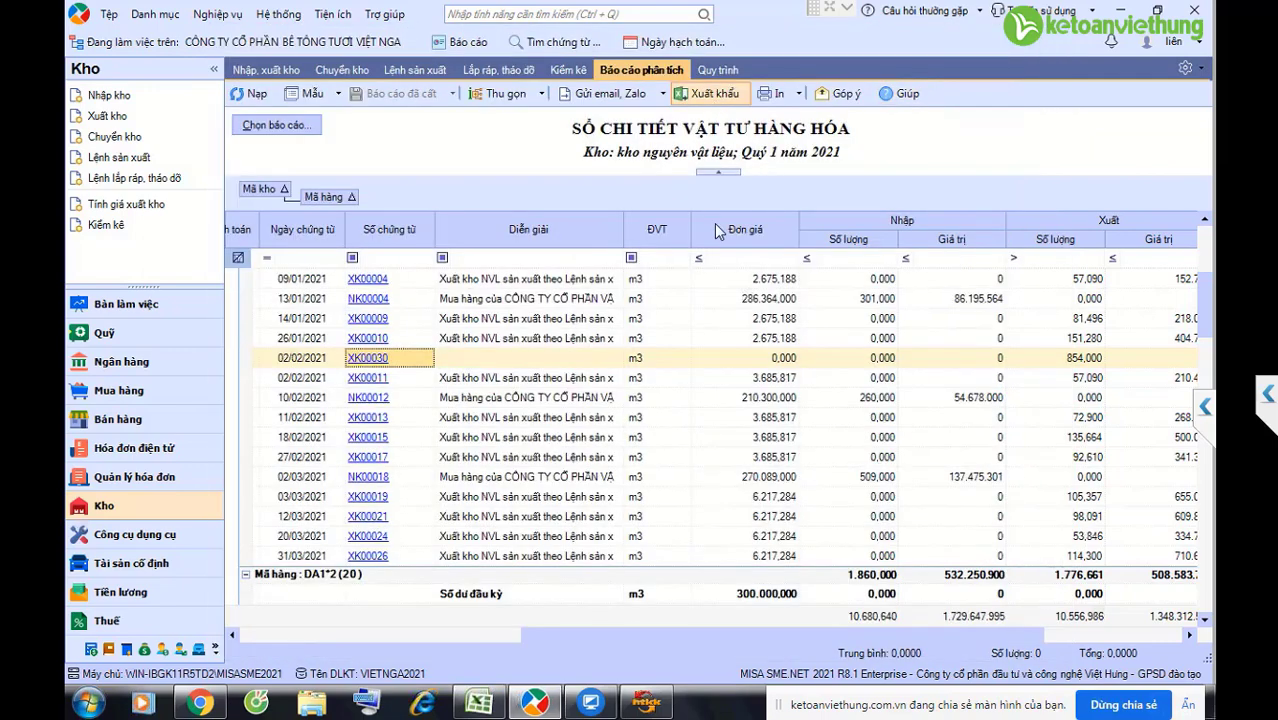
Step: In the Vật tư hàng hóa options, enable Cho phép xuất quá số lượng tồn and apply the change, allowing open windows to close
left_click(271, 20)
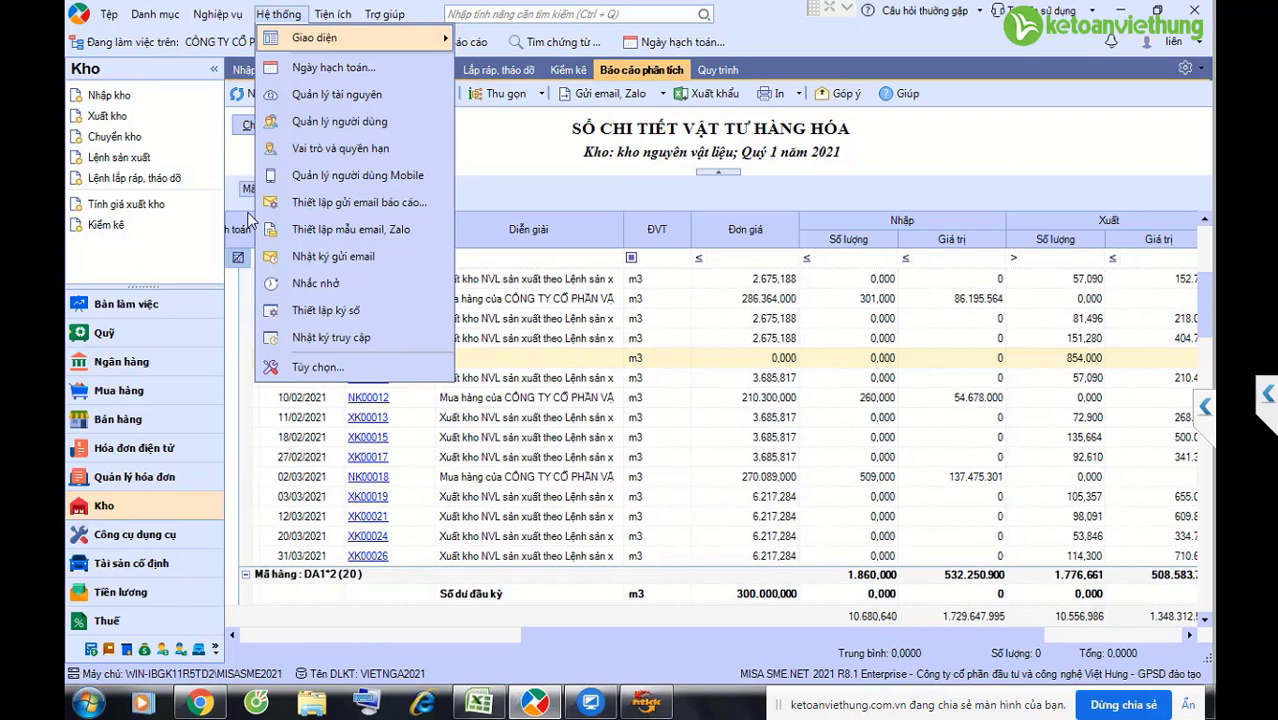
left_click(330, 366)
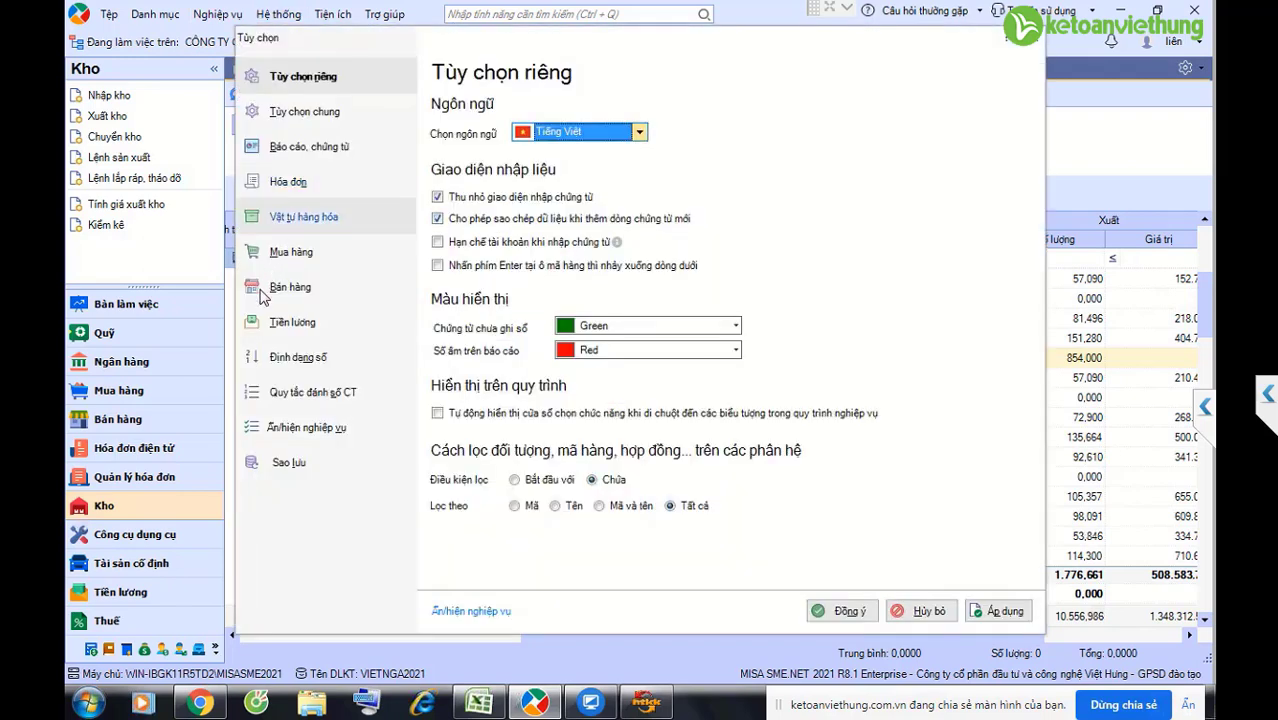
left_click(305, 216)
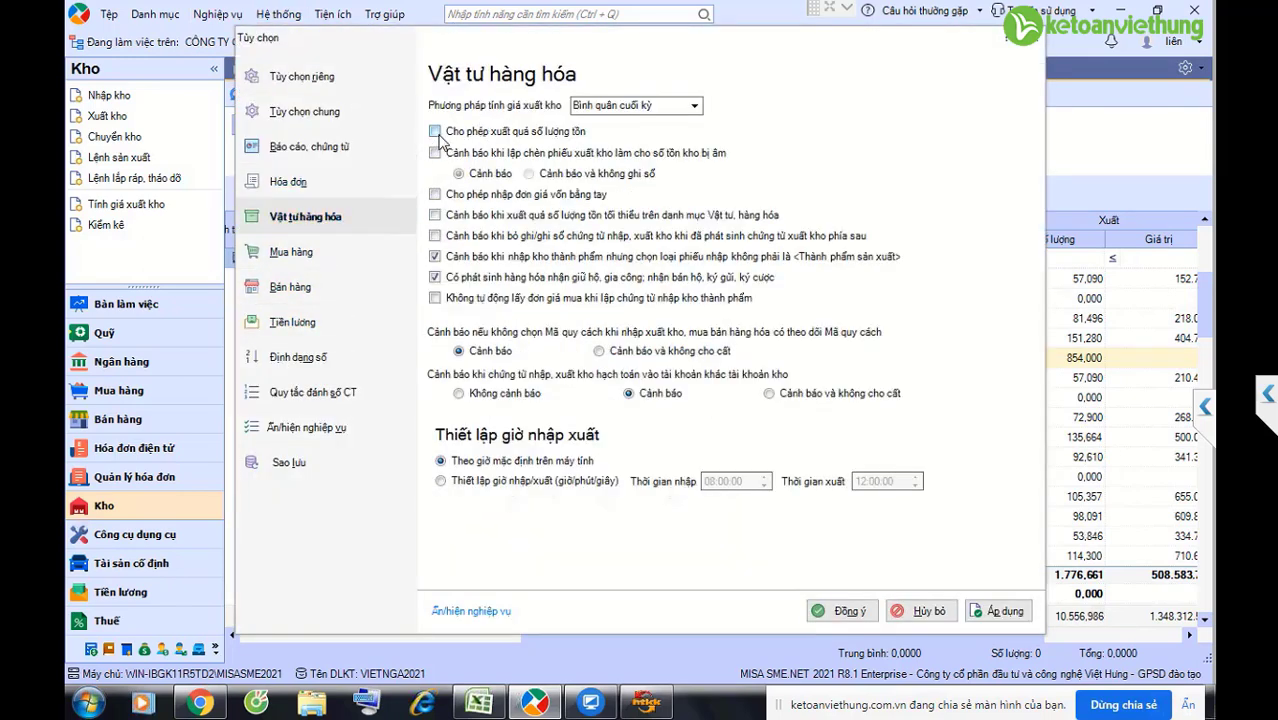
left_click(435, 131)
left_click(1030, 606)
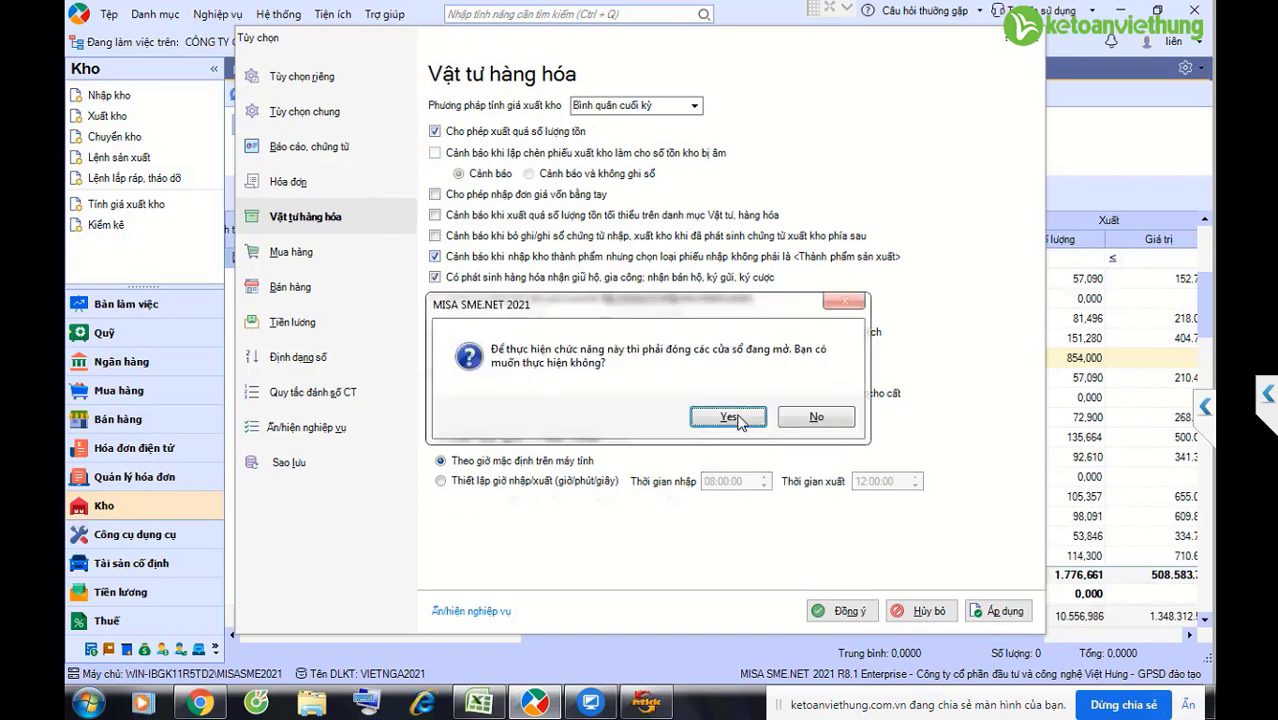
left_click(741, 420)
left_click(848, 611)
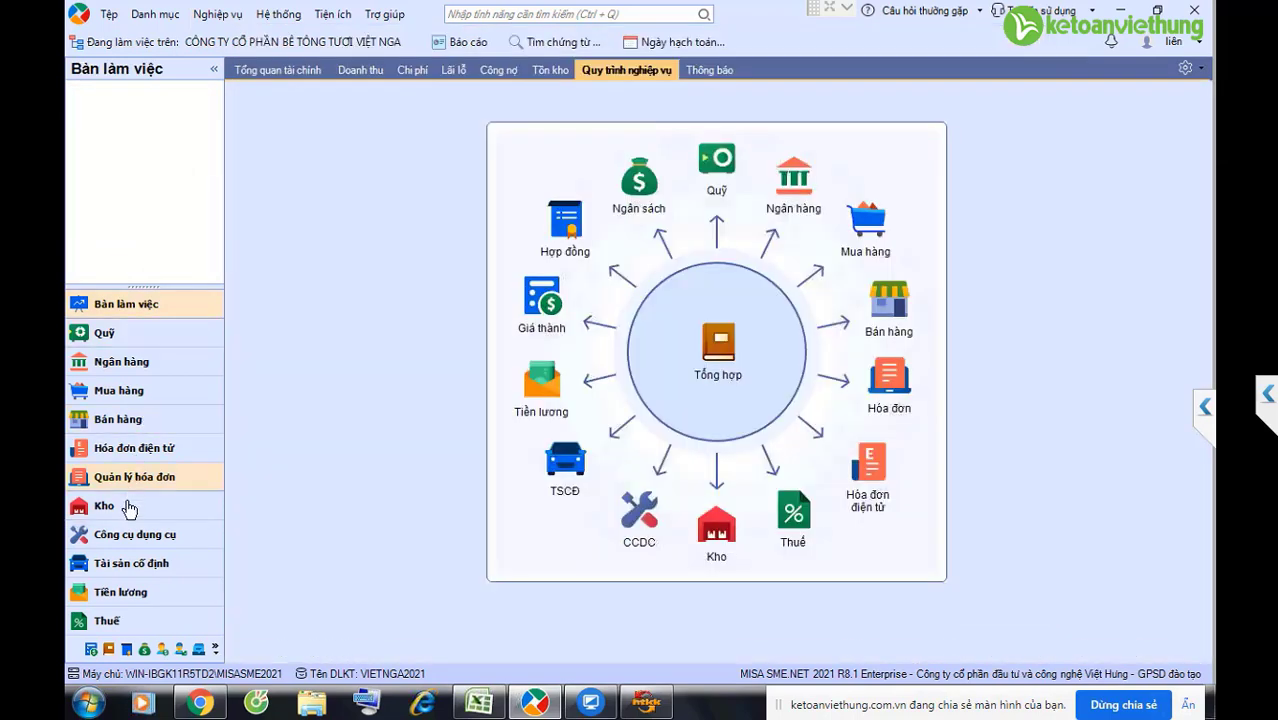
Step: Reopen the Kho analysis report and check the CAT issue voucher XK00011 dated 02/02/2021
left_click(129, 507)
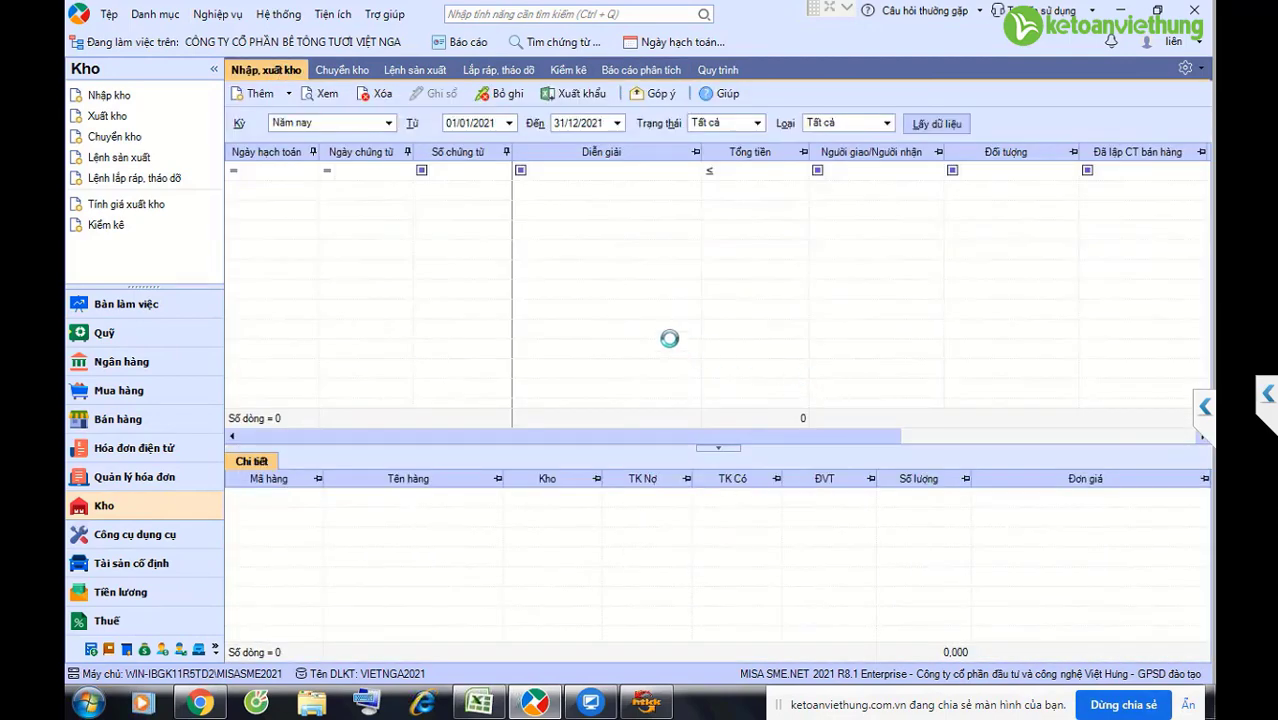
left_click(655, 71)
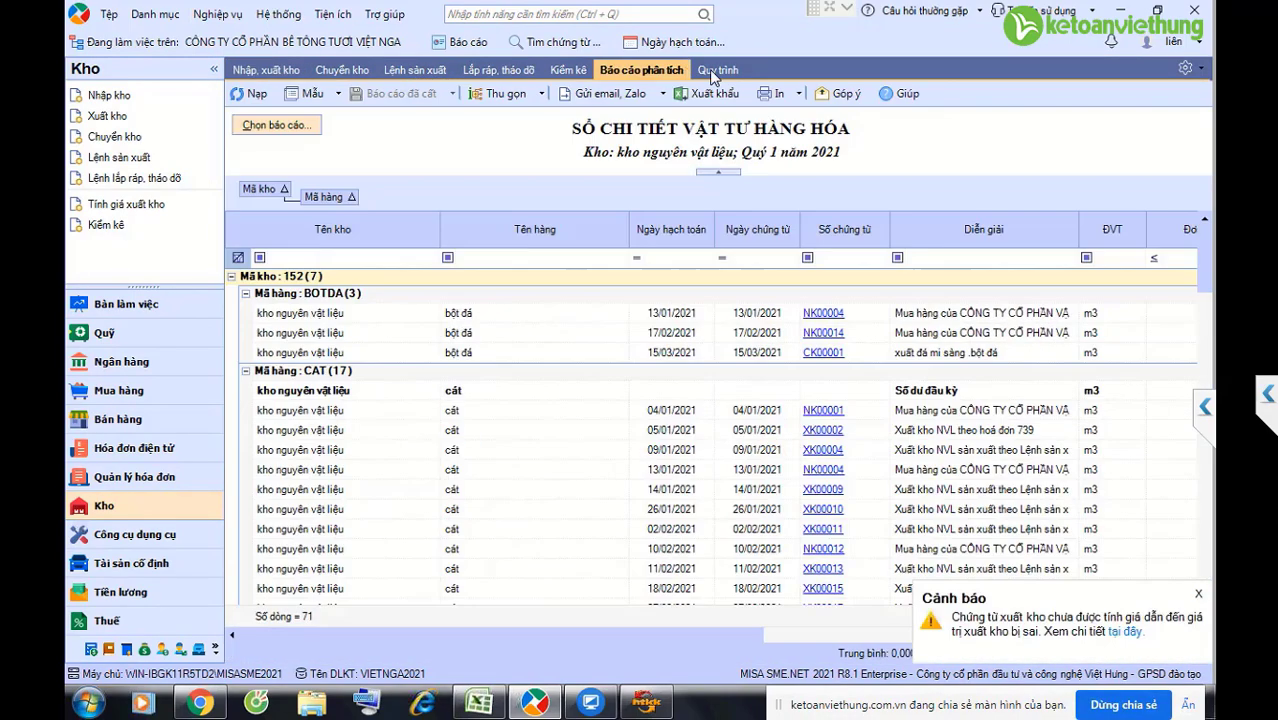
left_click(824, 535)
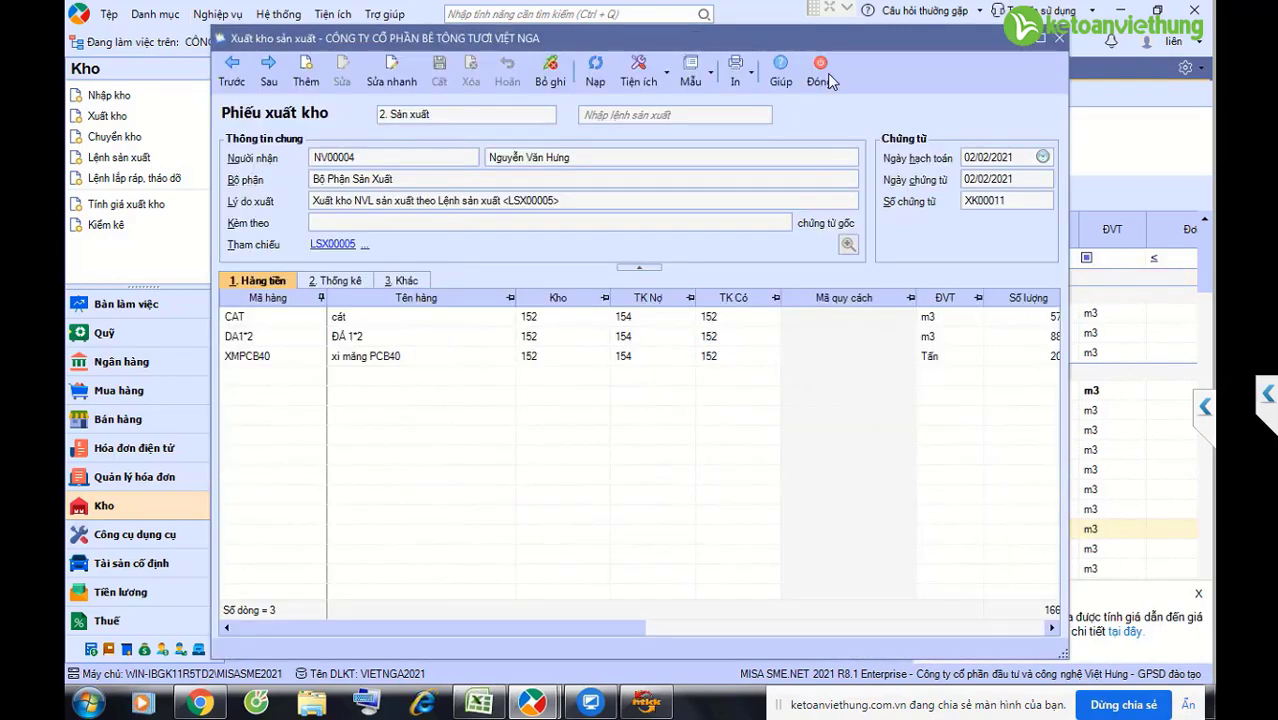
key("Escape")
Step: Find the unposted issue voucher XK00030 in the Nhập, xuất kho list, post it to the ledger and close it
left_click(266, 70)
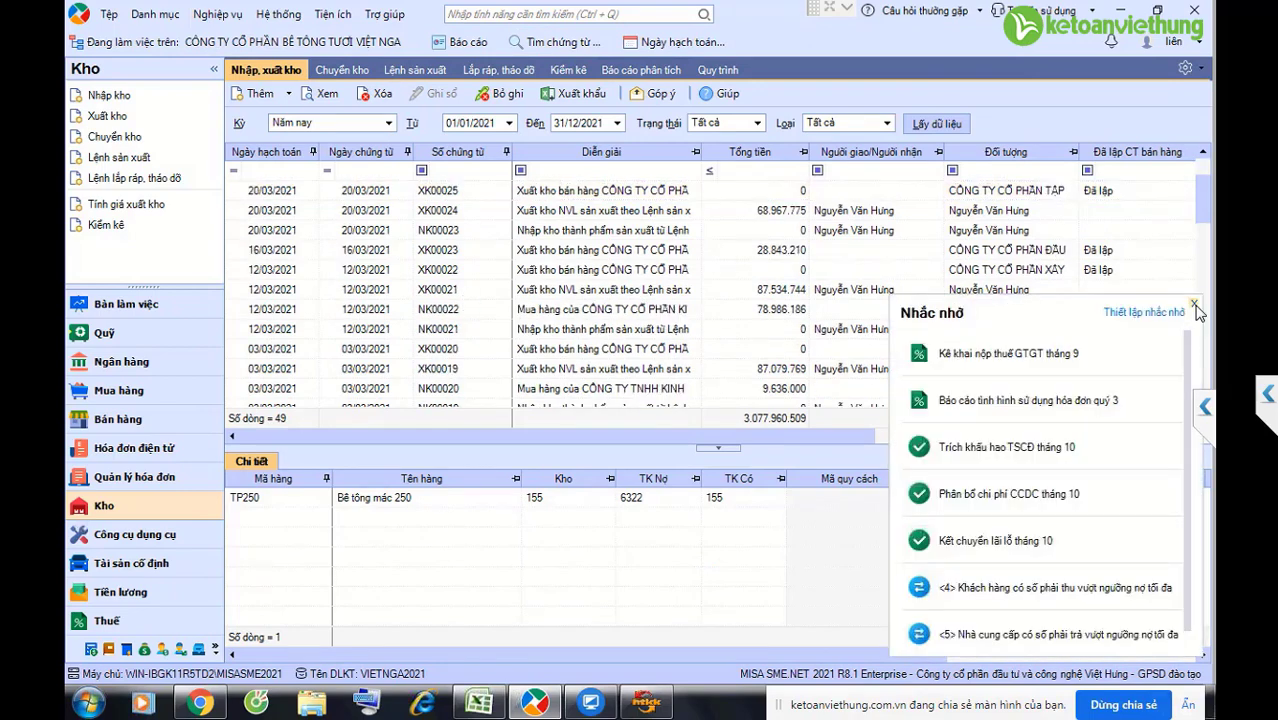
left_click(1194, 305)
scroll(560, 285, "down", 5)
left_click(564, 272)
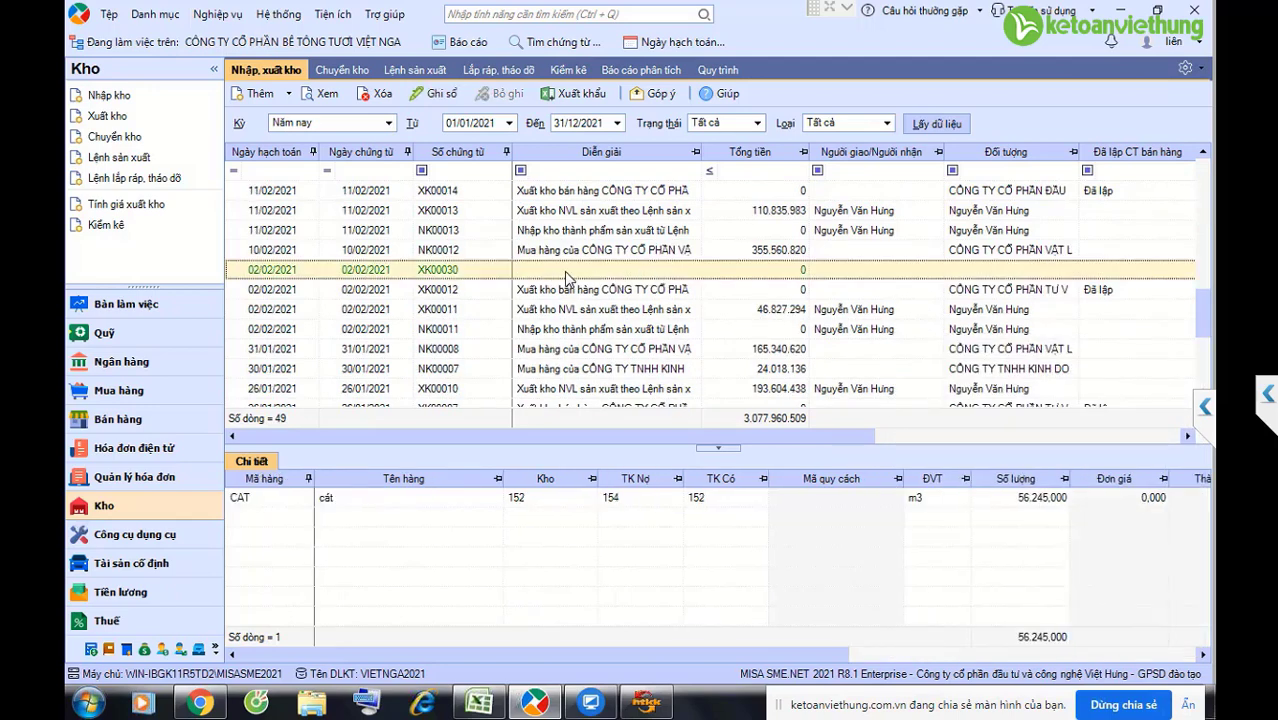
double_click(533, 277)
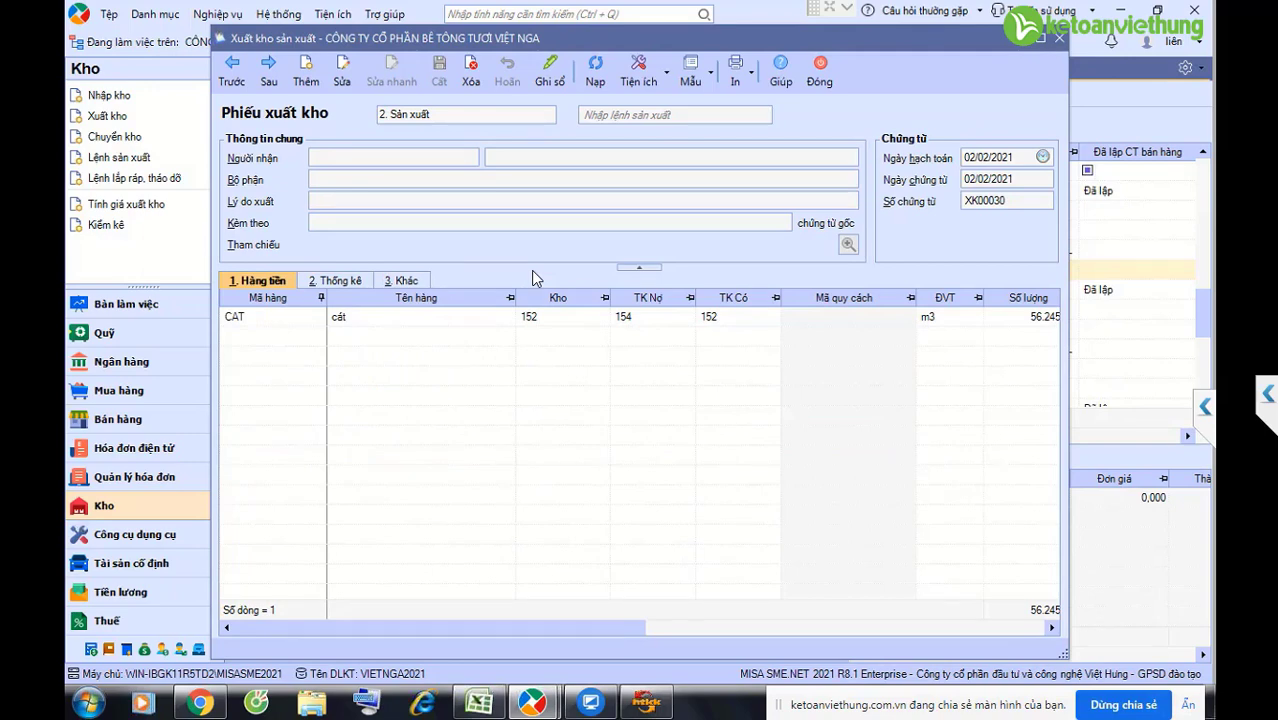
left_click(549, 80)
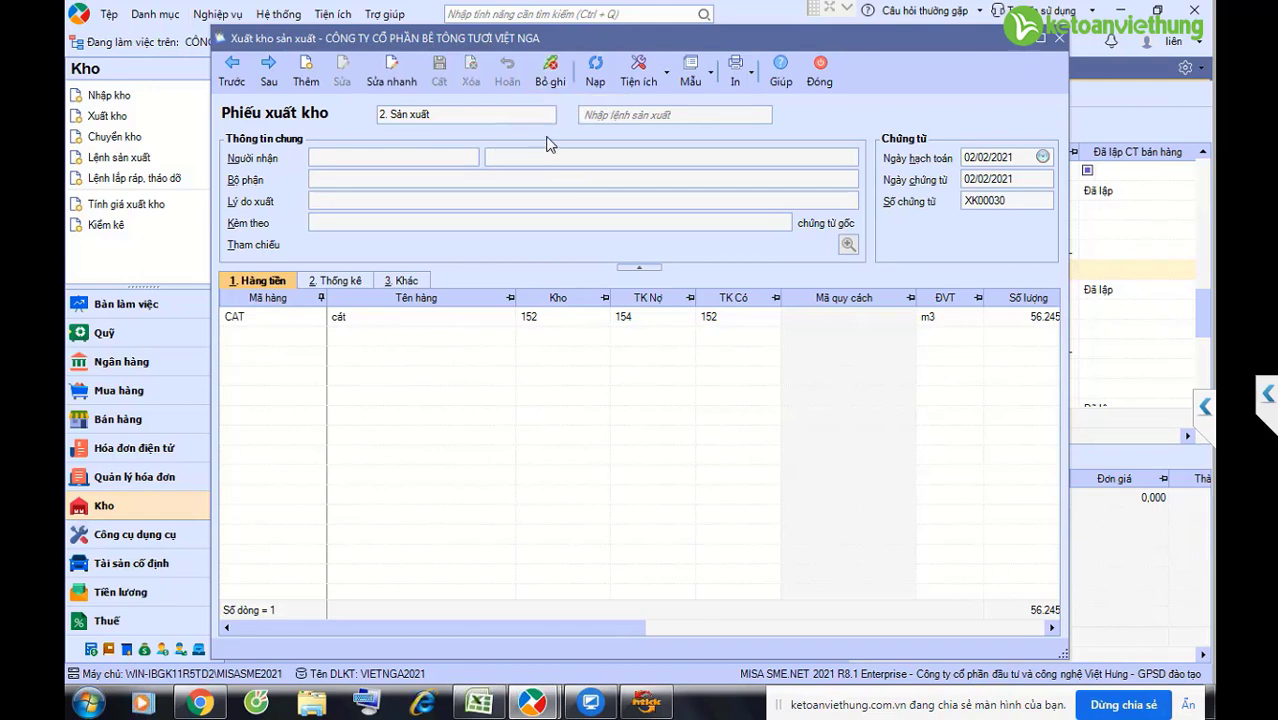
left_click(822, 72)
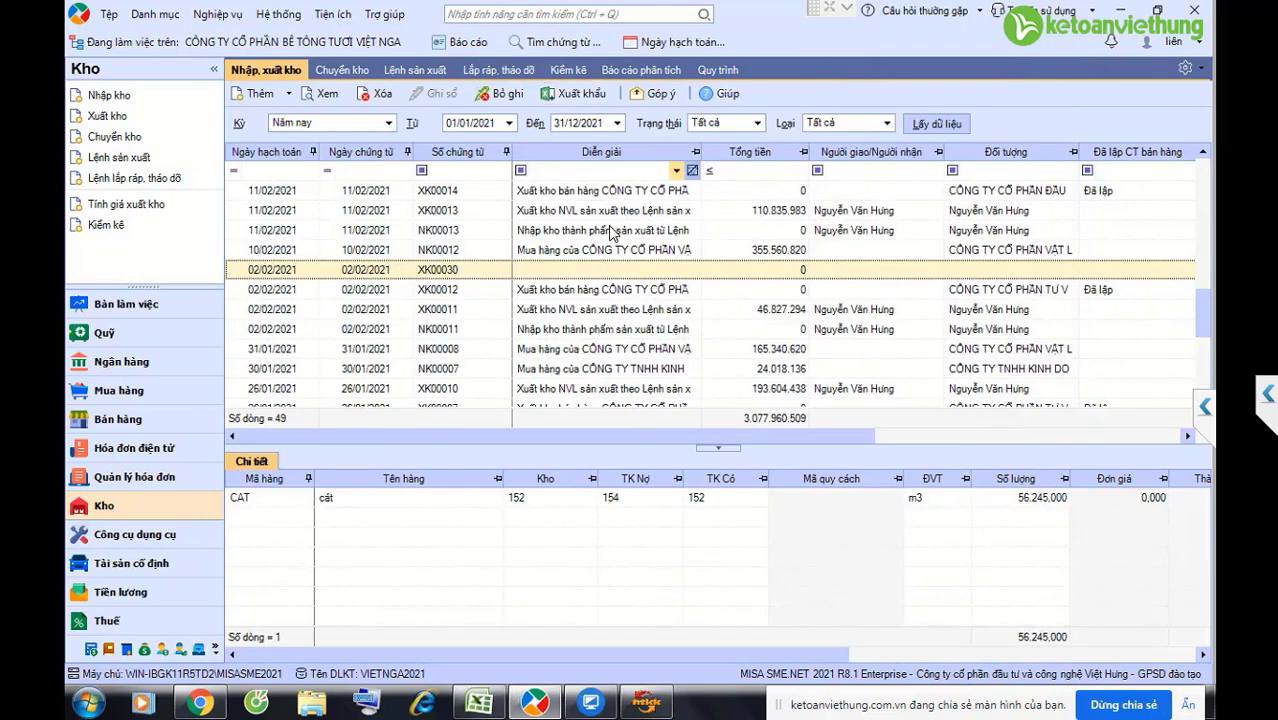
Step: Reload the goods detail ledger in the analysis report and bring up the CAT outbound and closing columns
left_click(652, 74)
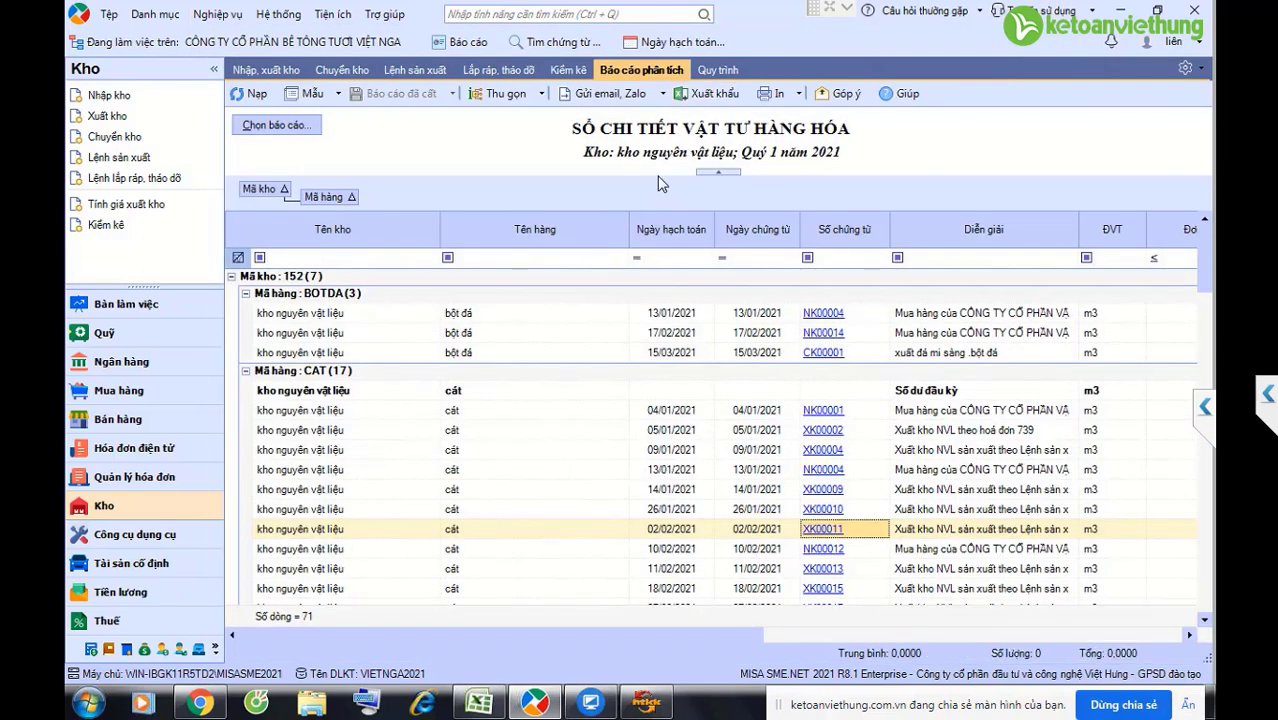
left_click(250, 93)
left_click_drag(614, 649, 1133, 568)
left_click(1030, 513)
scroll(1030, 513, "down", 2)
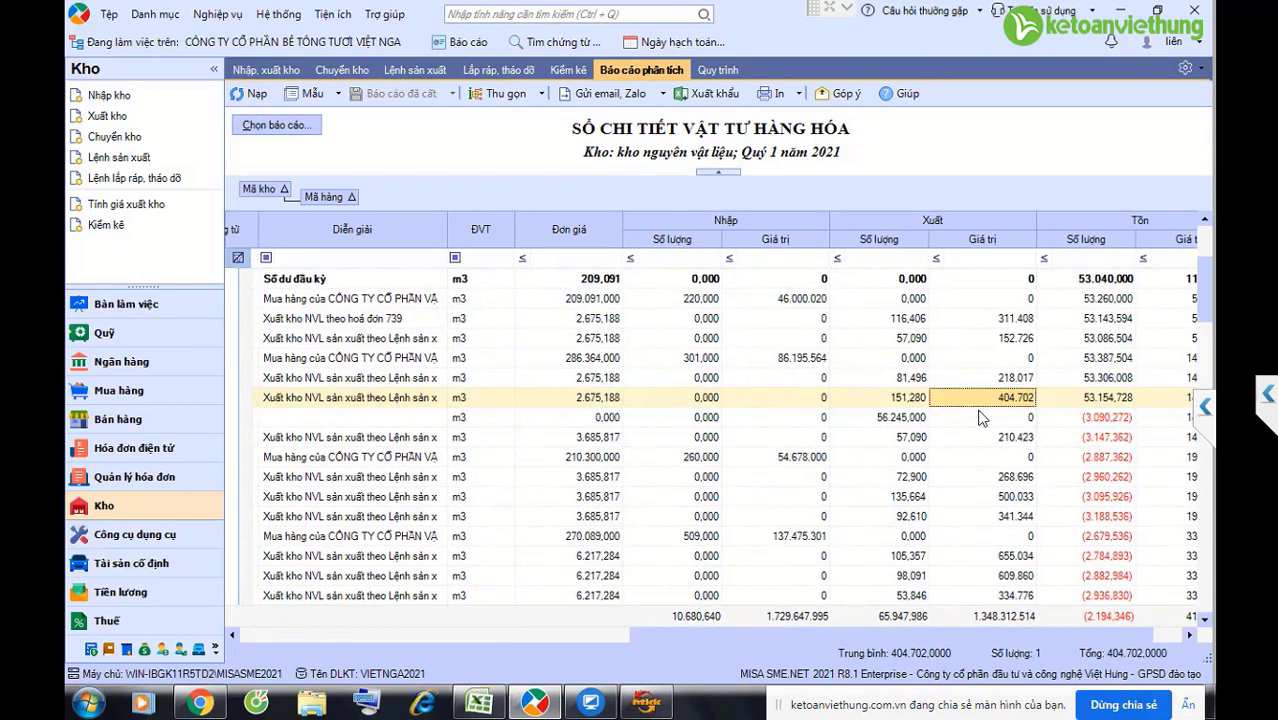
Step: Examine the CAT closing quantities from the 02/02/2021 issue through the quarter's last entry and trace the voucher responsible
left_click(1087, 418)
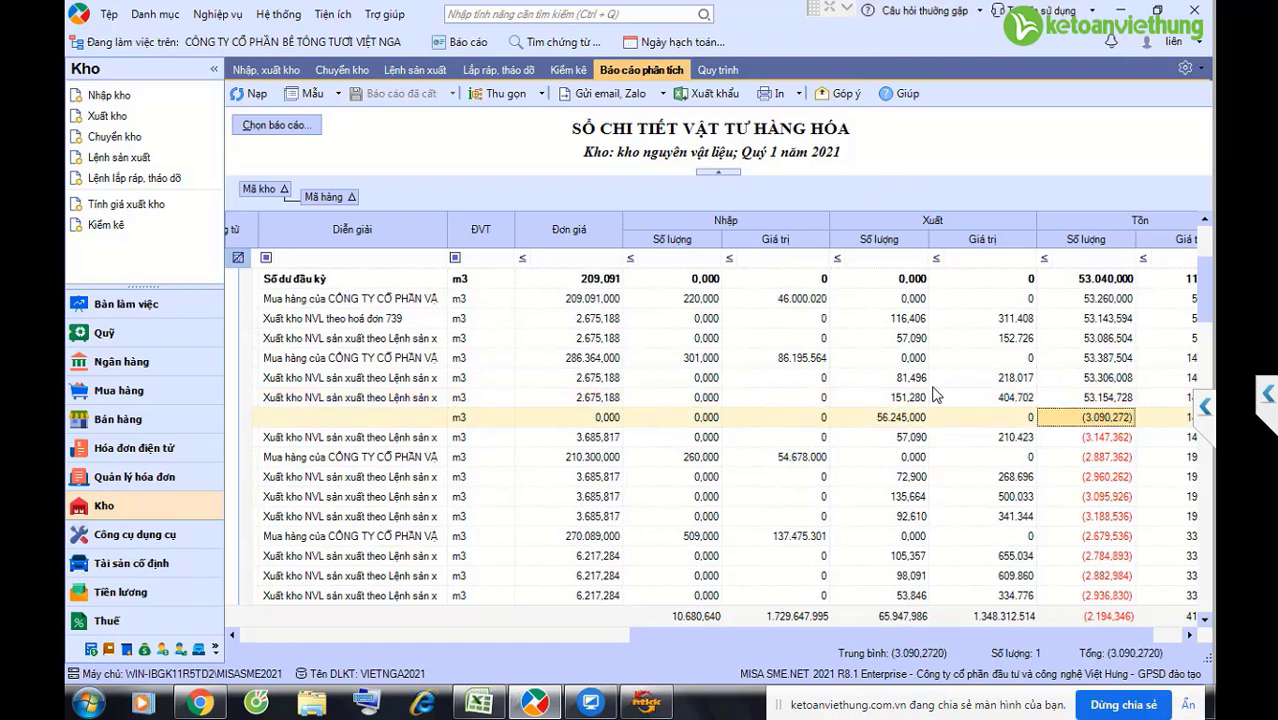
scroll(1087, 477, "down", 2)
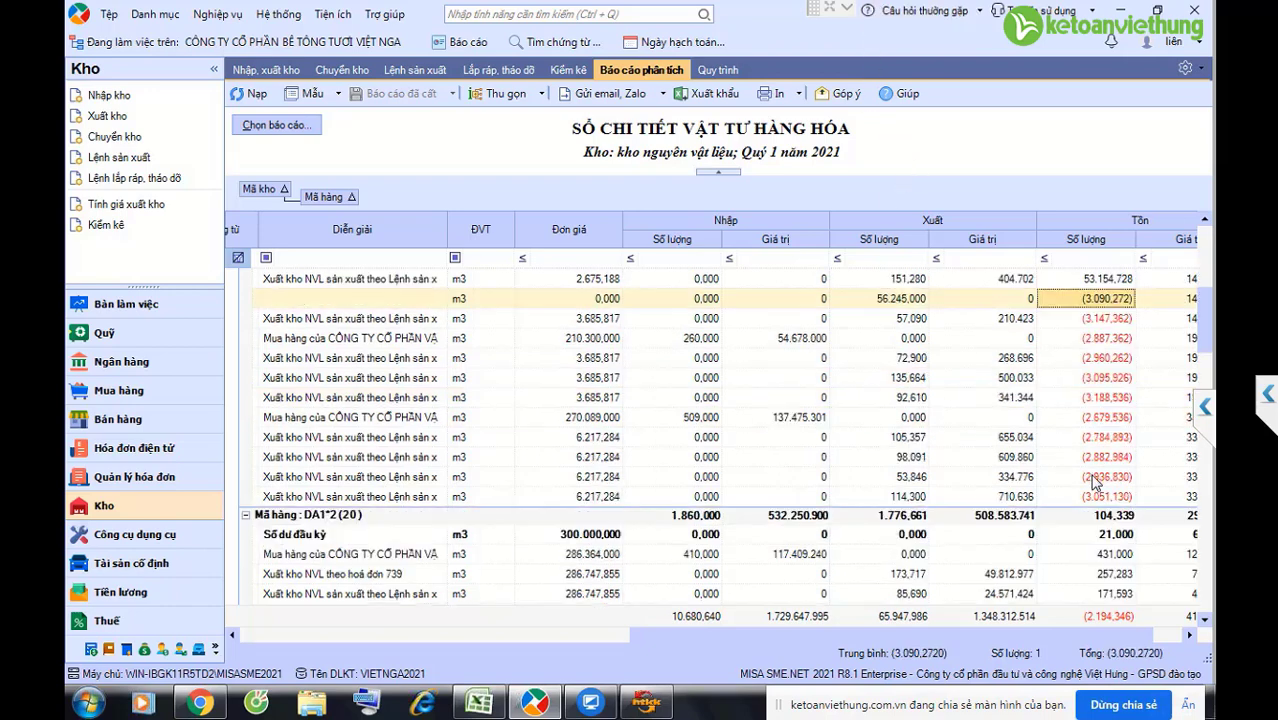
left_click(1071, 497)
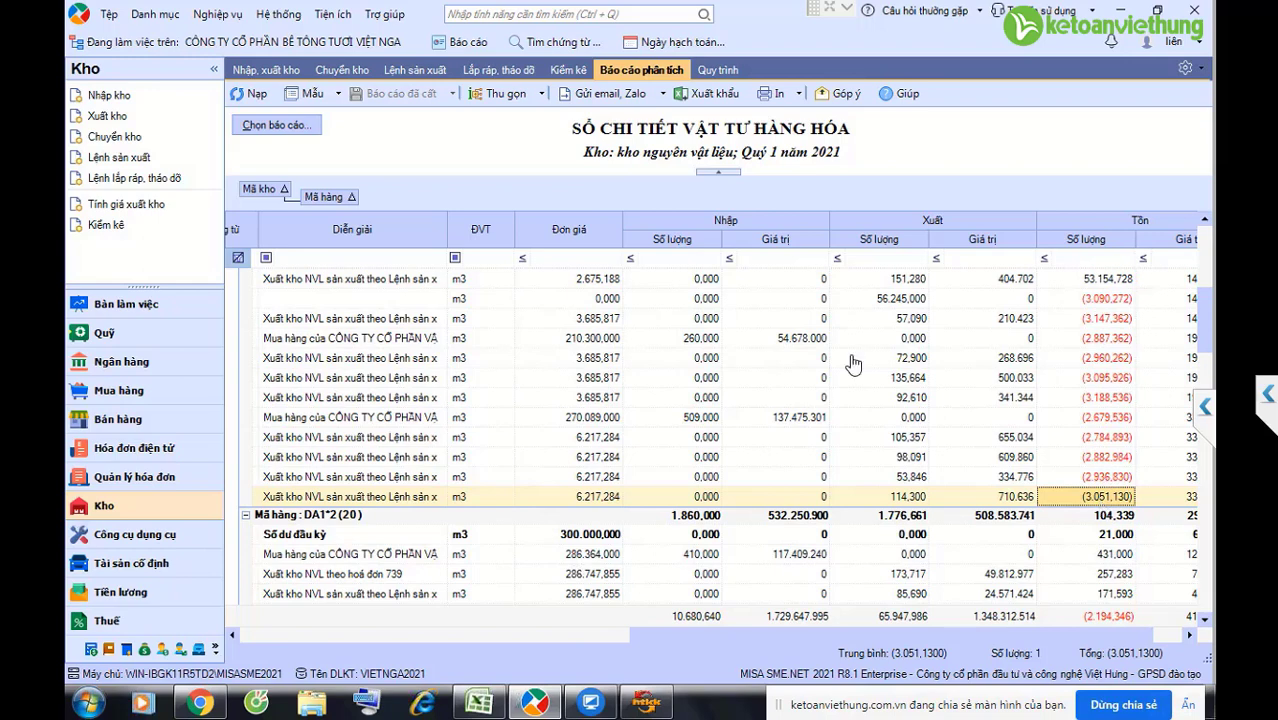
left_click_drag(673, 640, 568, 650)
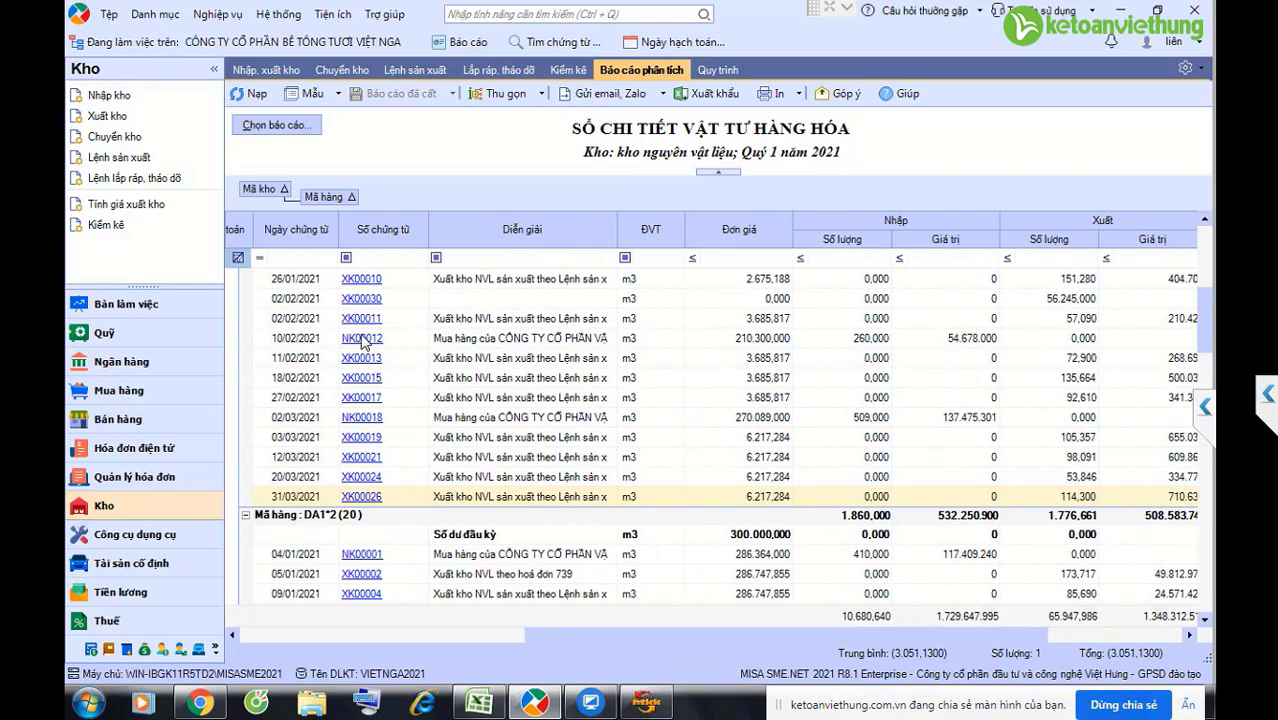
left_click(862, 636)
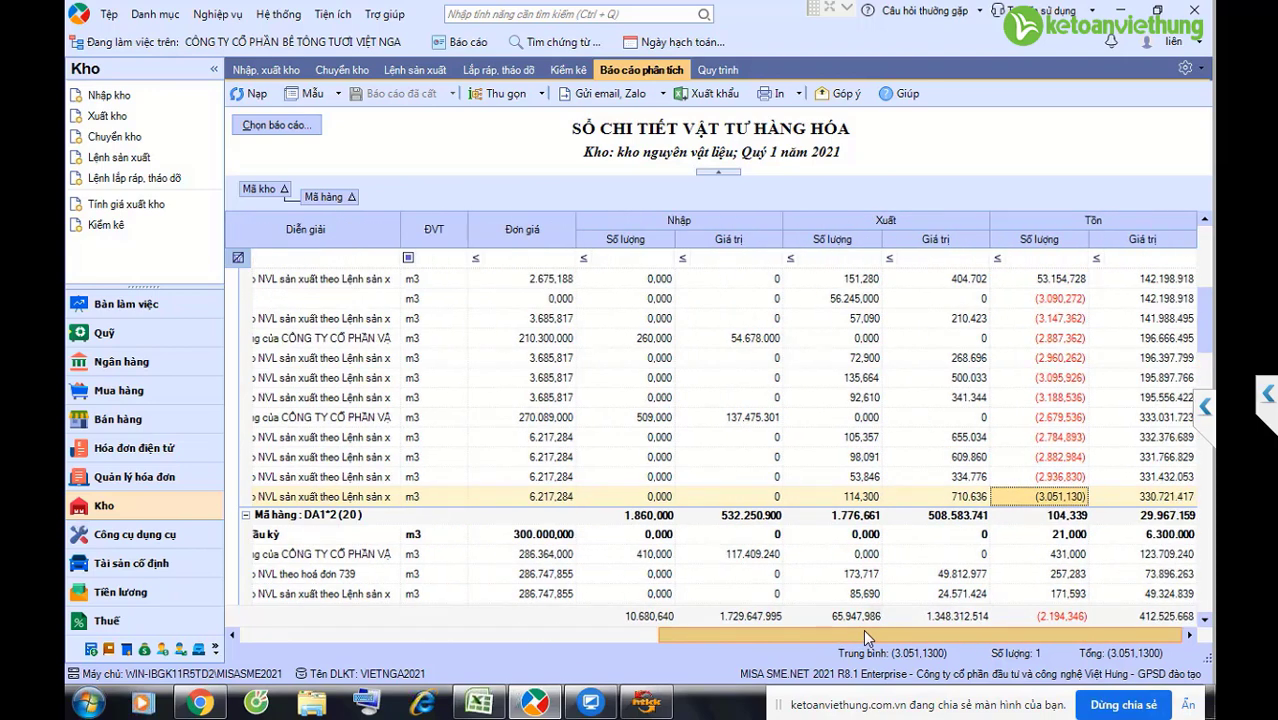
left_click_drag(863, 636, 530, 624)
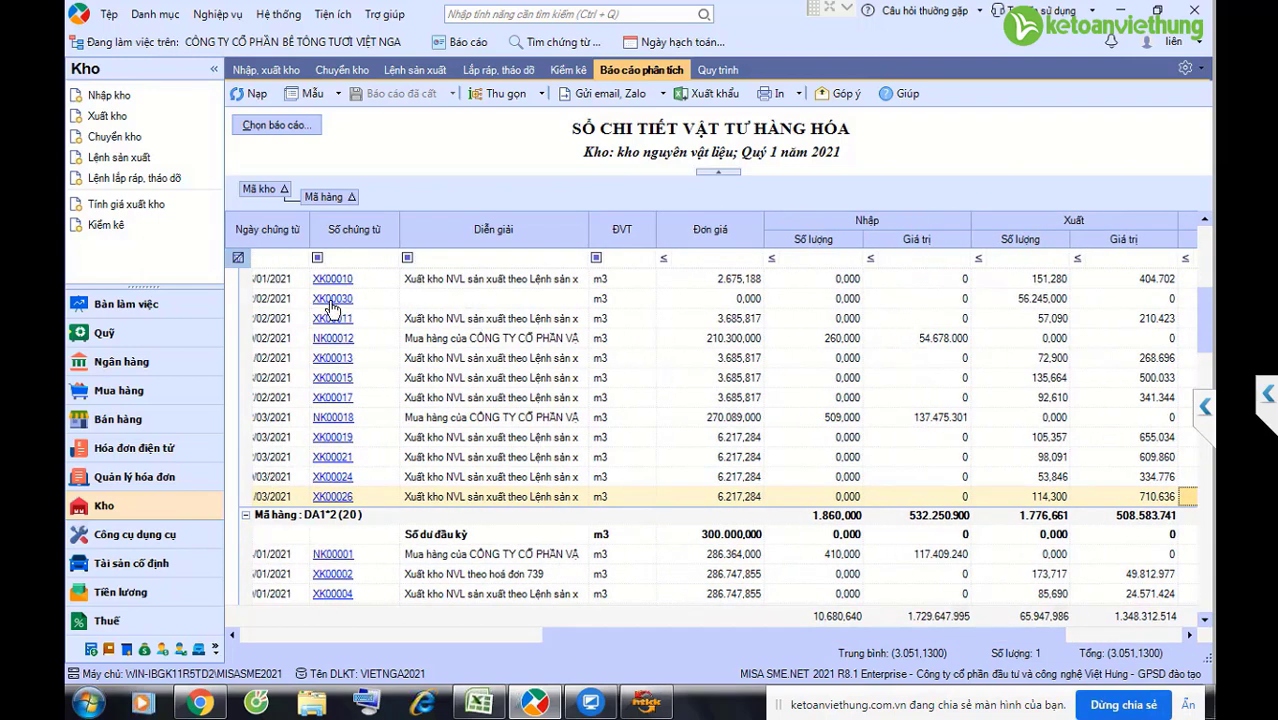
Step: Open issue voucher XK00030 for editing, set the CAT quantity to 54.245,000, save it and close the voucher
left_click(345, 300)
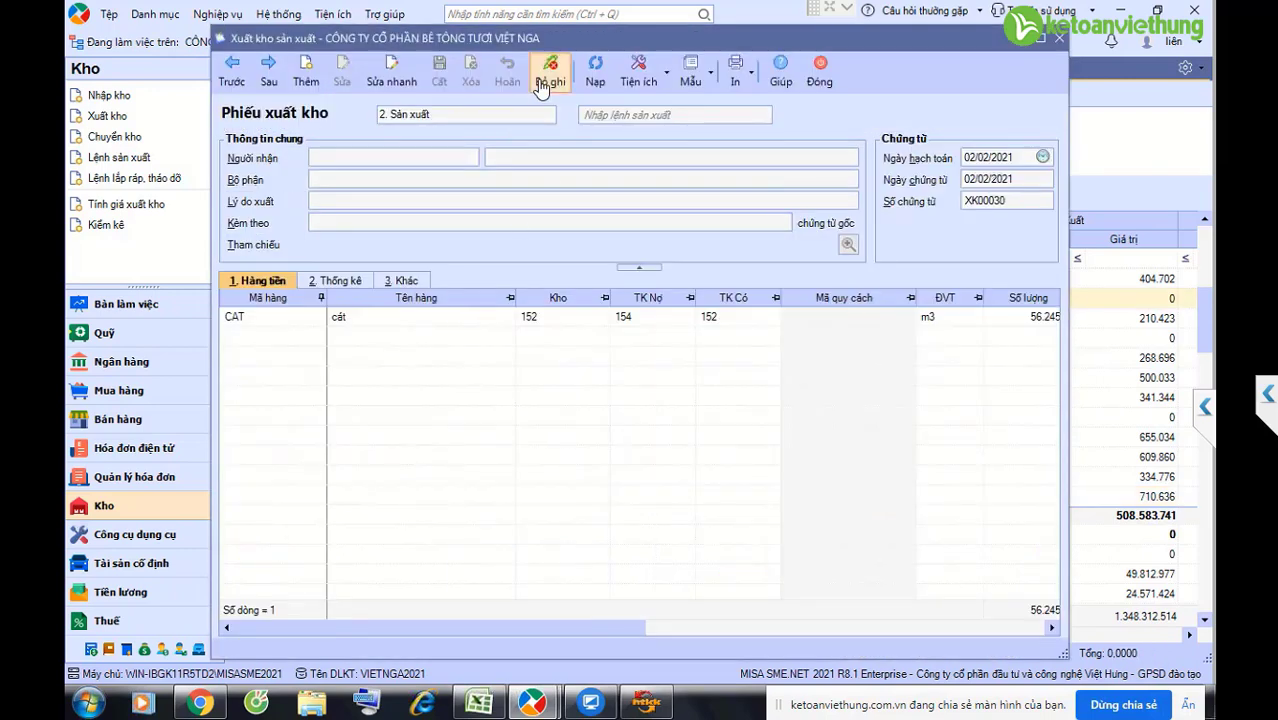
left_click(343, 66)
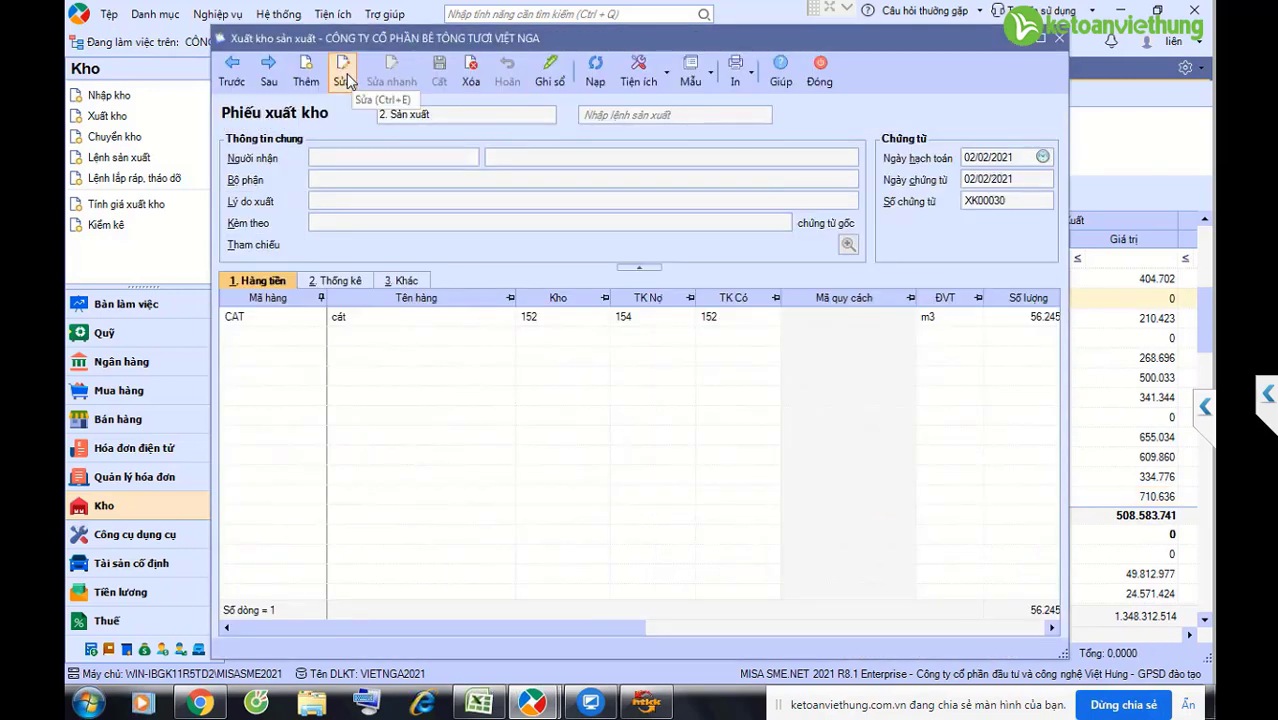
left_click(1015, 316)
type("4")
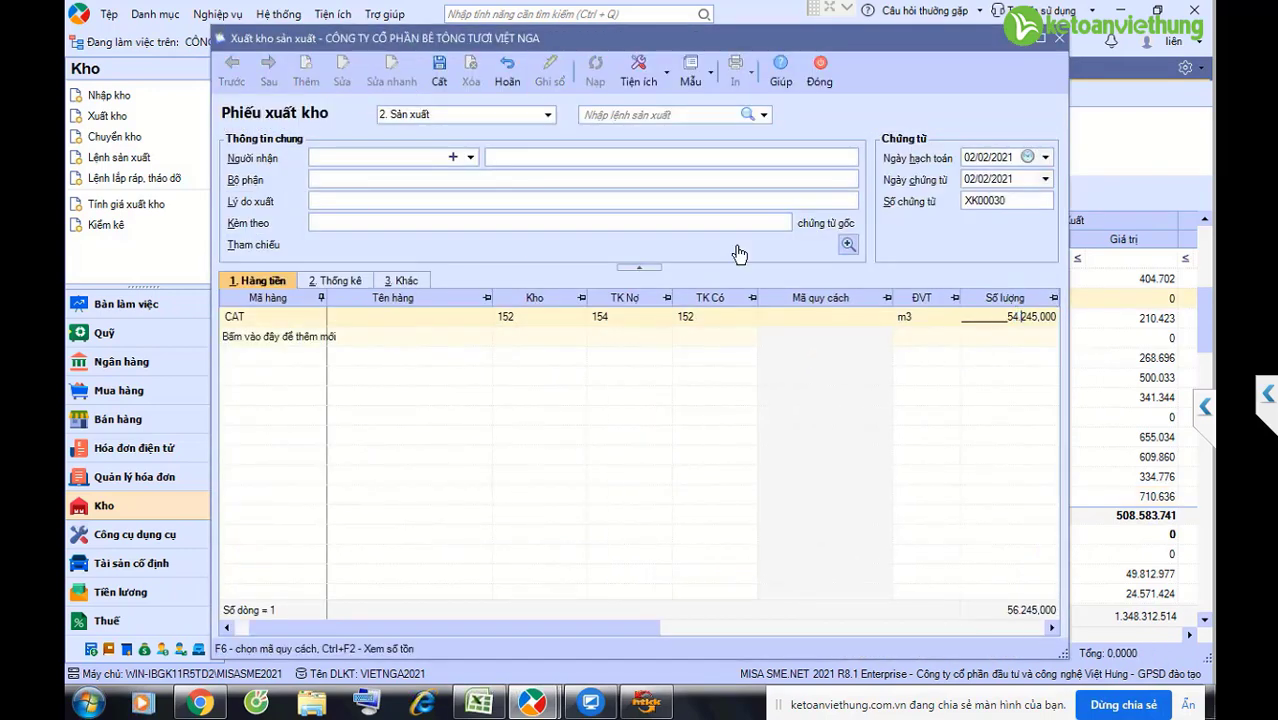
left_click(441, 73)
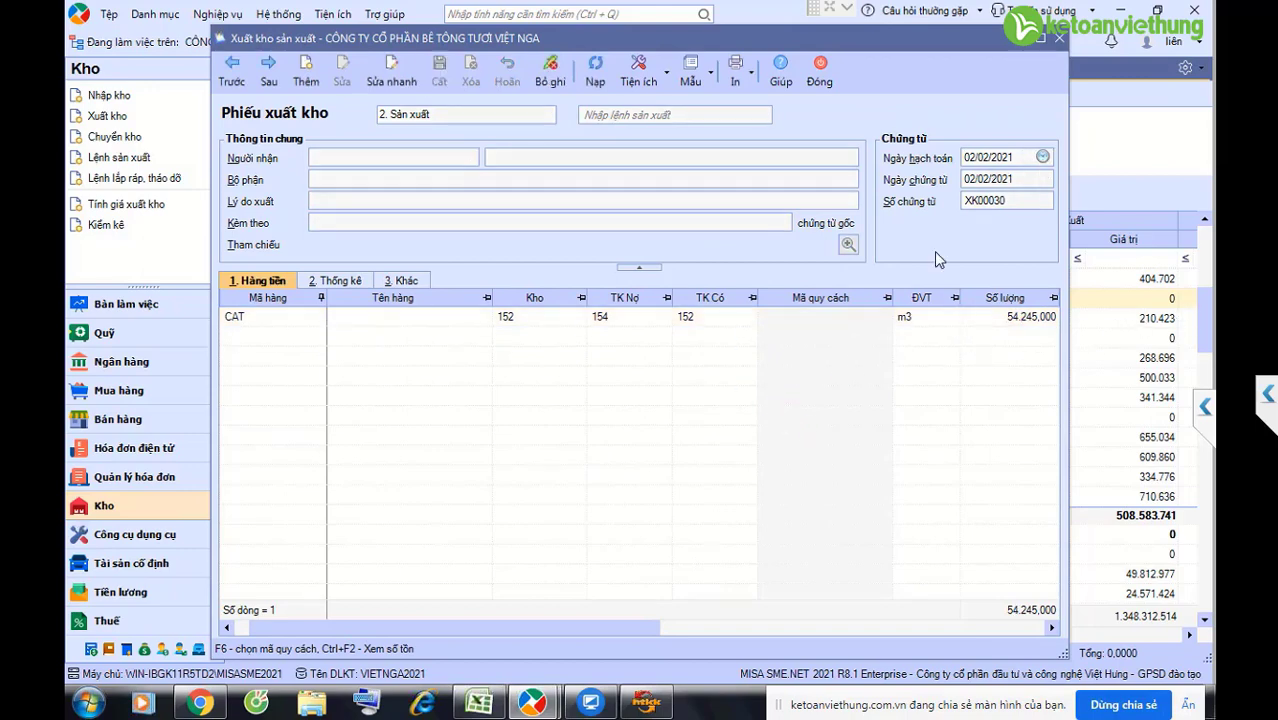
left_click(820, 72)
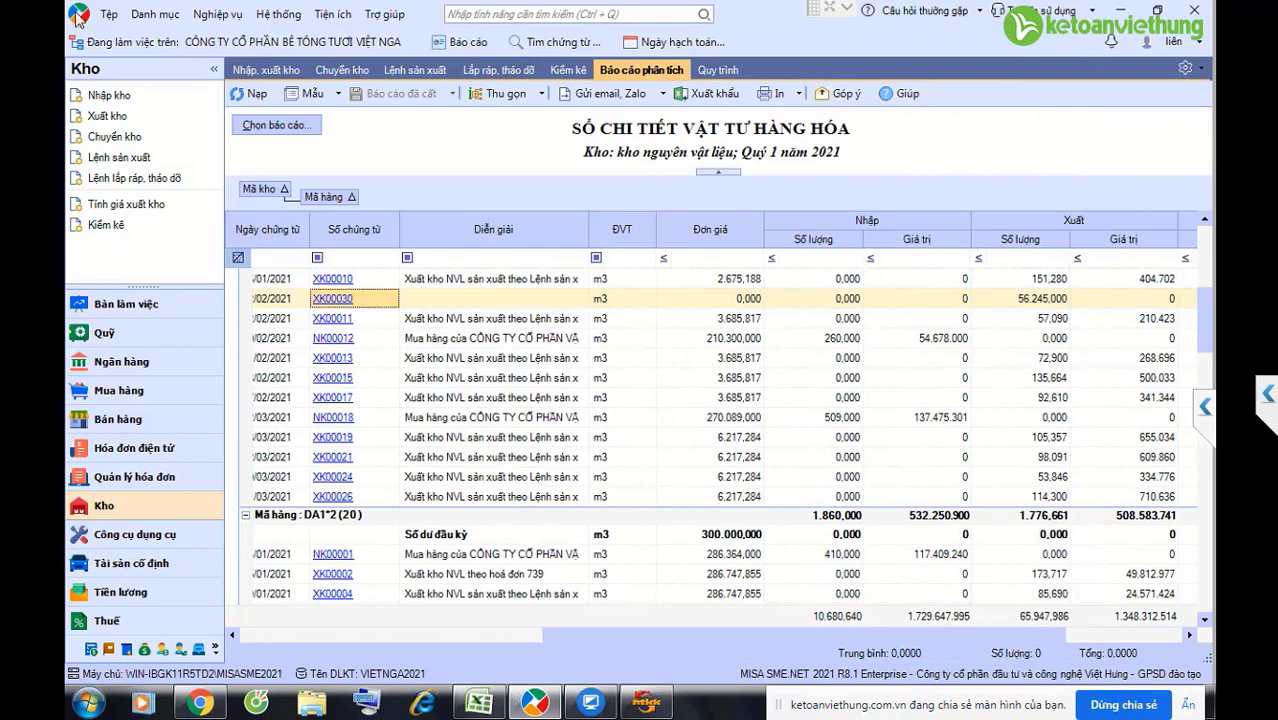
Step: Reload the goods detail ledger, dismiss the warning and bring up the closing columns of the CAT entries
left_click(246, 94)
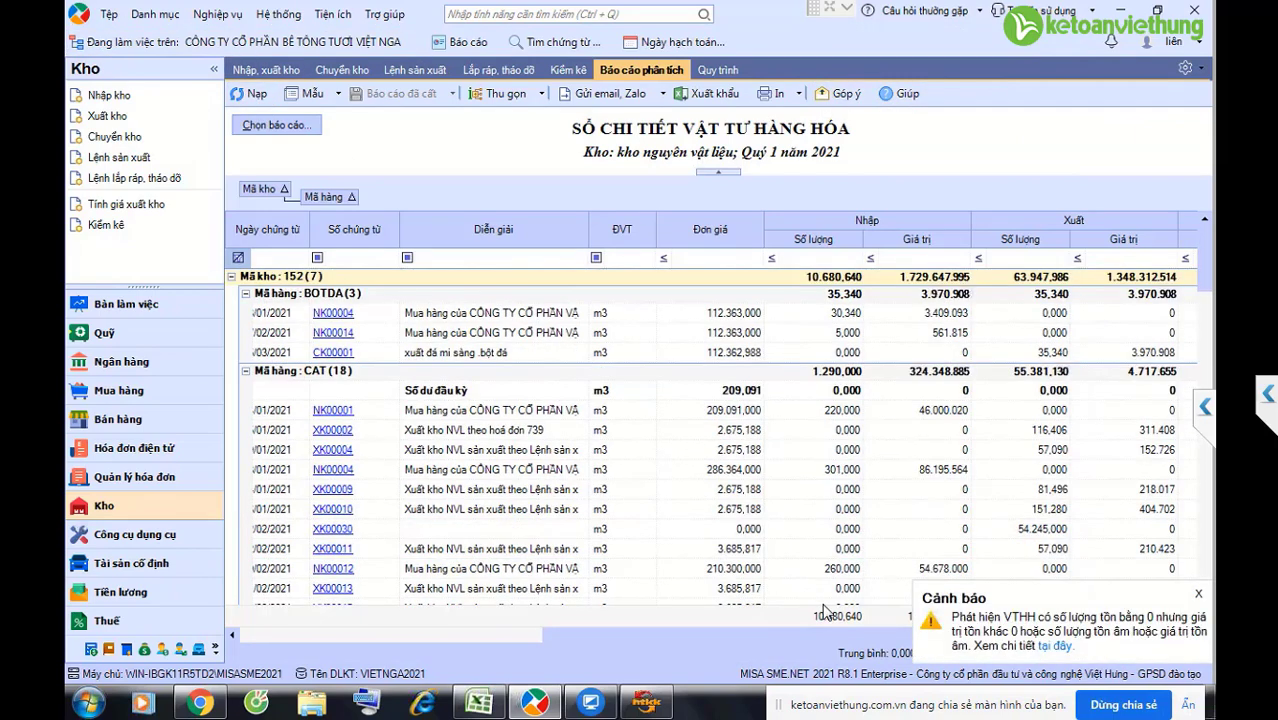
left_click(1199, 595)
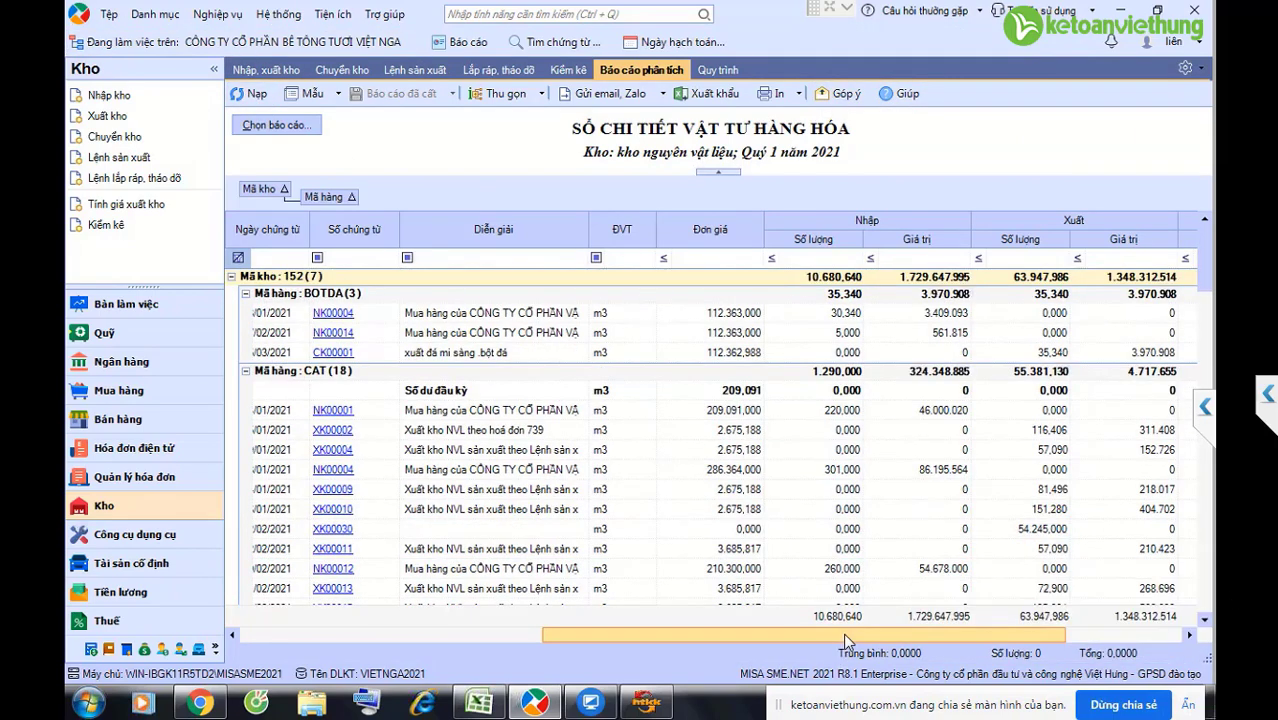
left_click(952, 635)
scroll(1050, 484, "down", 3)
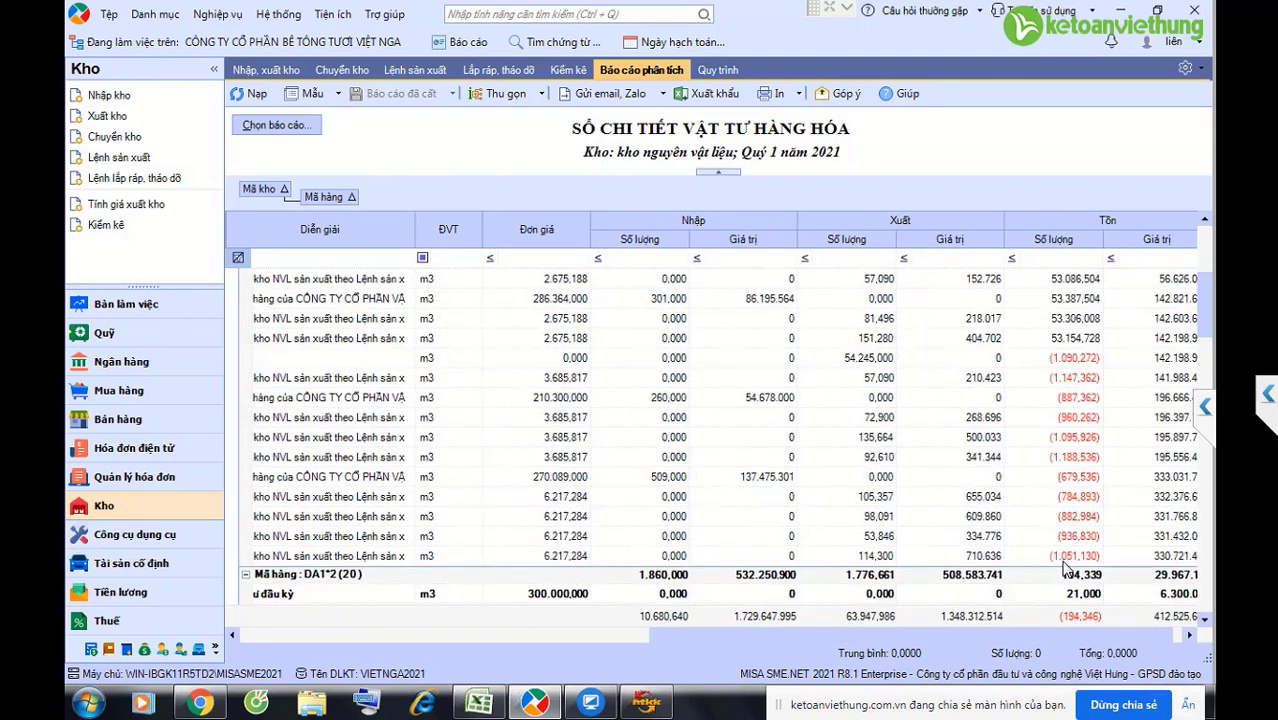
Step: Start a new stock receipt of type 3. Khác (NVL thừa, HH thuê gia công,...) with posting date 15/03/2021
left_click(138, 96)
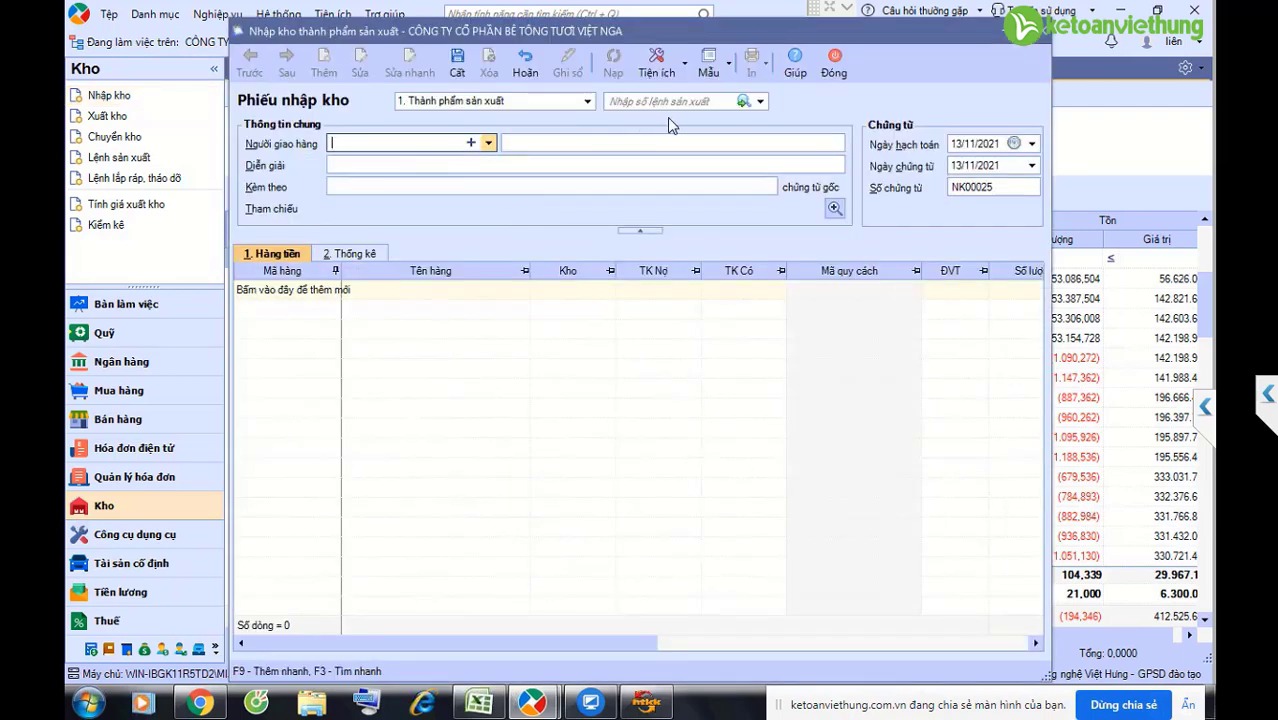
left_click(587, 101)
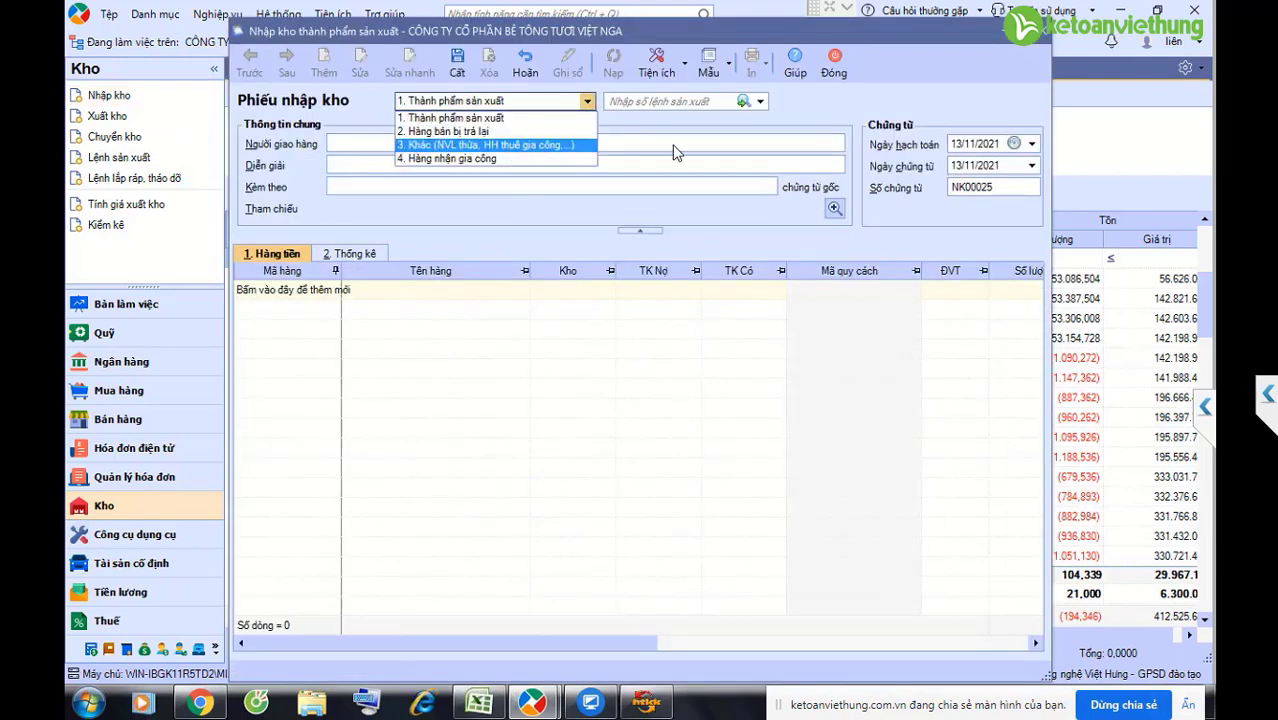
left_click(505, 146)
left_click(978, 145)
type("15/")
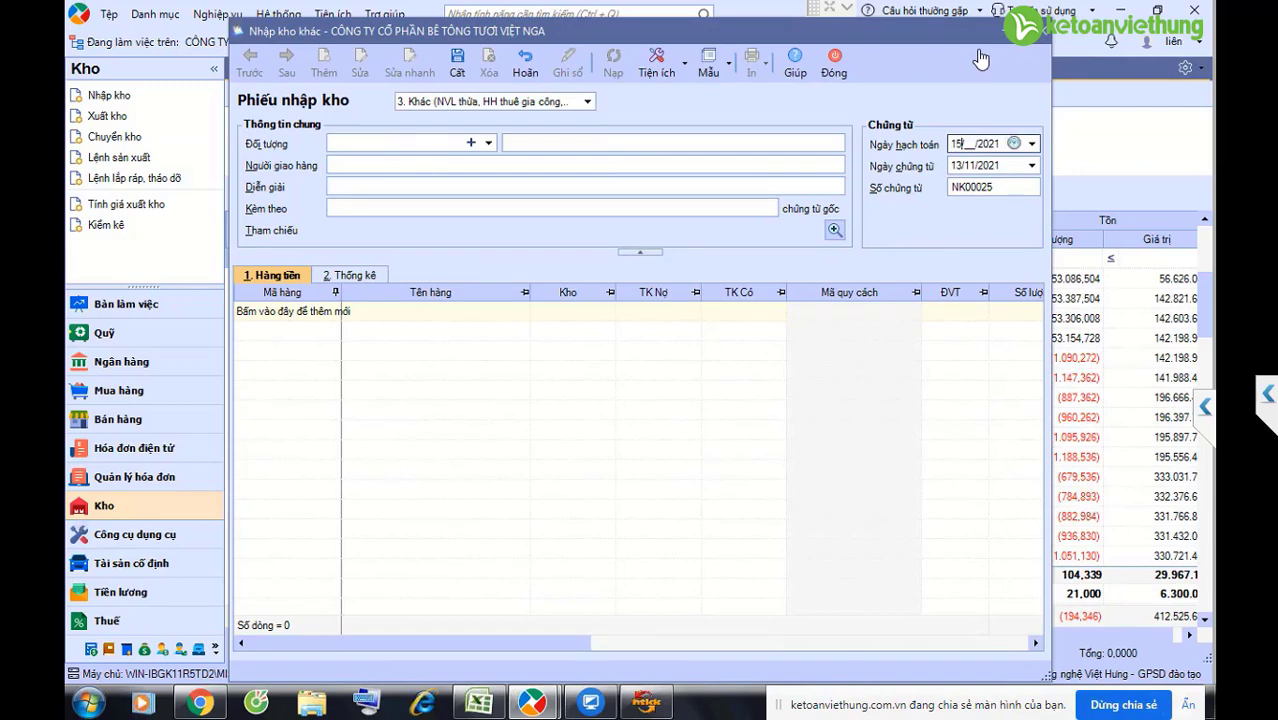
type("03")
Step: Add item CAT to the receipt with a quantity of 6.000
left_click(290, 311)
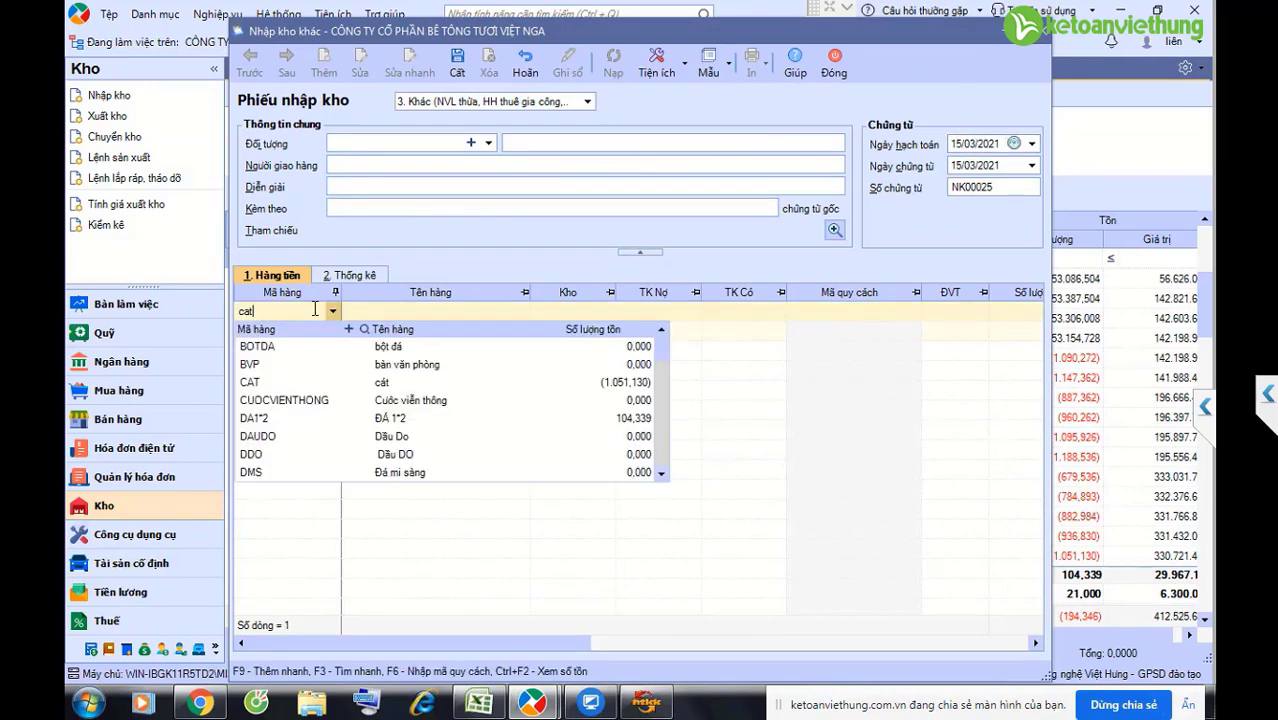
left_click(262, 376)
left_click(1025, 313)
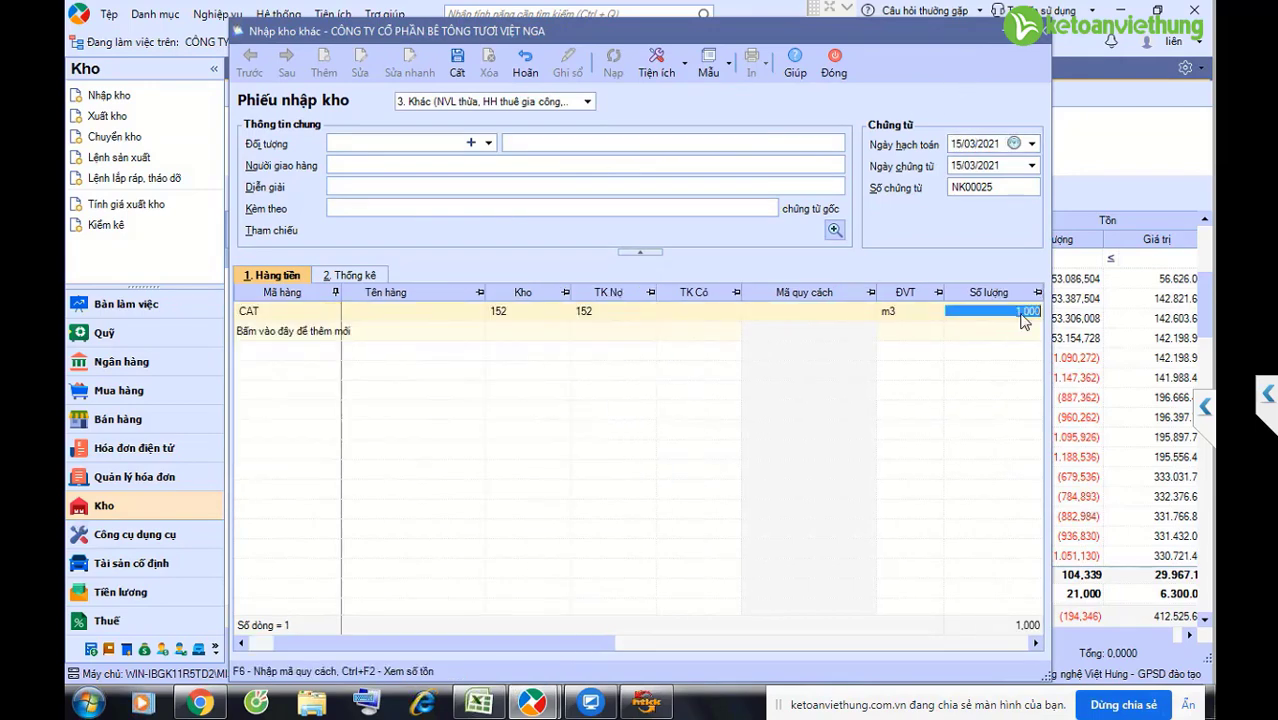
type("6000")
key("Tab")
Step: Set the CAT line's credit account to 1111, then save and close the receipt
left_click(470, 311)
type("111")
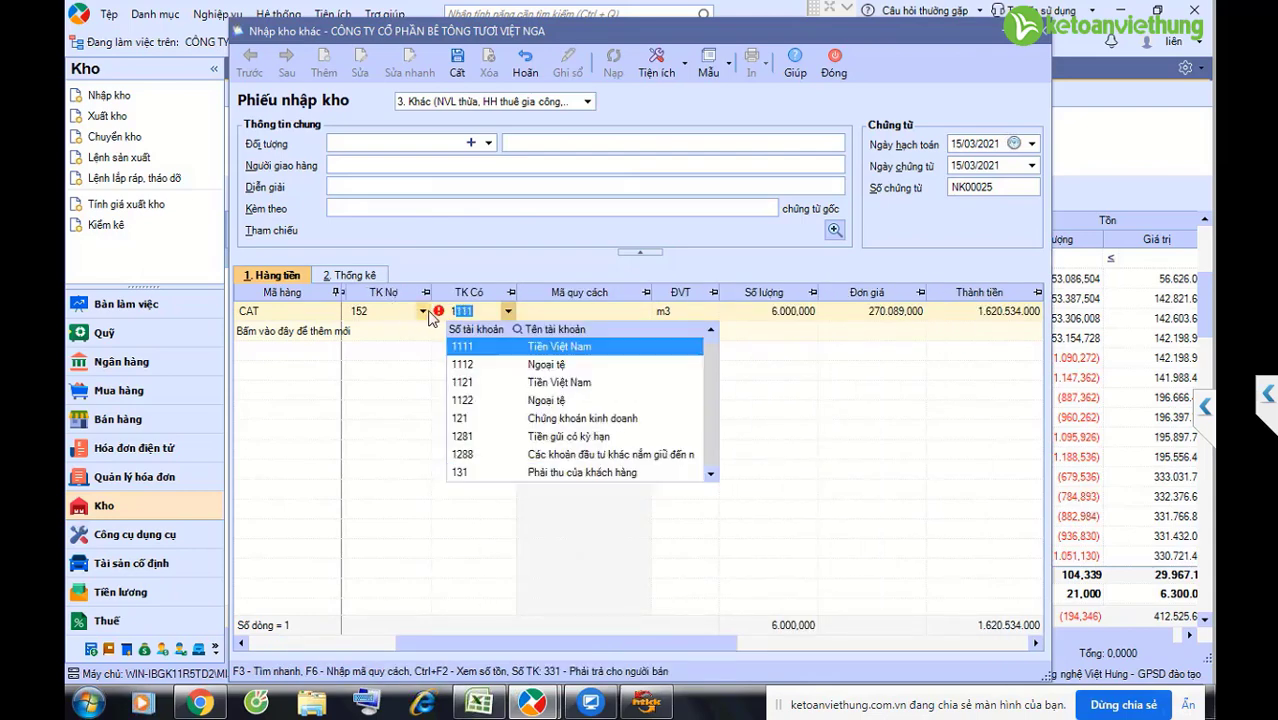
type("1")
key("Tab")
key("ctrl+s")
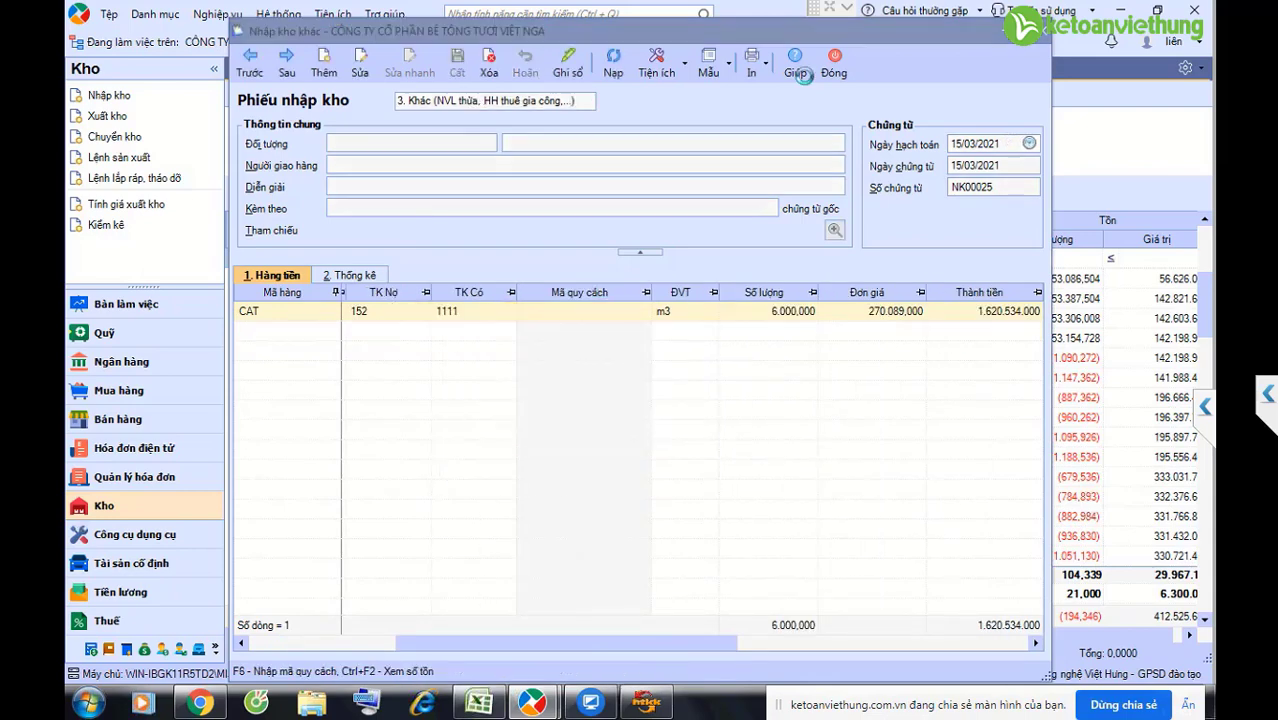
left_click(834, 66)
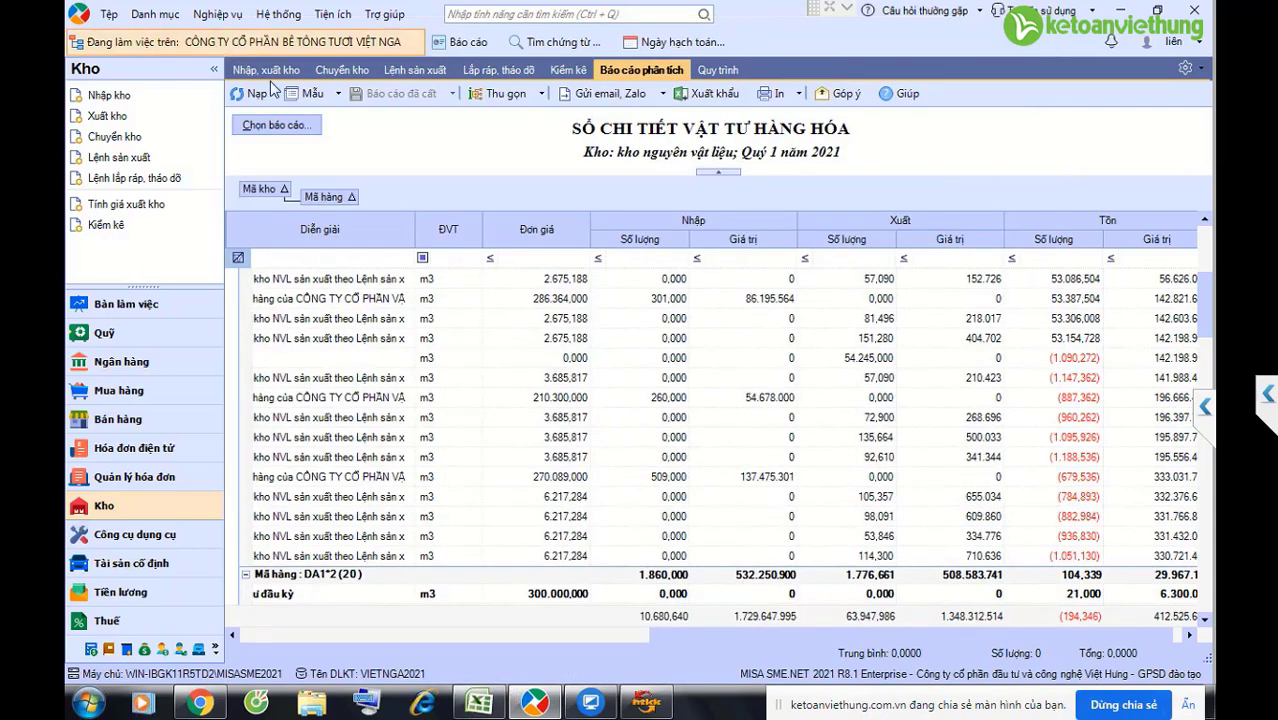
Step: Reload the ledger and compare the CAT closing quantities before and after the 15/03/2021 receipt, through the quarter's last entry
left_click(1198, 595)
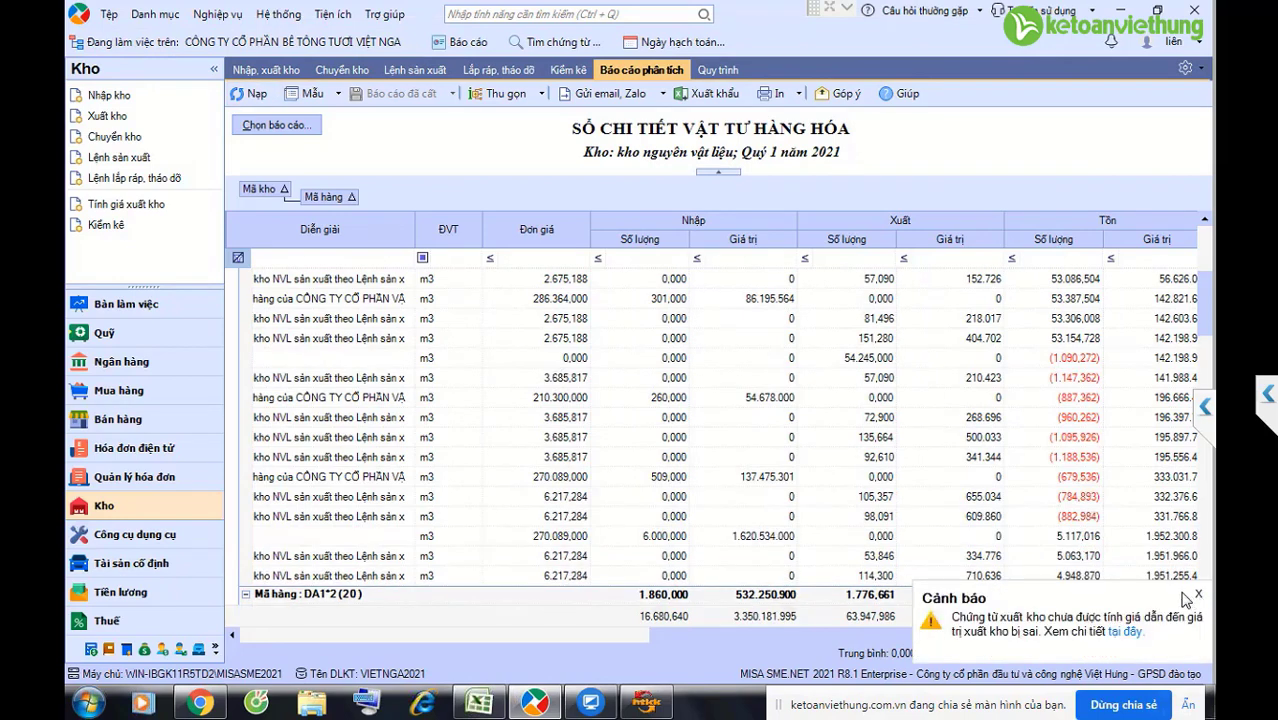
left_click(840, 360)
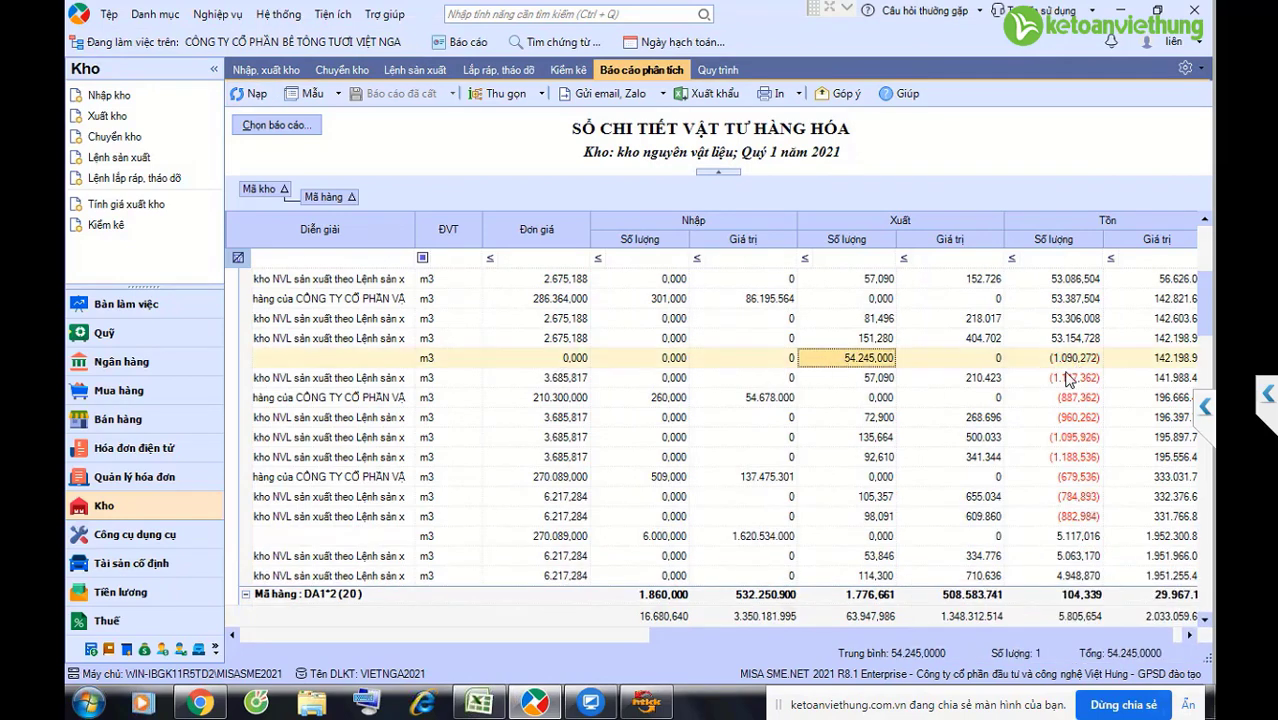
left_click_drag(1068, 377, 1075, 516)
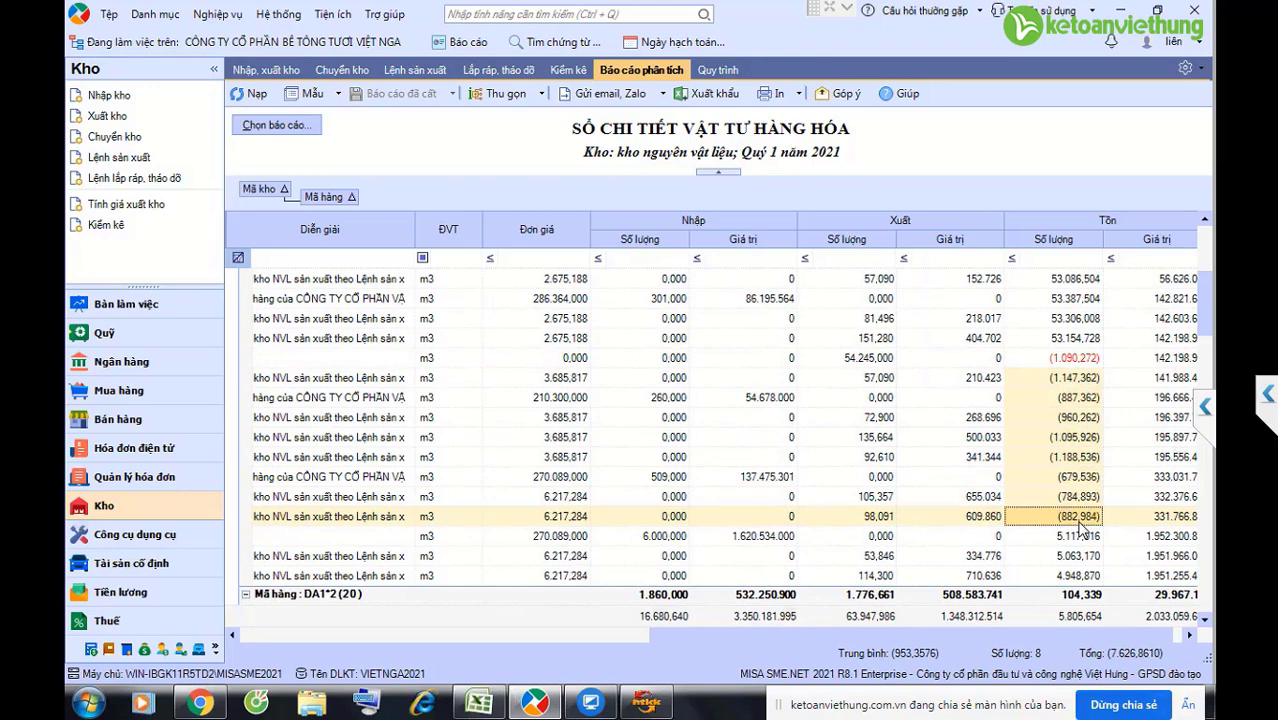
left_click(1072, 575)
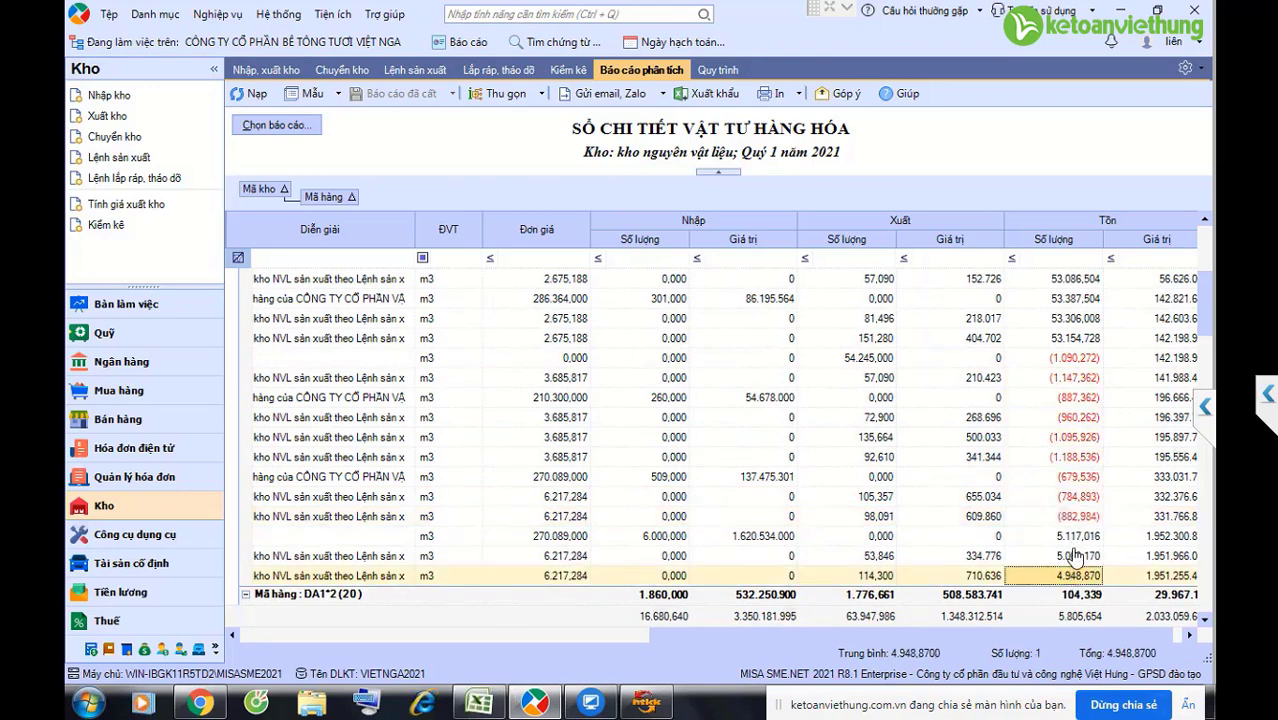
left_click(1077, 378)
left_click(1075, 417)
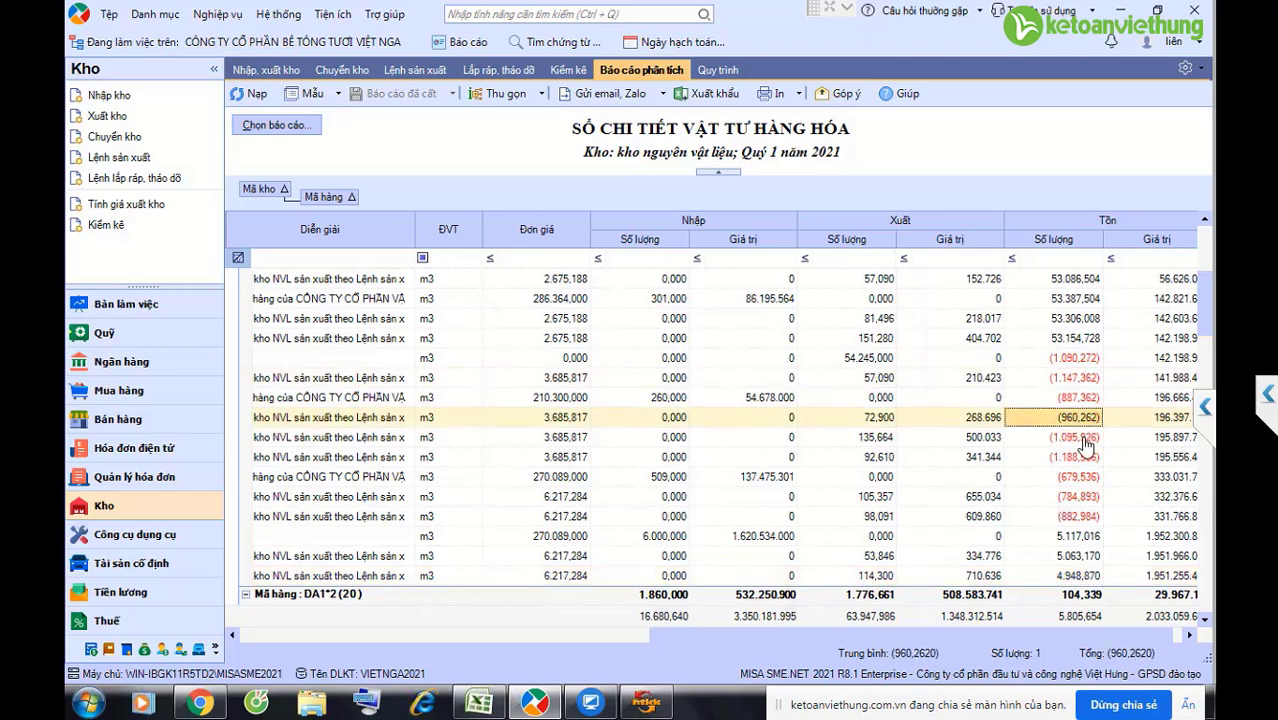
left_click(1075, 437)
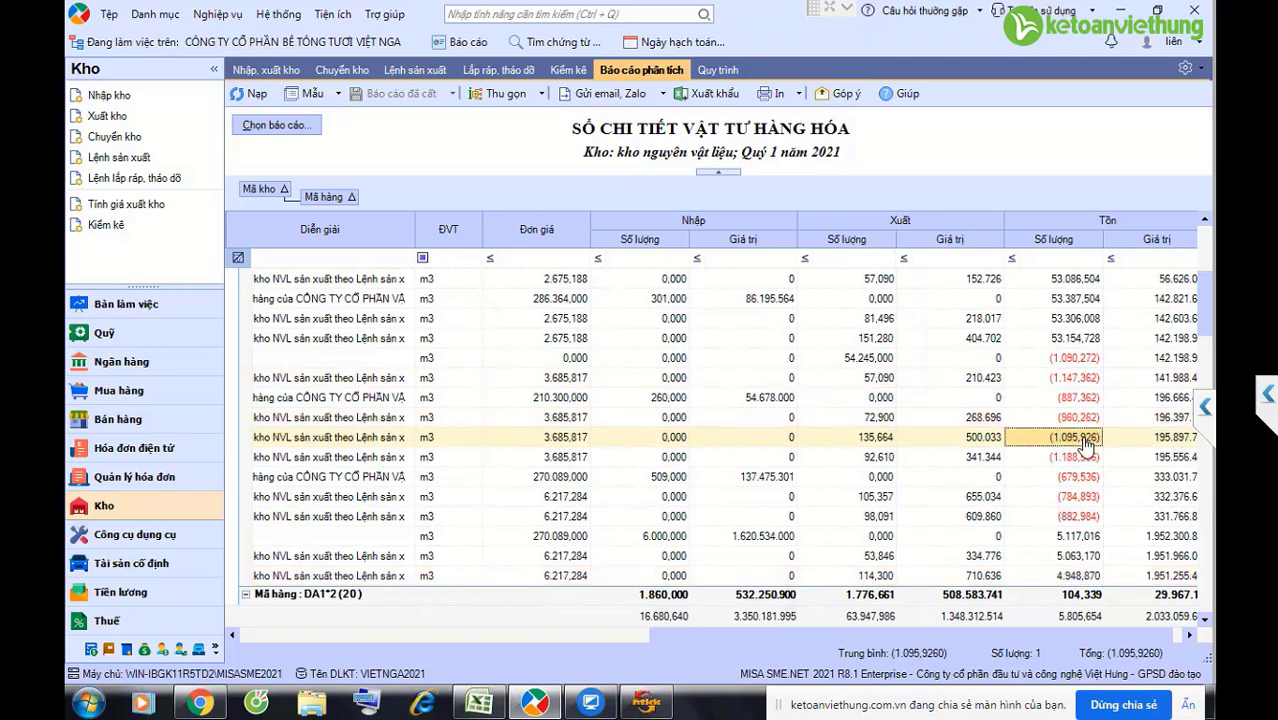
left_click(1094, 516)
left_click(316, 556)
left_click(344, 576)
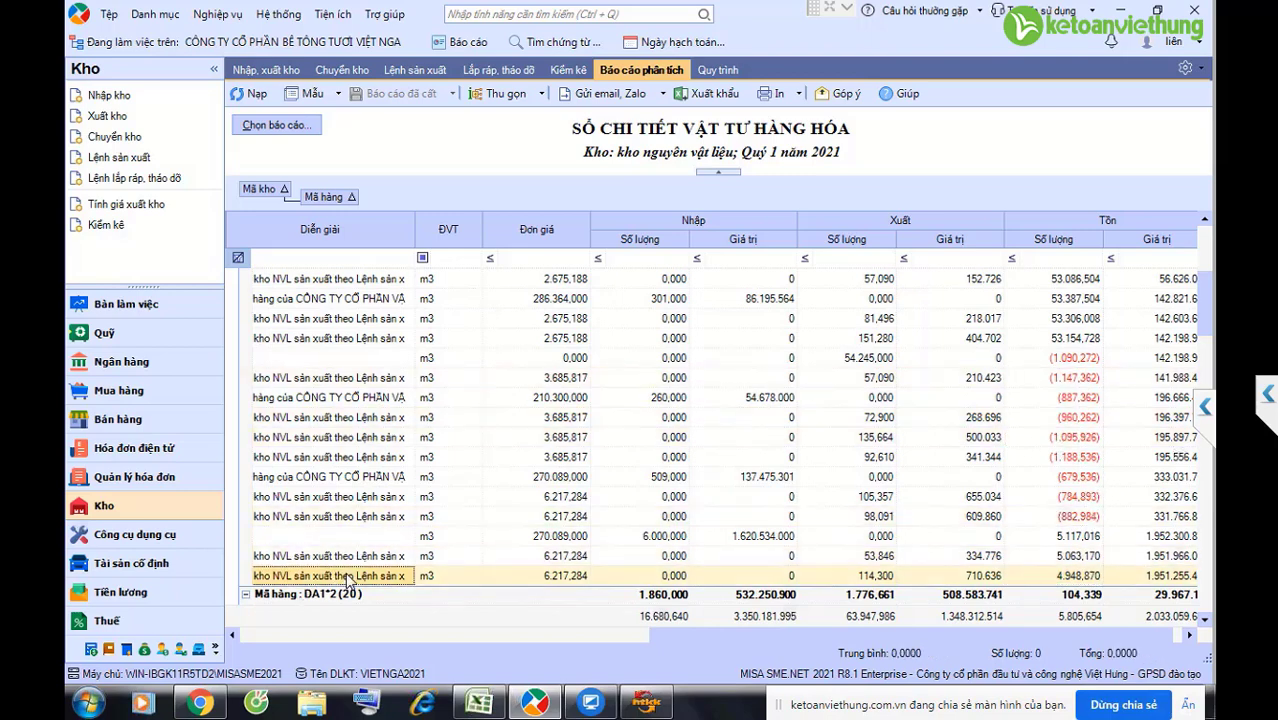
left_click(1073, 578)
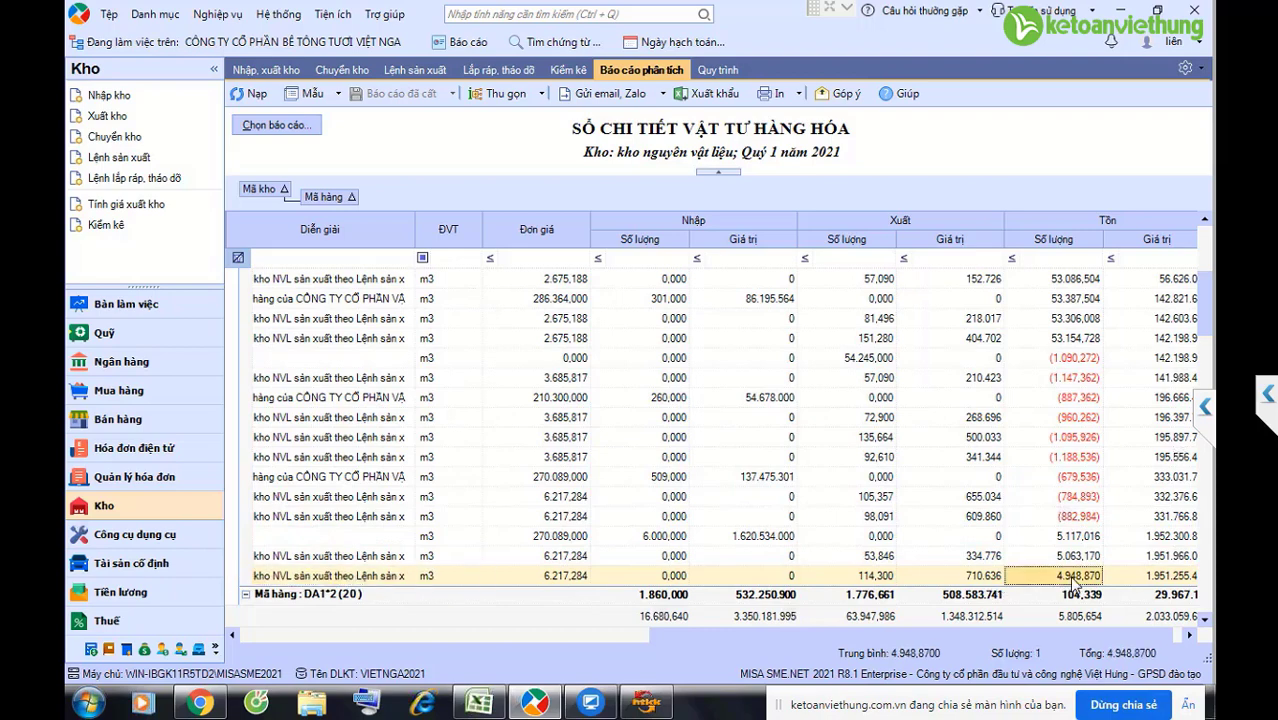
left_click_drag(1060, 398, 1068, 518)
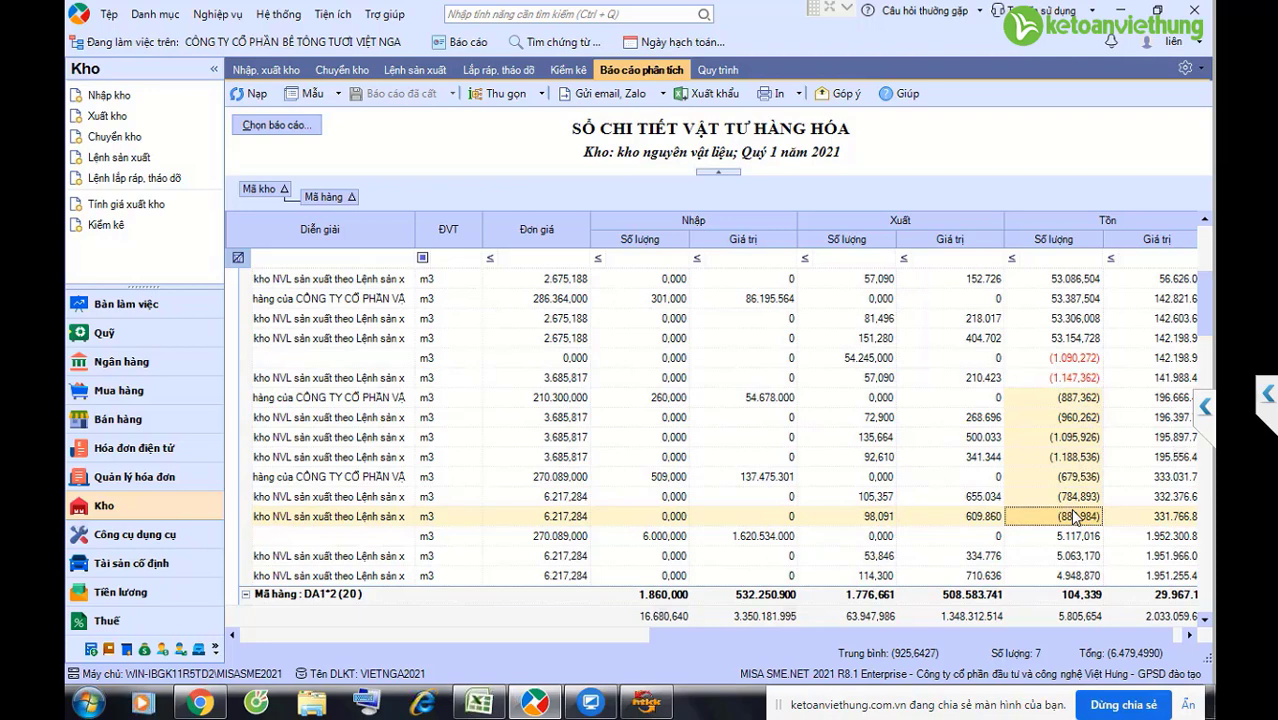
Step: Bring up the date columns and compare the dates of receipt NK00025 and issue XK00030 among the CAT entries
left_click_drag(815, 636, 756, 639)
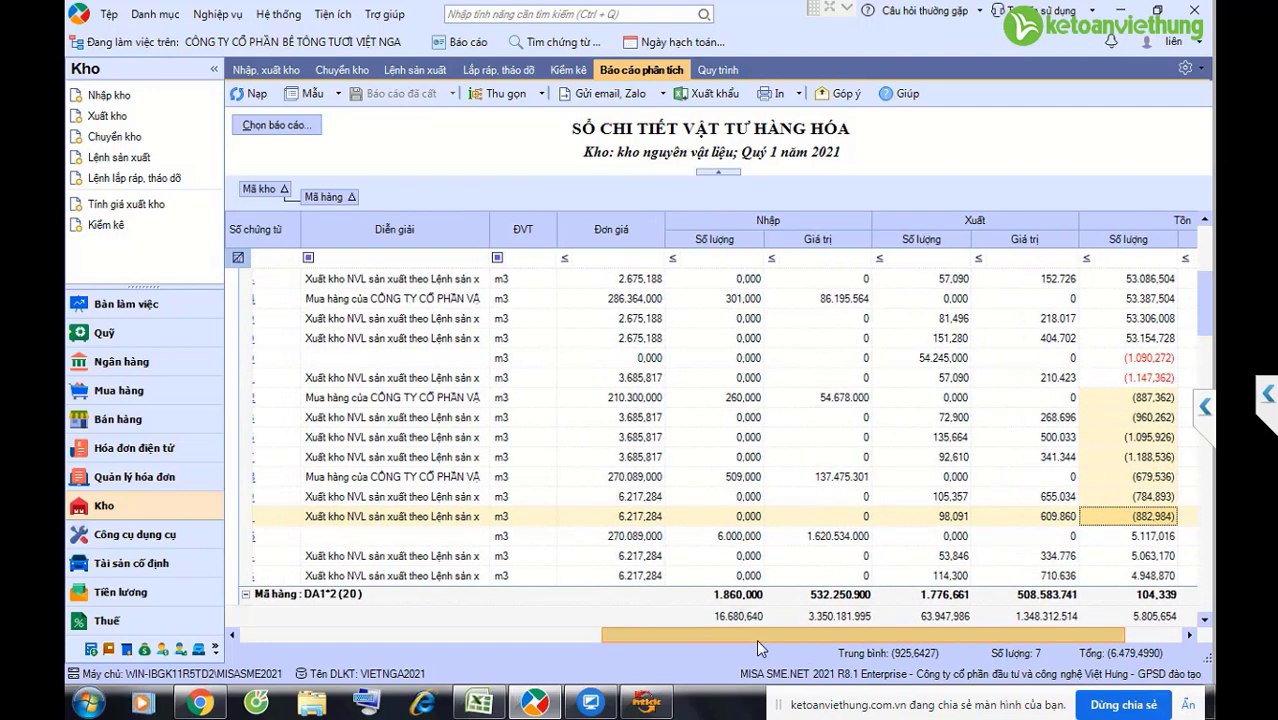
left_click(480, 476)
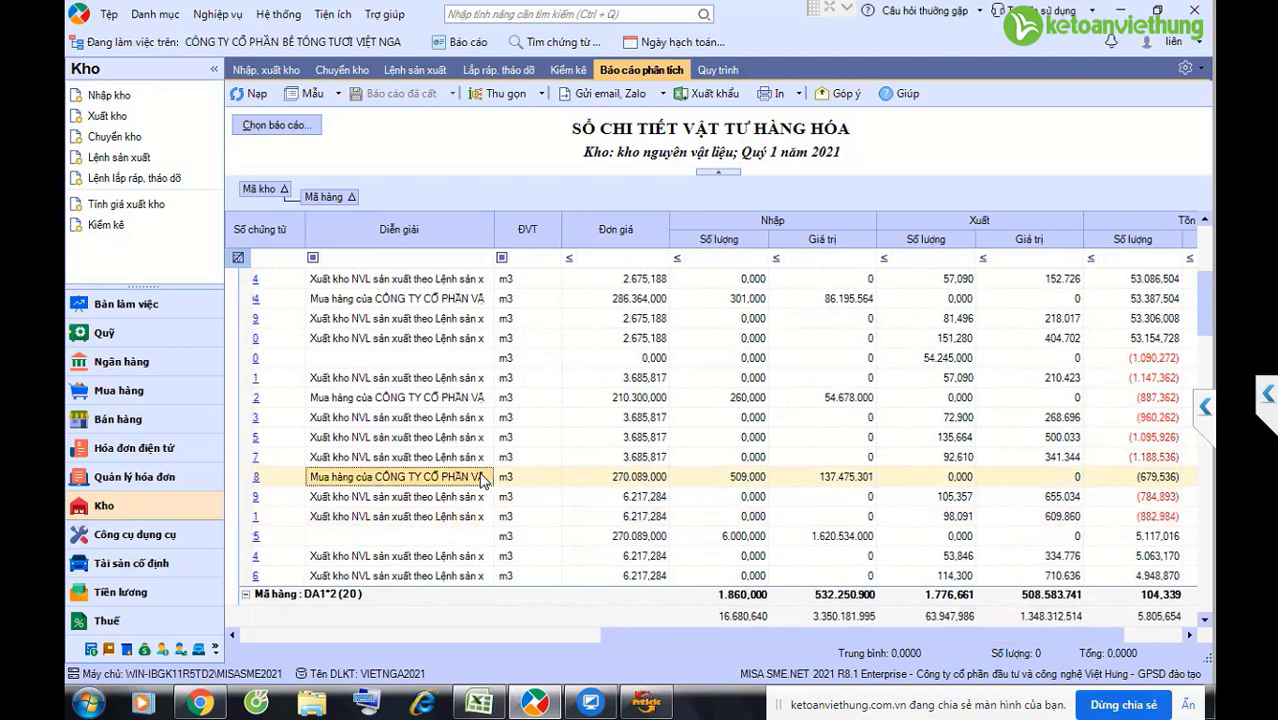
left_click_drag(683, 636, 604, 641)
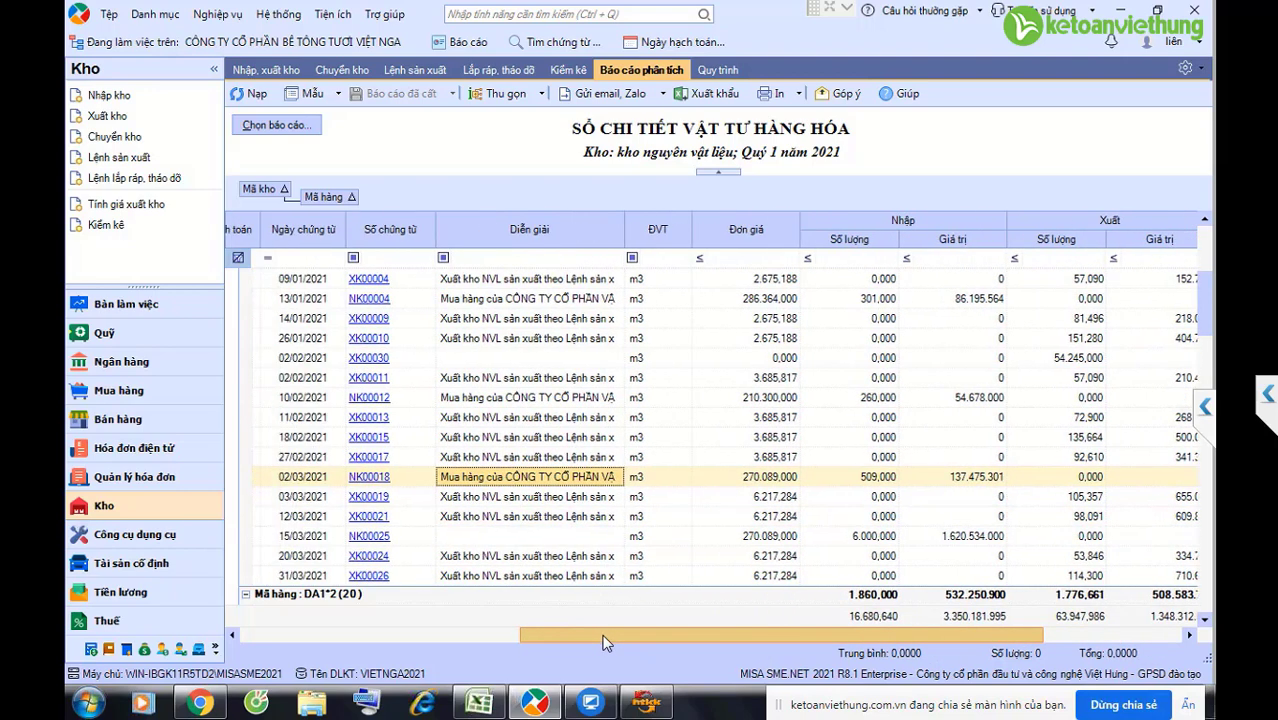
left_click(537, 535)
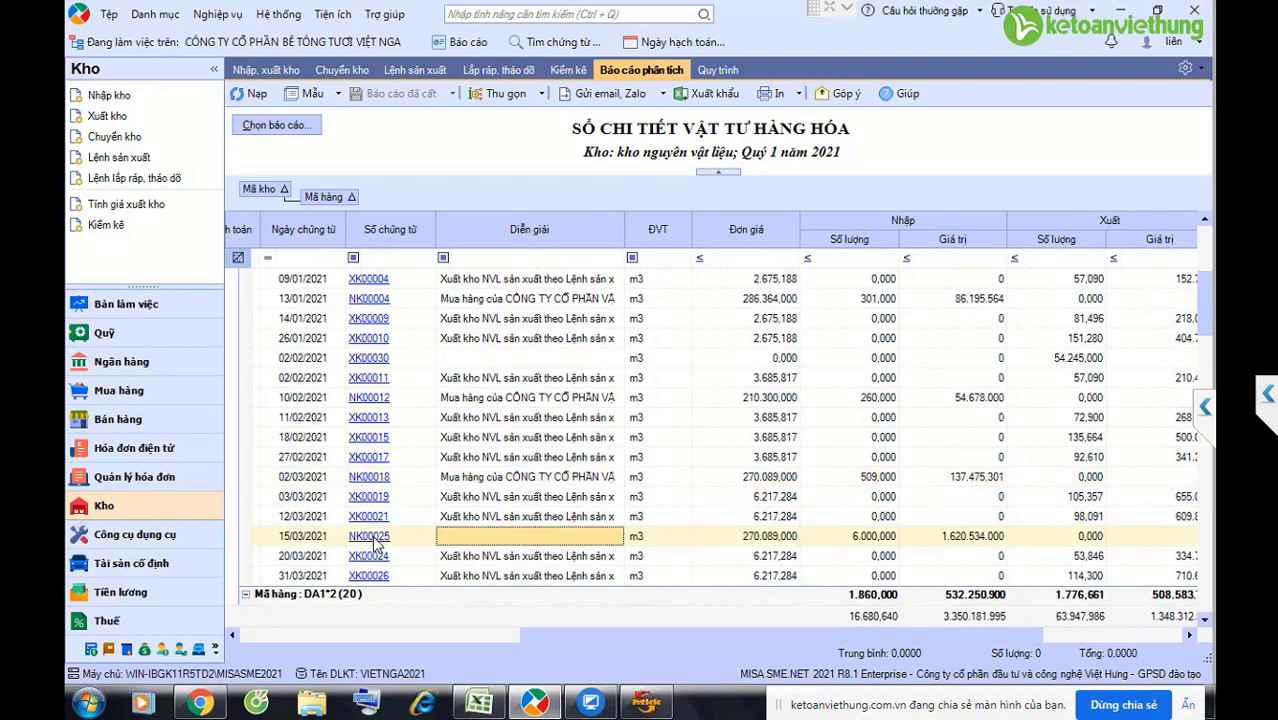
left_click(293, 541)
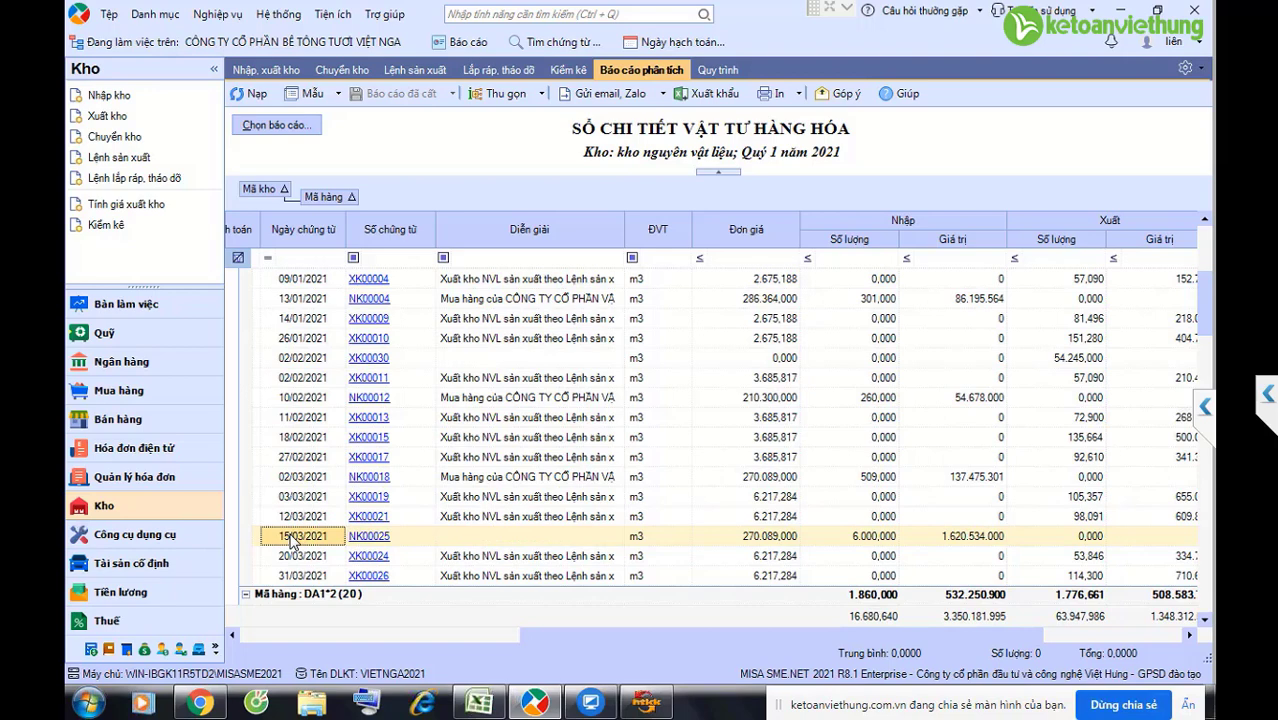
left_click(283, 363)
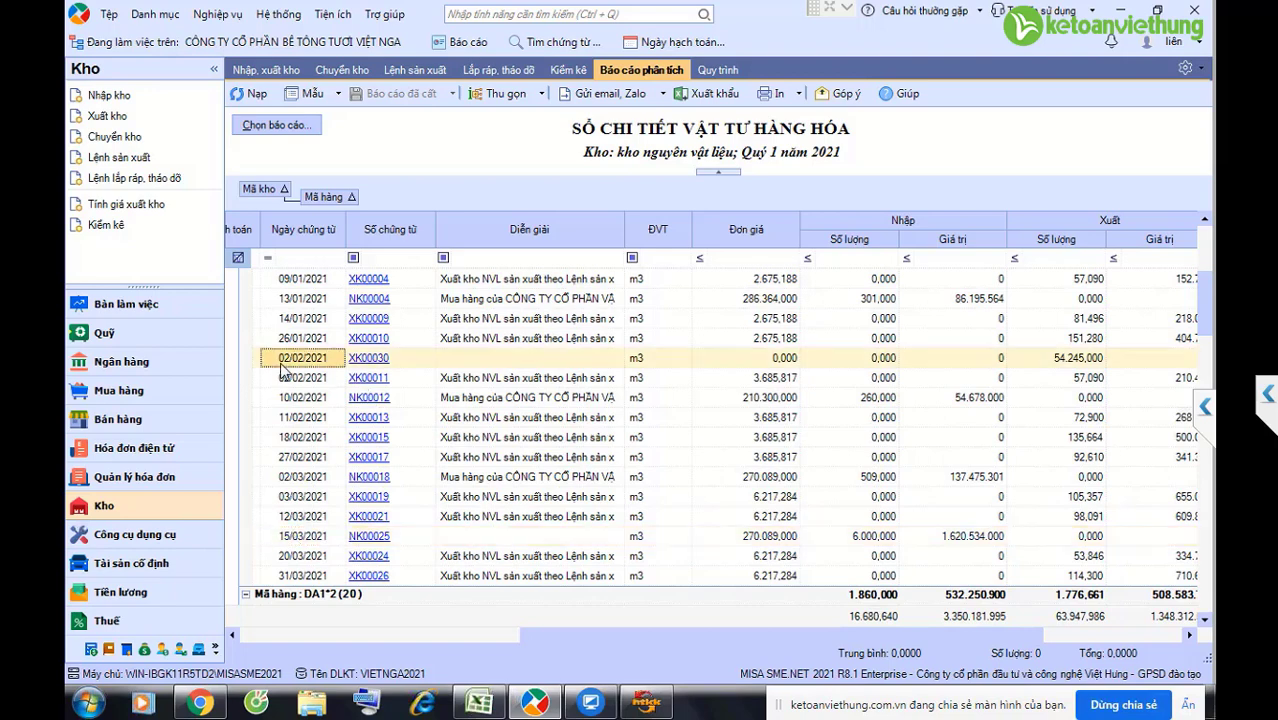
left_click_drag(555, 633, 383, 633)
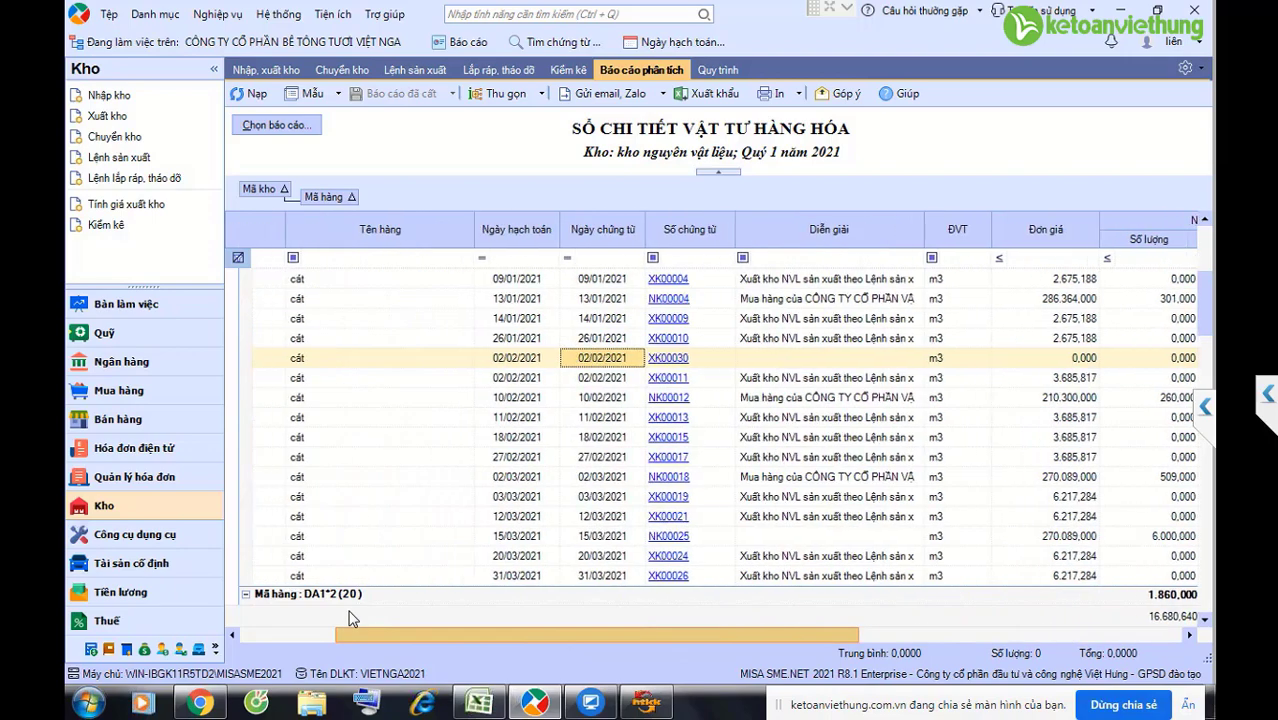
Step: Unpost warehouse receipt NK00025 dated 15/03/2021 among the CAT entries, then close it
left_click(665, 540)
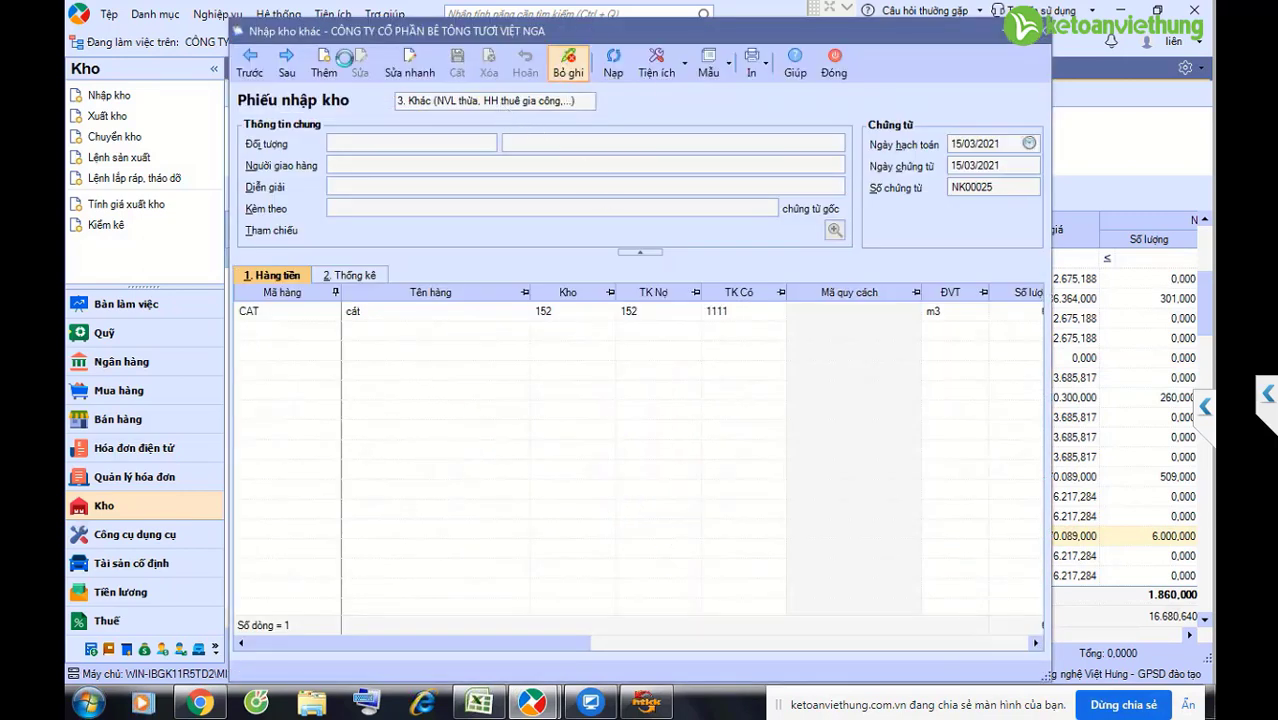
left_click(360, 65)
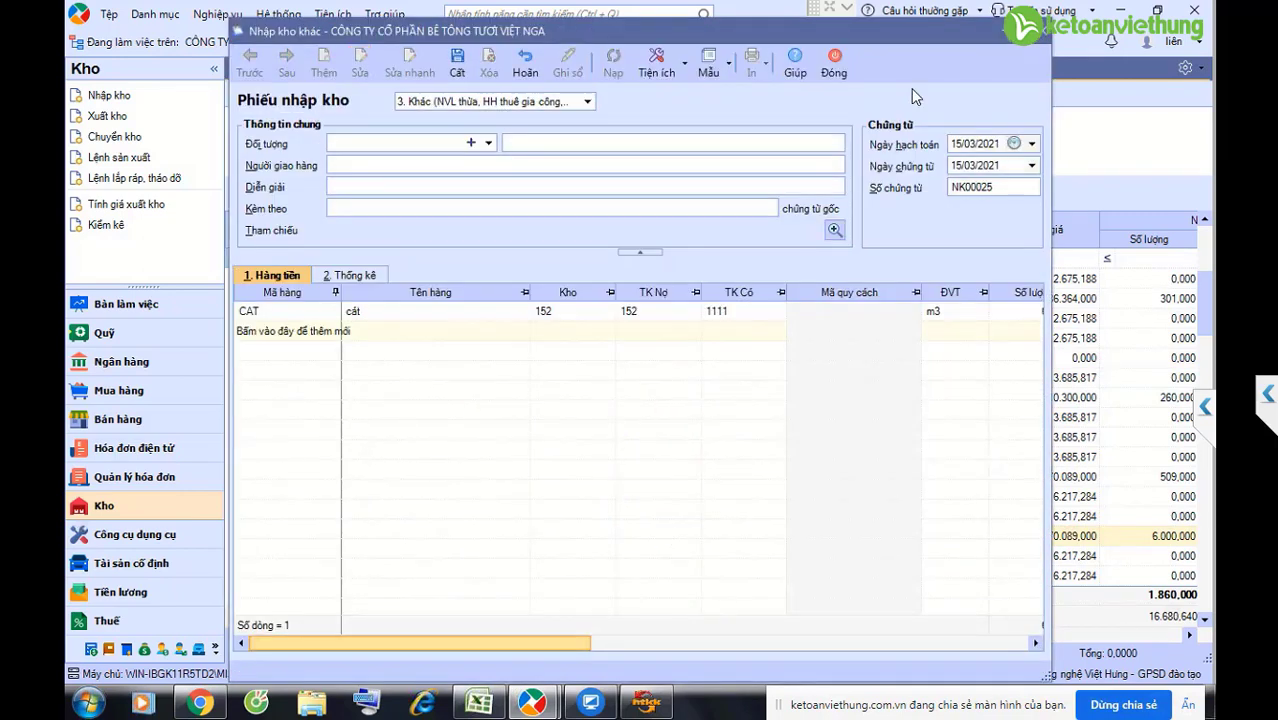
left_click(457, 65)
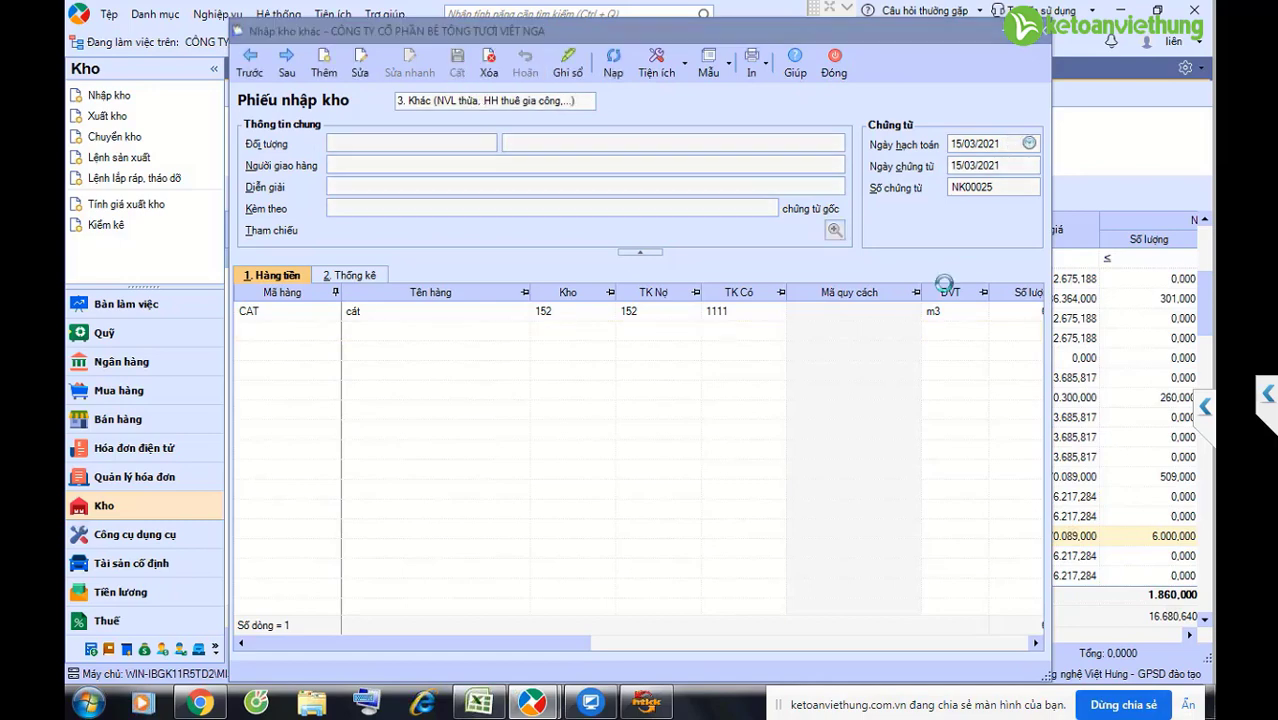
key("Escape")
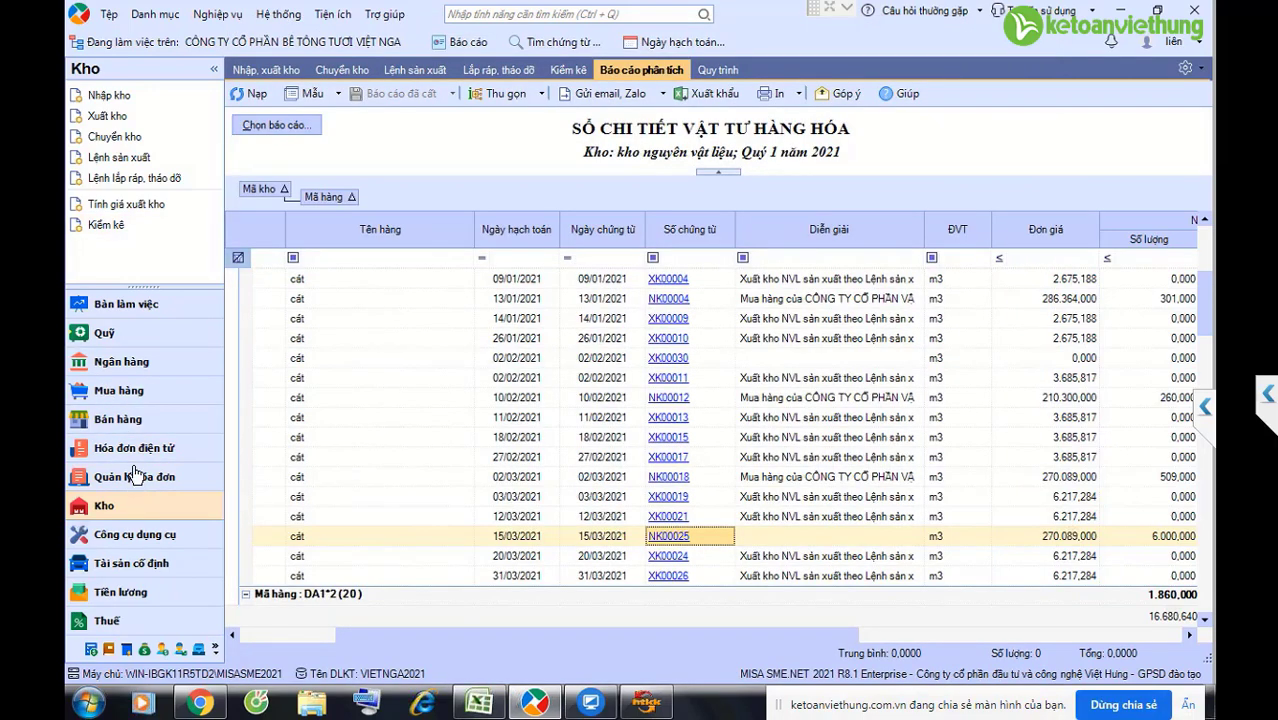
Step: Create a goods purchase voucher of type "Mua hàng trong nước nhập kho" with supplier 331.NUOCSACH
left_click(148, 393)
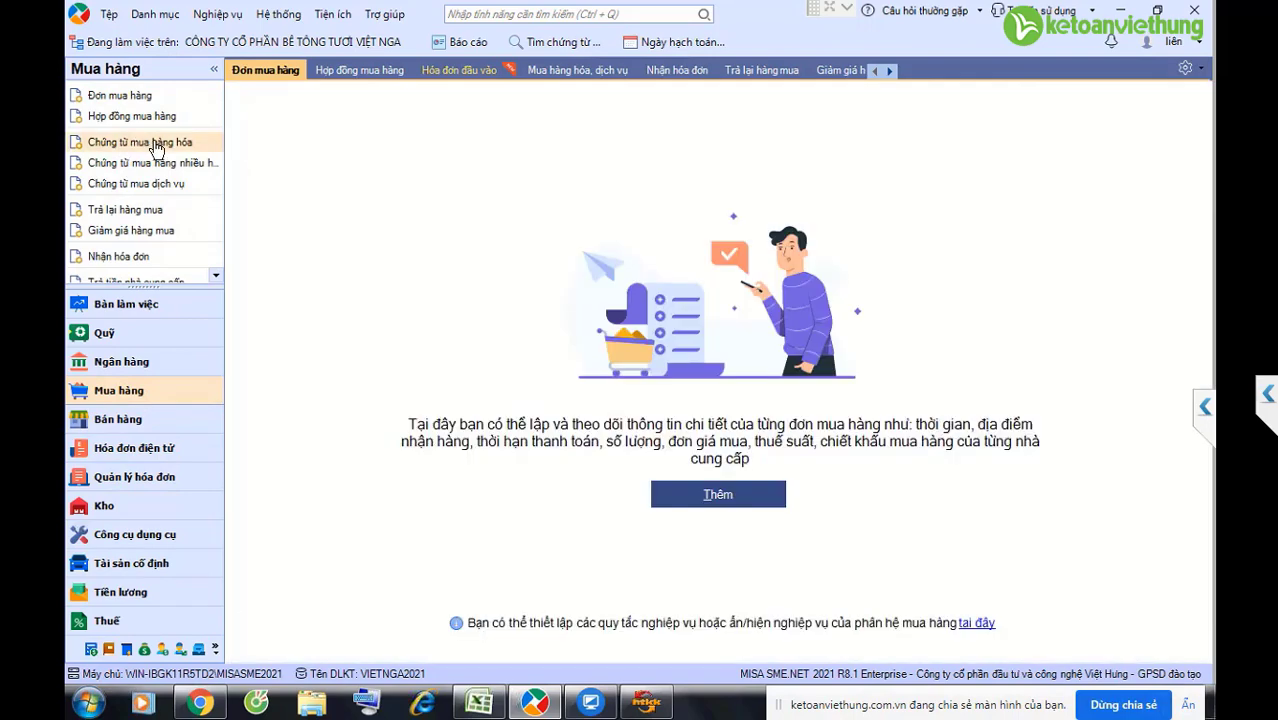
left_click(152, 143)
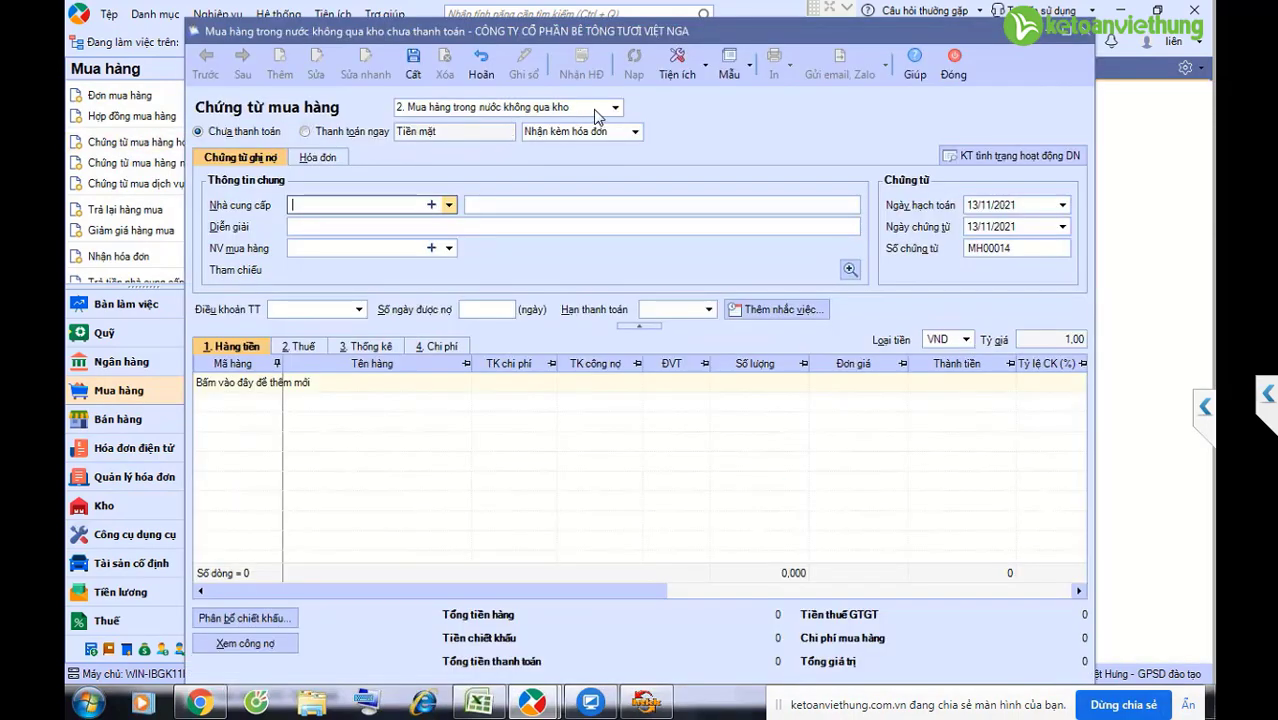
left_click(612, 107)
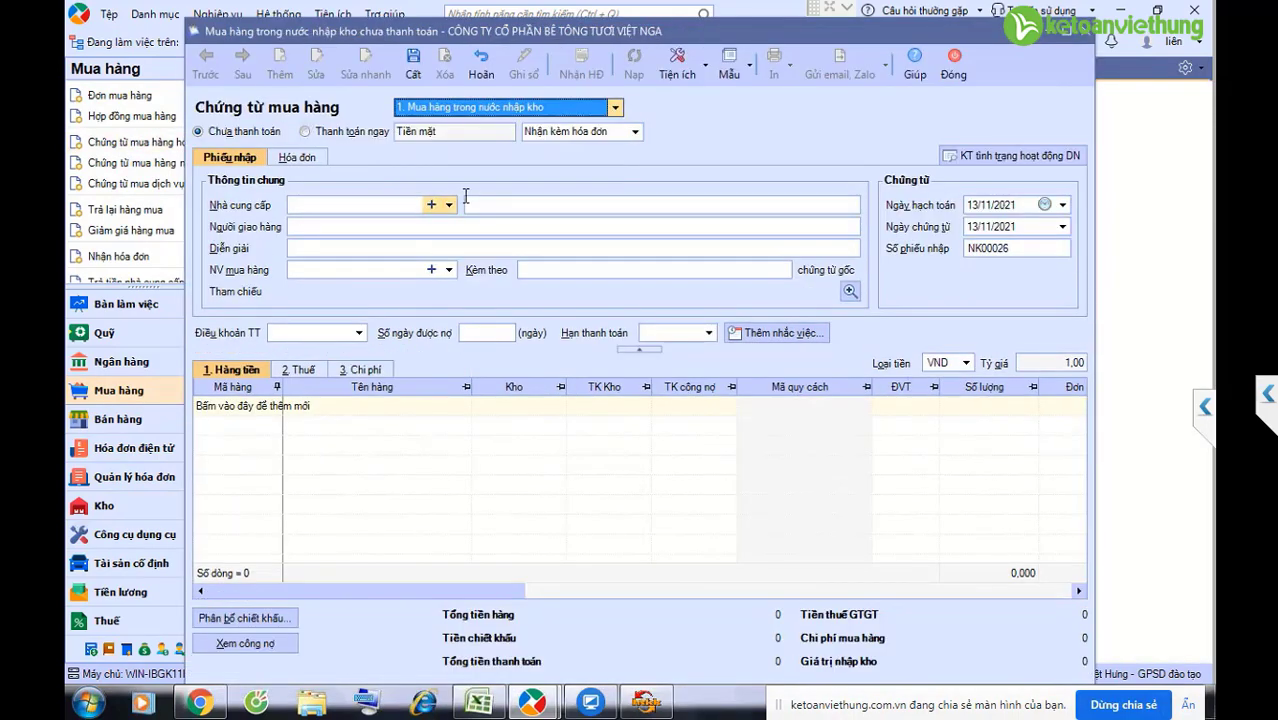
left_click(448, 205)
left_click(362, 262)
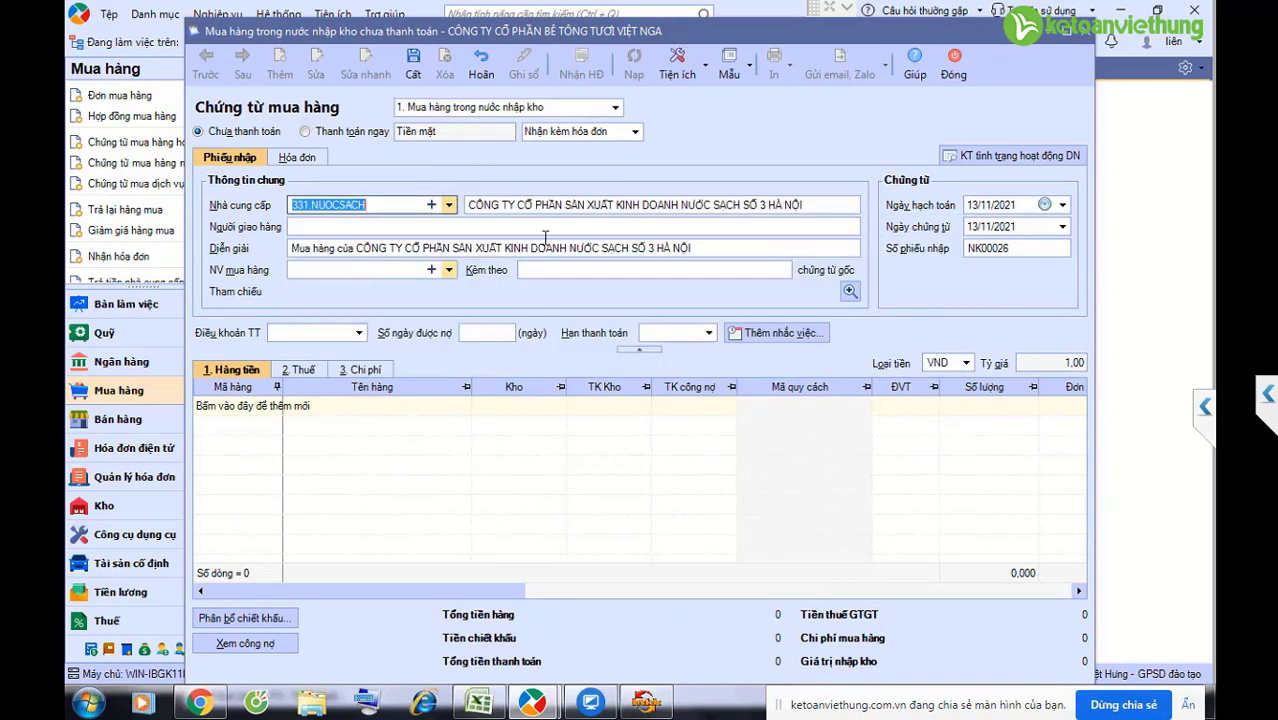
Step: Set the purchase voucher's accounting date and document date to 15/03/2021
left_click_drag(993, 205, 872, 204)
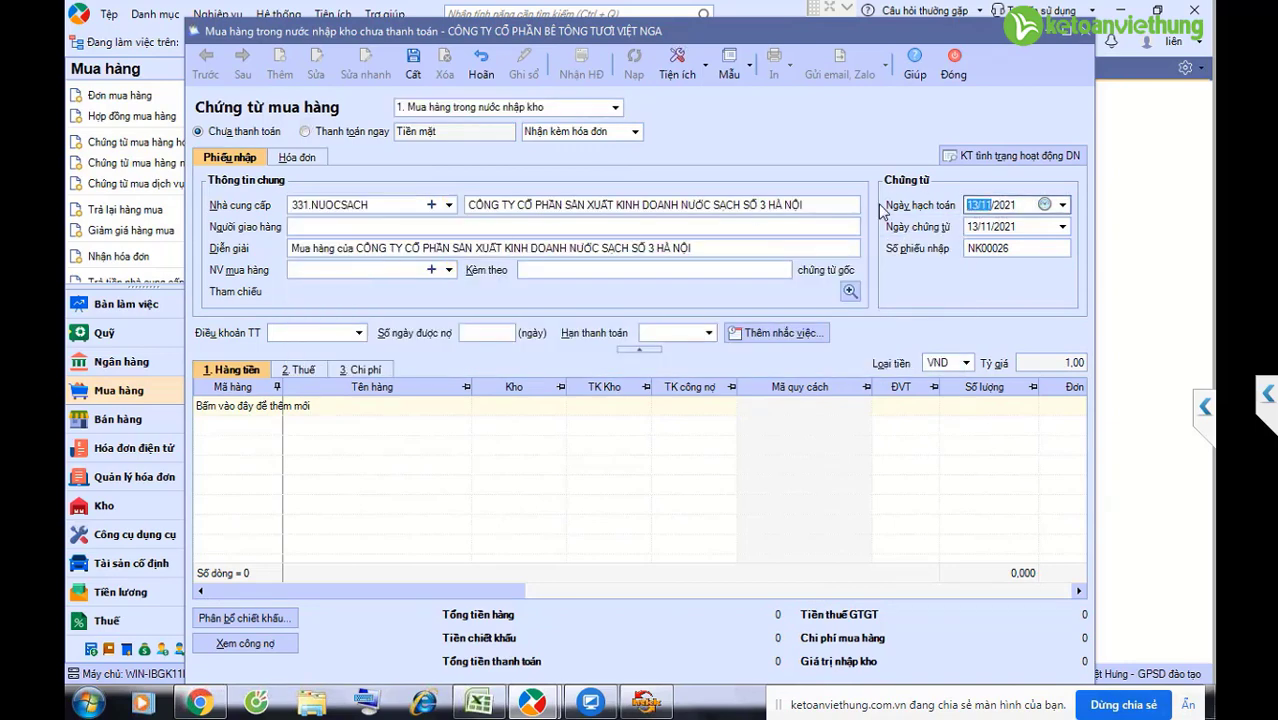
type("02/02")
type("03")
key("Tab")
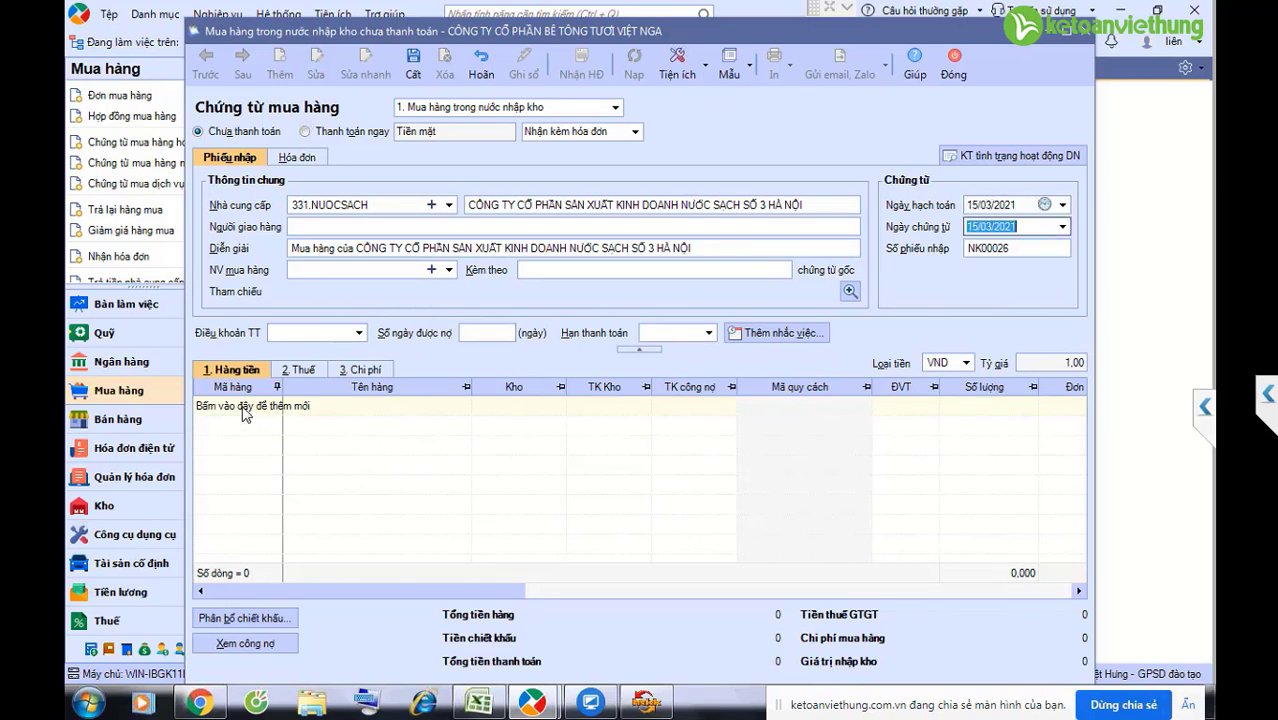
Step: Add item CAT to the purchase voucher with a quantity of 6.000
left_click(268, 410)
type("cat")
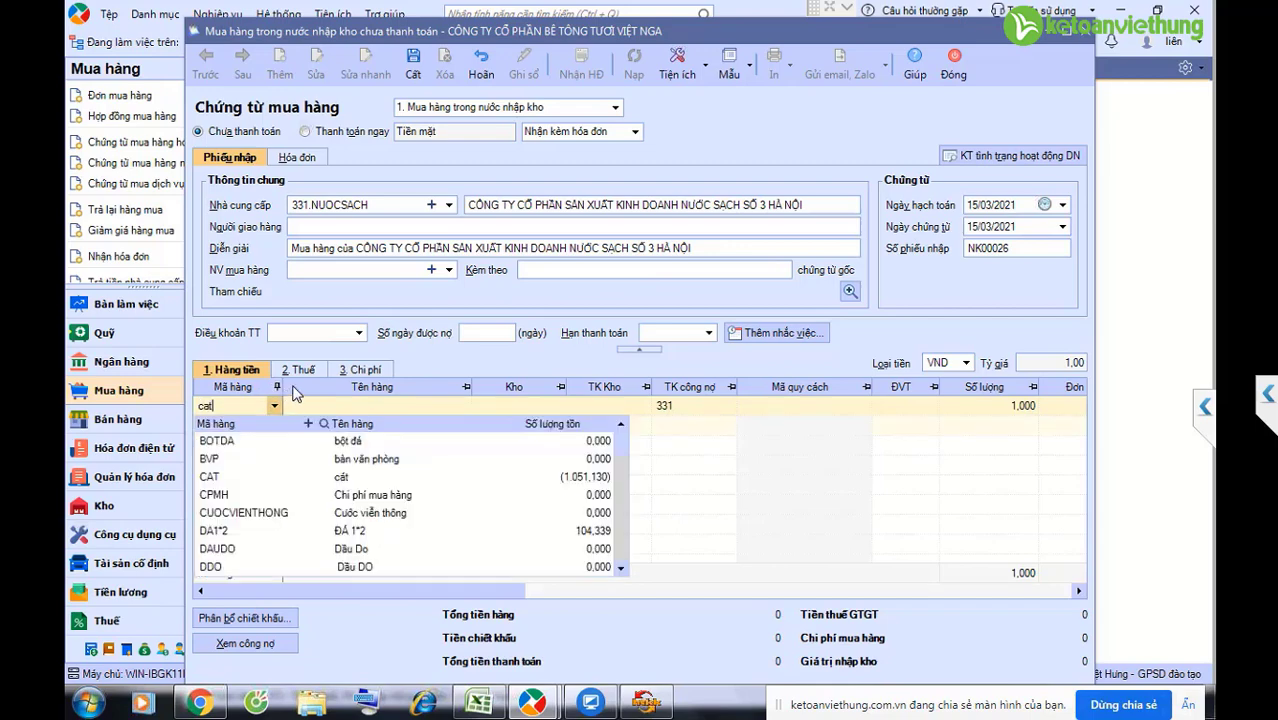
key("Return")
key("Tab")
key("Tab")
key("Tab")
key("Tab")
key("Tab")
key("Tab")
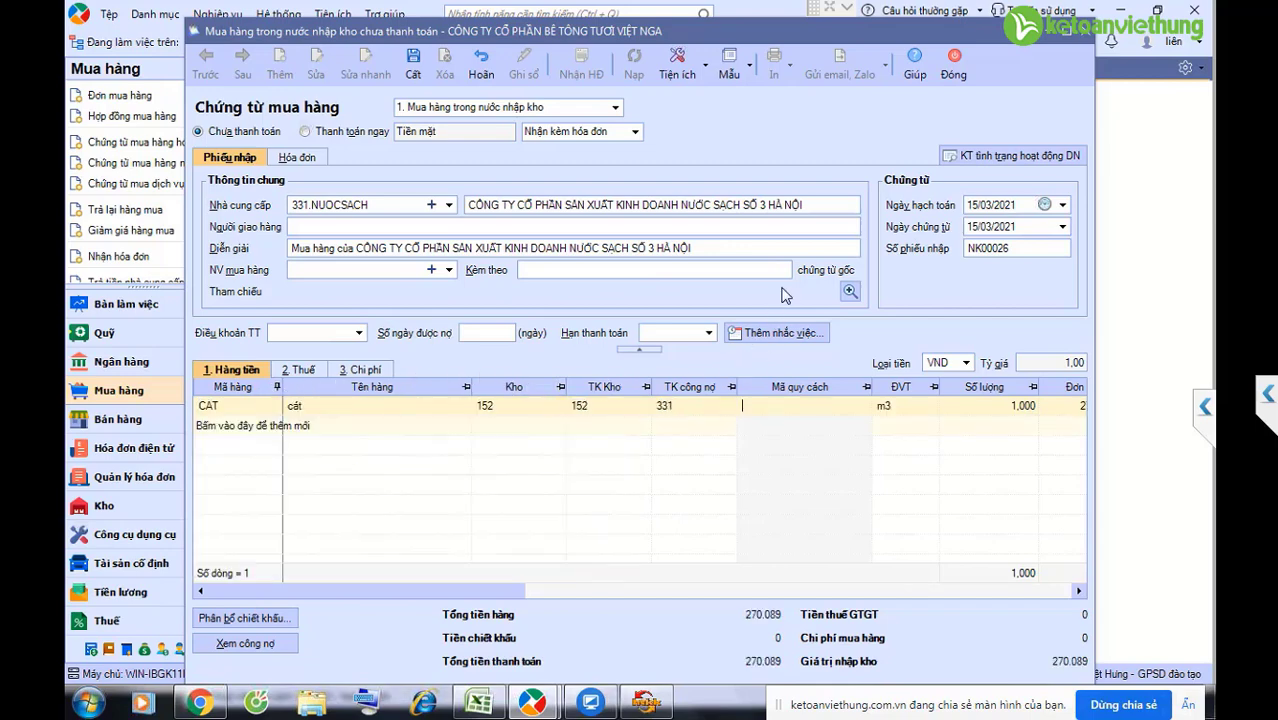
type("6.0000,")
key("Tab")
Step: Enter invoice number 1314 in the invoice details, then save and close the purchase voucher
left_click(297, 158)
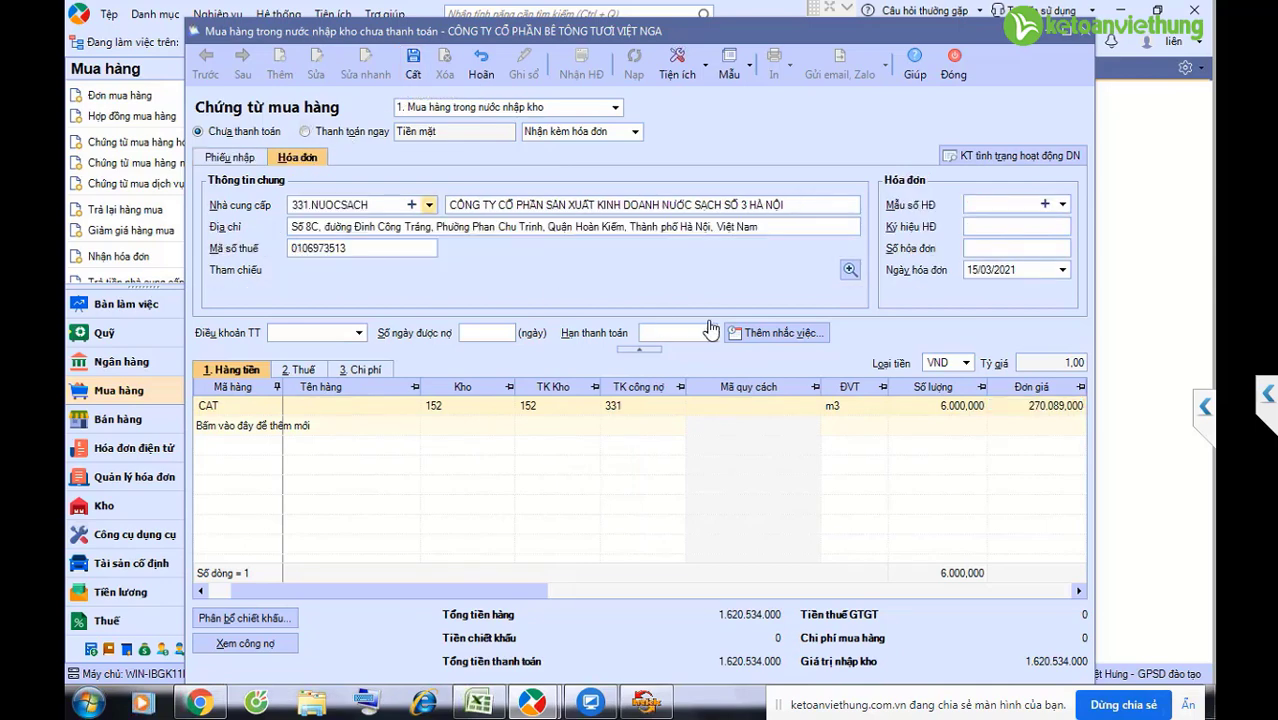
left_click(986, 246)
type("1314")
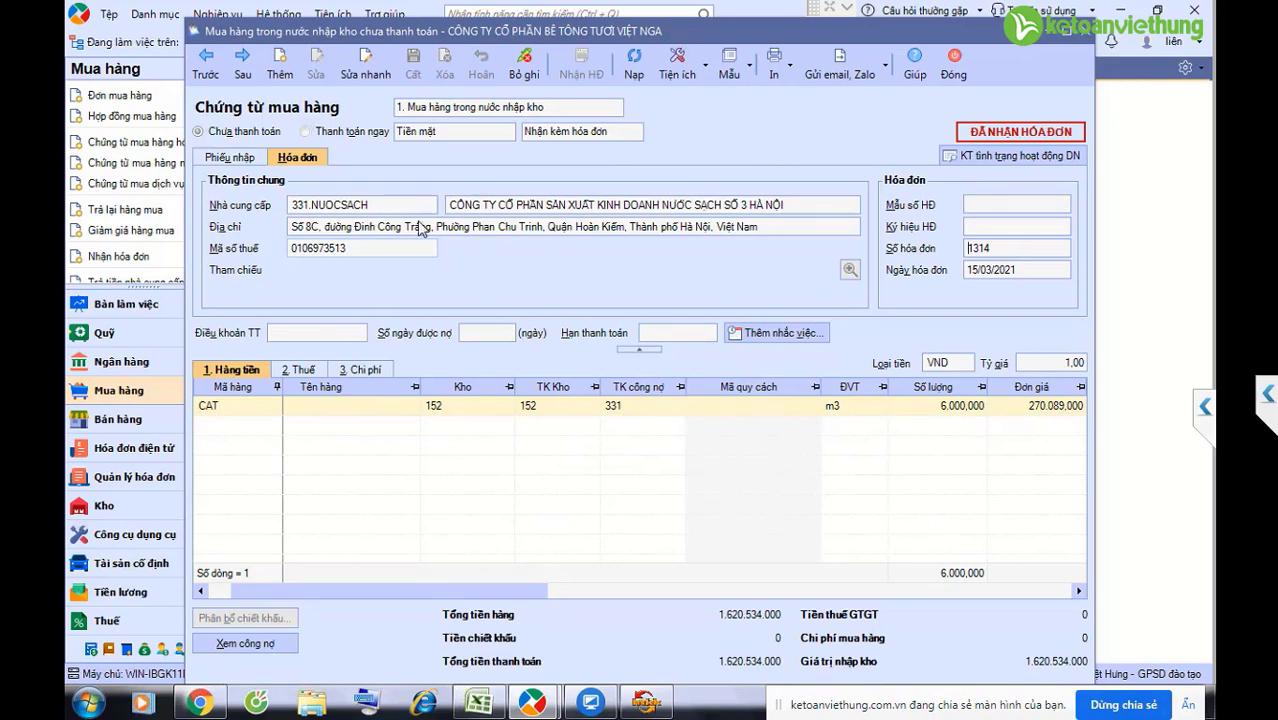
left_click(953, 70)
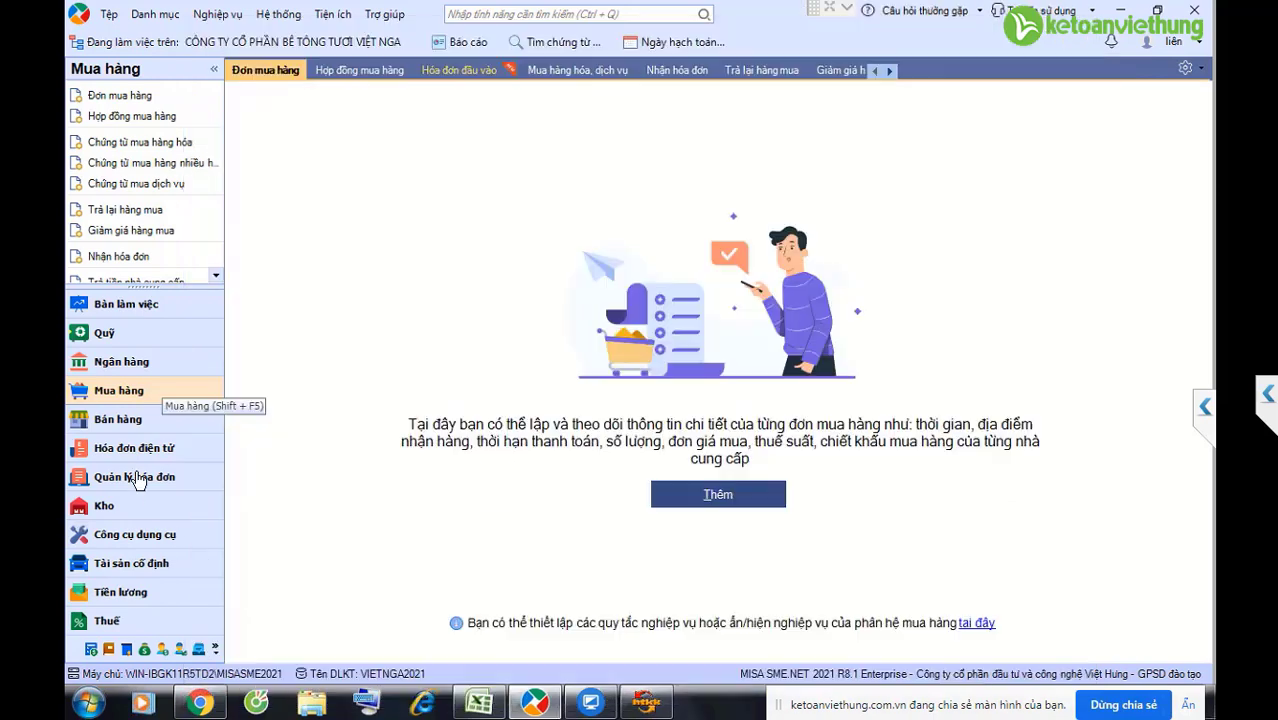
Step: Return to the raw-material ledger and locate issue XK00030 and the 15/03/2021 purchase receipt among the CAT entries
left_click(143, 510)
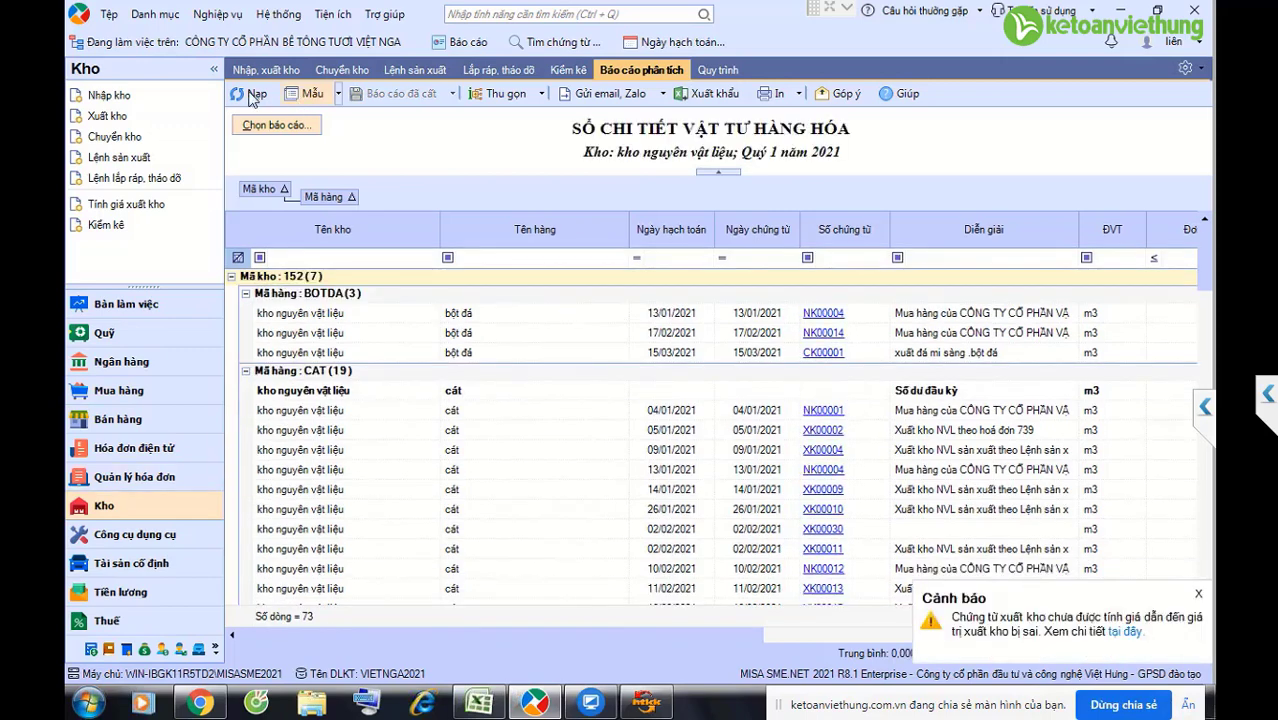
left_click(1199, 594)
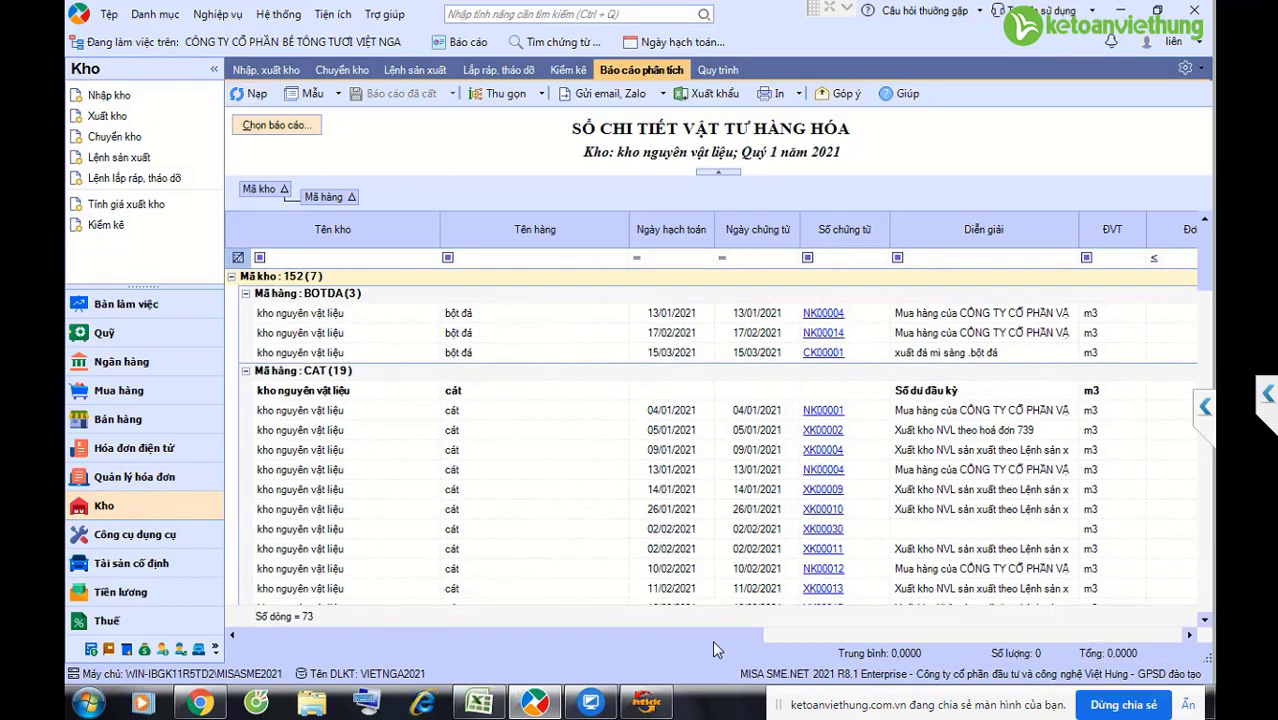
left_click_drag(713, 636, 1016, 637)
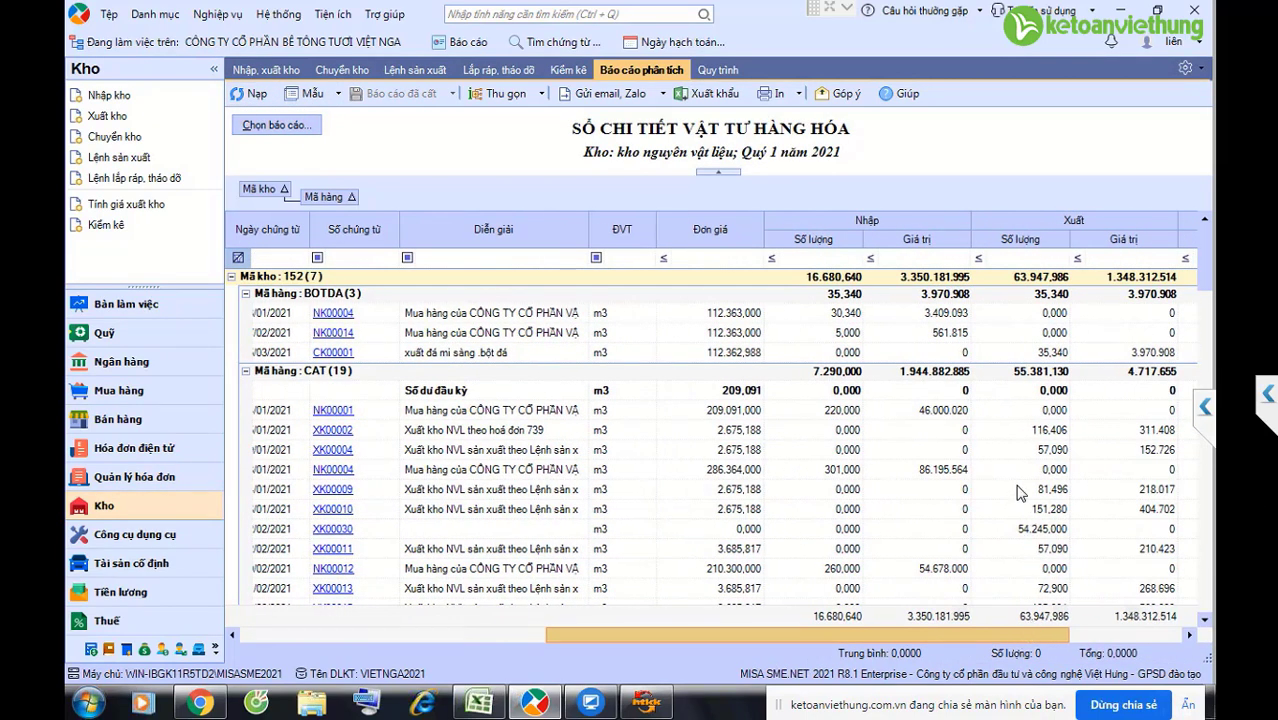
left_click(762, 528)
scroll(762, 537, "down", 3)
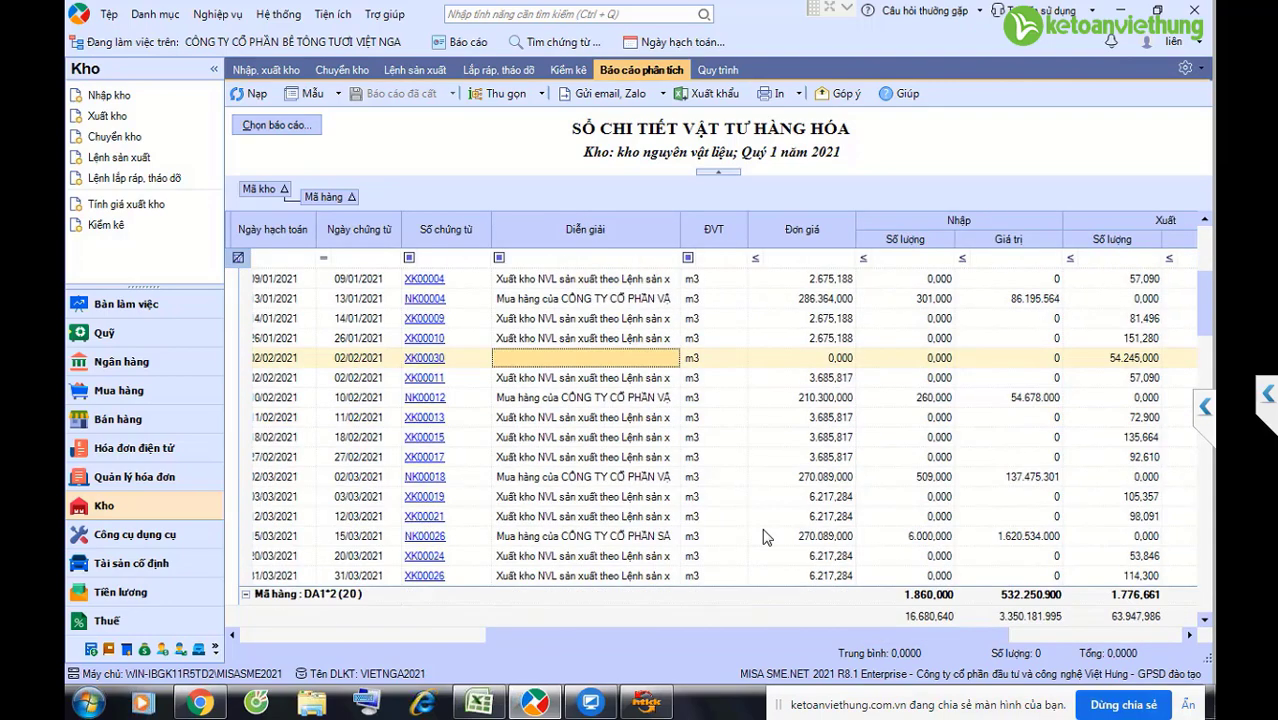
Step: Reload the ledger and examine the CAT closing quantities from issue XK00030 through the quarter's last entry
left_click(250, 93)
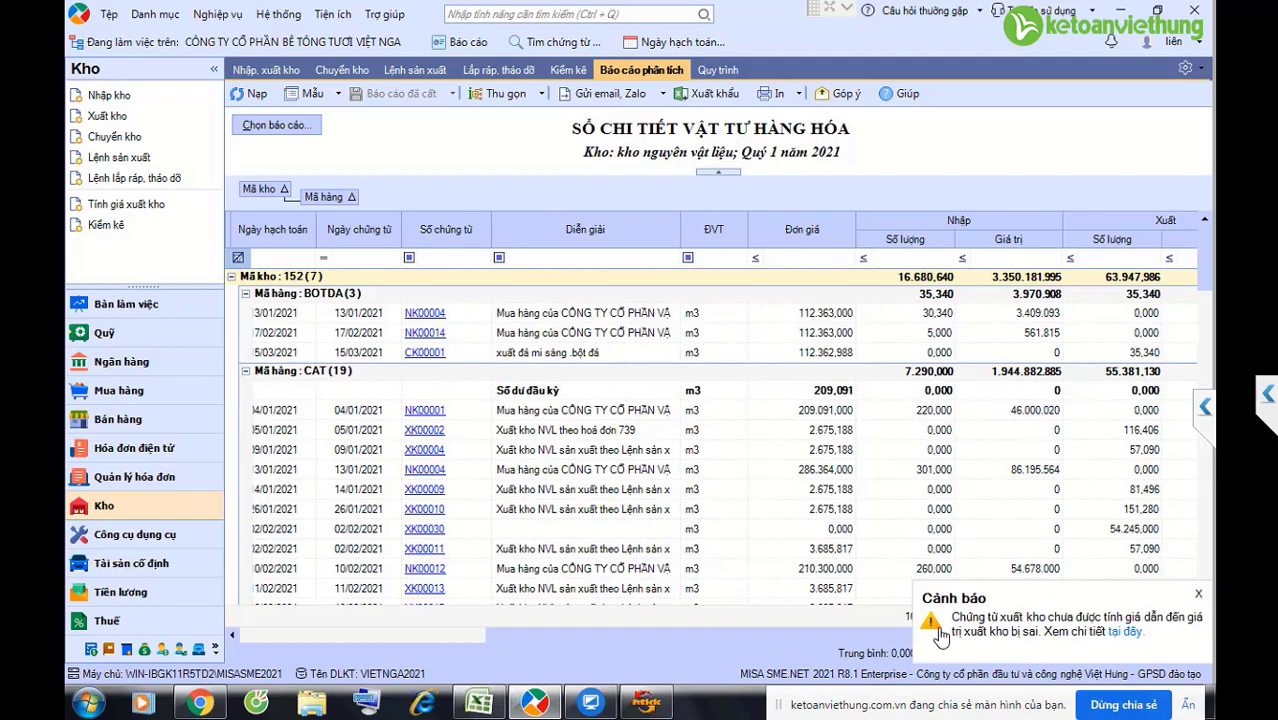
left_click(1205, 597)
scroll(1150, 560, "right", 3)
left_click(1075, 487)
scroll(1070, 520, "down", 2)
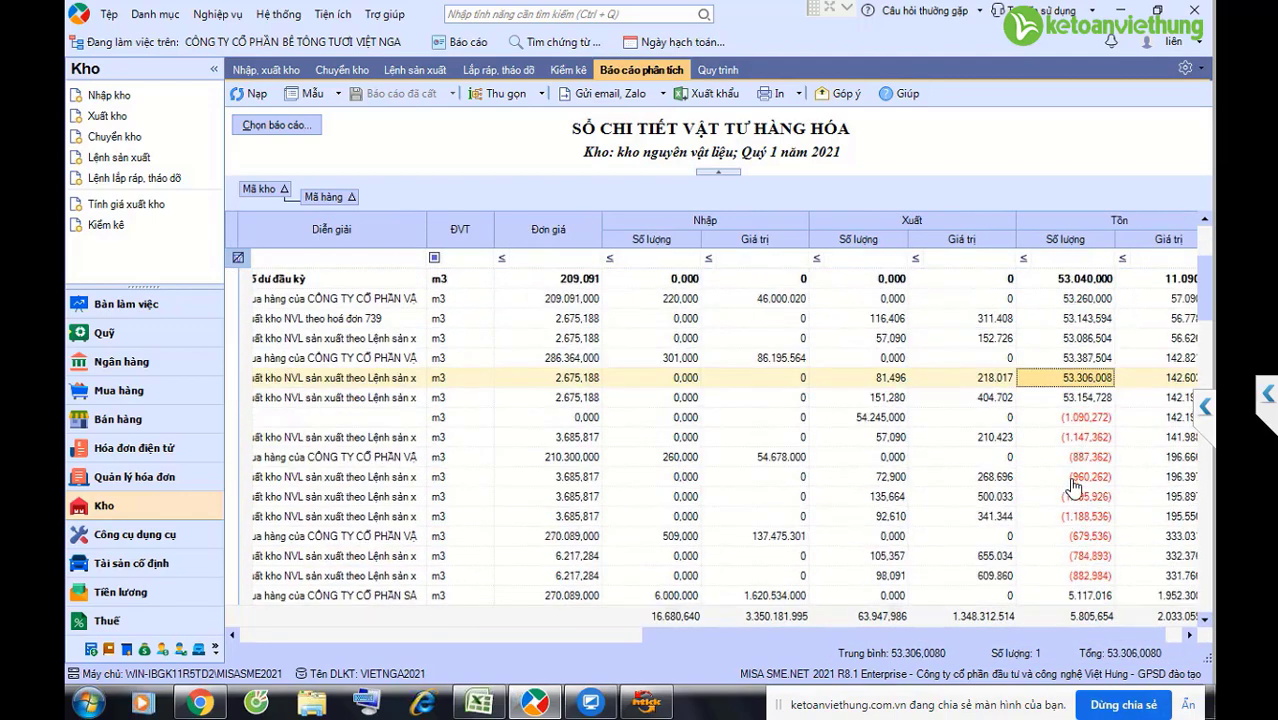
scroll(1070, 525, "down", 3)
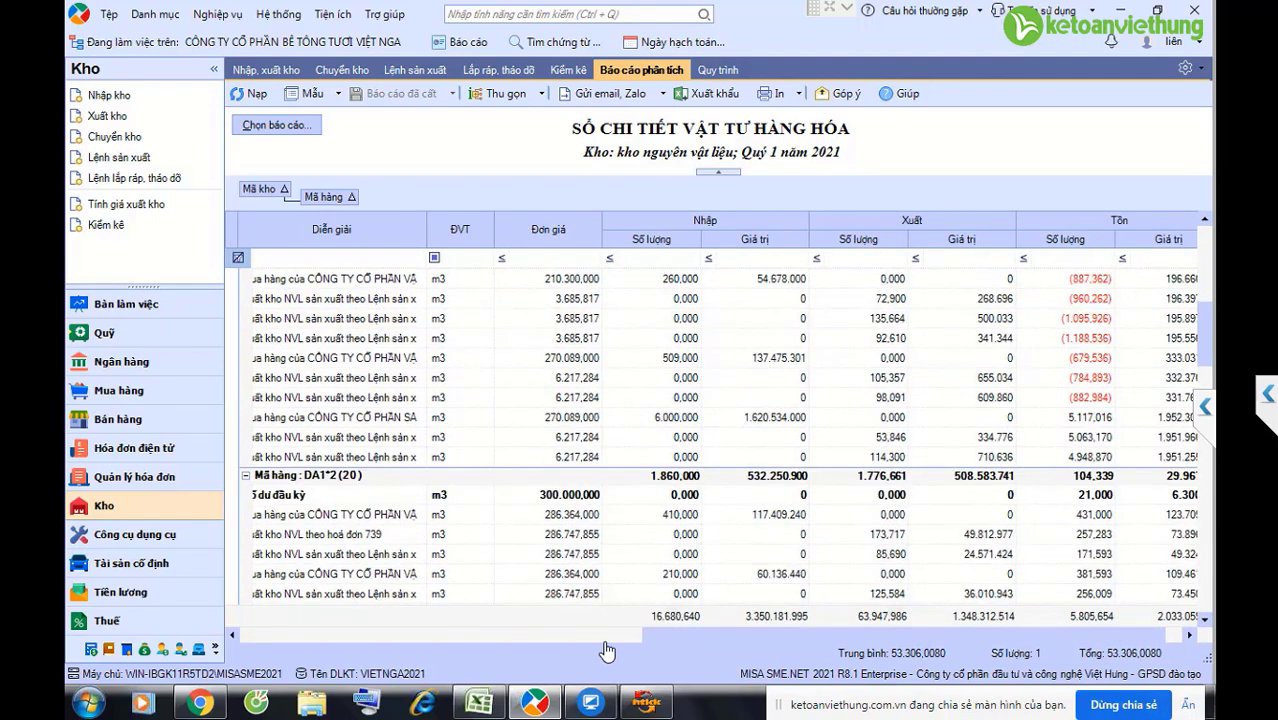
Step: Bring up the document columns and compare the dates of purchase receipt NK00026 and issue XK00030
left_click_drag(688, 650, 488, 645)
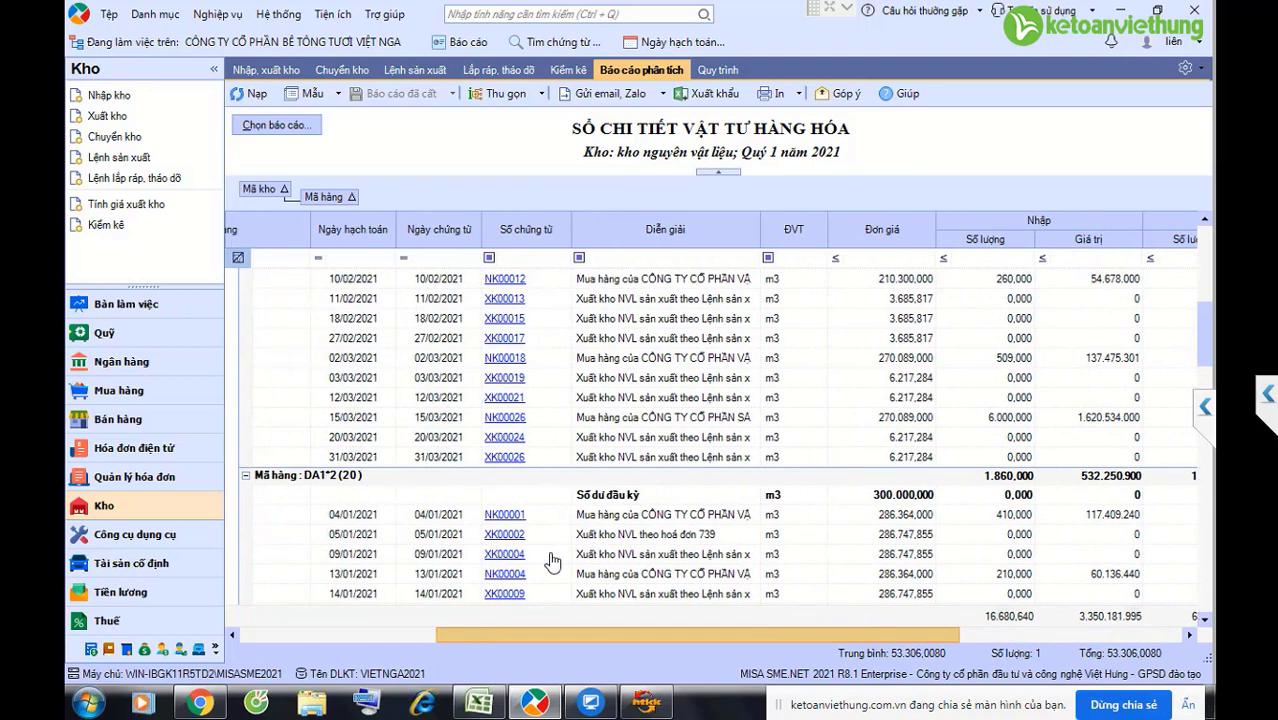
left_click(616, 424)
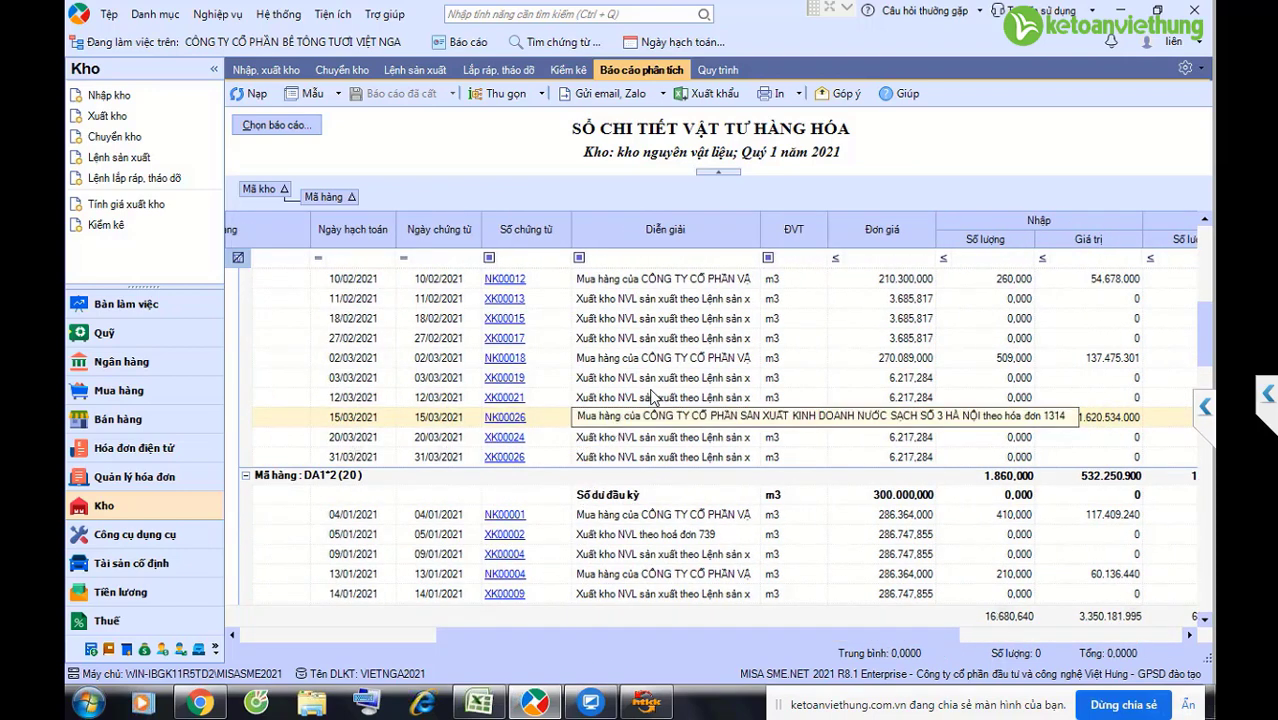
scroll(722, 365, "up", 1)
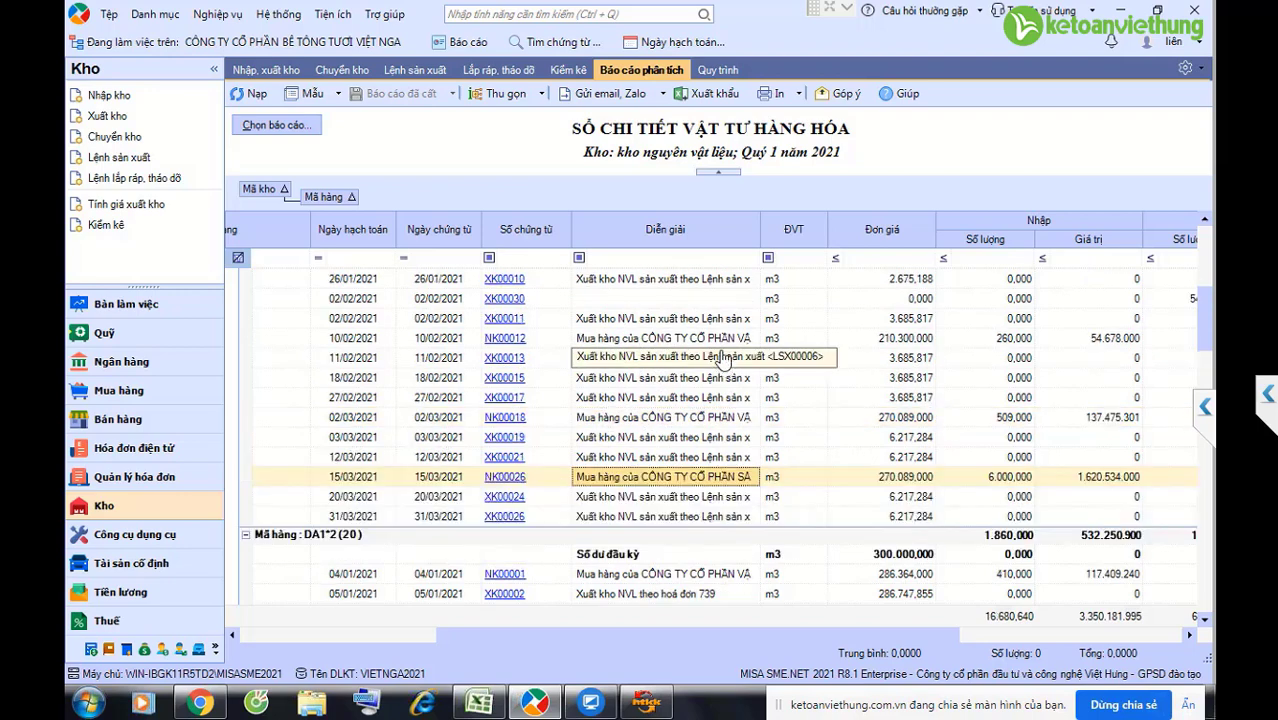
left_click(603, 293)
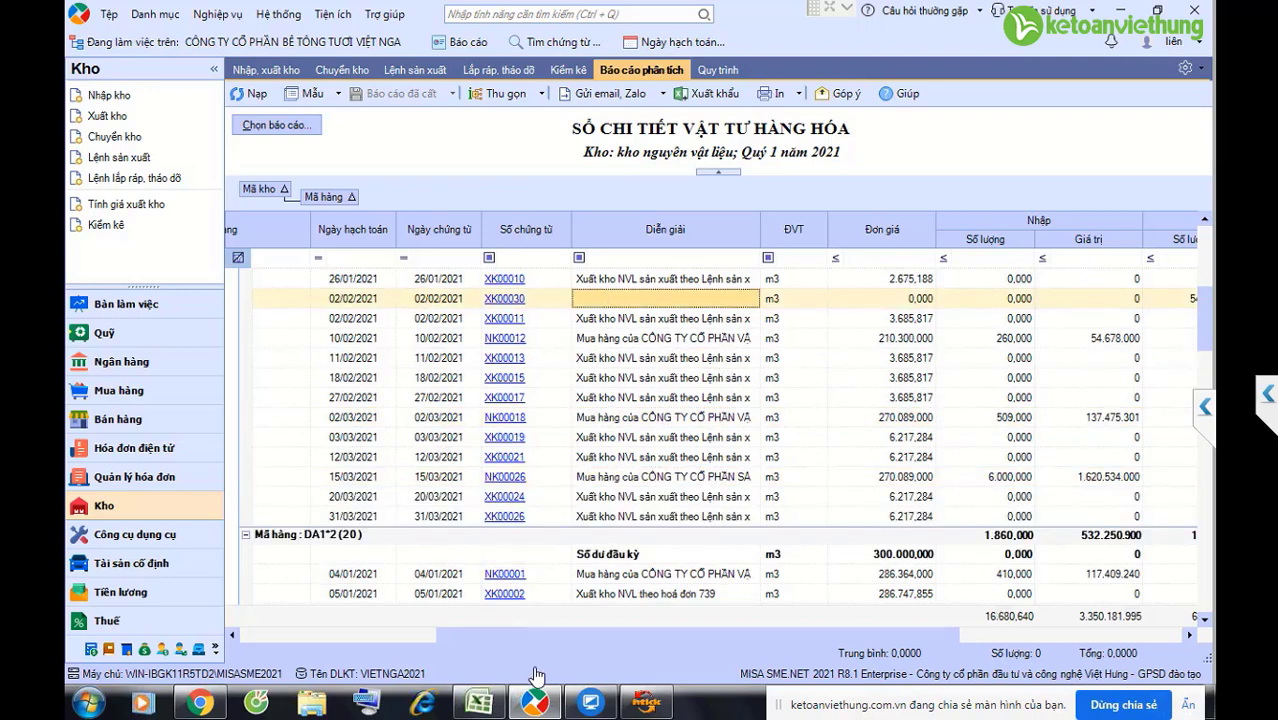
left_click_drag(528, 637, 574, 637)
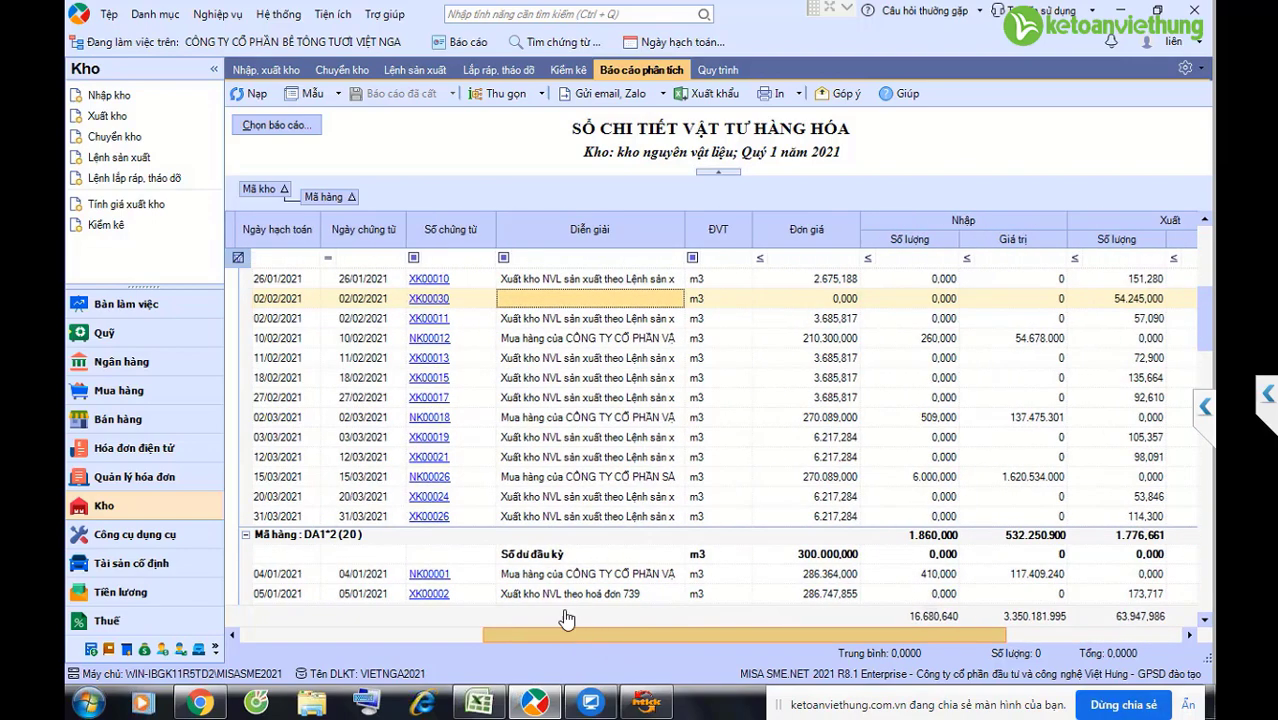
Step: Unpost purchase receipt NK00026 and set its accounting date and document date to 01/02/2021
left_click(433, 478)
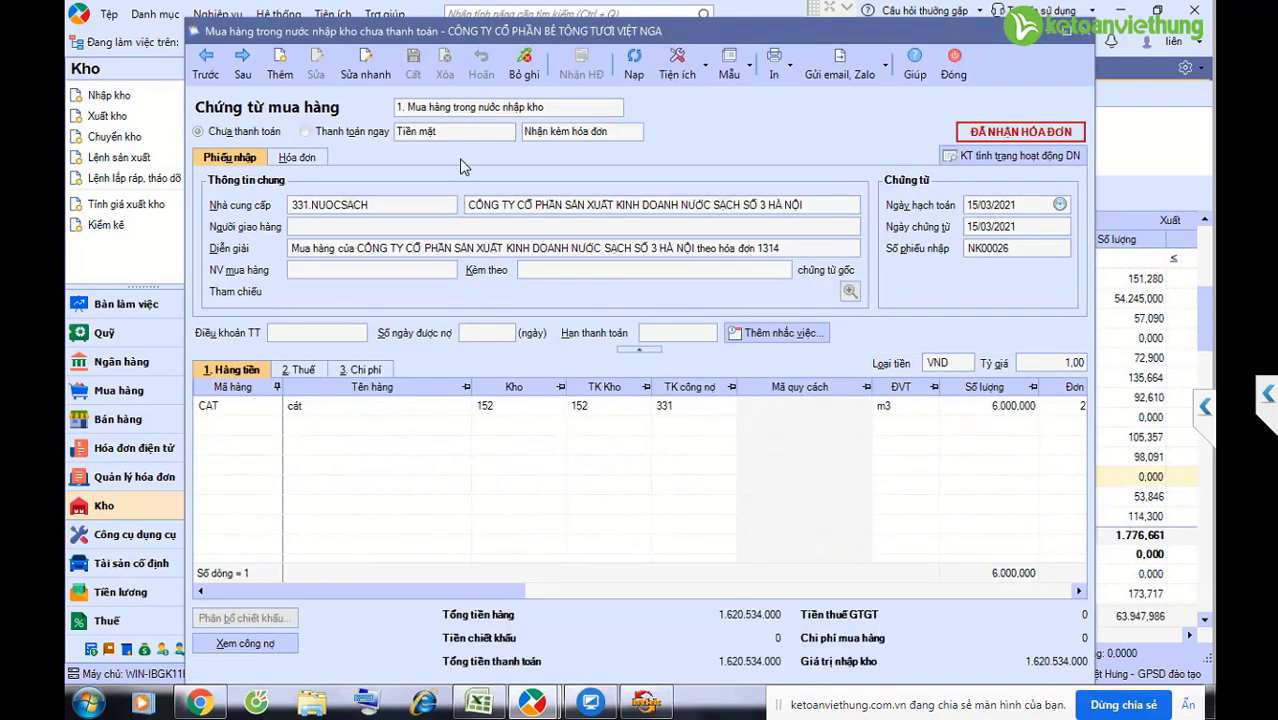
left_click(524, 62)
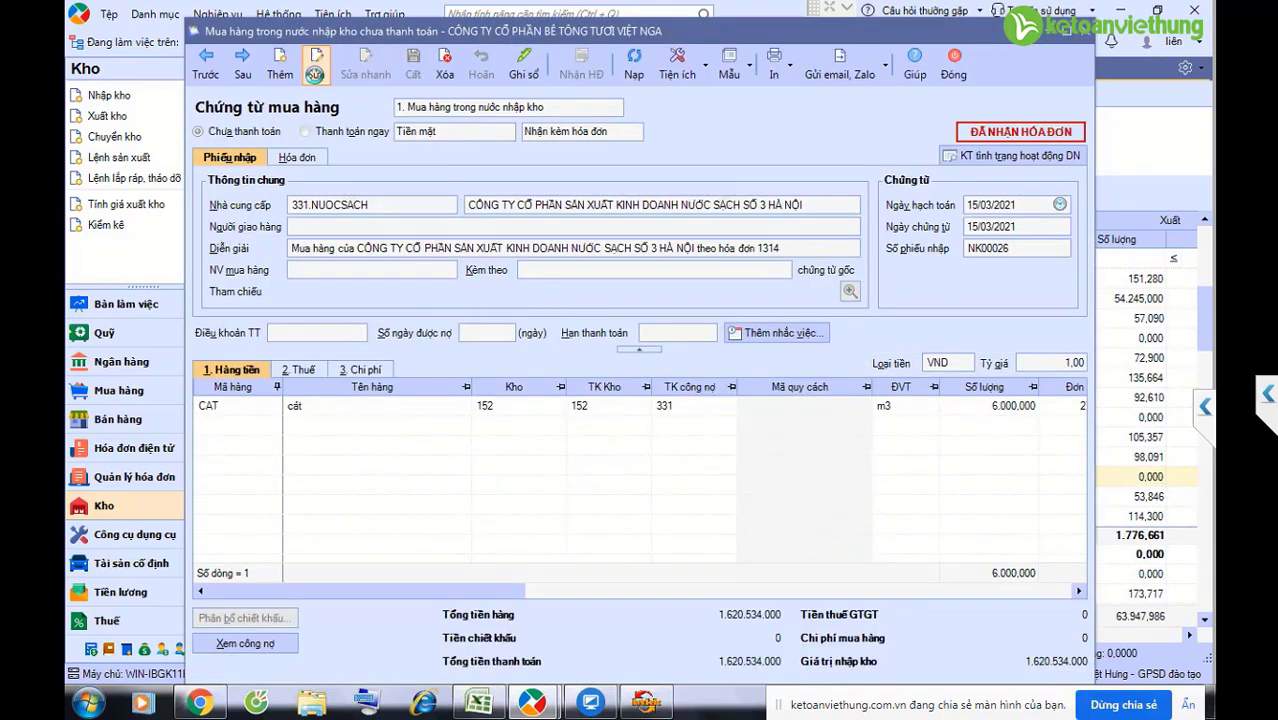
left_click(314, 70)
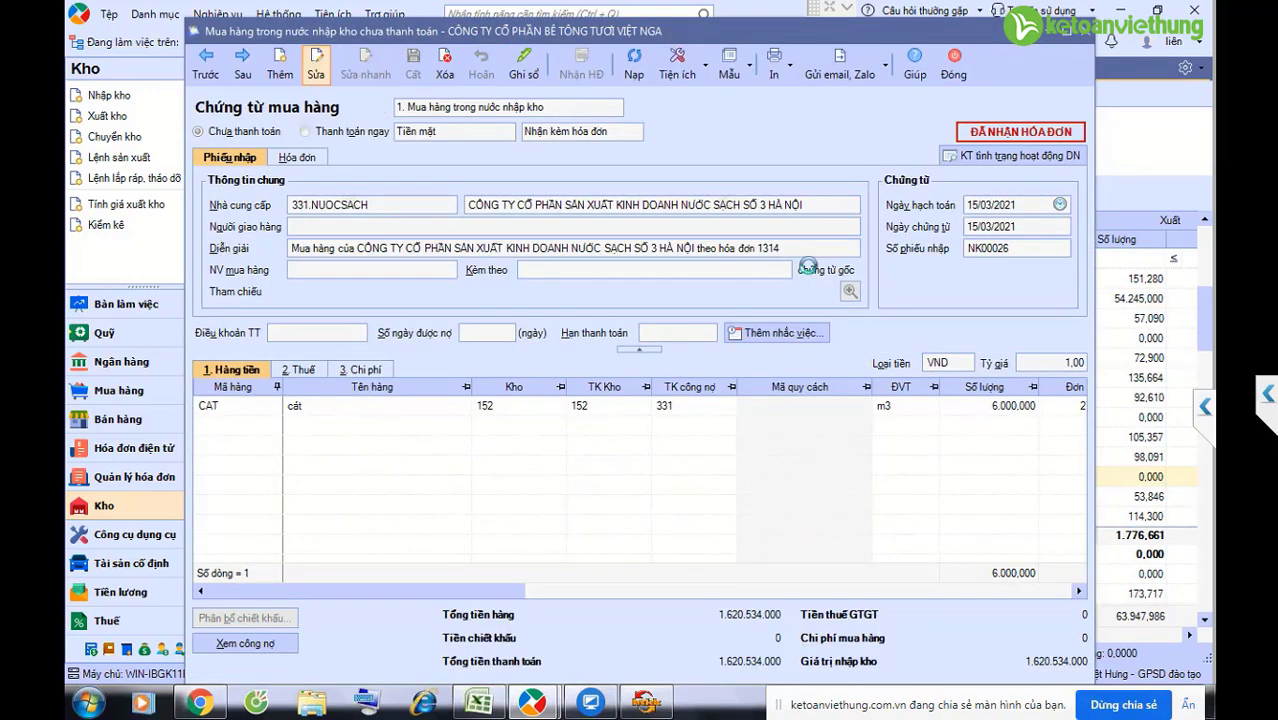
left_click(993, 205)
type("0102")
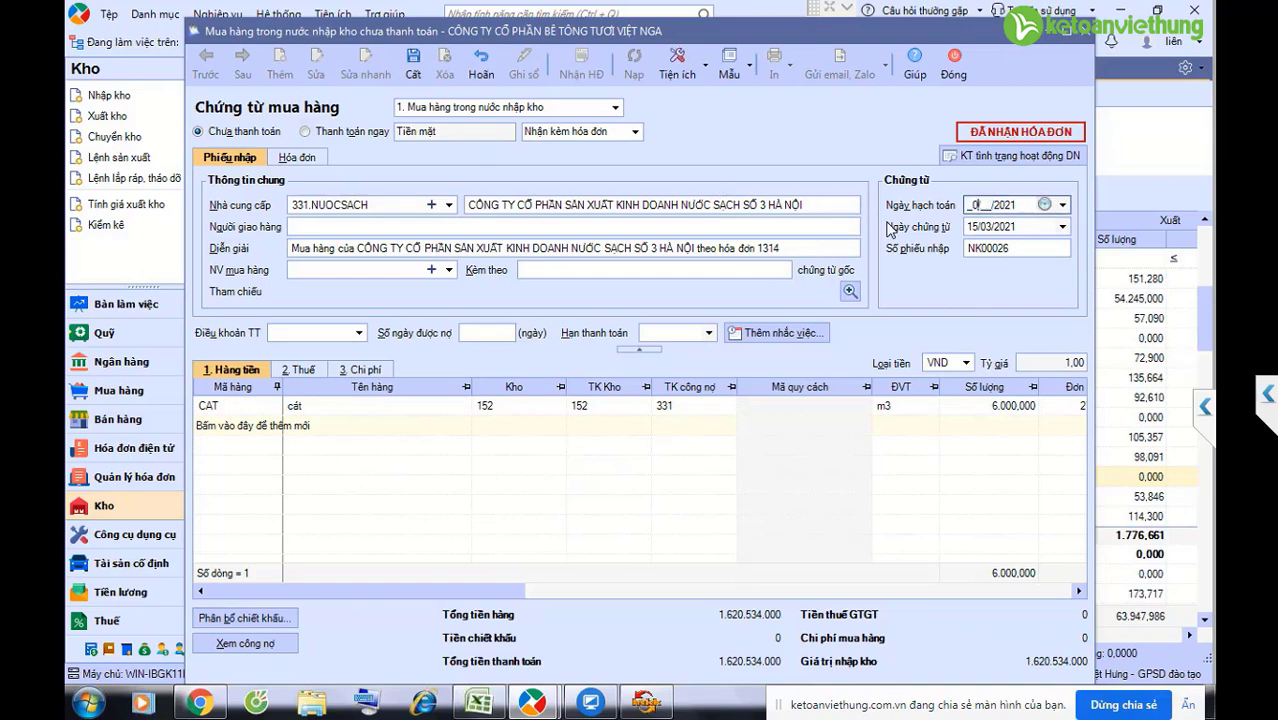
left_click(997, 228)
type("010")
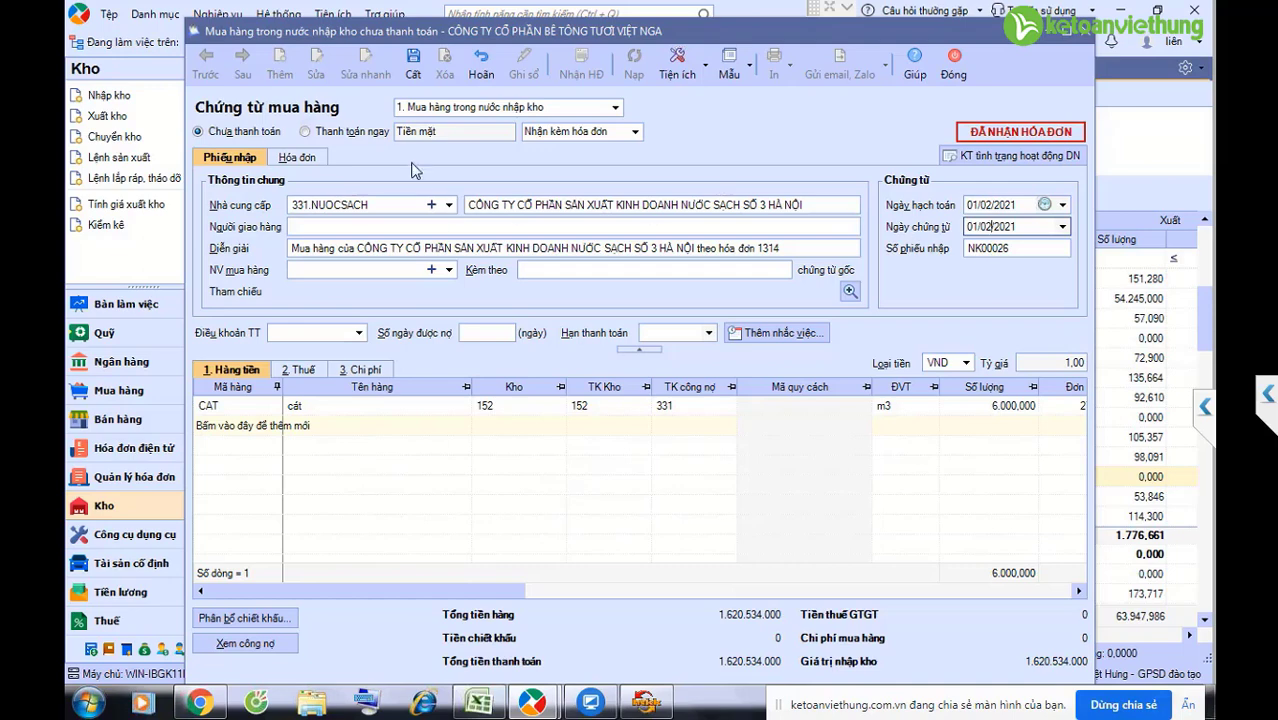
Step: Check the invoice date in the purchase voucher's invoice details, then save and close the voucher
left_click(312, 160)
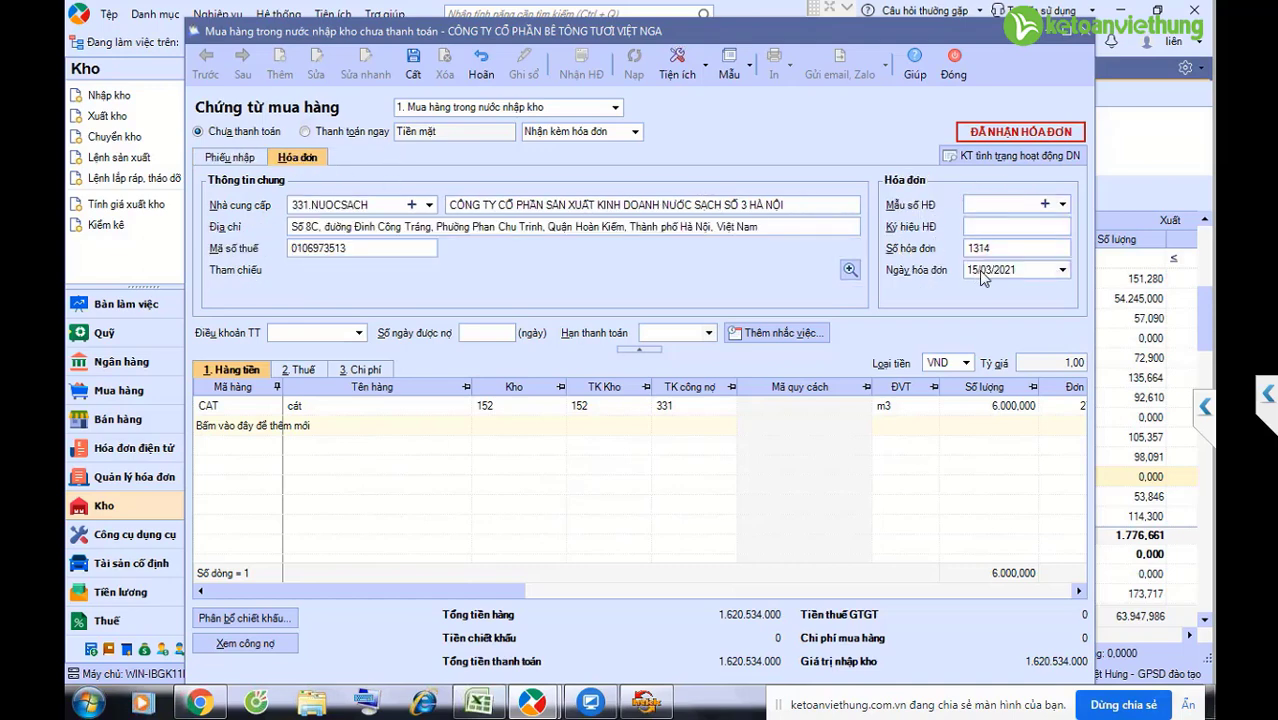
left_click(978, 270)
left_click(413, 65)
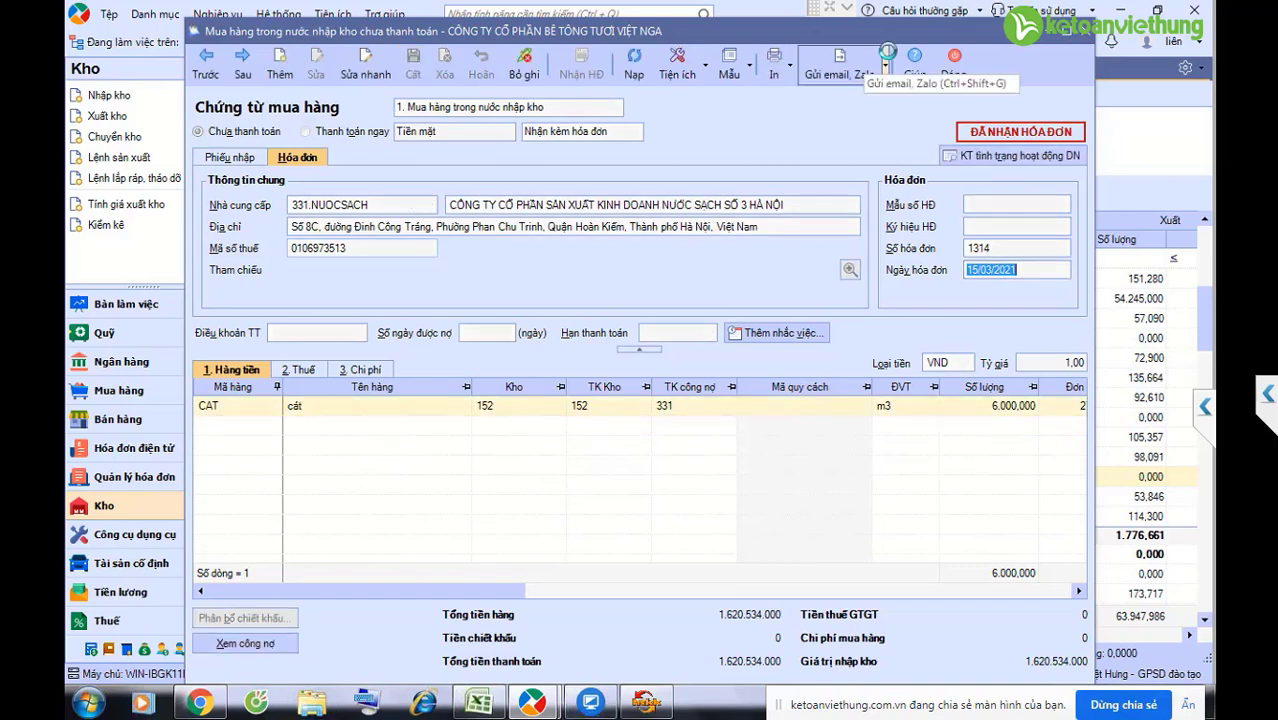
key("Escape")
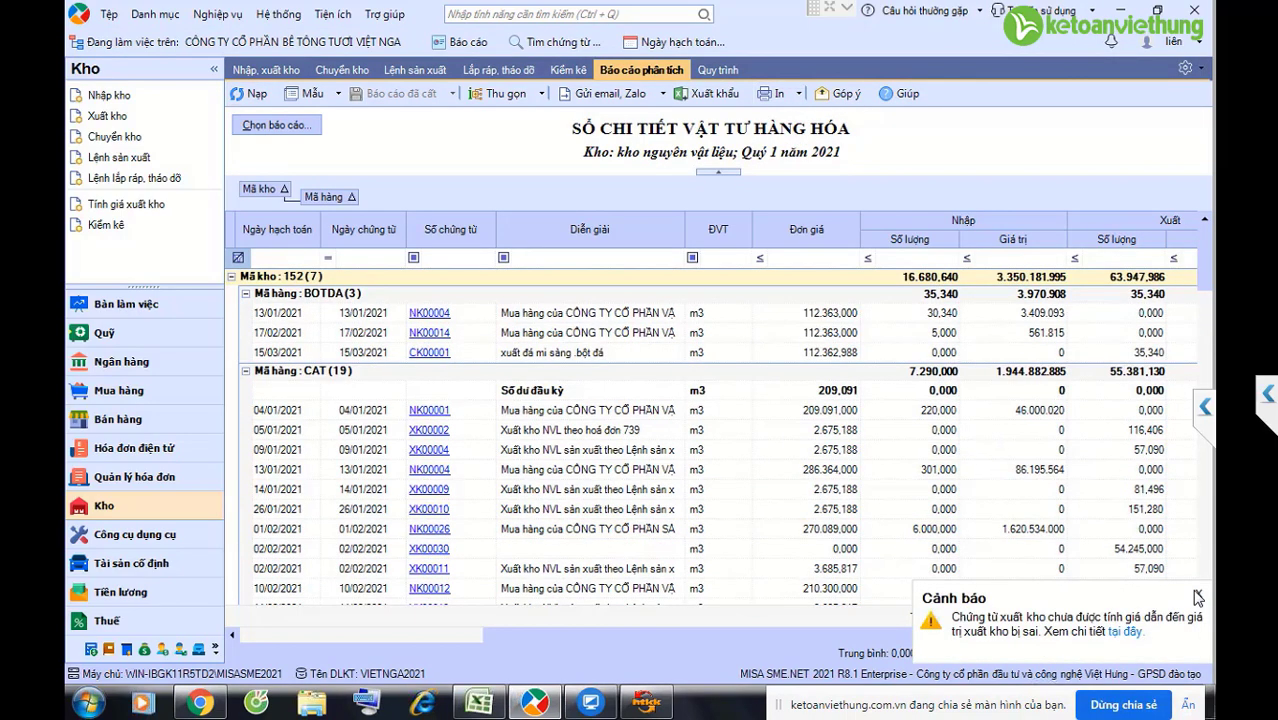
Step: Dismiss the pricing warning and examine the CAT closing quantities from the opening balance through the quarter's last entry
left_click(1199, 594)
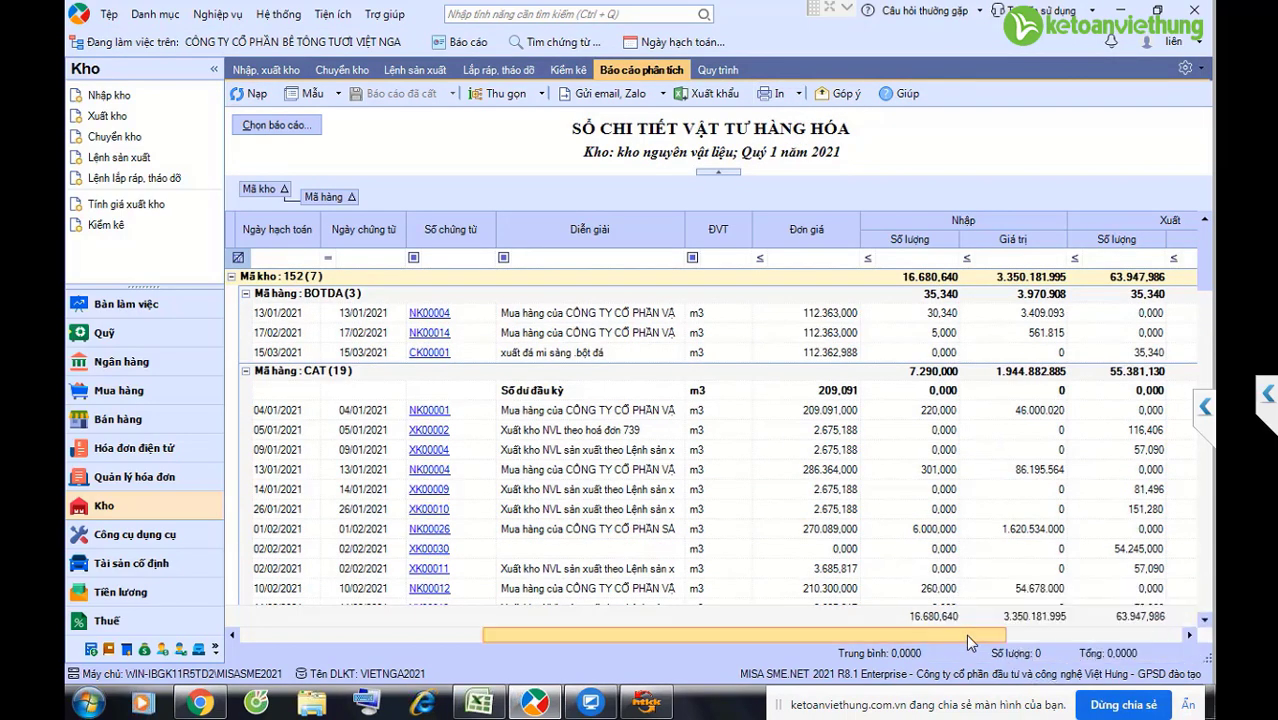
left_click(1053, 634)
scroll(1087, 480, "down", 3)
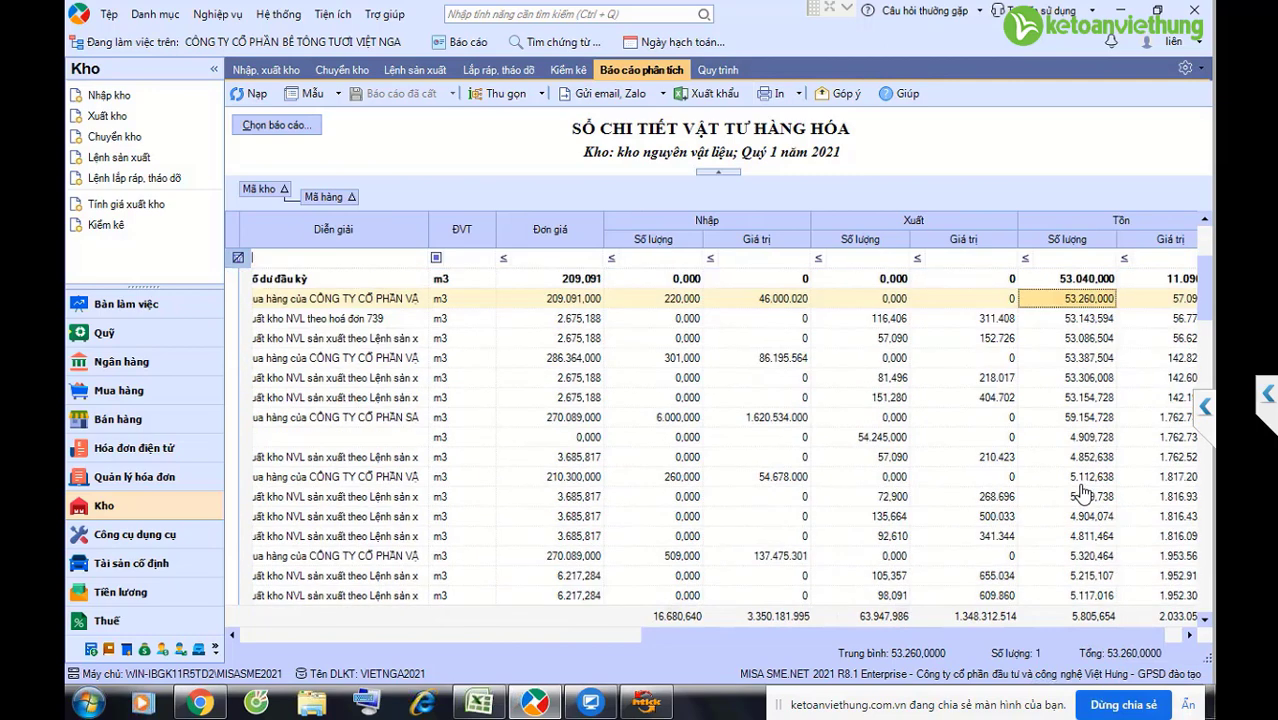
left_click(1086, 578)
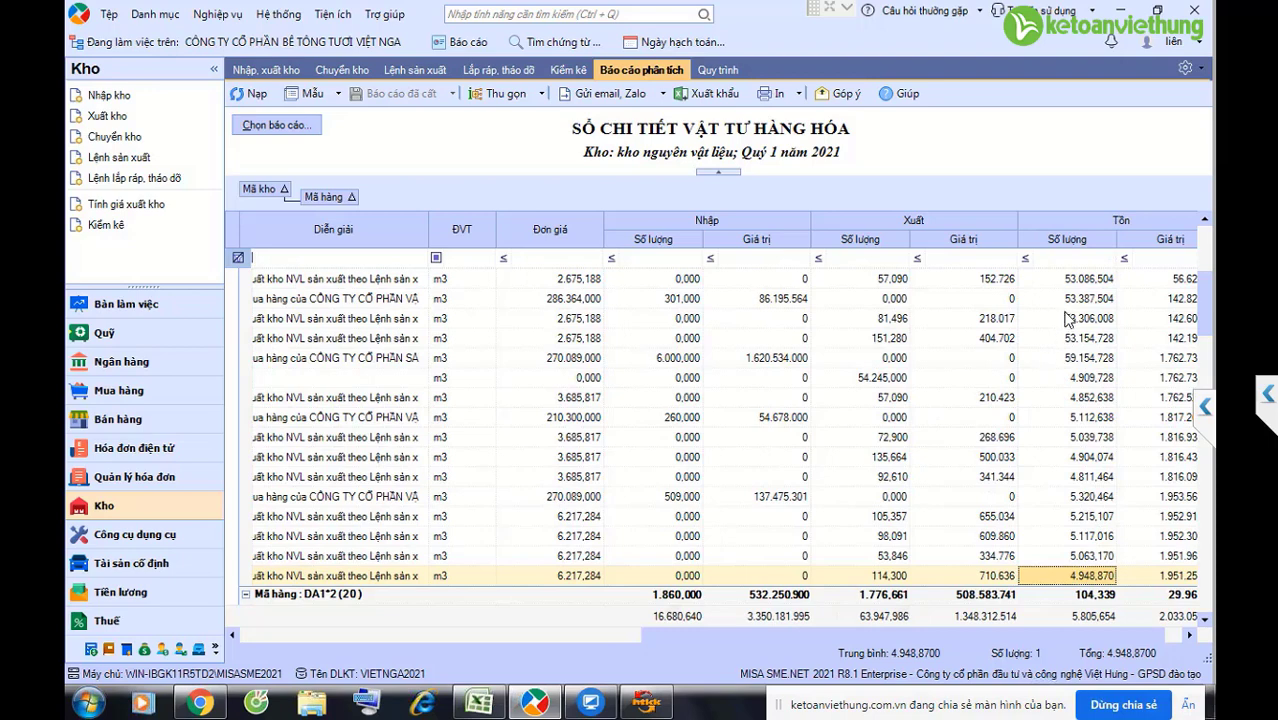
left_click_drag(1067, 319, 1070, 397)
left_click_drag(1088, 495, 1094, 524)
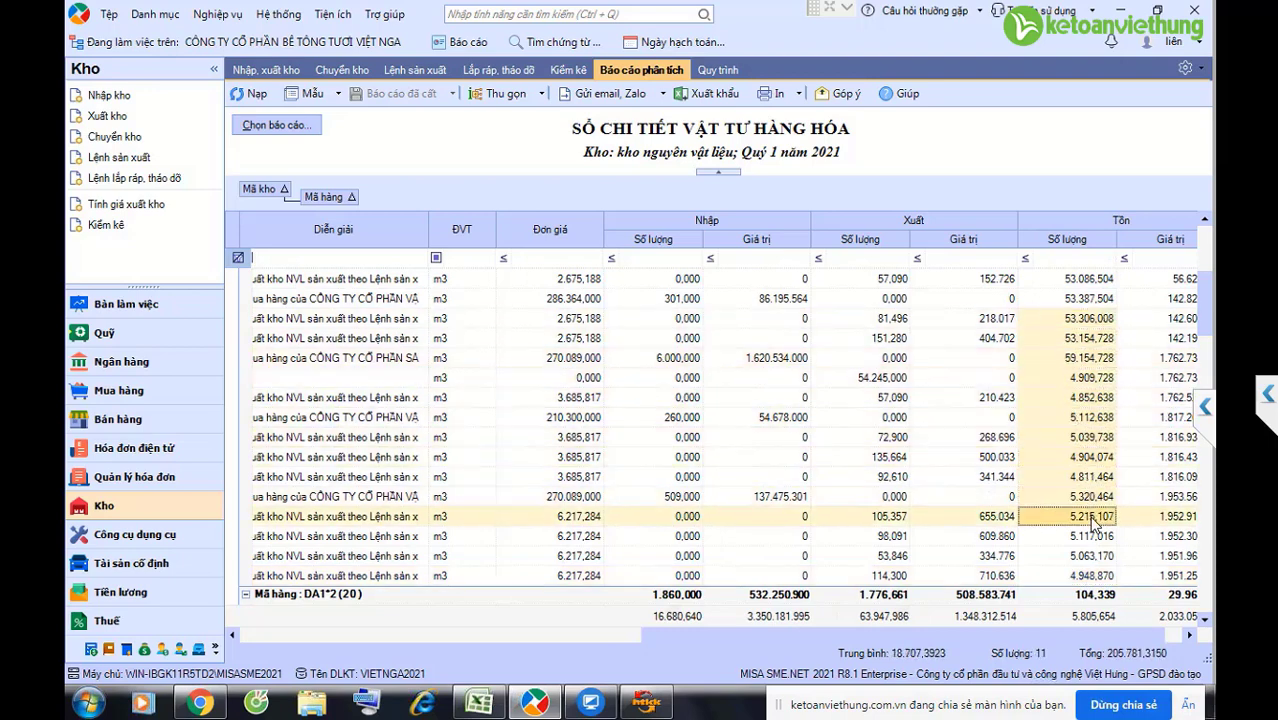
left_click(1074, 476)
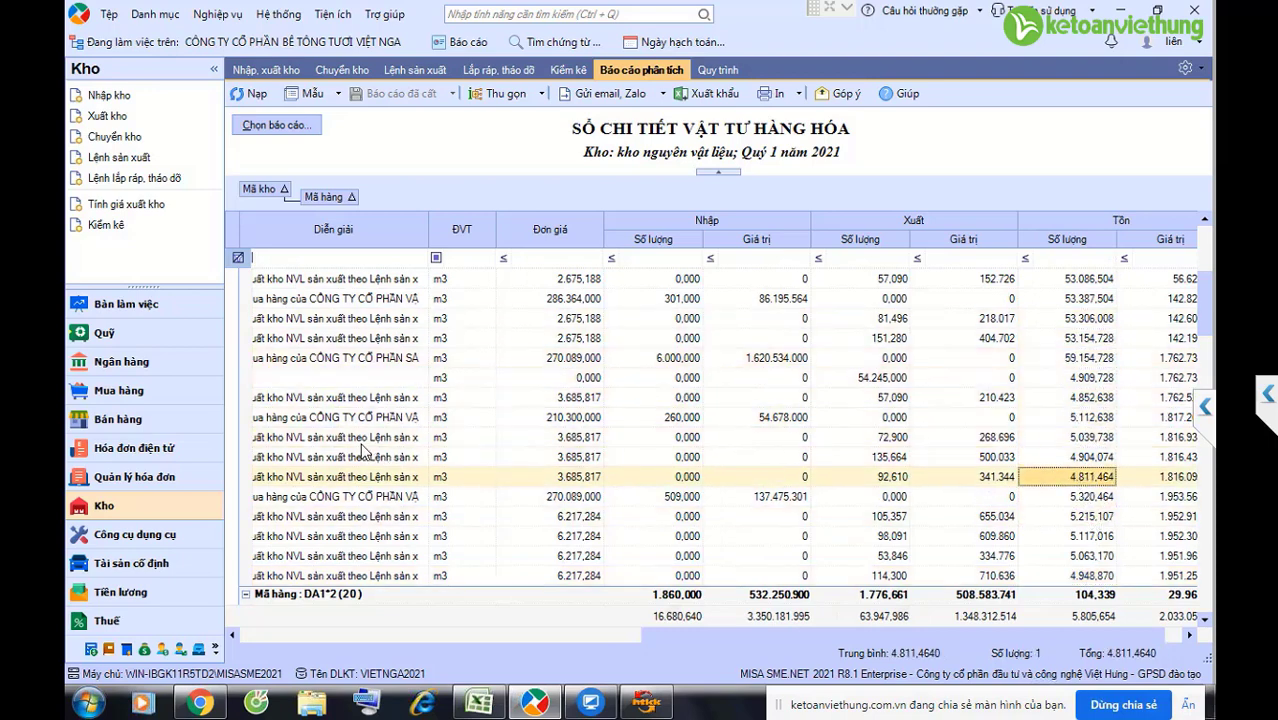
Step: Open purchase receipt NK00018 from the CAT entries, check its document and invoice dates, and close the voucher
left_click_drag(682, 628, 578, 634)
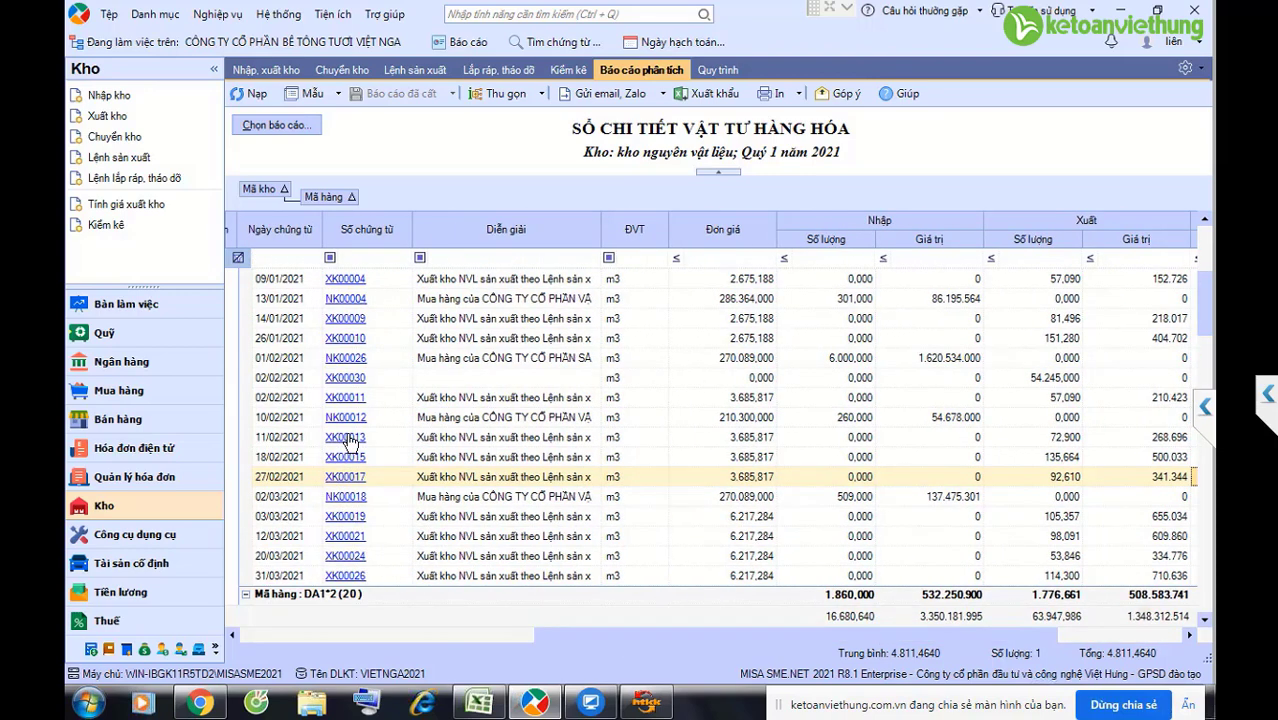
left_click(345, 498)
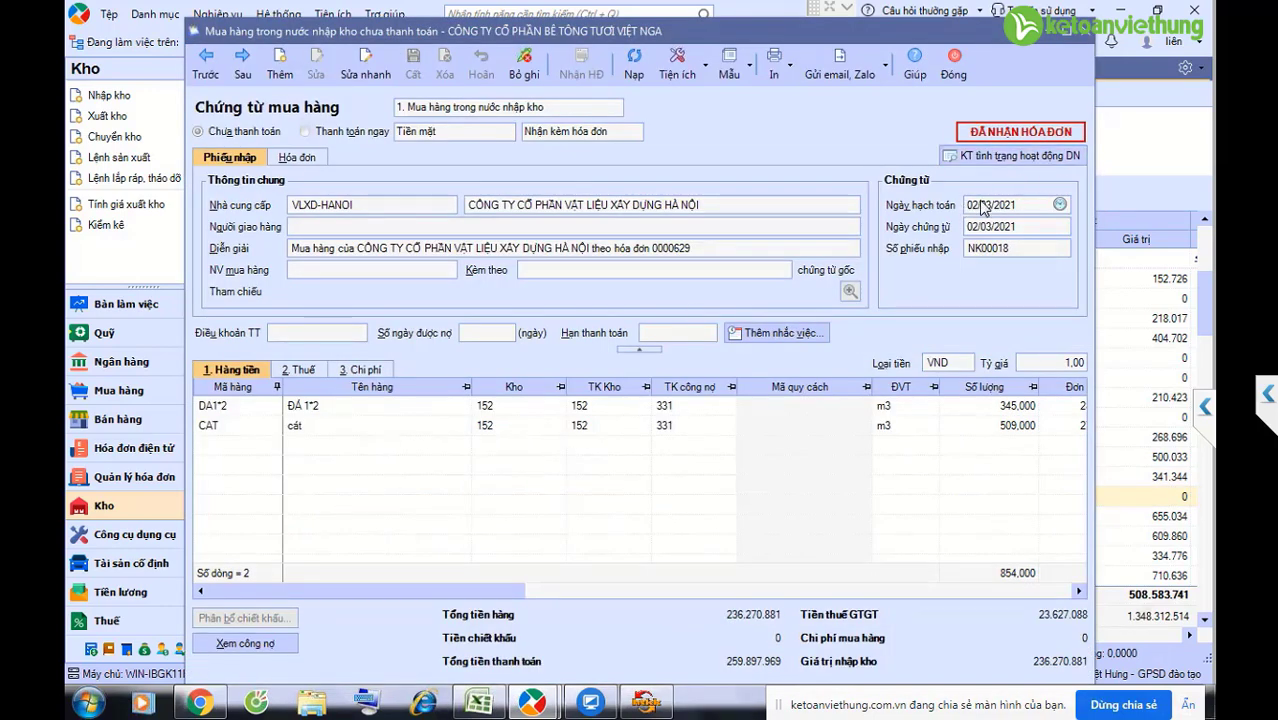
left_click(990, 228)
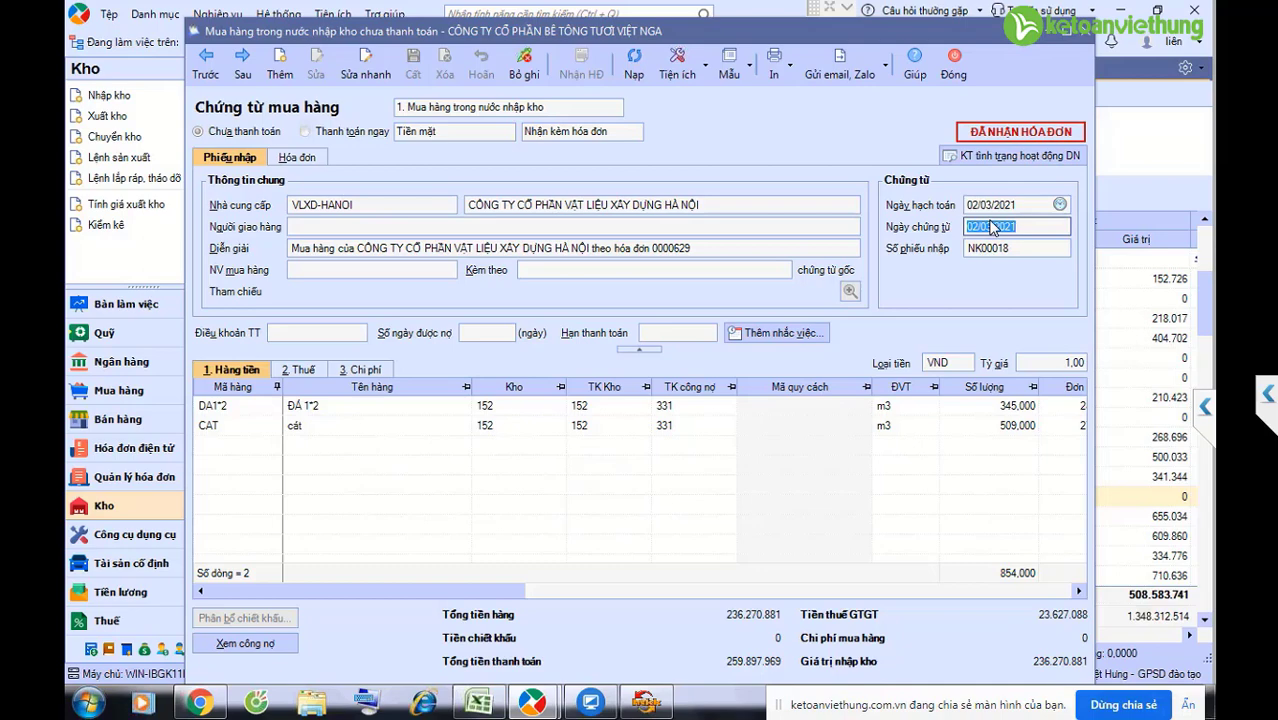
left_click(298, 158)
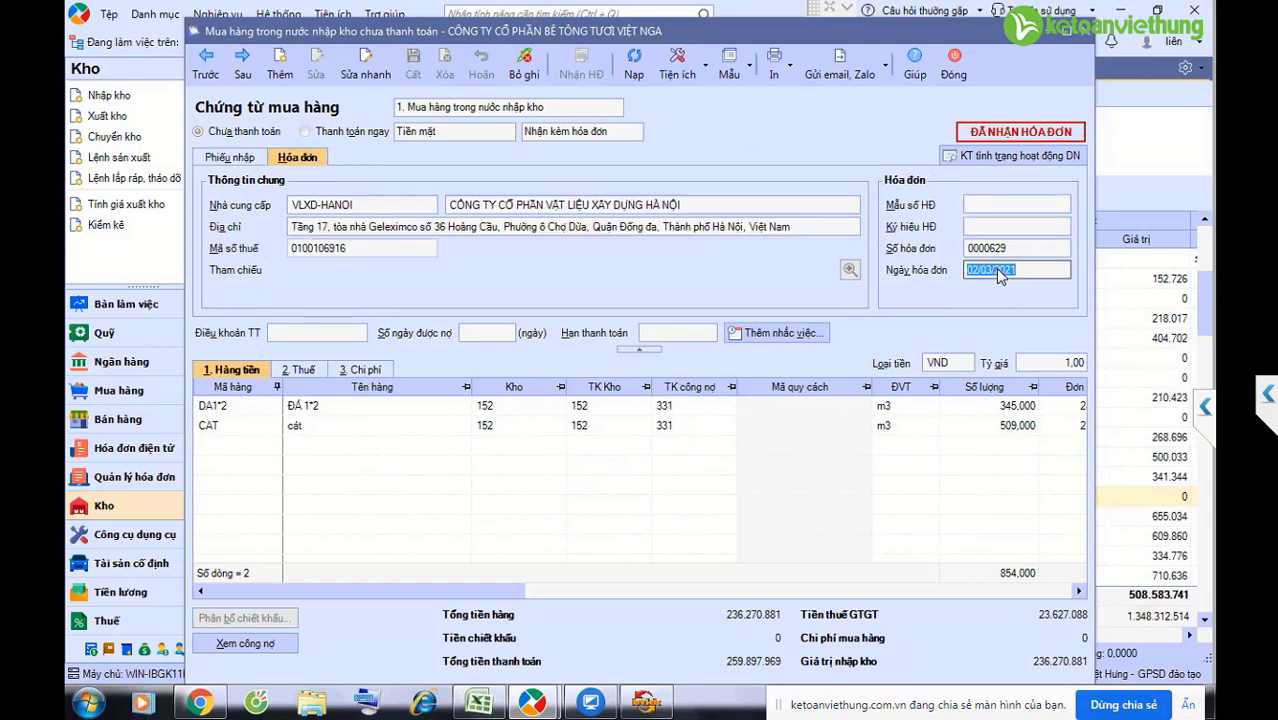
left_click(953, 62)
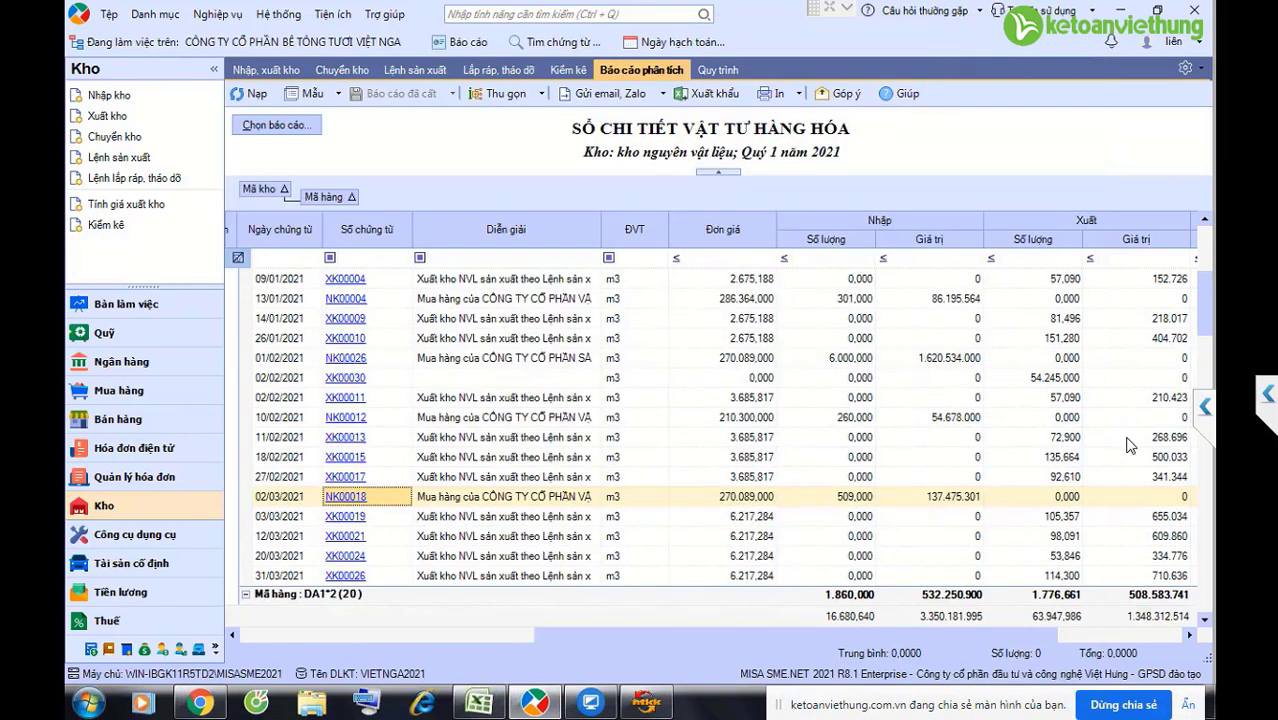
Step: Check the CAT closing quantity on the last entry, issue XK00026 of 31/03/2021
left_click(1153, 579)
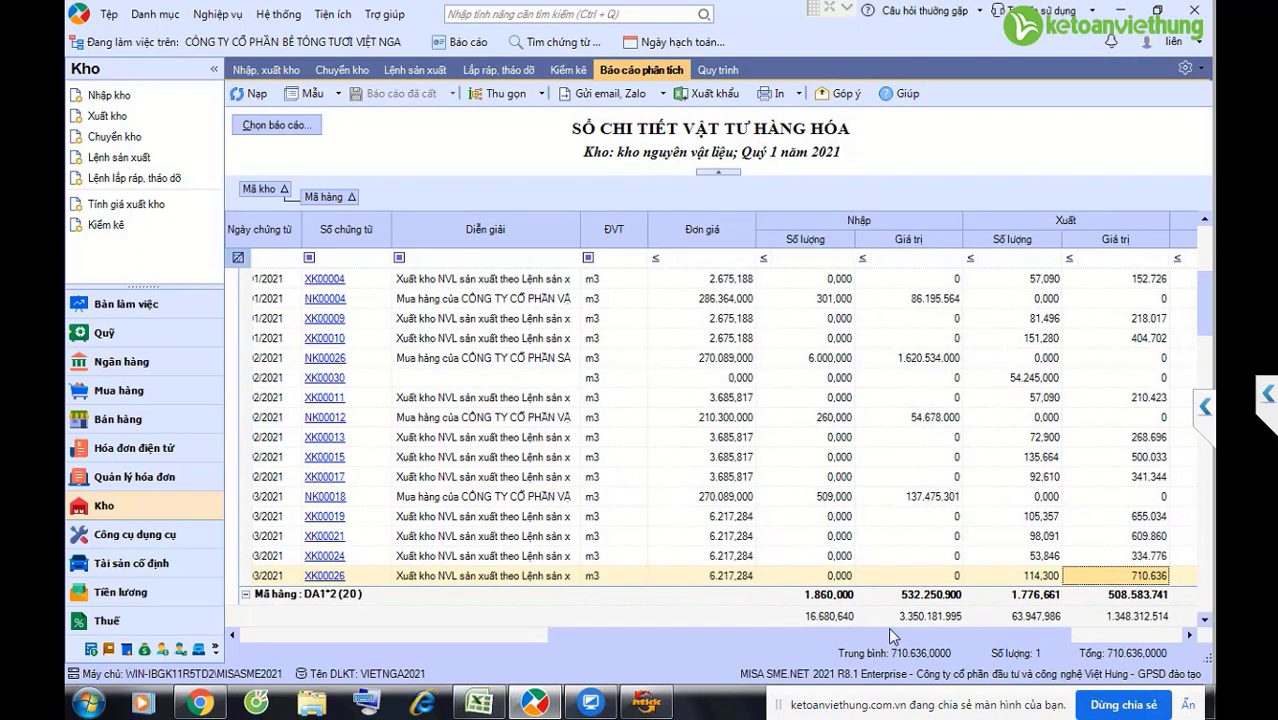
left_click(954, 634)
left_click(1064, 578)
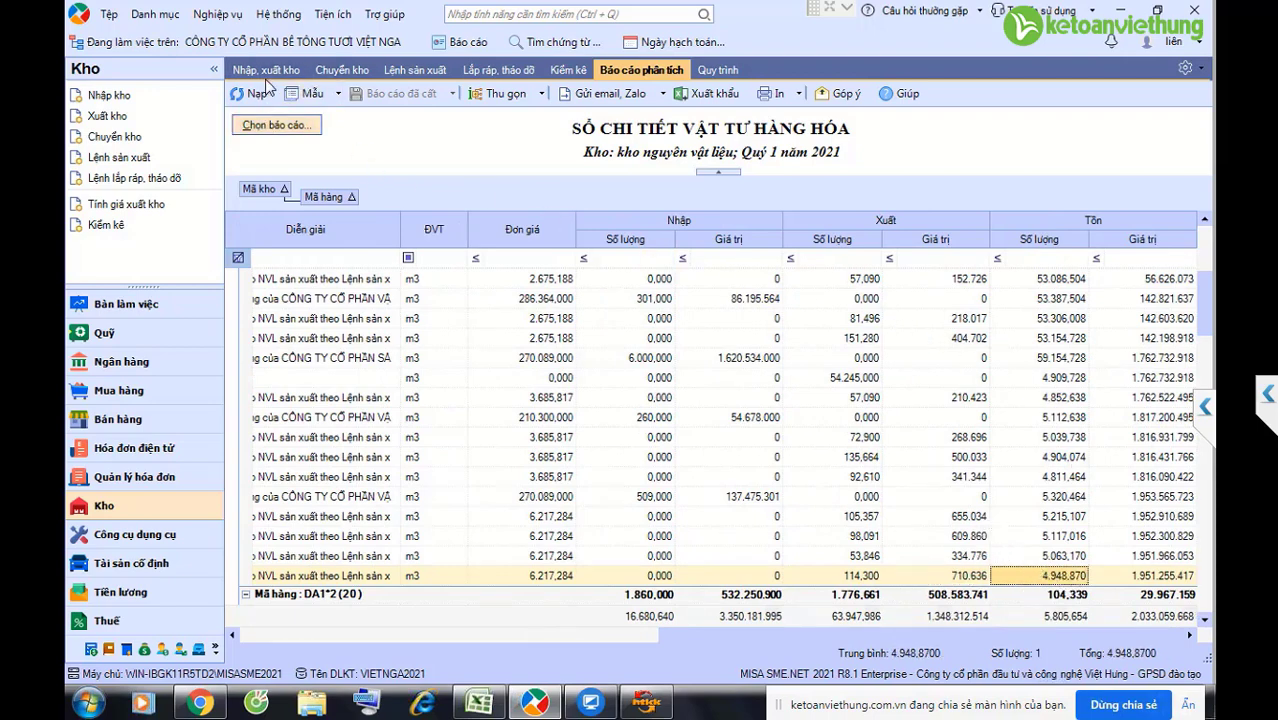
Step: Open warehouse issue XK00030 from the CAT ledger, unpost it and delete it
left_click(320, 377)
left_click_drag(685, 636, 310, 590)
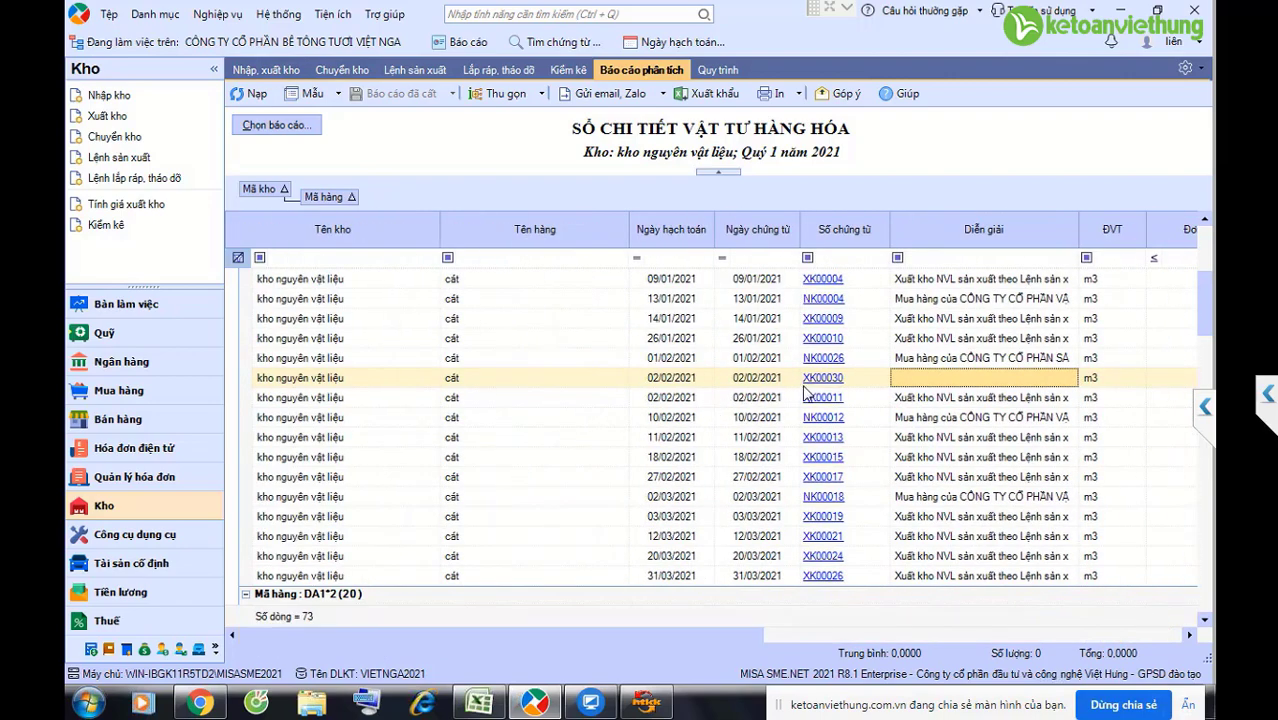
left_click(822, 378)
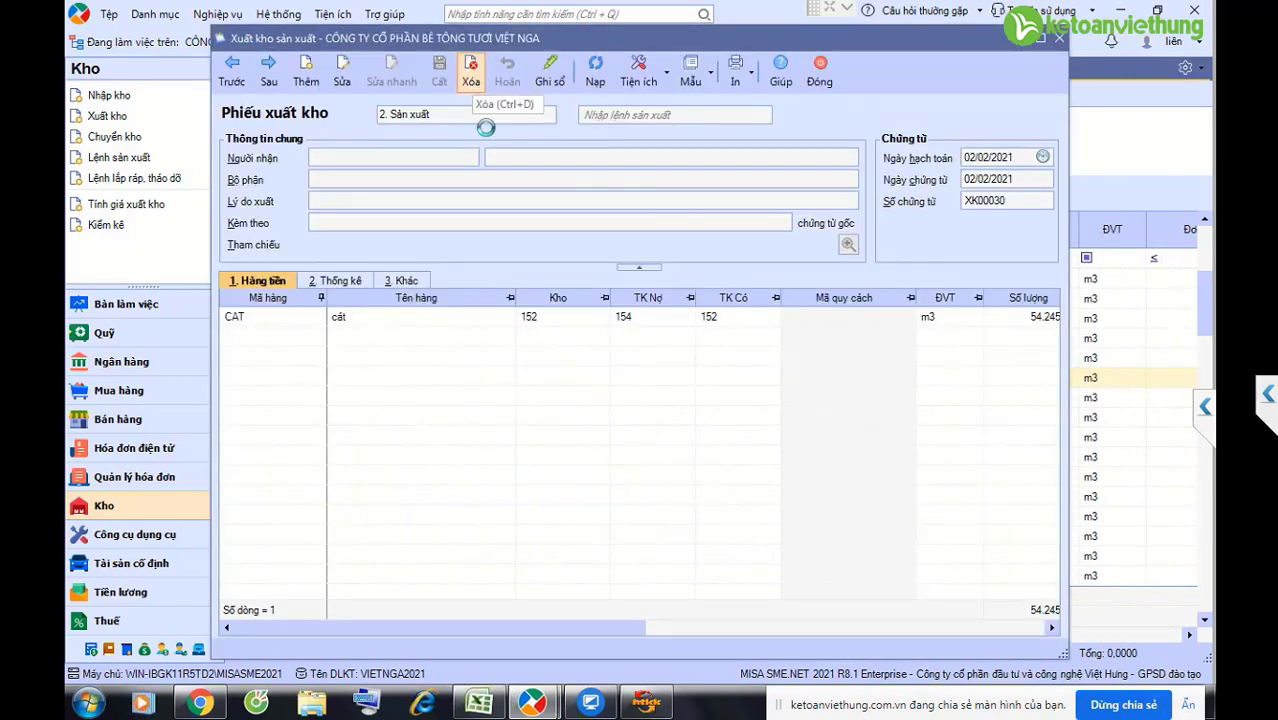
left_click(472, 78)
left_click(652, 417)
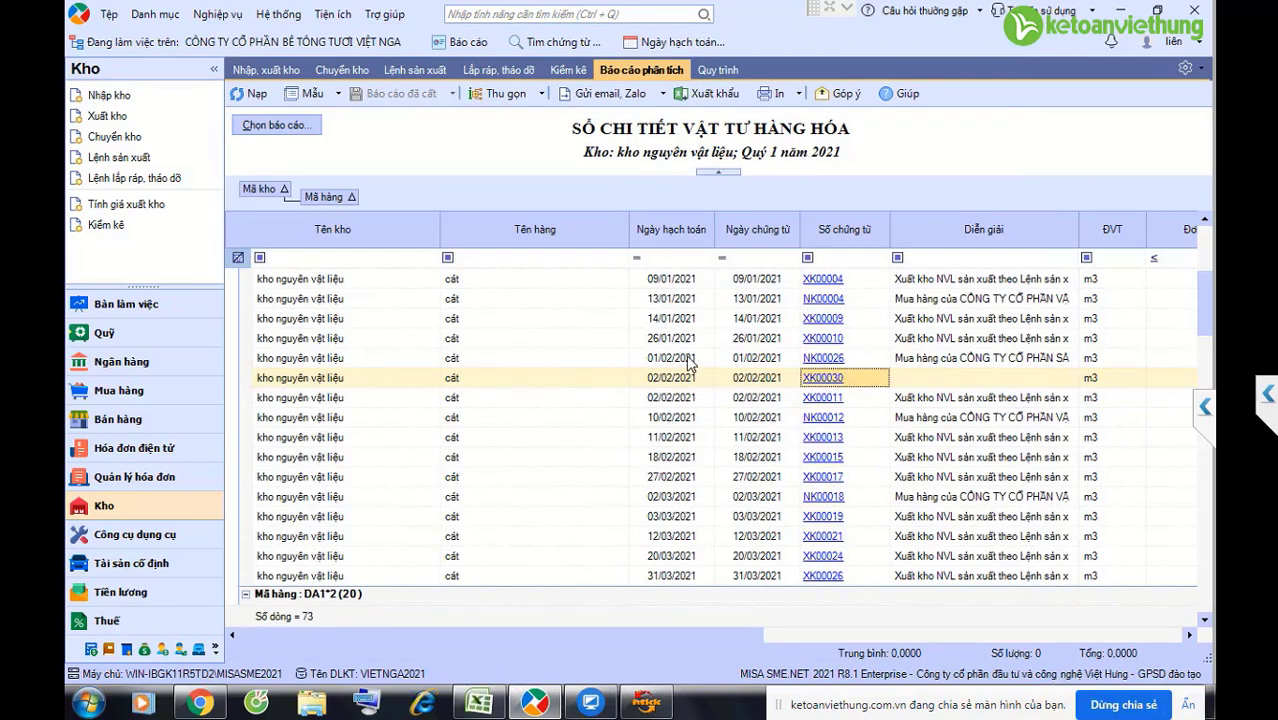
Step: Open purchase receipt NK00026 from the ledger, unpost it and delete it
left_click(820, 360)
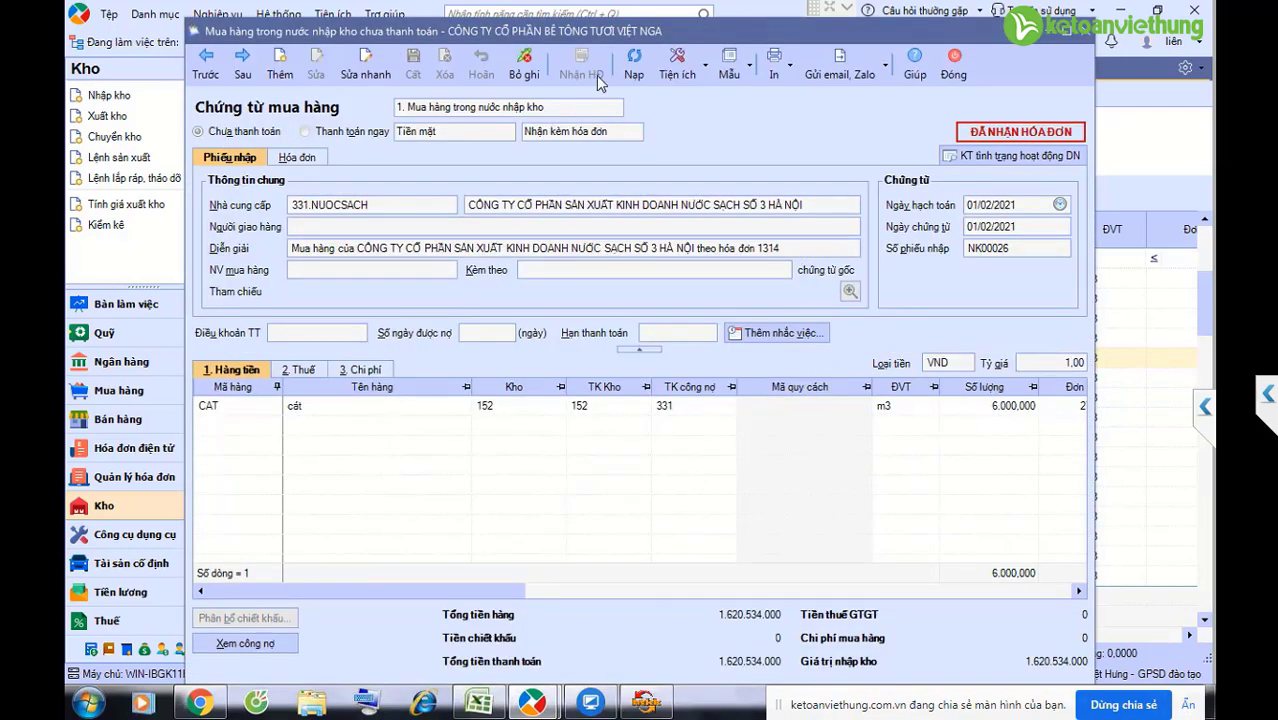
left_click(524, 66)
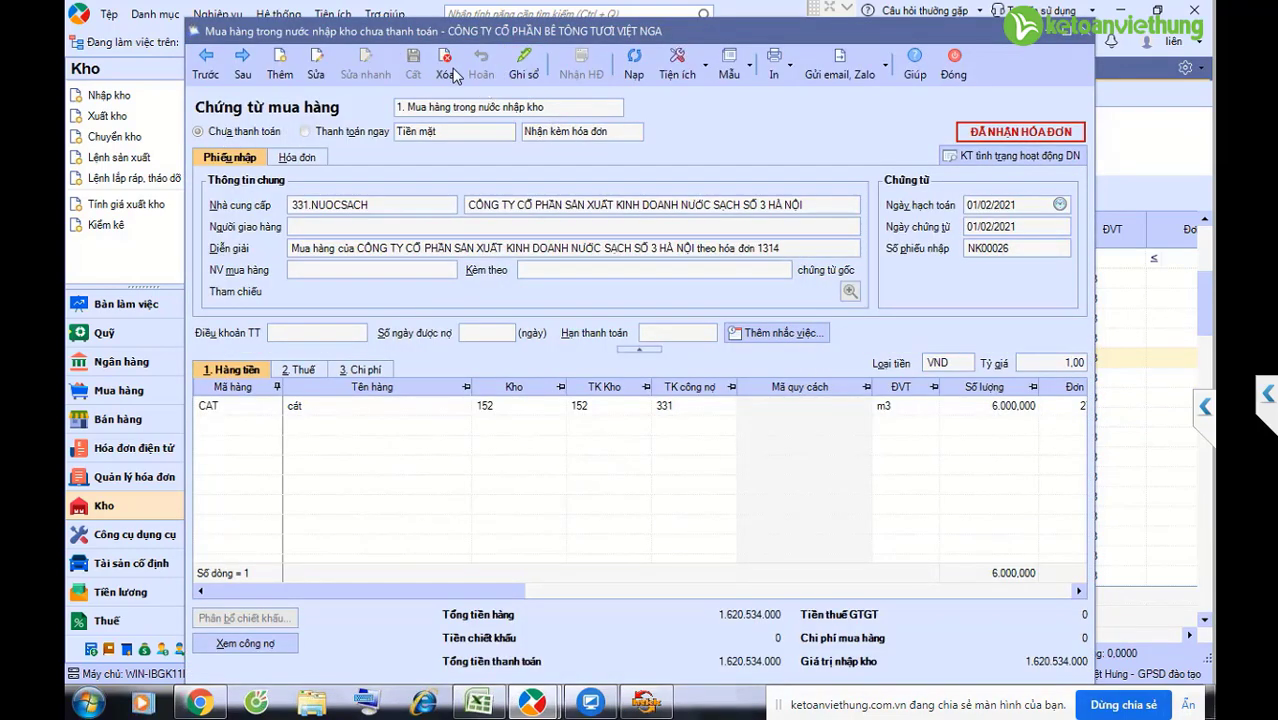
left_click(445, 66)
key("Return")
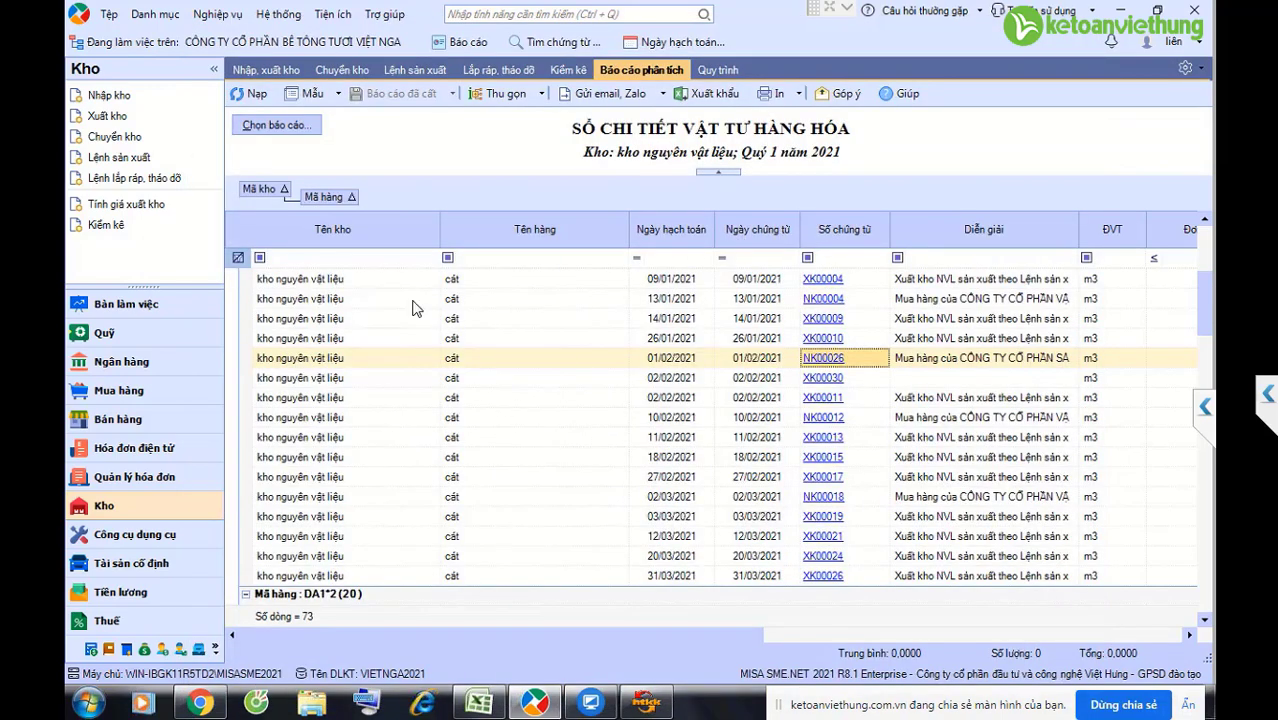
Step: Reload the materials ledger, dismiss the pricing warning and check the CAT receipt, issue and closing columns
left_click(250, 94)
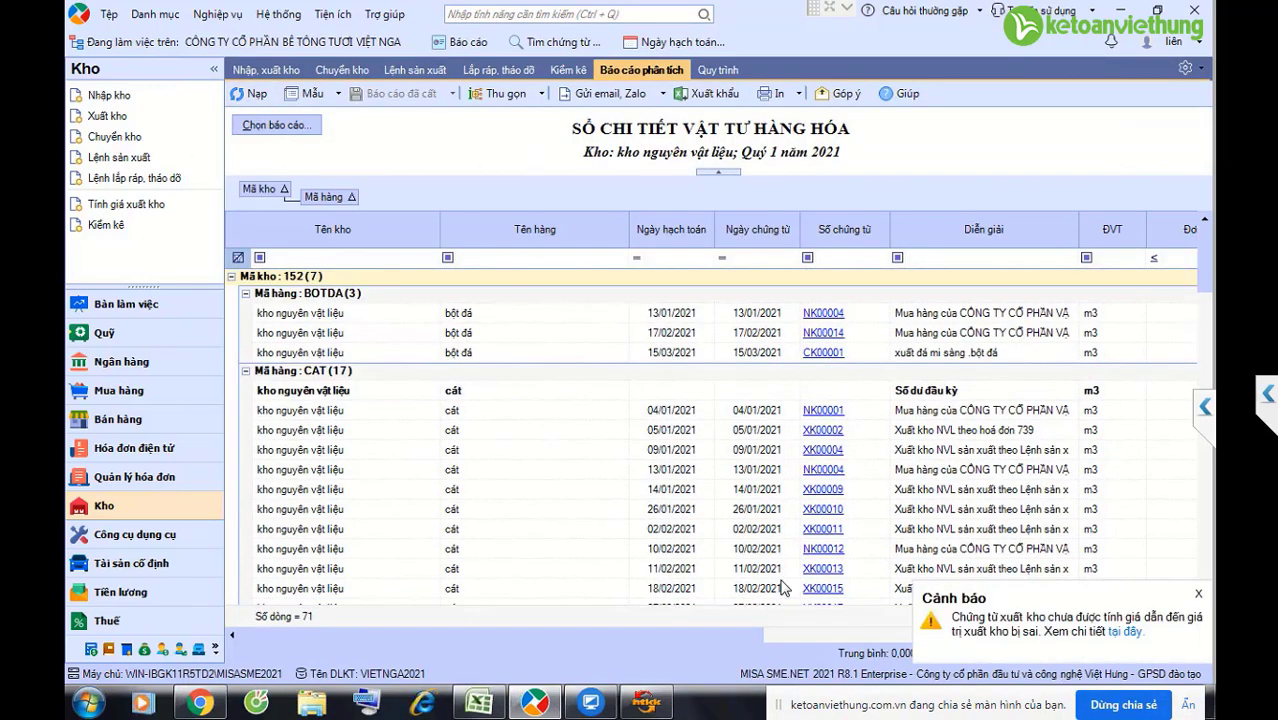
left_click(1199, 596)
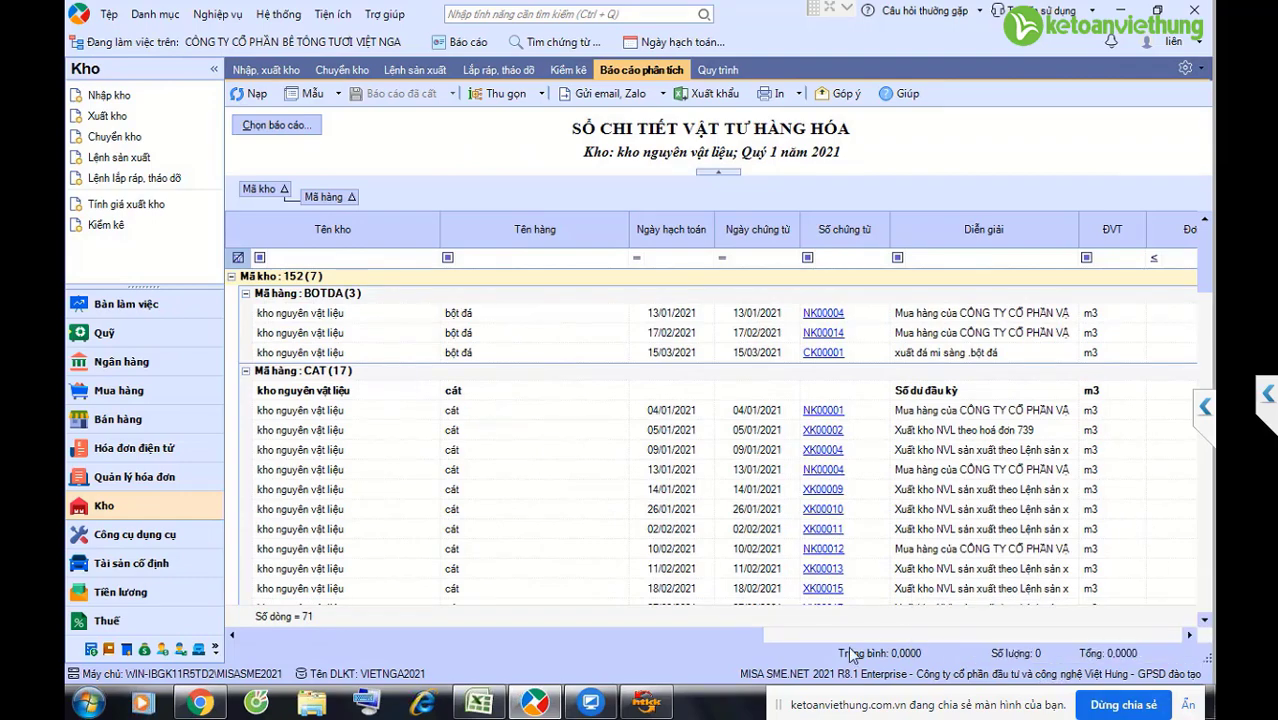
left_click(1189, 632)
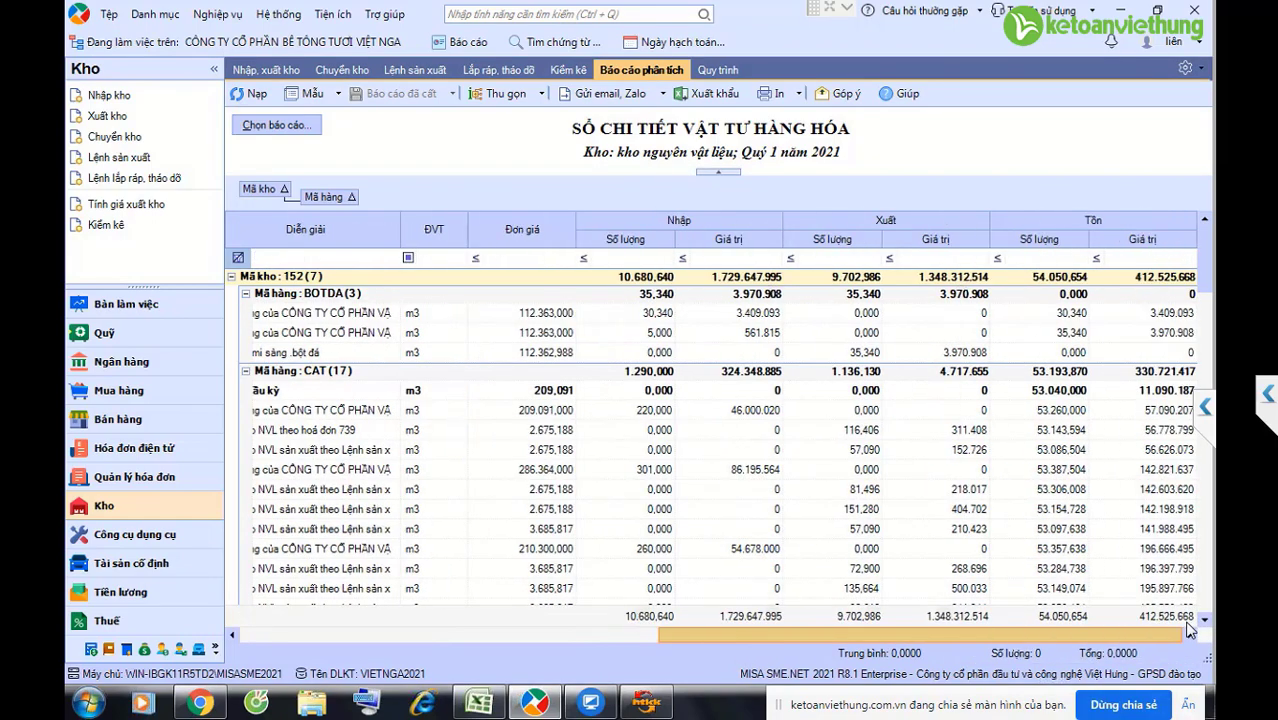
scroll(890, 630, "left", 5)
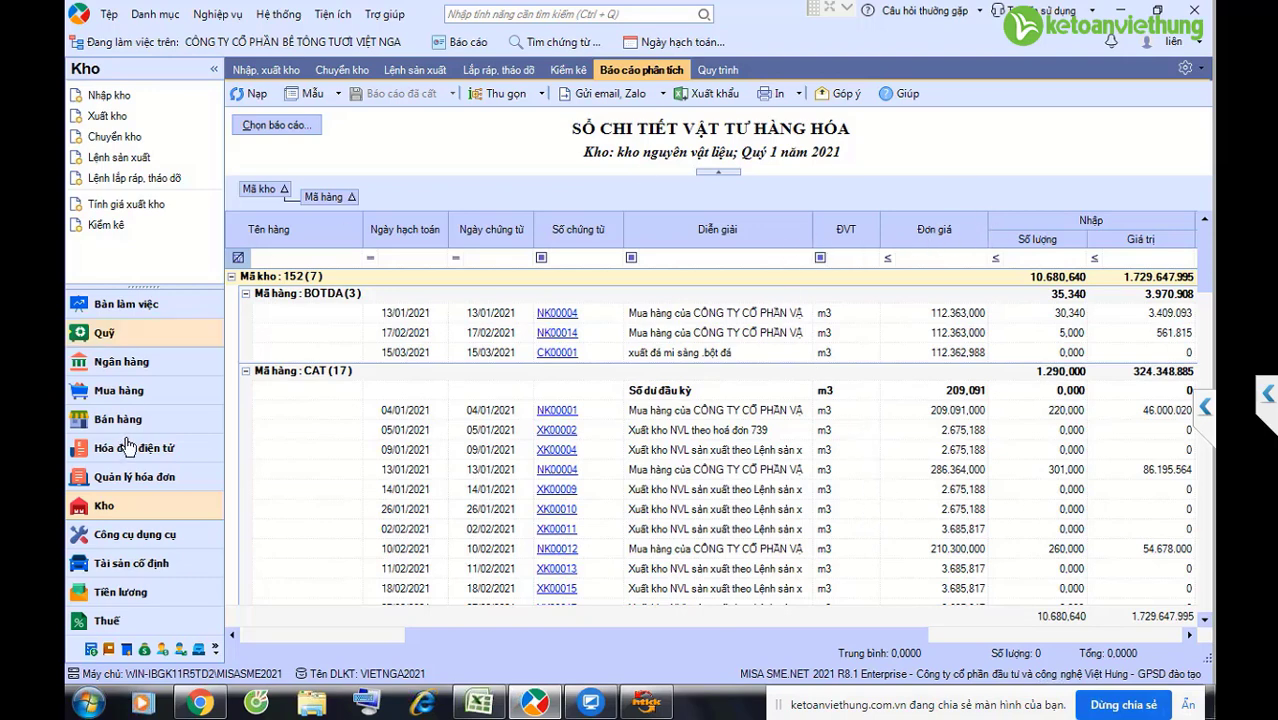
Step: Review the tool cost allocation vouchers and the fixed asset depreciation vouchers for 2021
left_click(158, 535)
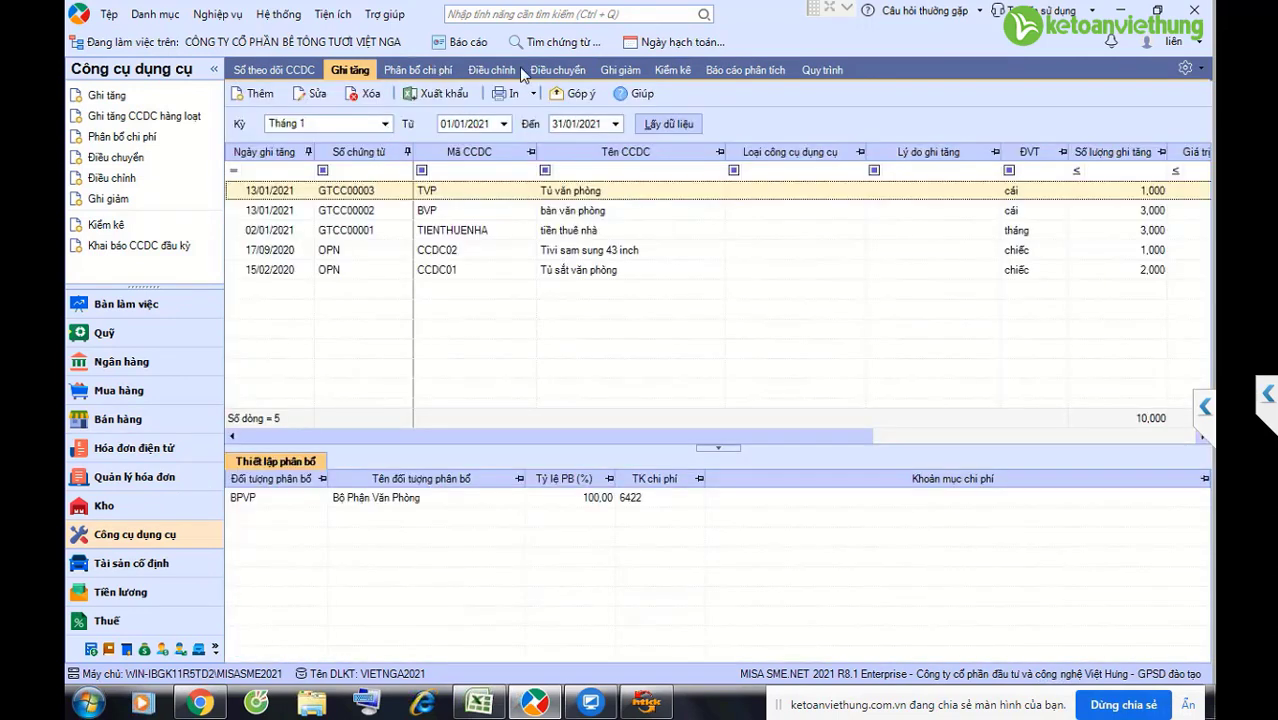
left_click(412, 70)
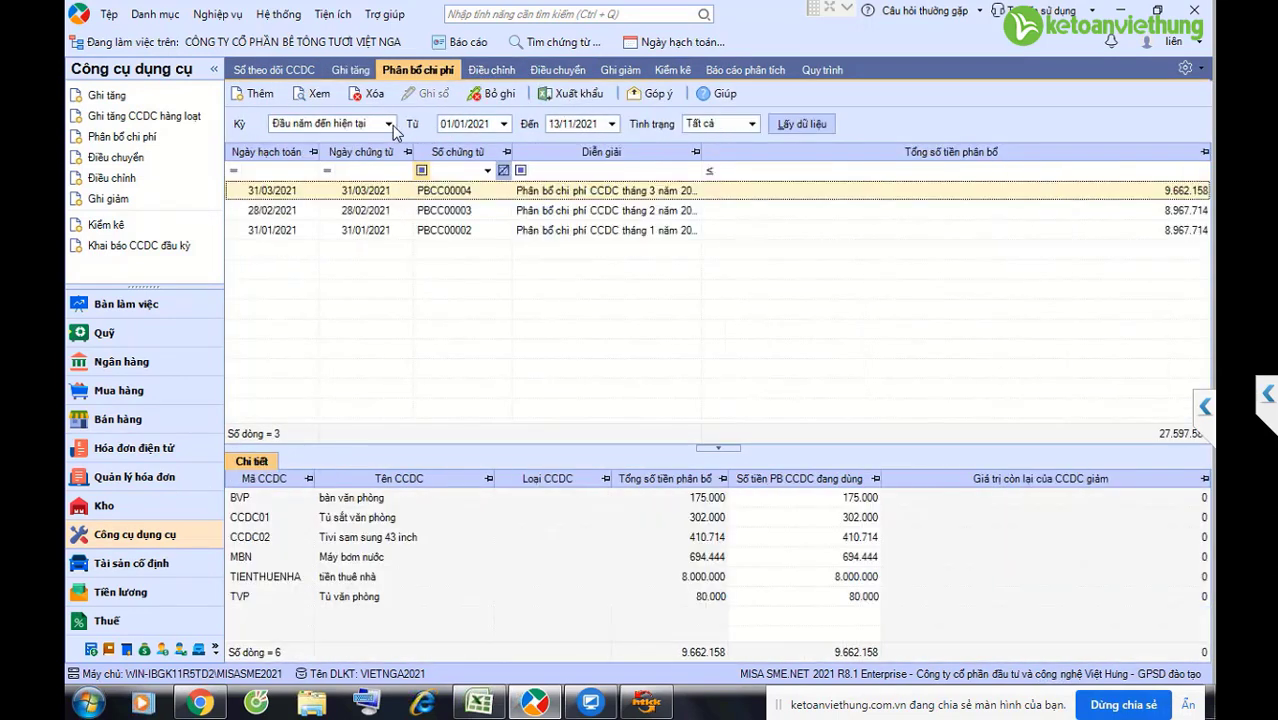
left_click(176, 563)
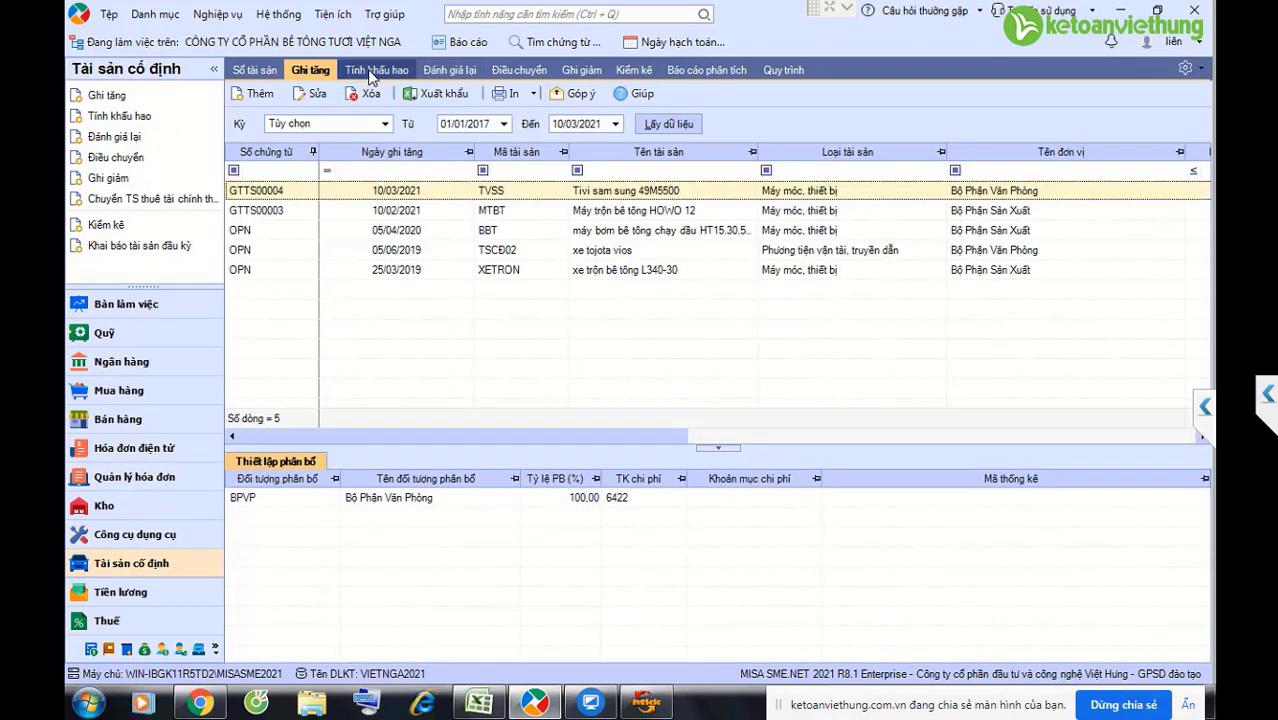
left_click(376, 70)
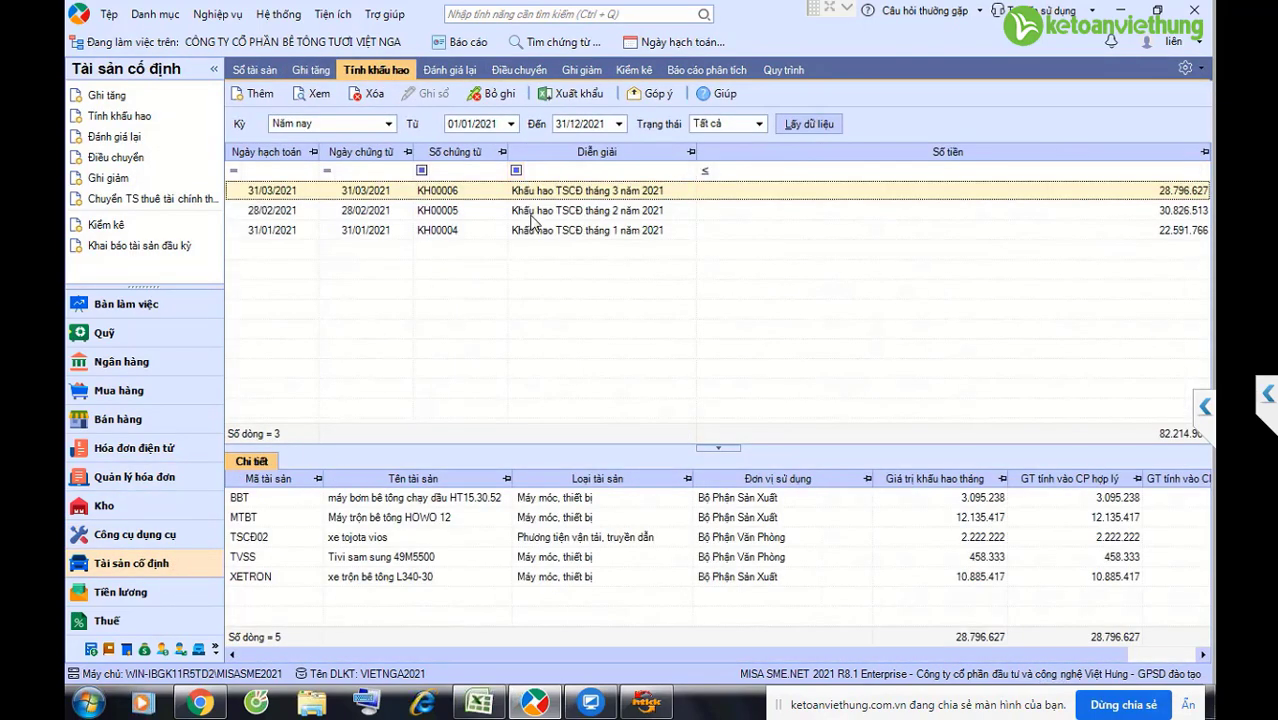
Step: Review the general journal vouchers and examine the account 154 debit lines of insurance accrual NVK00012
left_click(108, 650)
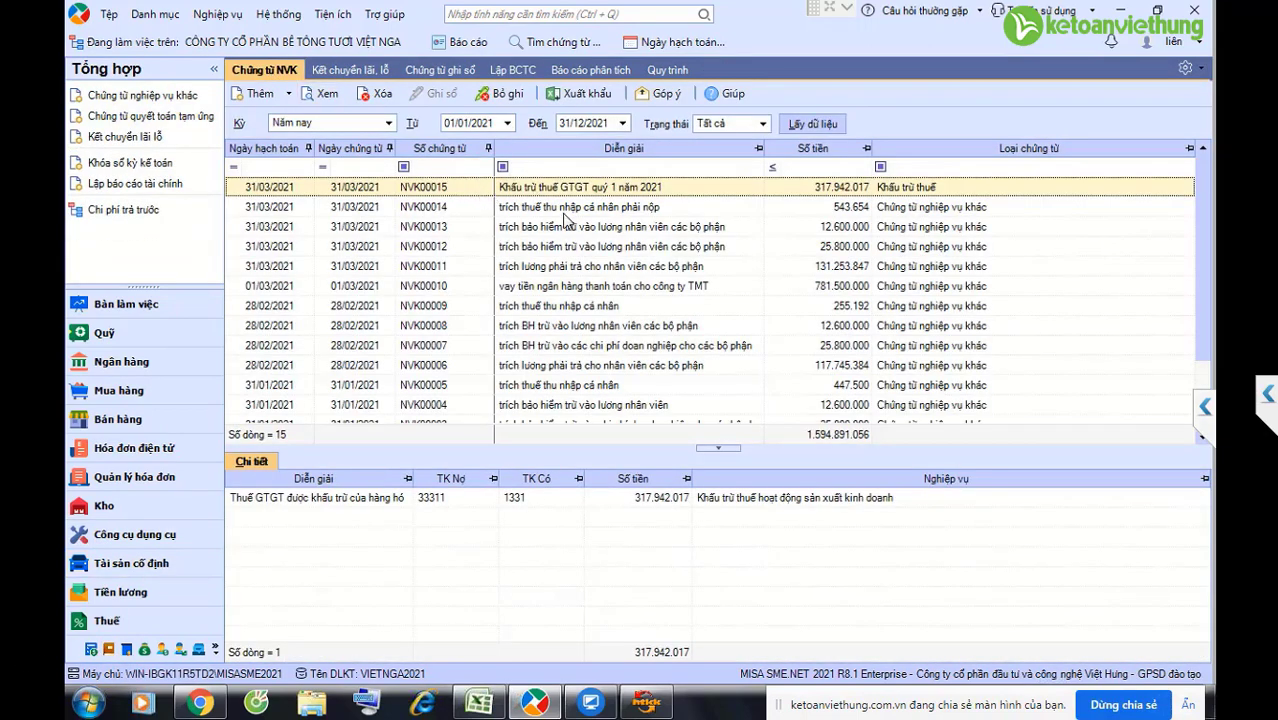
left_click(562, 210)
left_click(600, 228)
left_click(616, 250)
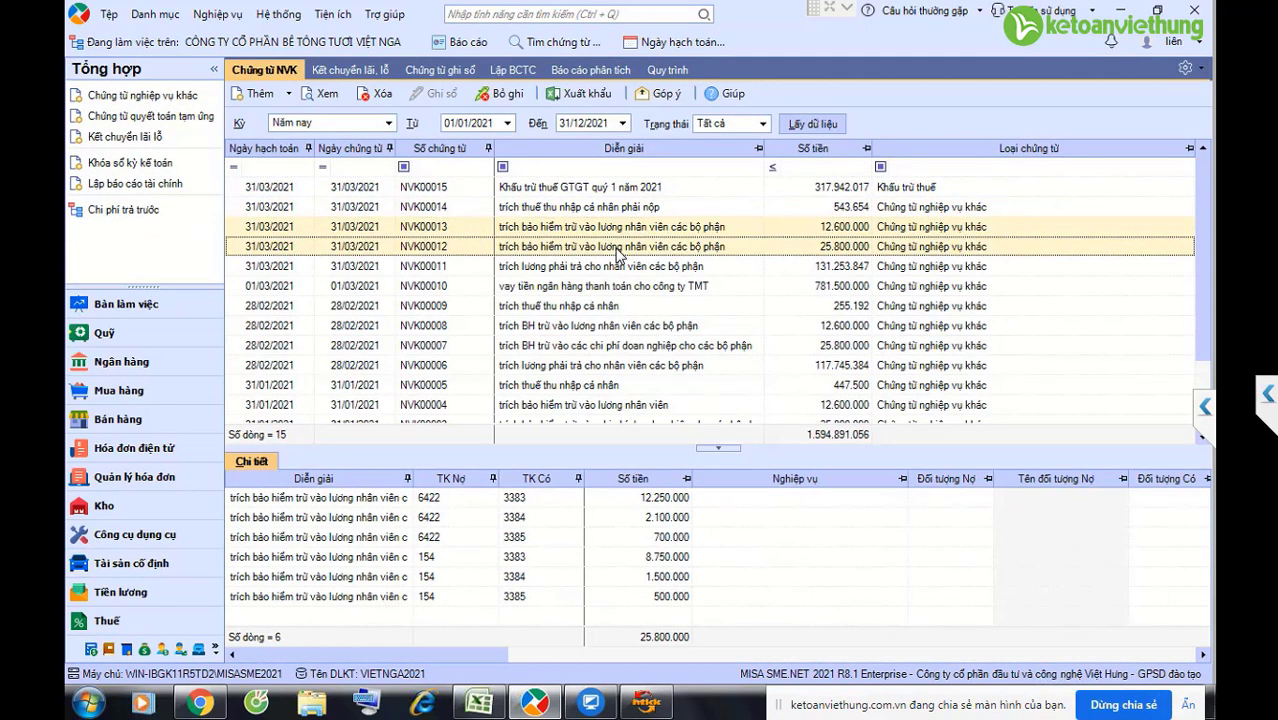
left_click(428, 560)
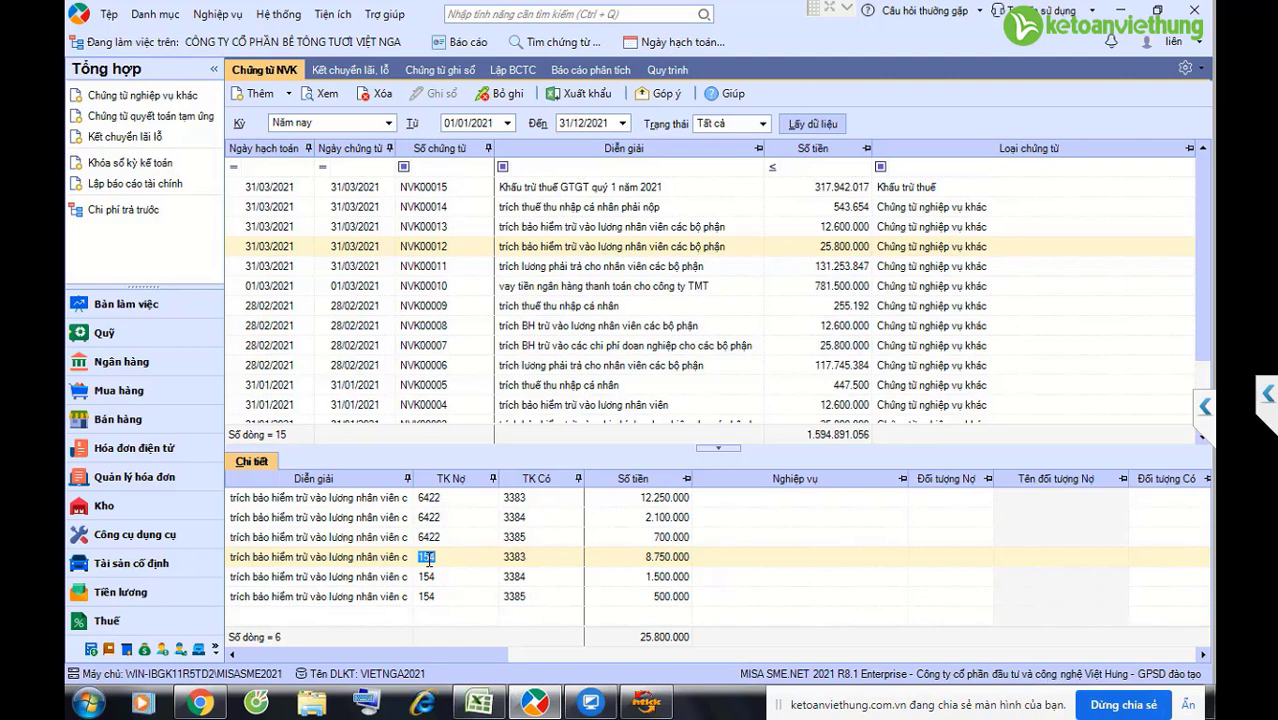
left_click(480, 704)
left_click(463, 365)
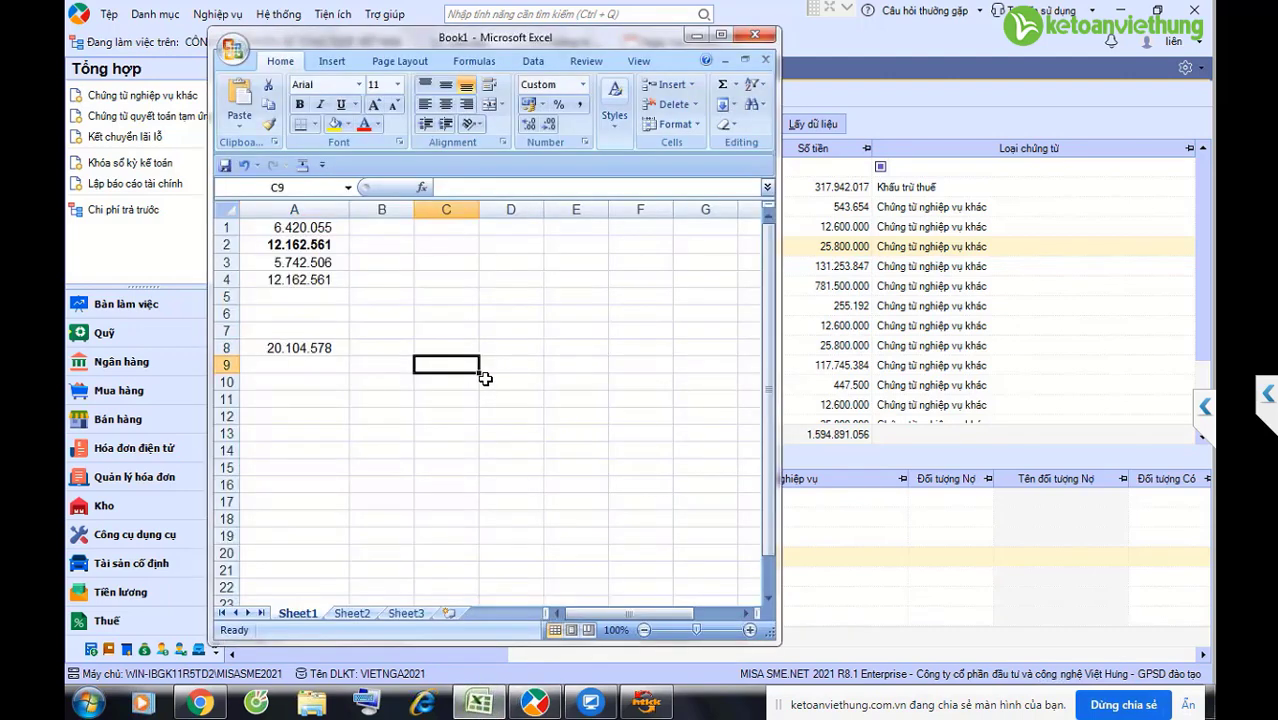
left_click(720, 35)
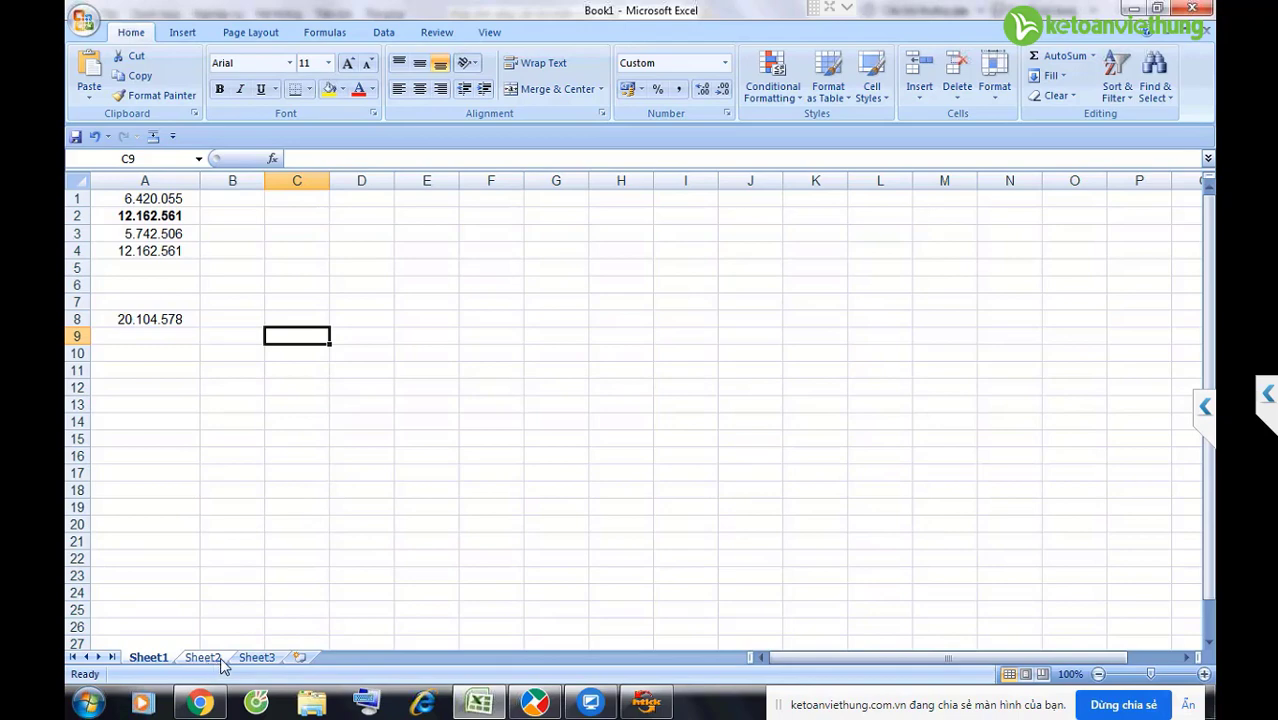
left_click_drag(290, 455, 375, 525)
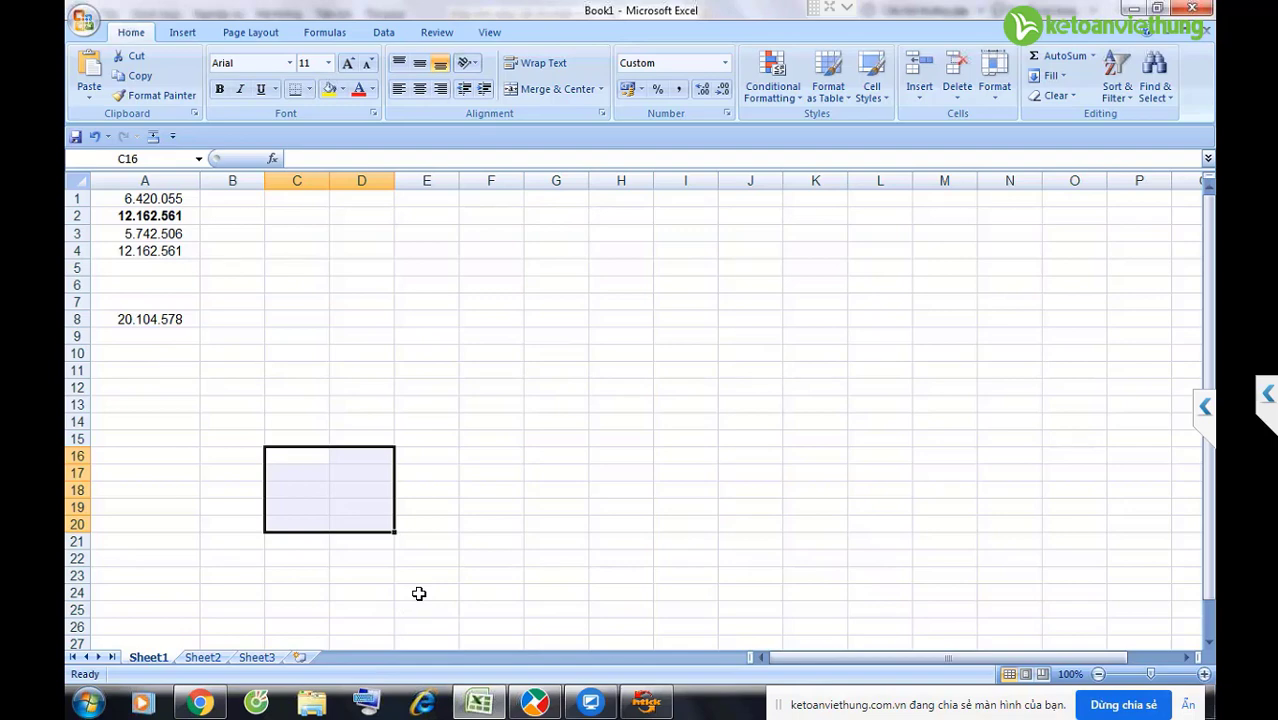
Step: Switch to the Excel workbook "nguyen ly ke toan-ok" and examine the TT 133 entry for issuing raw materials to production
key("alt+Tab")
key("Down")
key("Return")
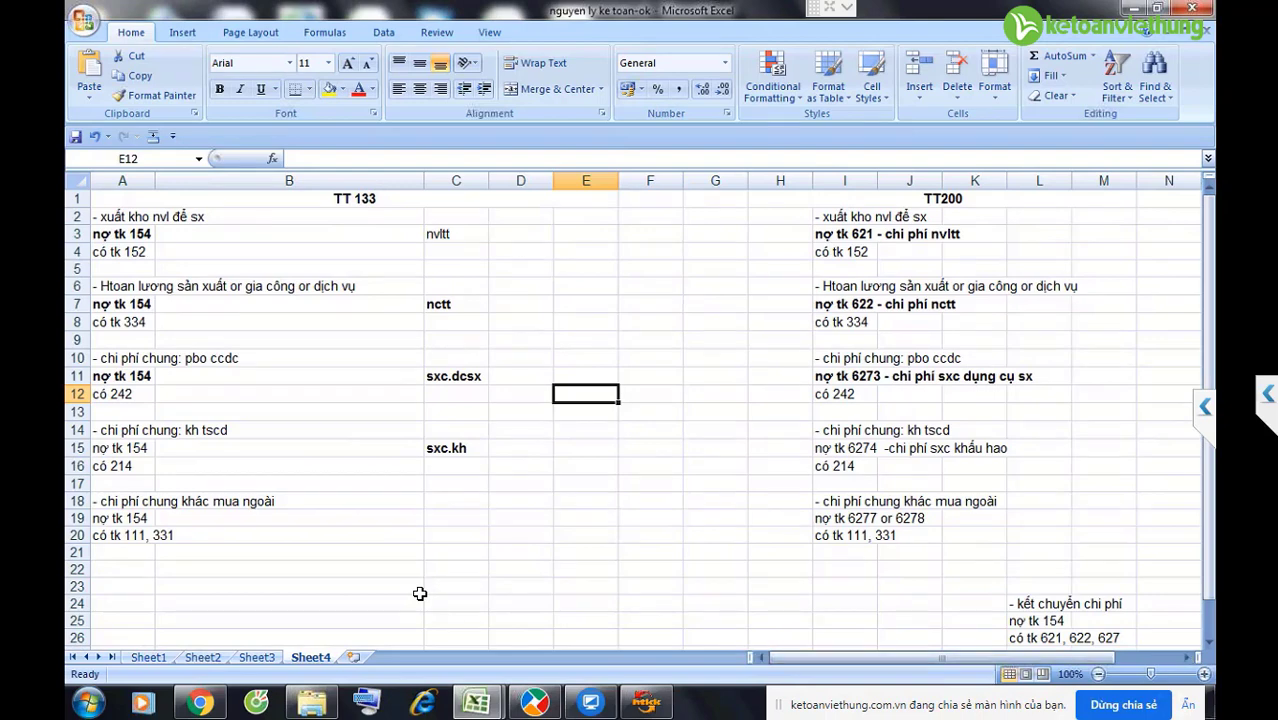
left_click(150, 232)
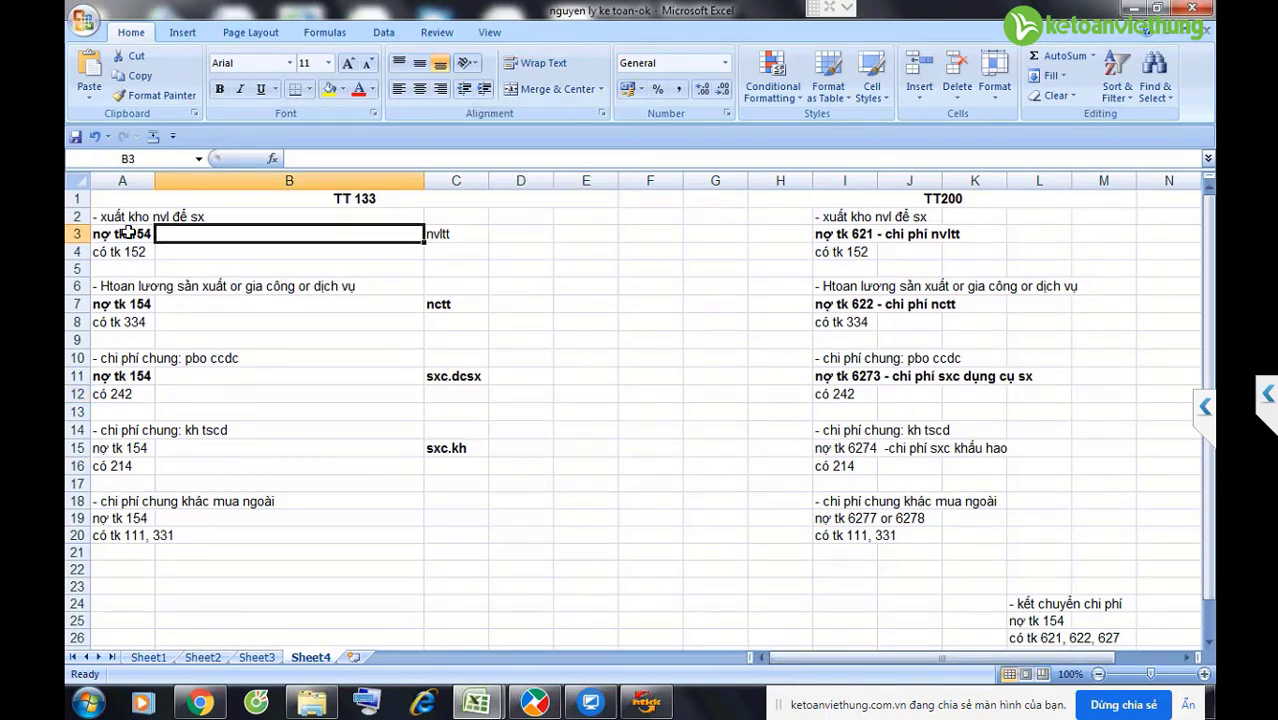
left_click(152, 220)
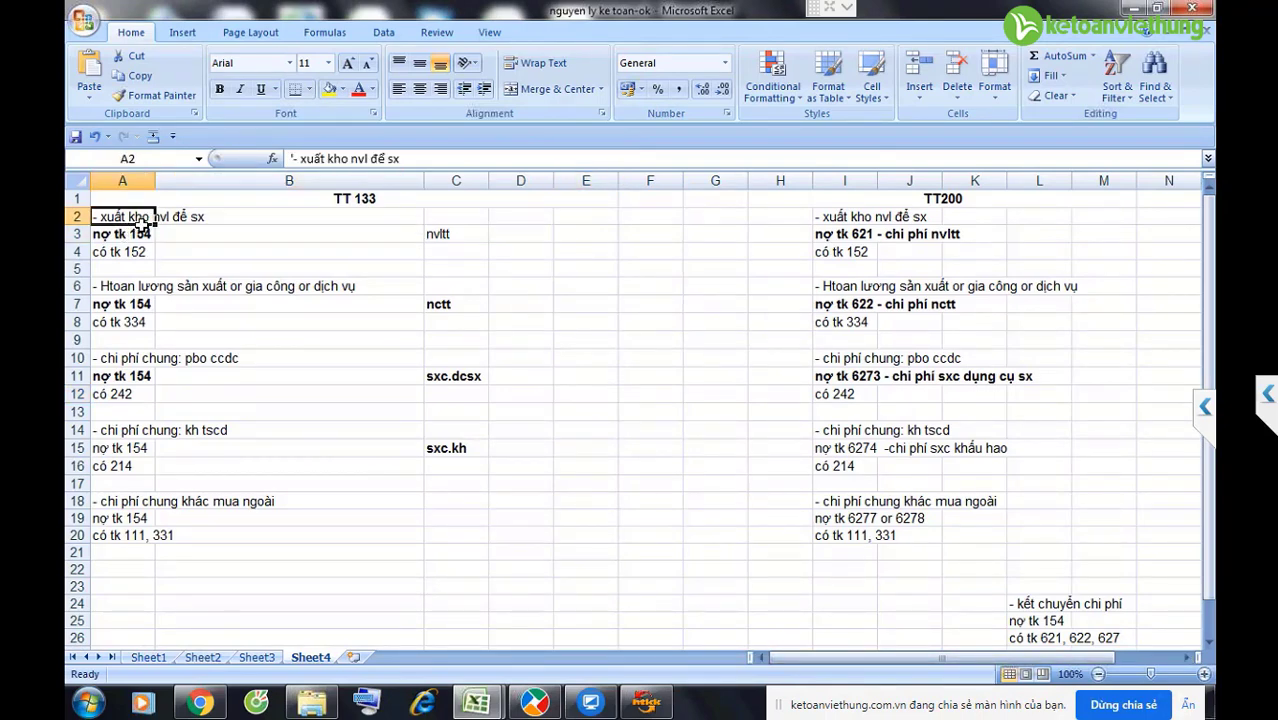
Step: Compare the TT 133 debit entries on account 154 with the TT200 entries on 621, 622 and 6273
left_click_drag(305, 215, 147, 238)
left_click(116, 233)
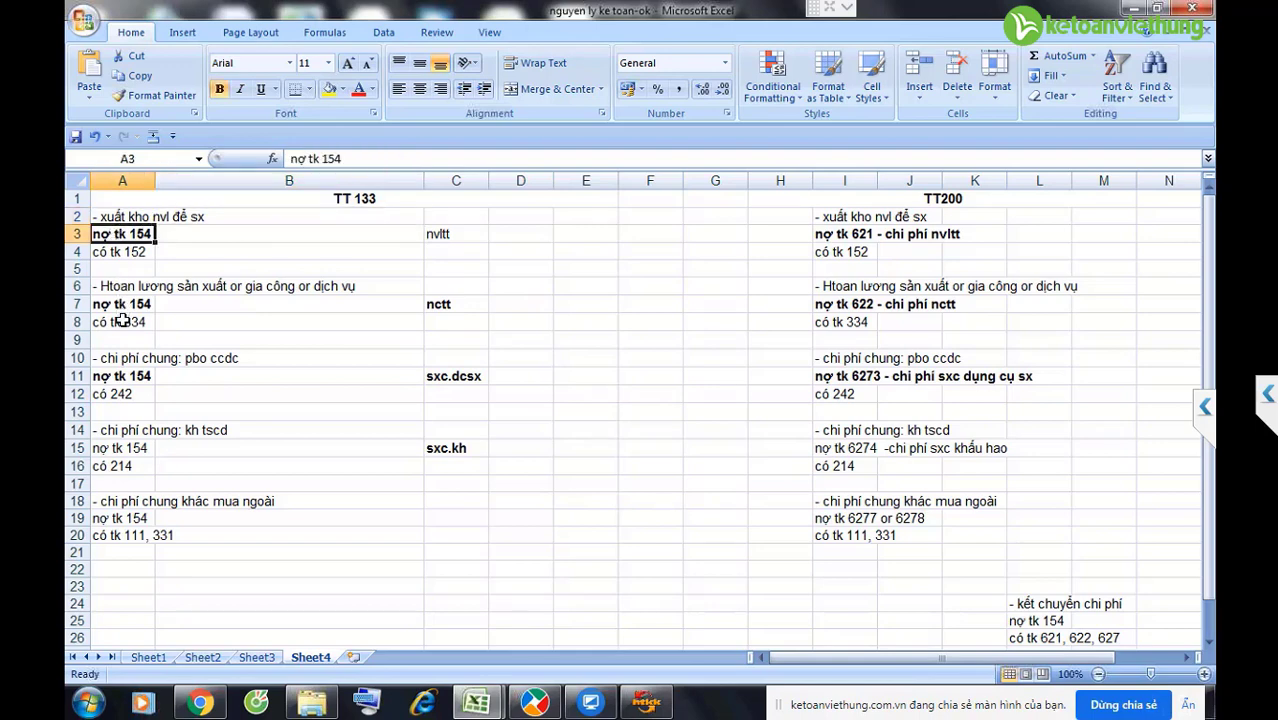
left_click(122, 305)
left_click(122, 377)
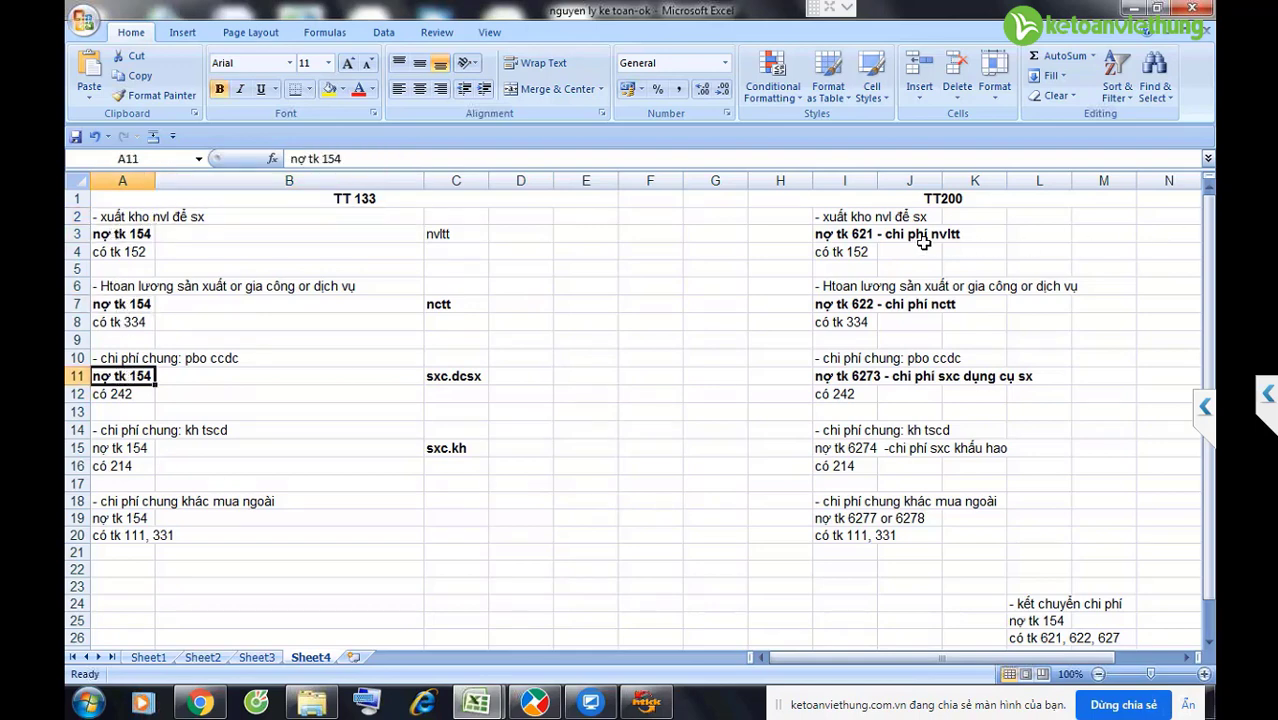
left_click(864, 241)
left_click(866, 304)
left_click(864, 377)
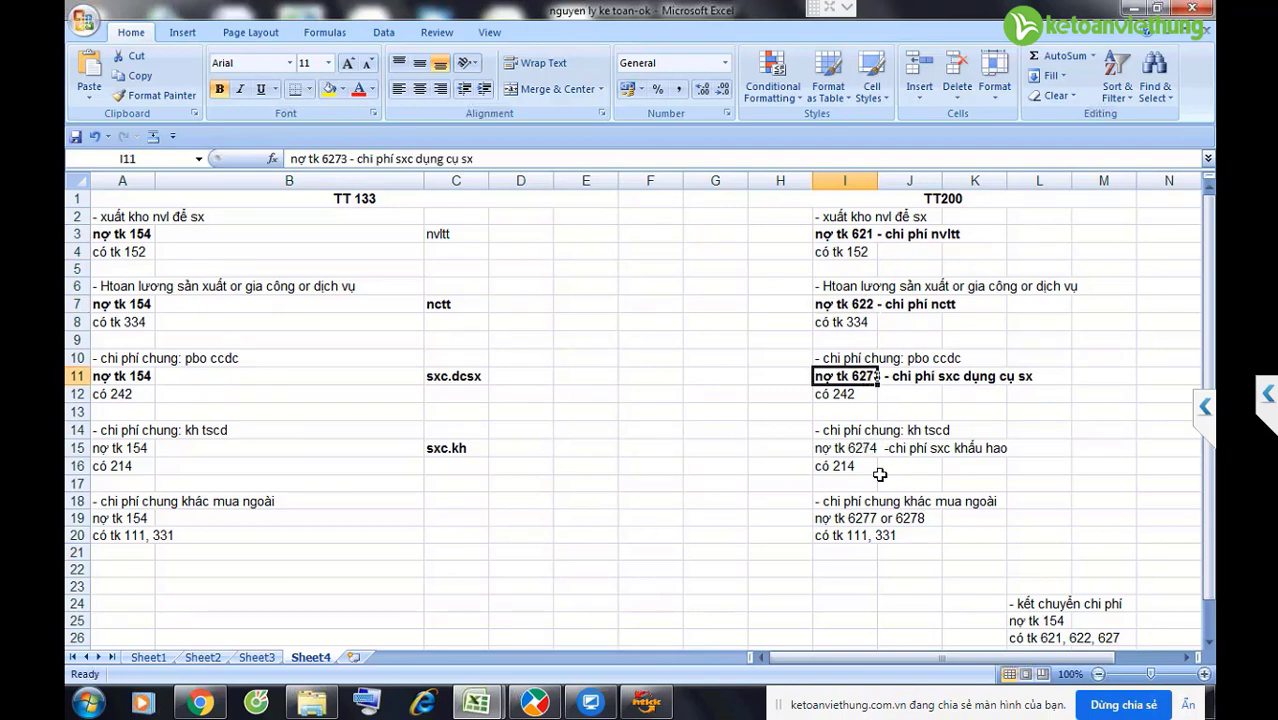
Step: Move the "kết chuyển chi phí" entry from L24:L26 to I22 under the TT200 entries
scroll(880, 475, "down", 2)
left_click(1040, 497)
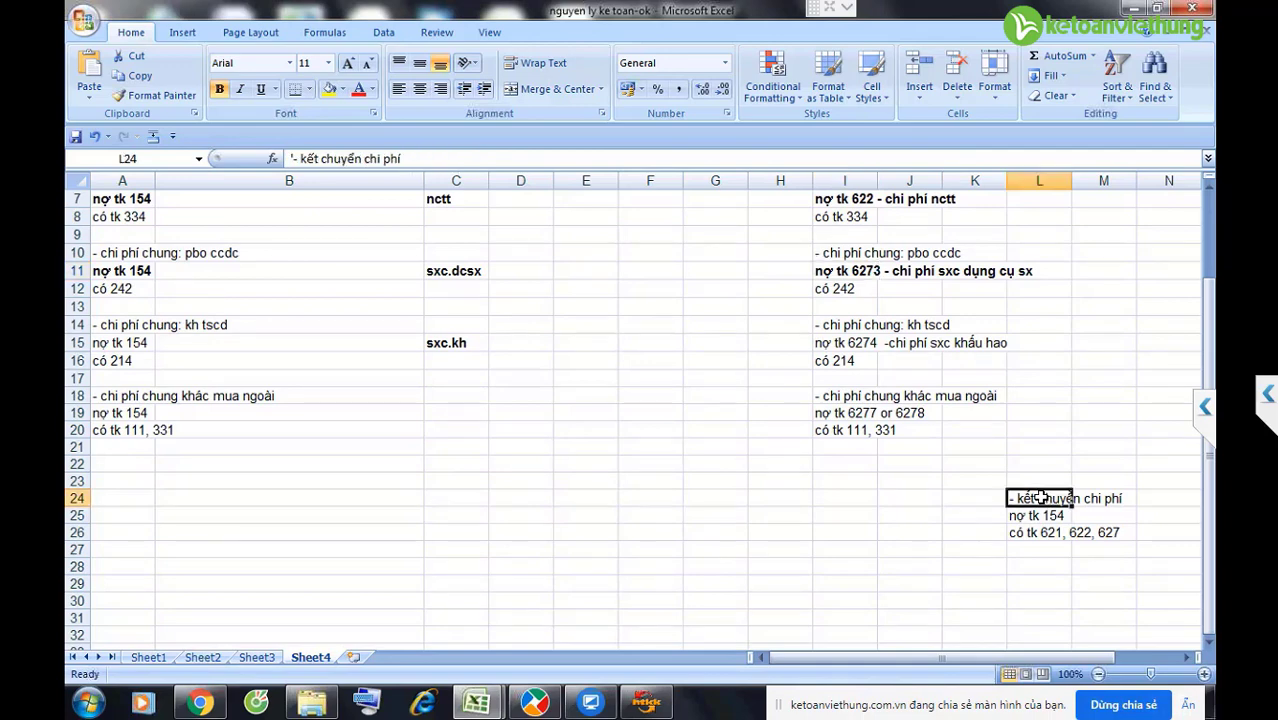
left_click_drag(1040, 497, 1022, 540)
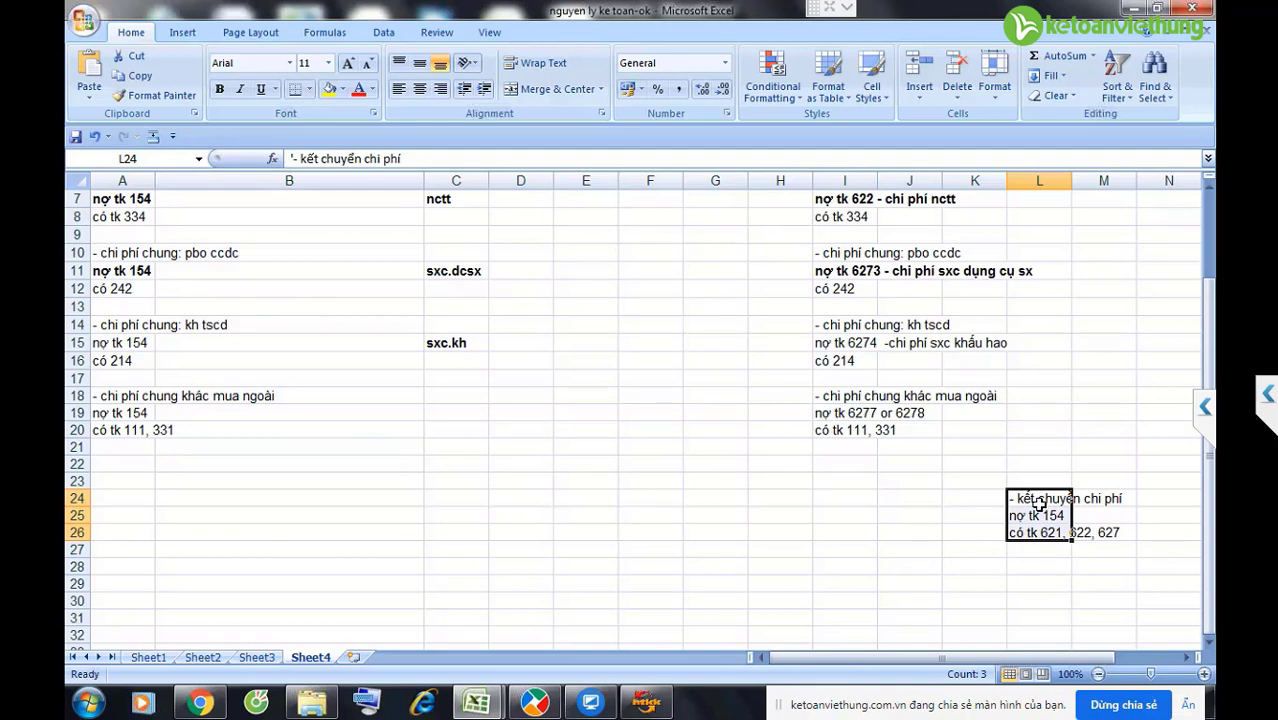
key("ctrl+c")
left_click(833, 460)
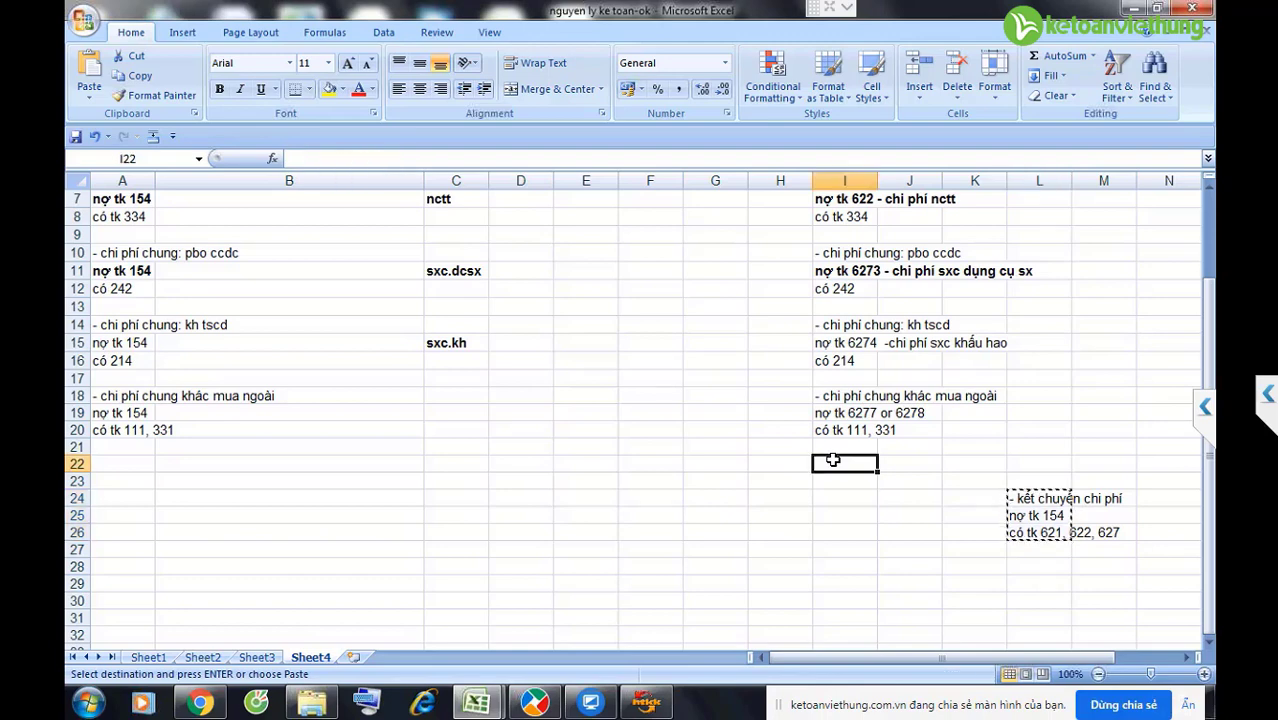
key("ctrl+v")
Step: Add the heading "- Kết chuyển sang TK 155" in A22 and the entry "Nợ TK 155, Có TK 154" in A23
left_click(120, 467)
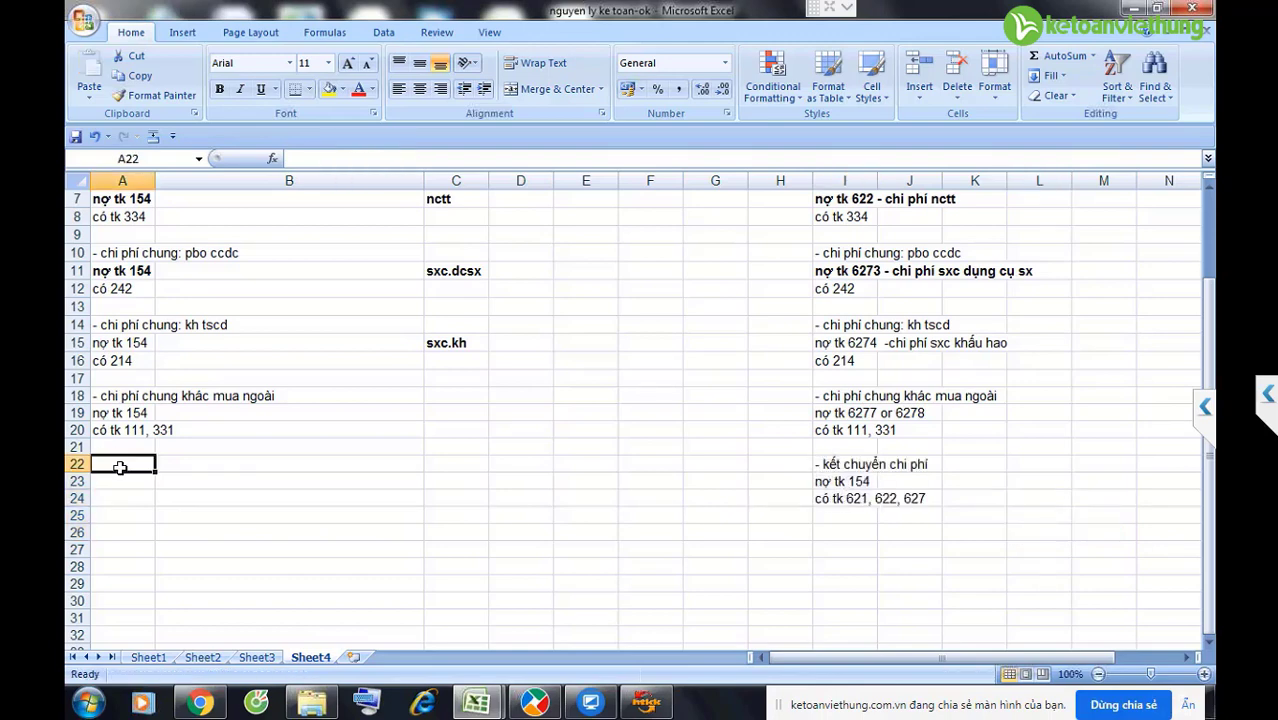
type("'-")
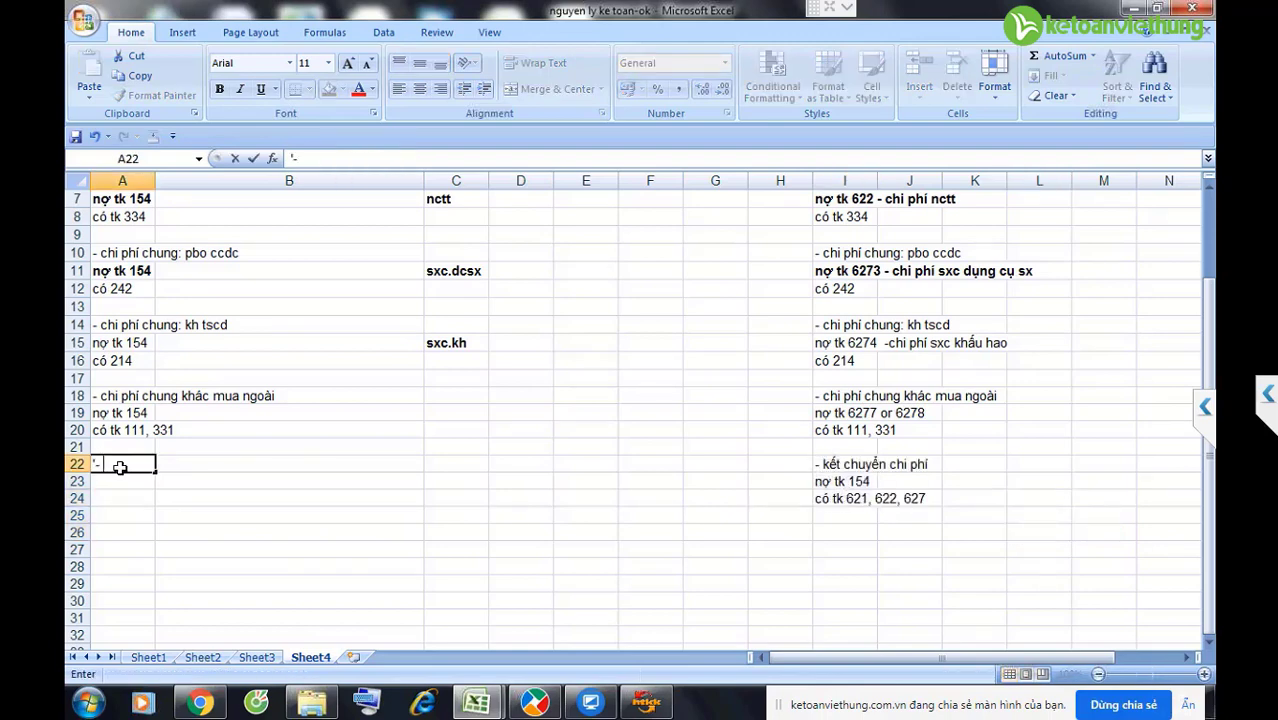
type(" Ket chuyển san ")
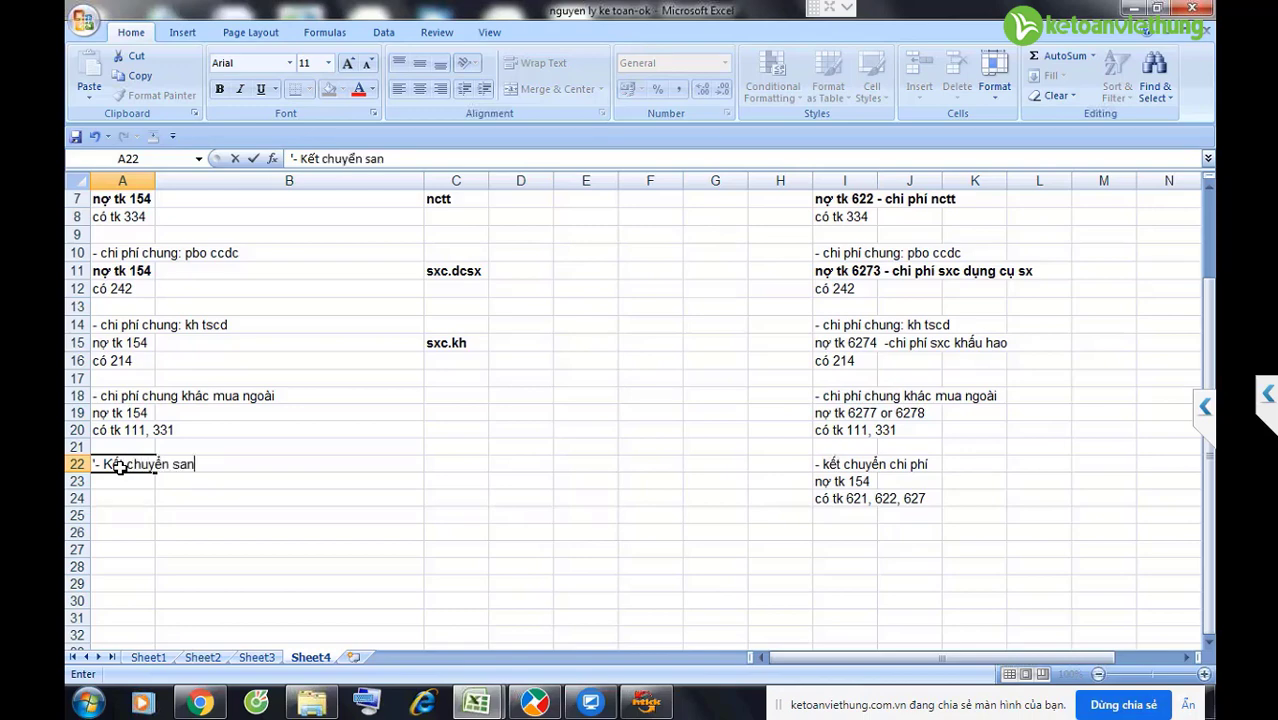
type("TK 155")
key("Return")
type("No")
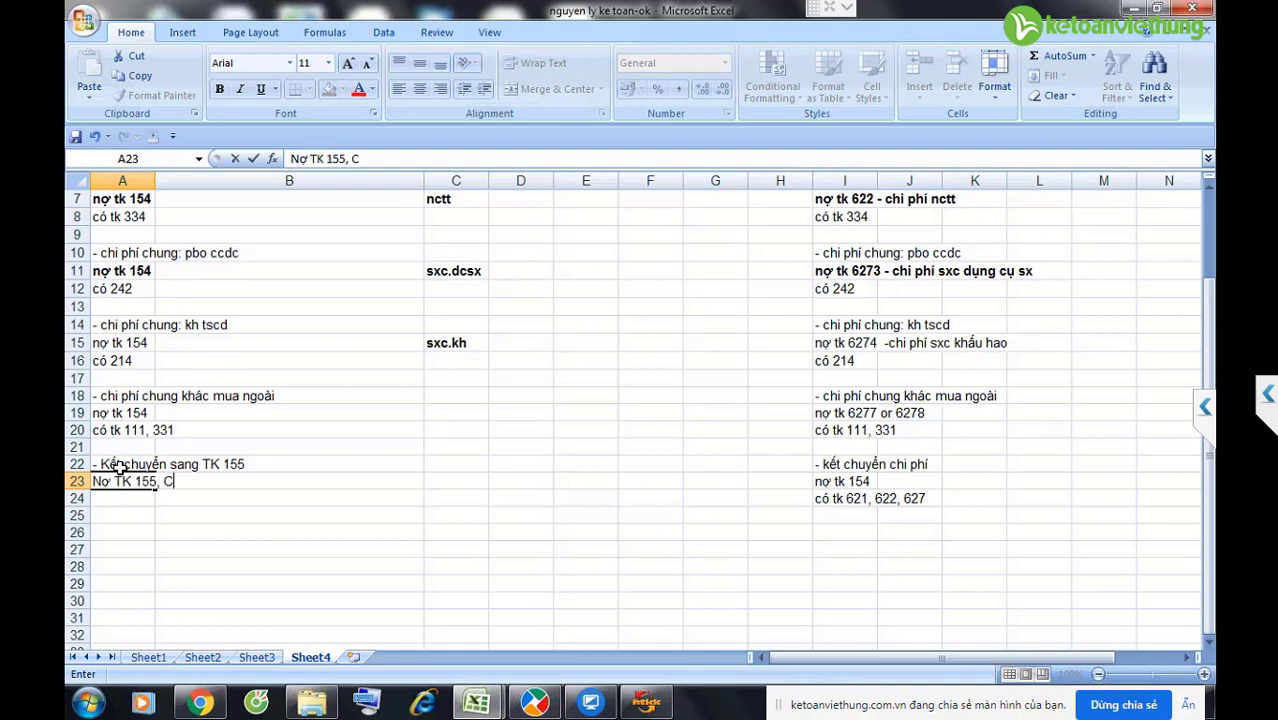
type(" TK 155, Có TK 154")
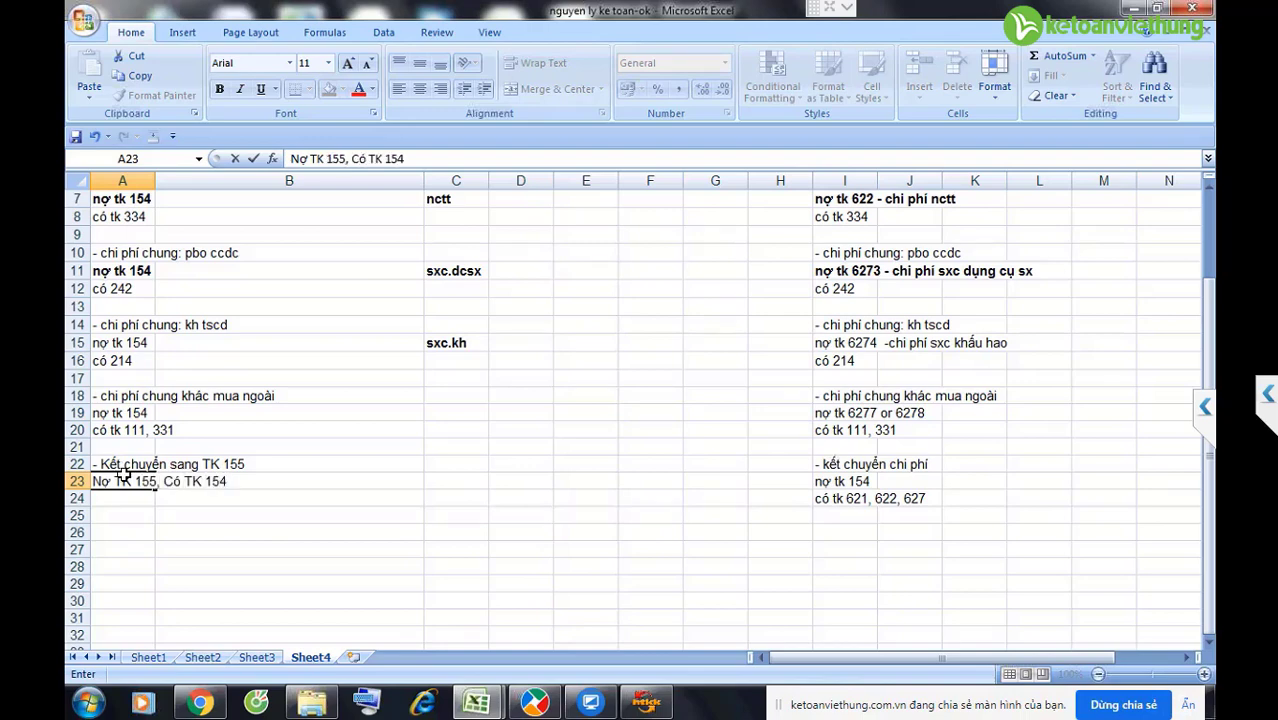
left_click(836, 518)
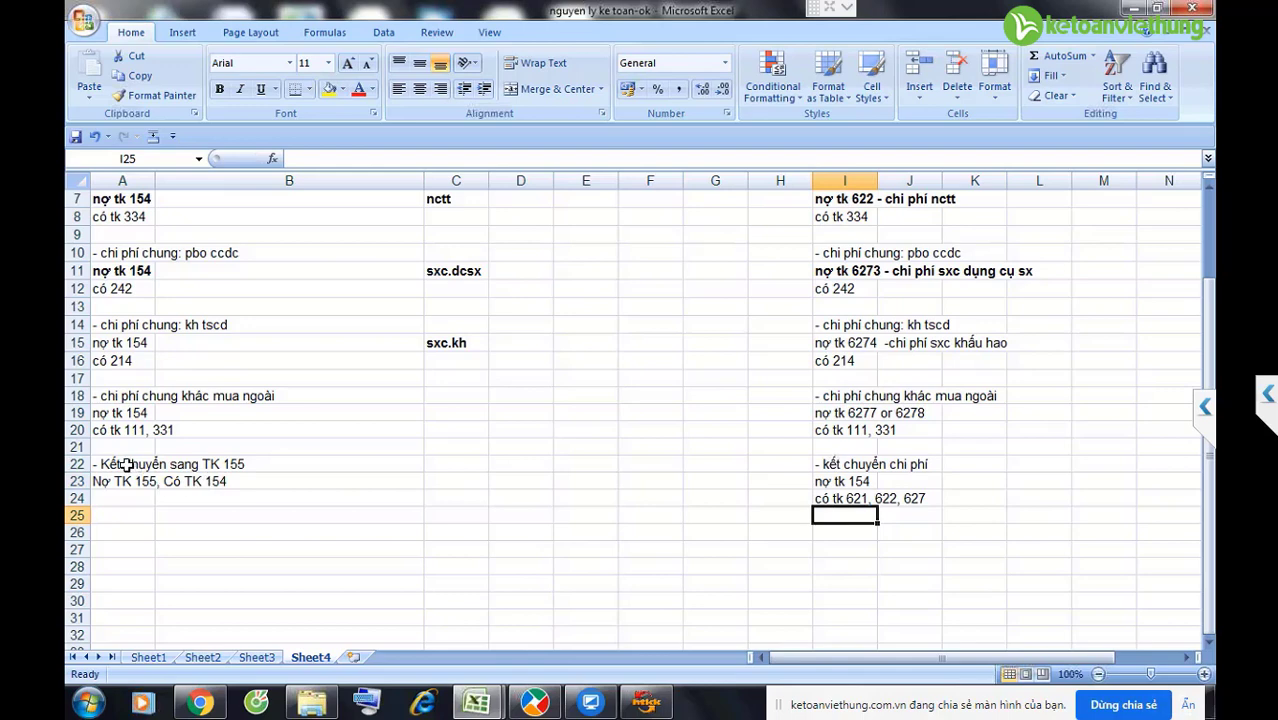
Step: Copy the account 155 transfer entry from A22:A23 to I26, and highlight the TT200 cost transfer entry in I22:I24
left_click_drag(125, 464, 122, 481)
key("ctrl+c")
left_click(845, 532)
key("ctrl+v")
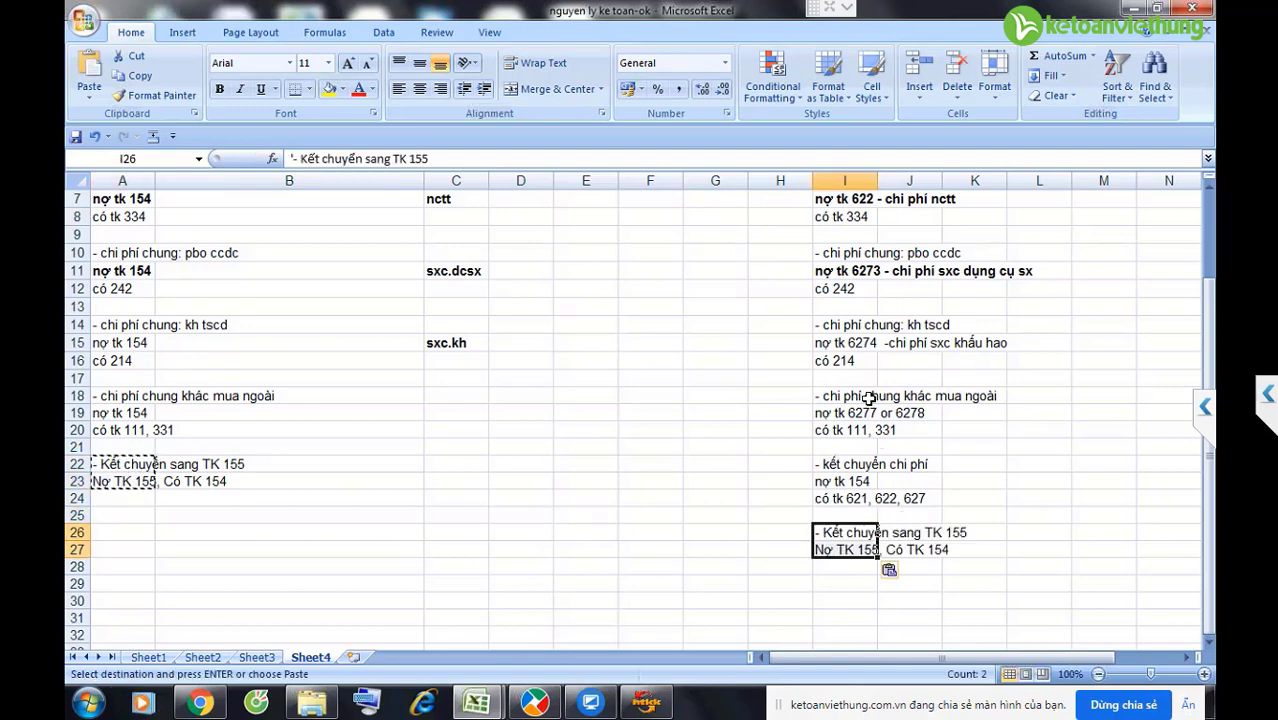
left_click(840, 466)
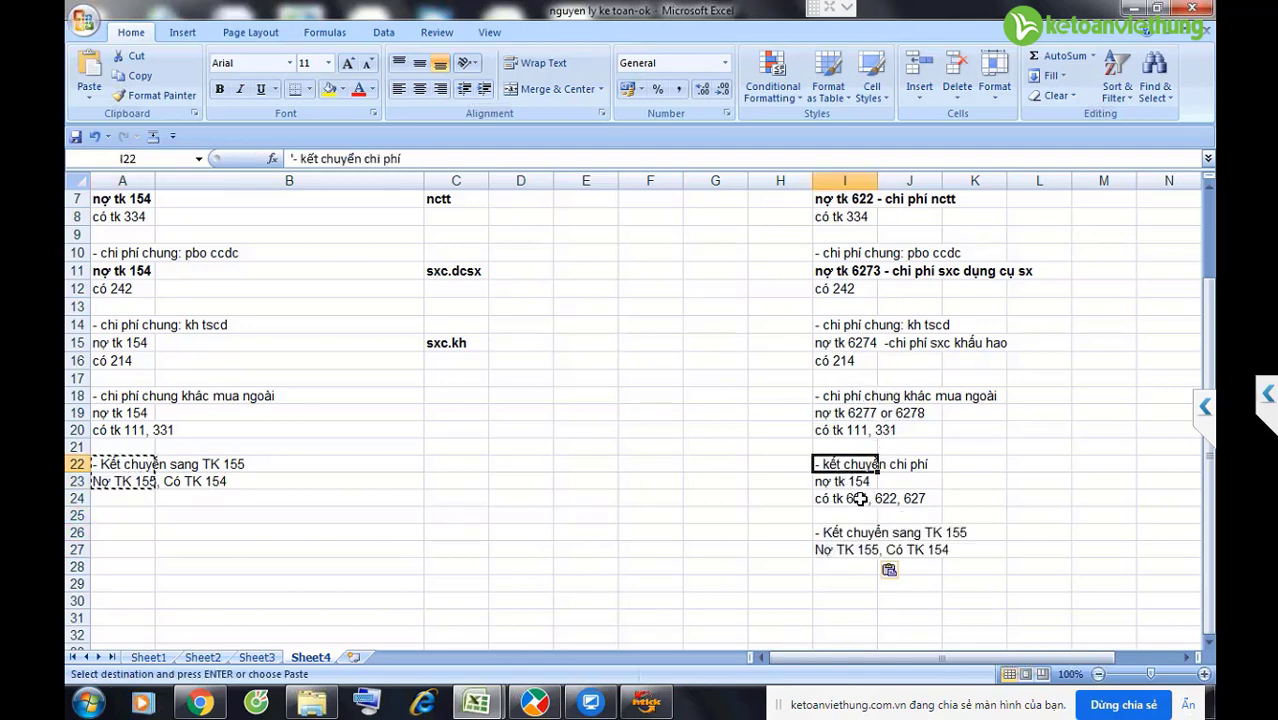
left_click(860, 499, "shift")
Step: Switch to MISA and review the warehouse vouchers and production order LSX00012 with its material norms
left_click(534, 703)
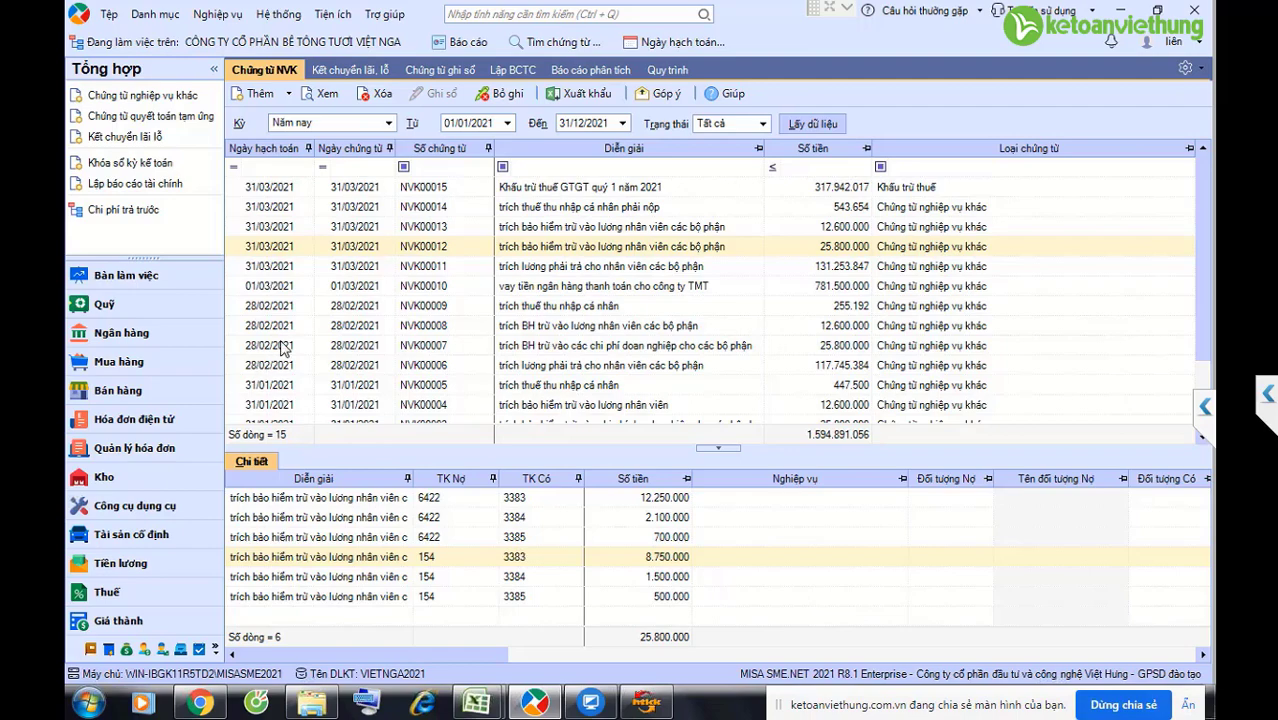
left_click(160, 478)
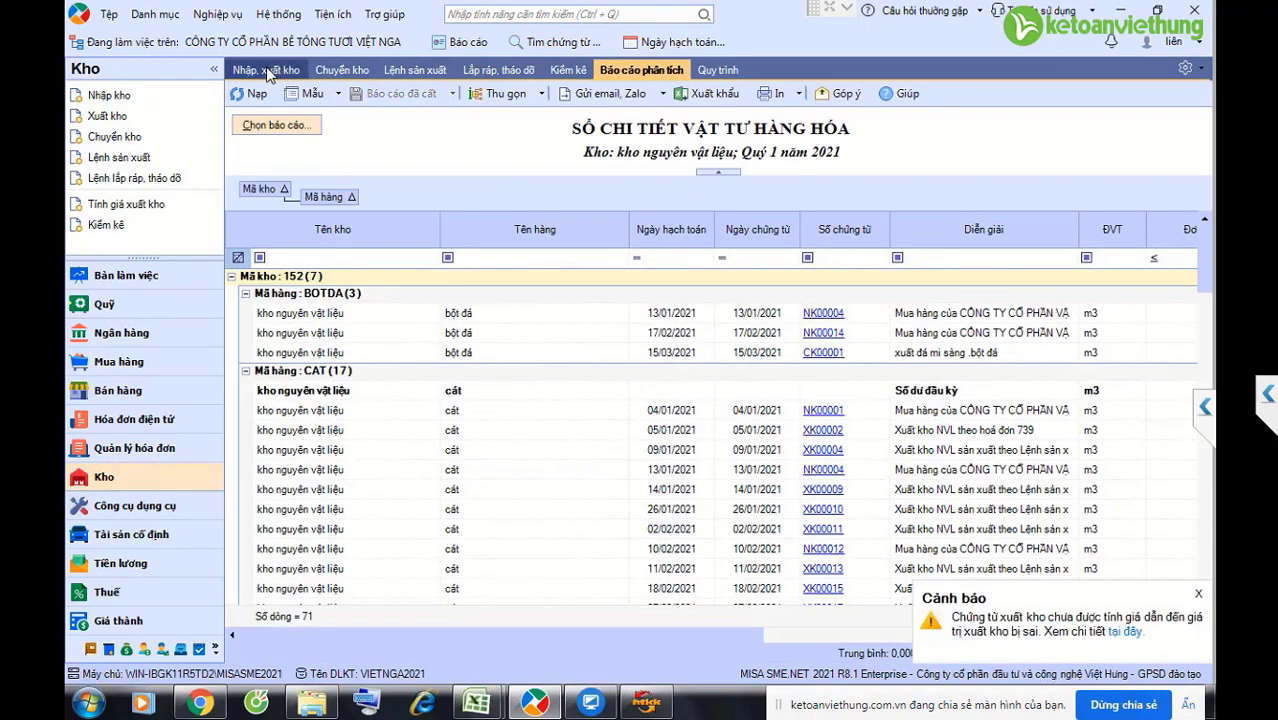
left_click(272, 72)
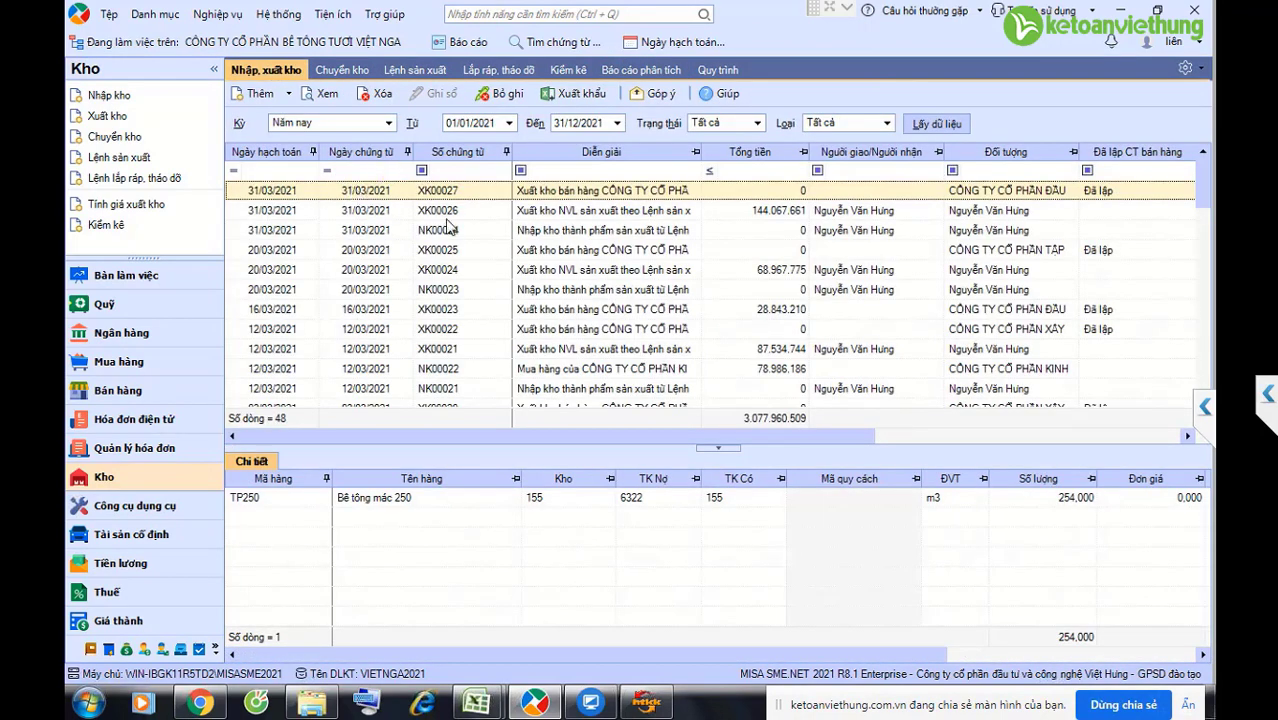
left_click(414, 70)
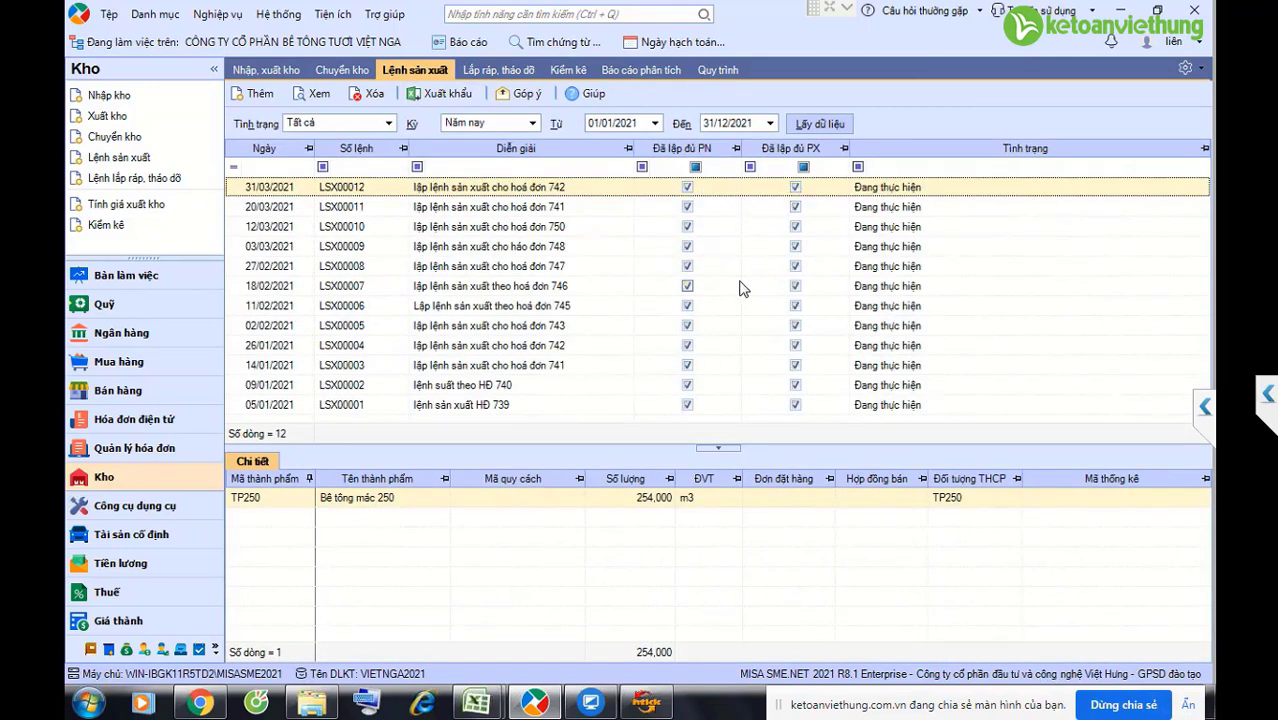
double_click(492, 190)
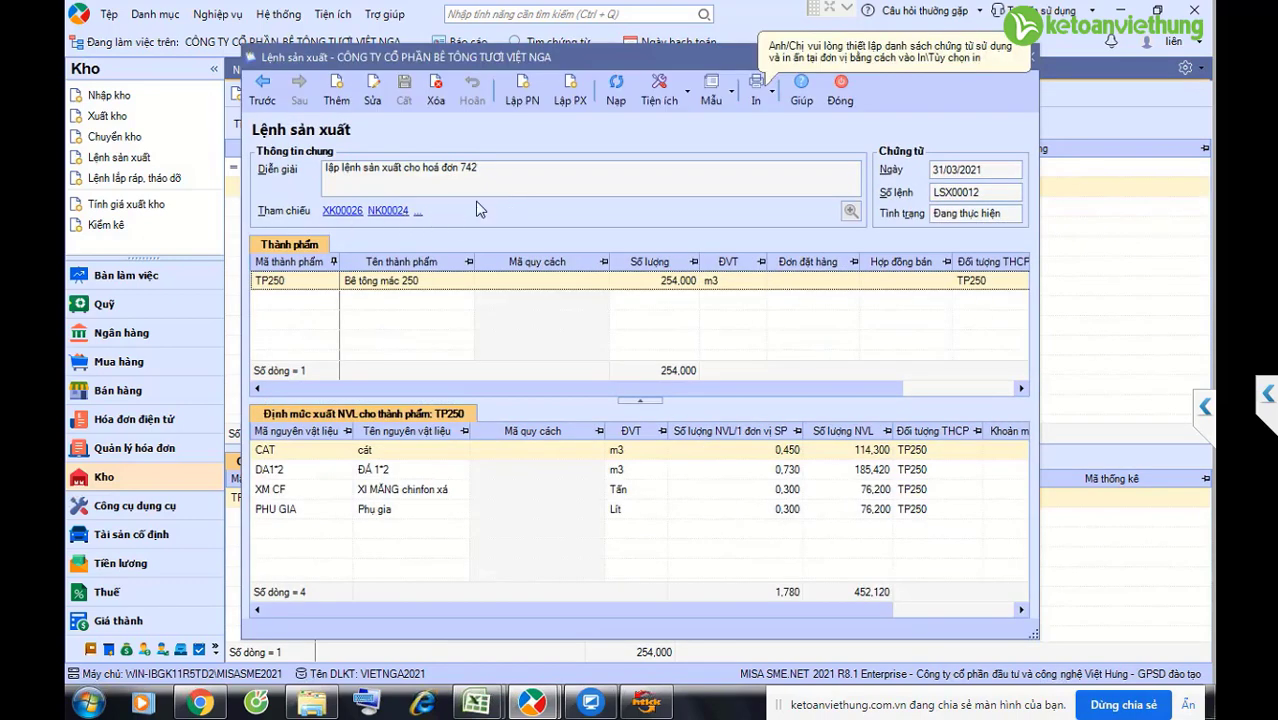
left_click(840, 88)
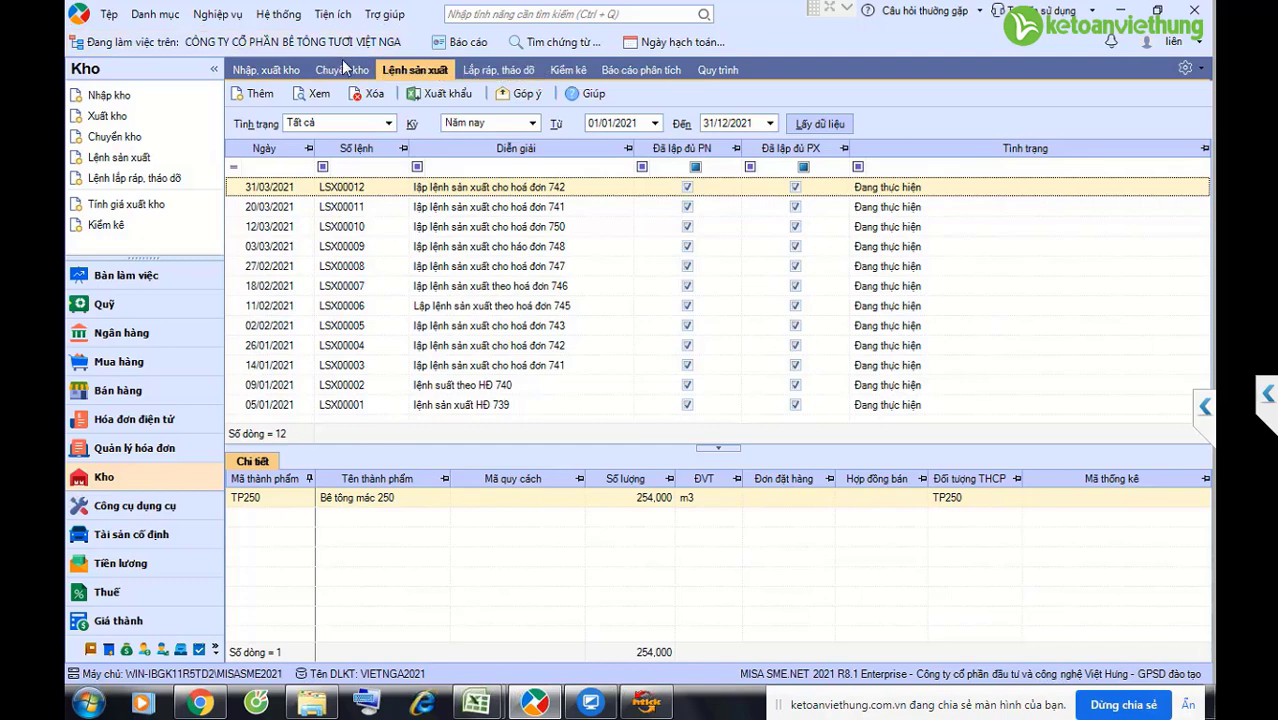
Step: Search the vouchers dated 01/01/2021 to 31/12/2021 whose debit account (Tài khoản Nợ) starts with 154
left_click(540, 42)
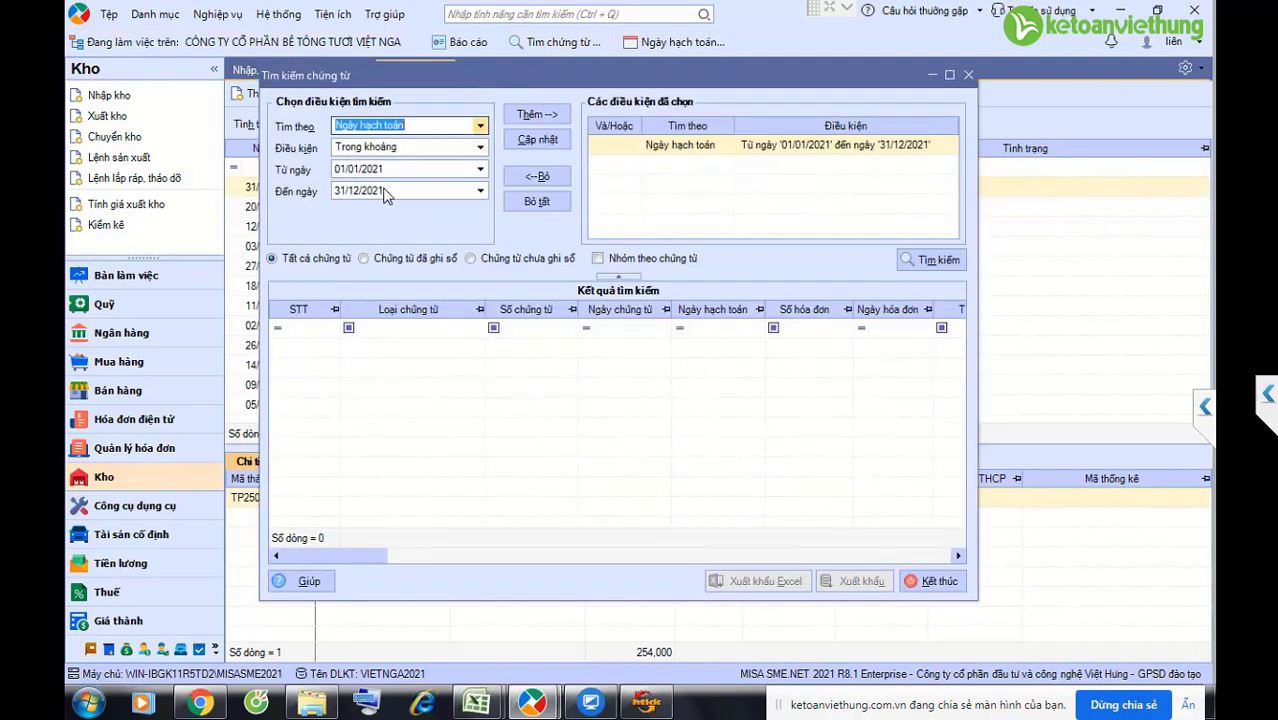
left_click(537, 114)
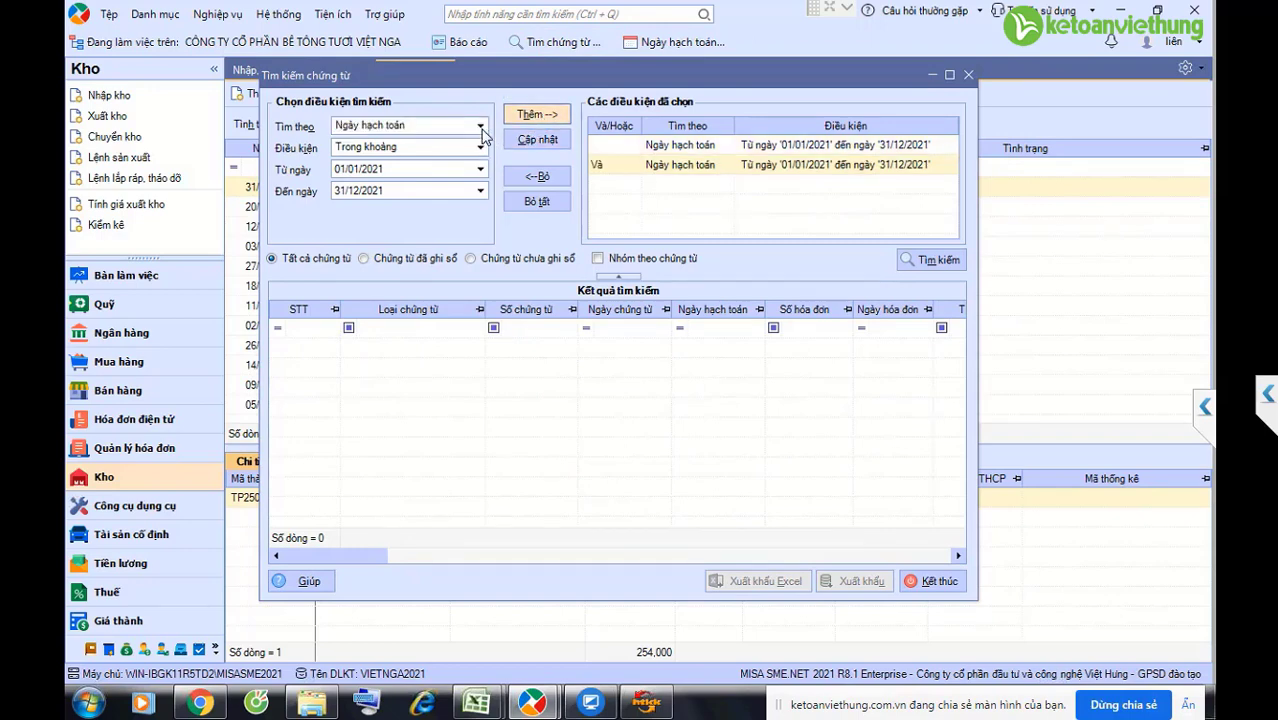
left_click(481, 125)
left_click(400, 223)
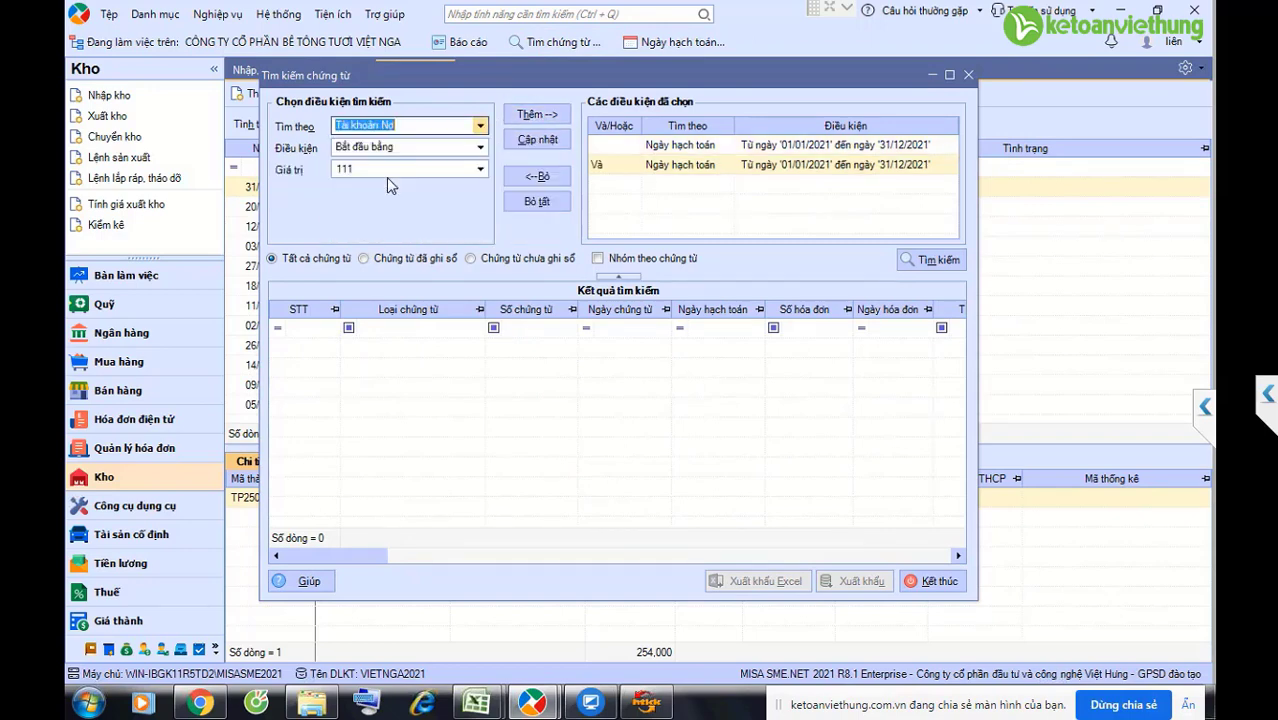
left_click(382, 169)
type("154")
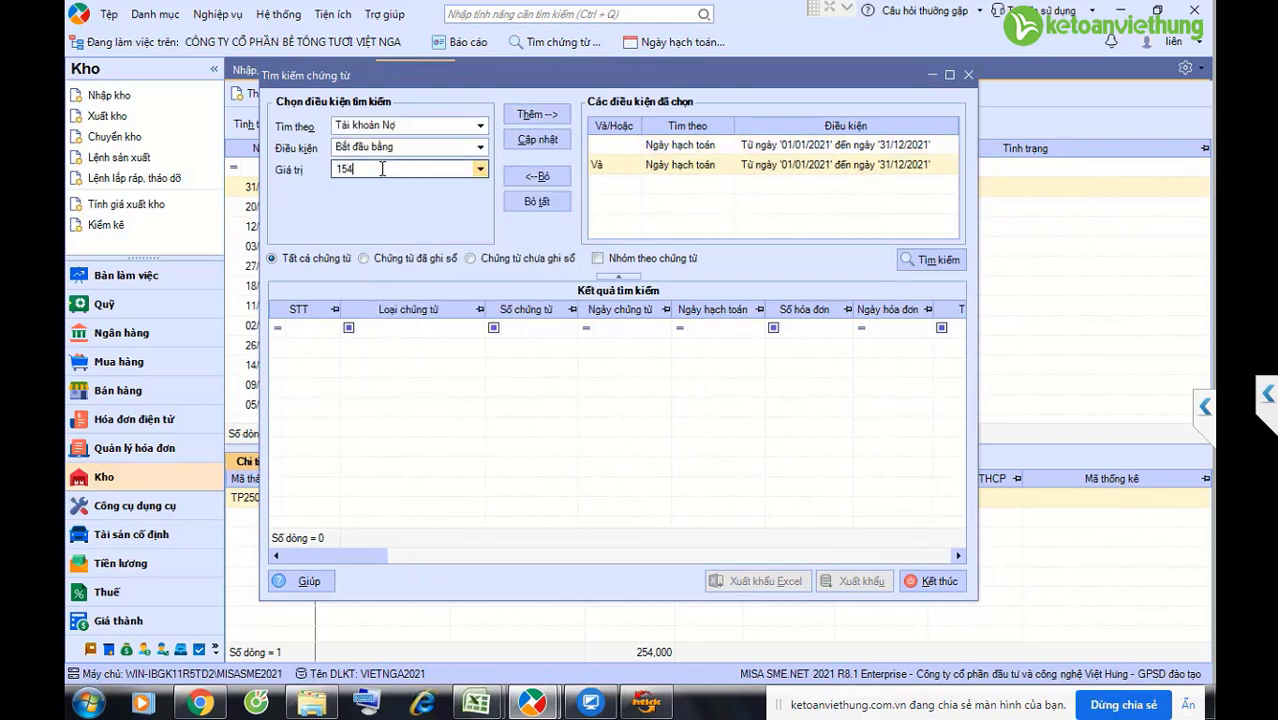
left_click(530, 142)
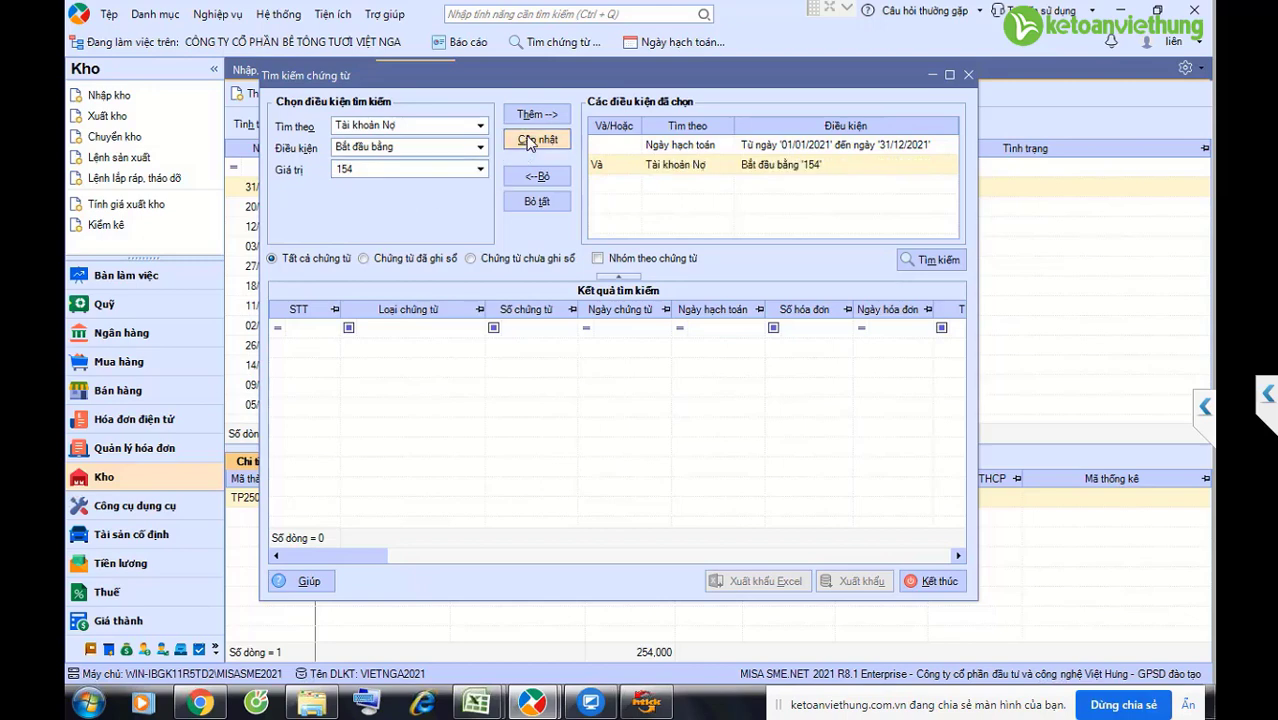
left_click(930, 260)
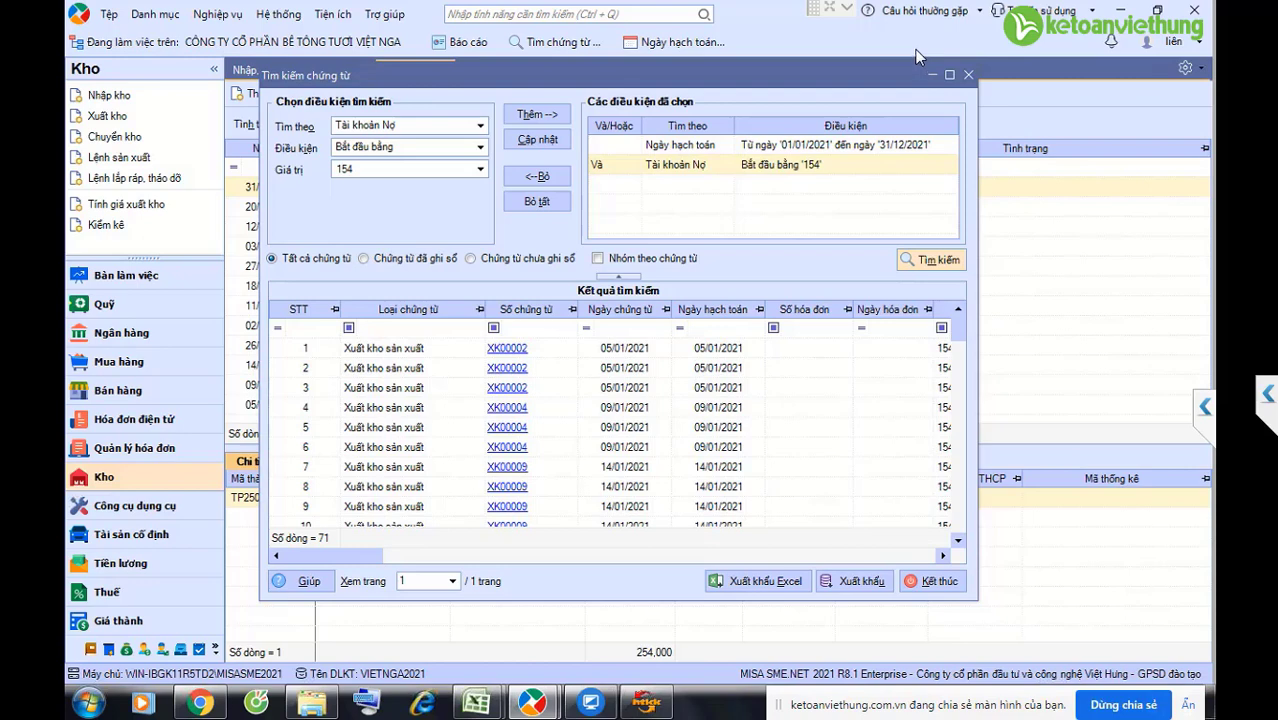
Step: Maximize the voucher search results and examine the cost item codes offered by the "Khoản mục chi phí" filter
left_click(950, 75)
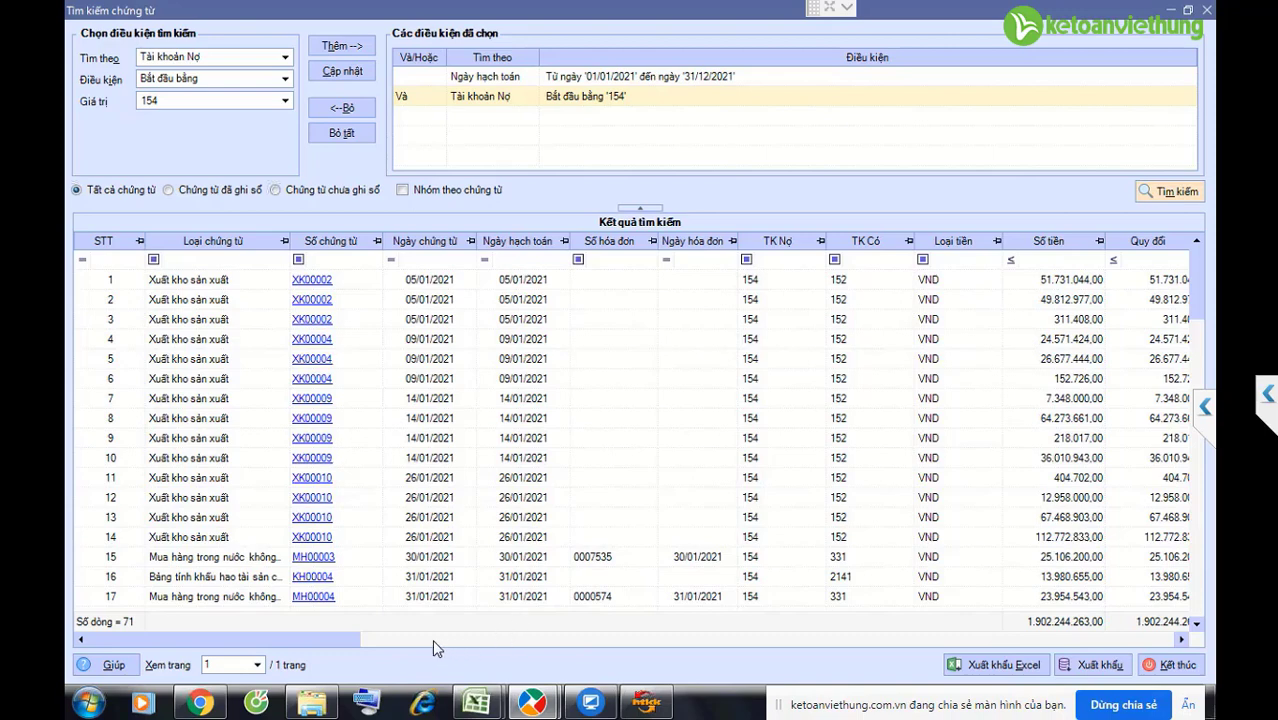
left_click_drag(330, 638, 590, 641)
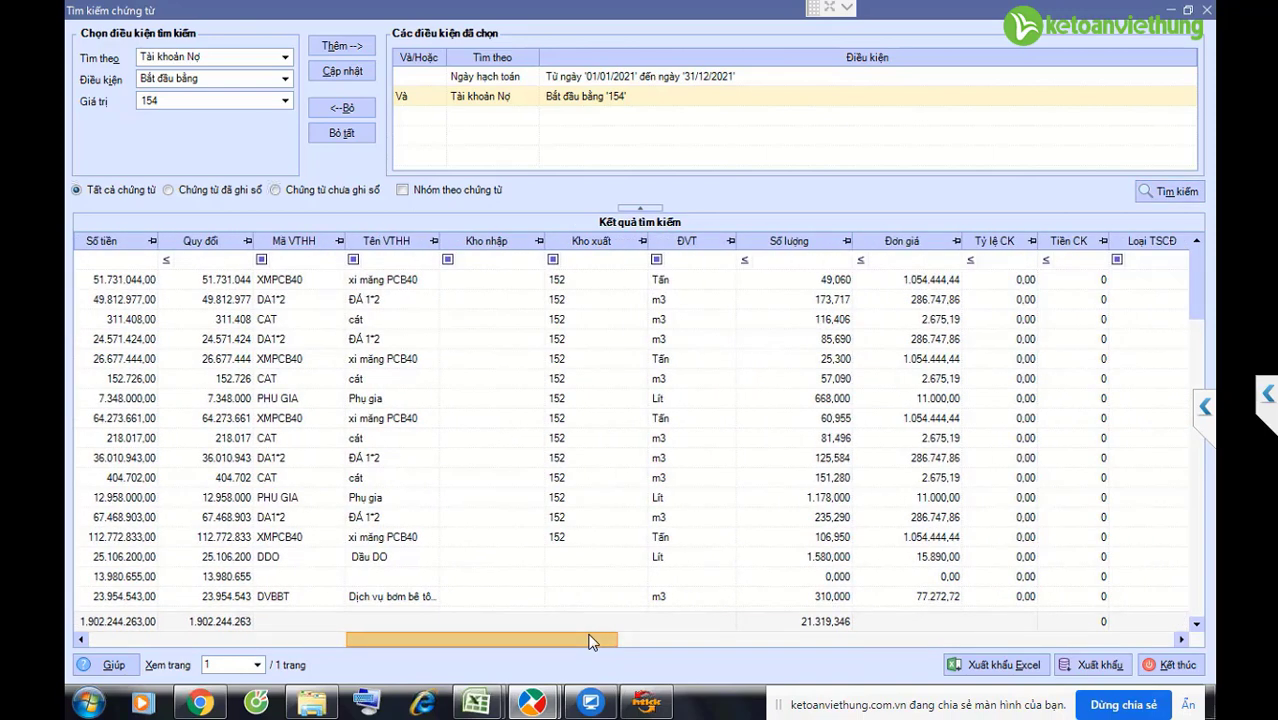
left_click(655, 640)
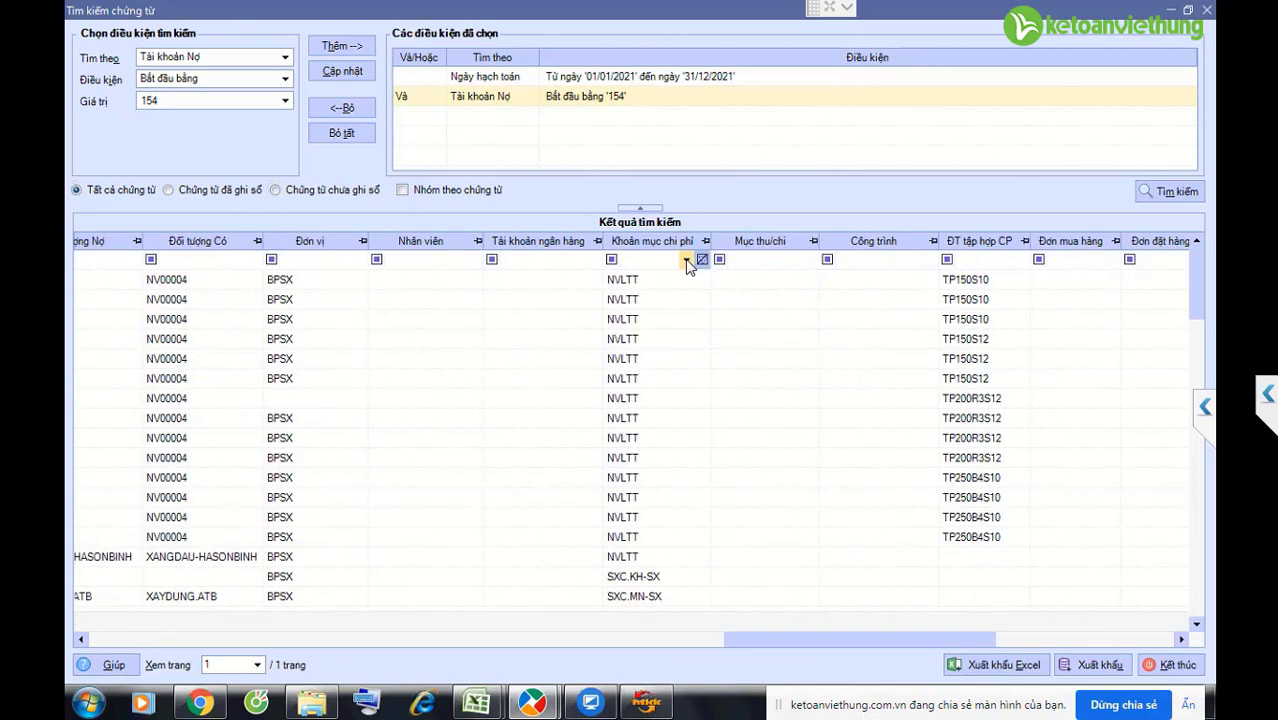
left_click(688, 263)
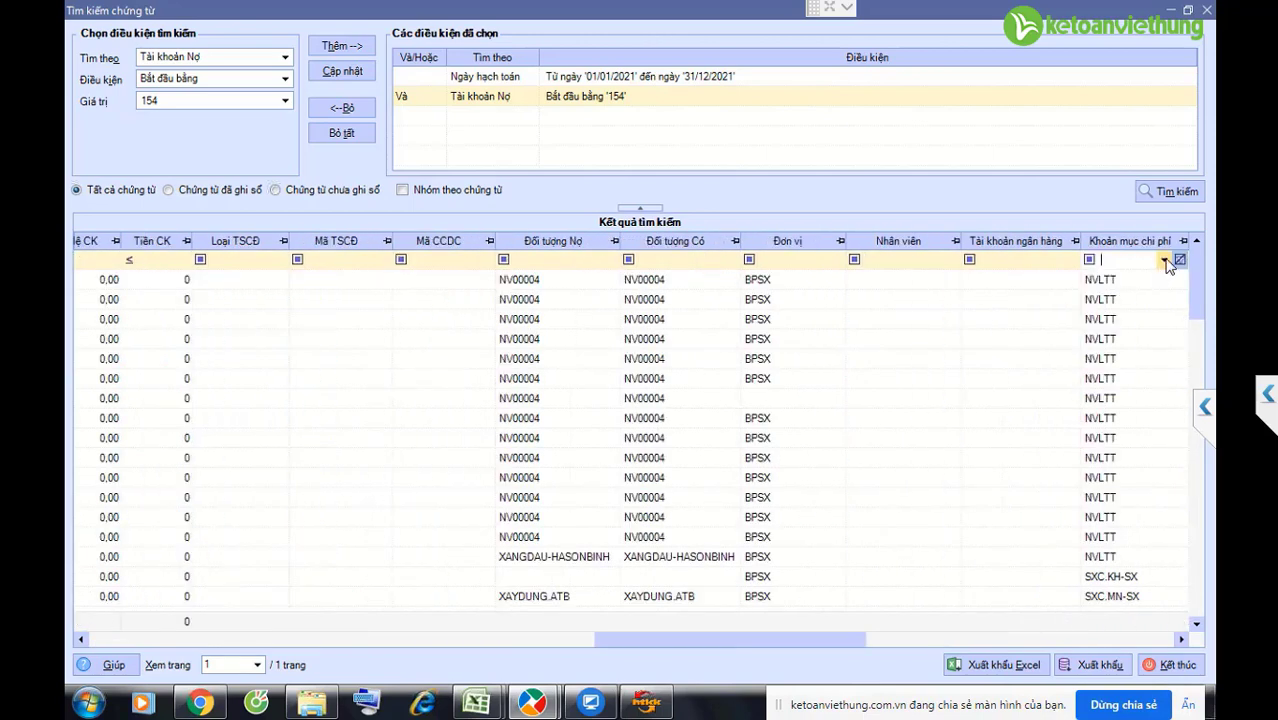
left_click(1164, 260)
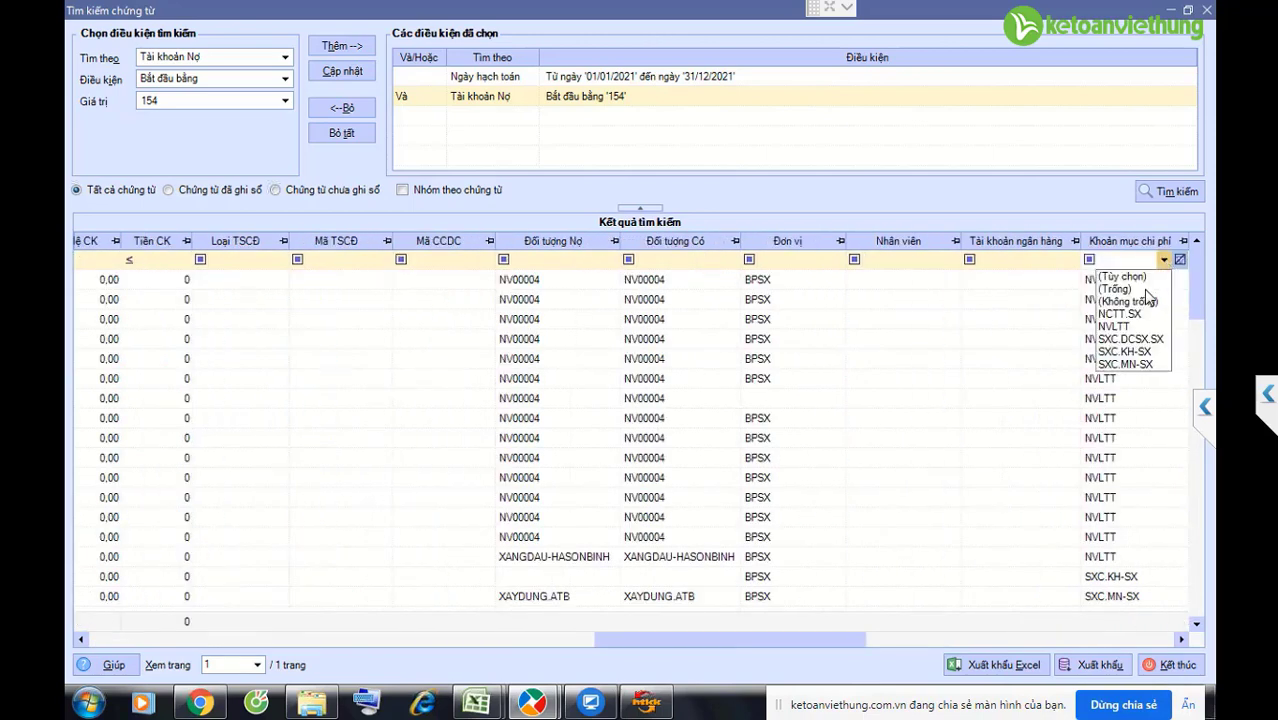
left_click(1106, 336)
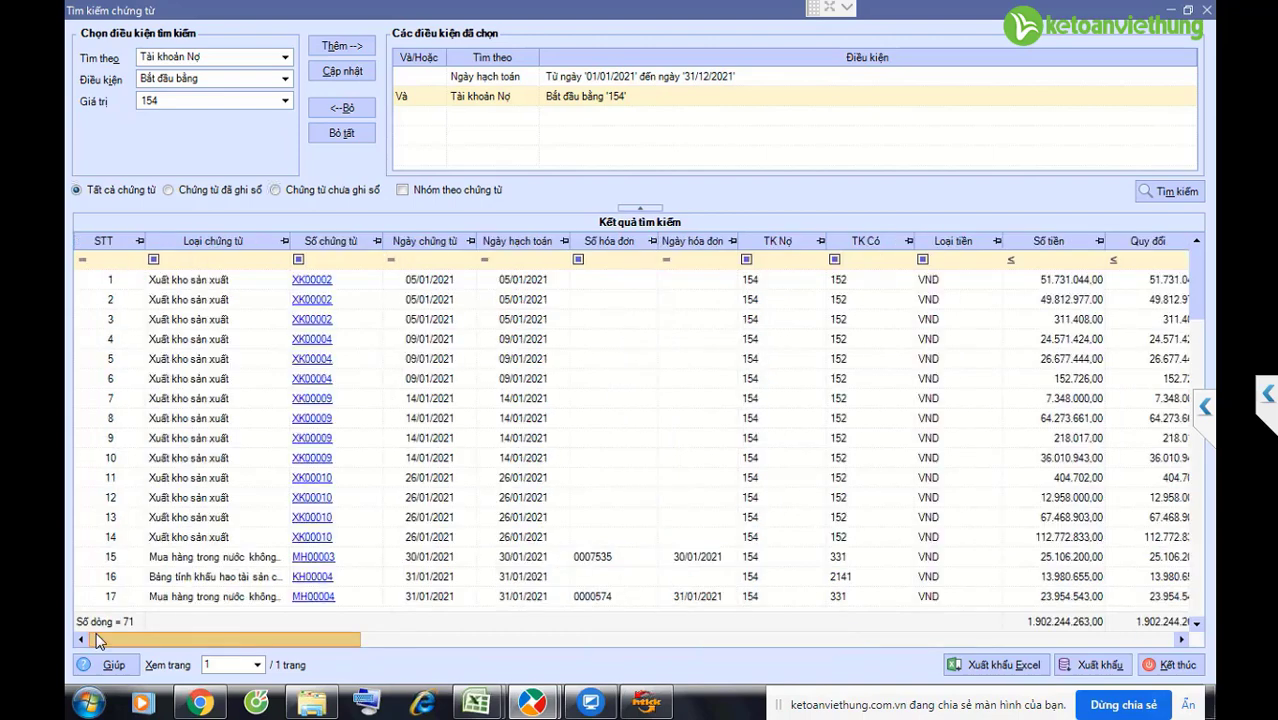
Step: Open issue voucher XK00002, check the cost item of each material in its statistics details, and close the voucher
left_click(316, 287)
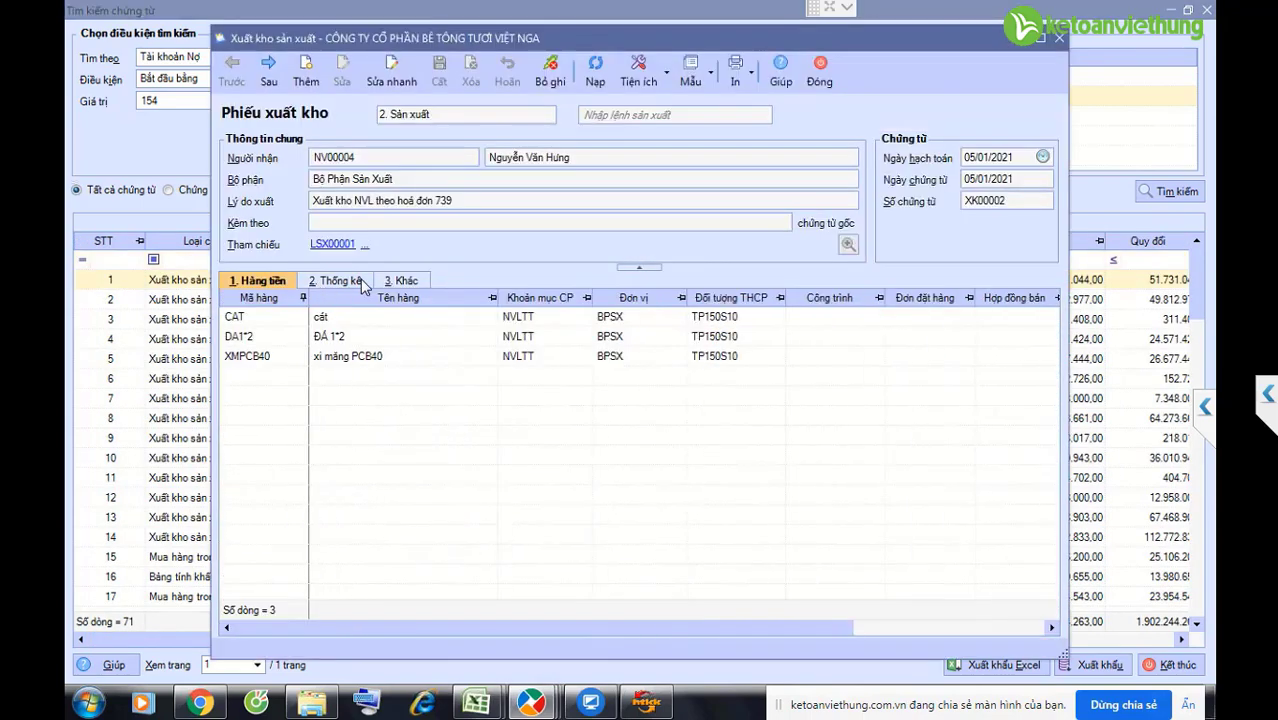
left_click(362, 284)
left_click(538, 320)
left_click(540, 339)
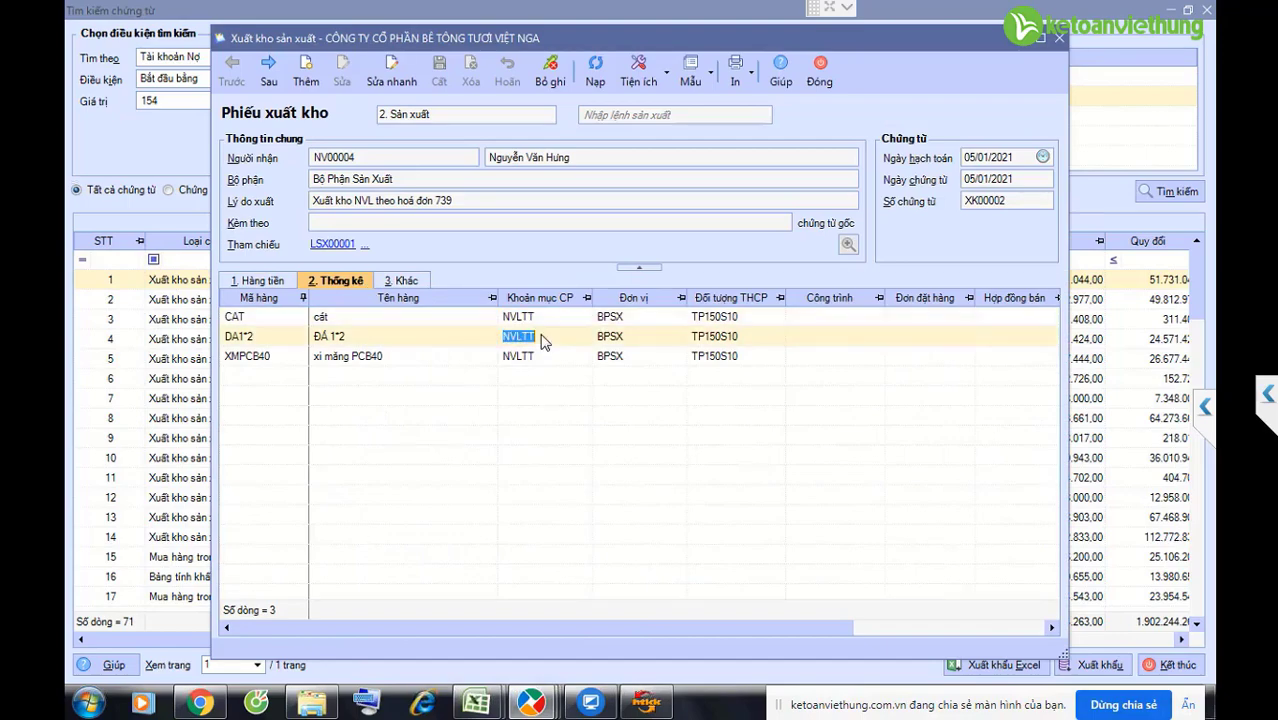
left_click(820, 72)
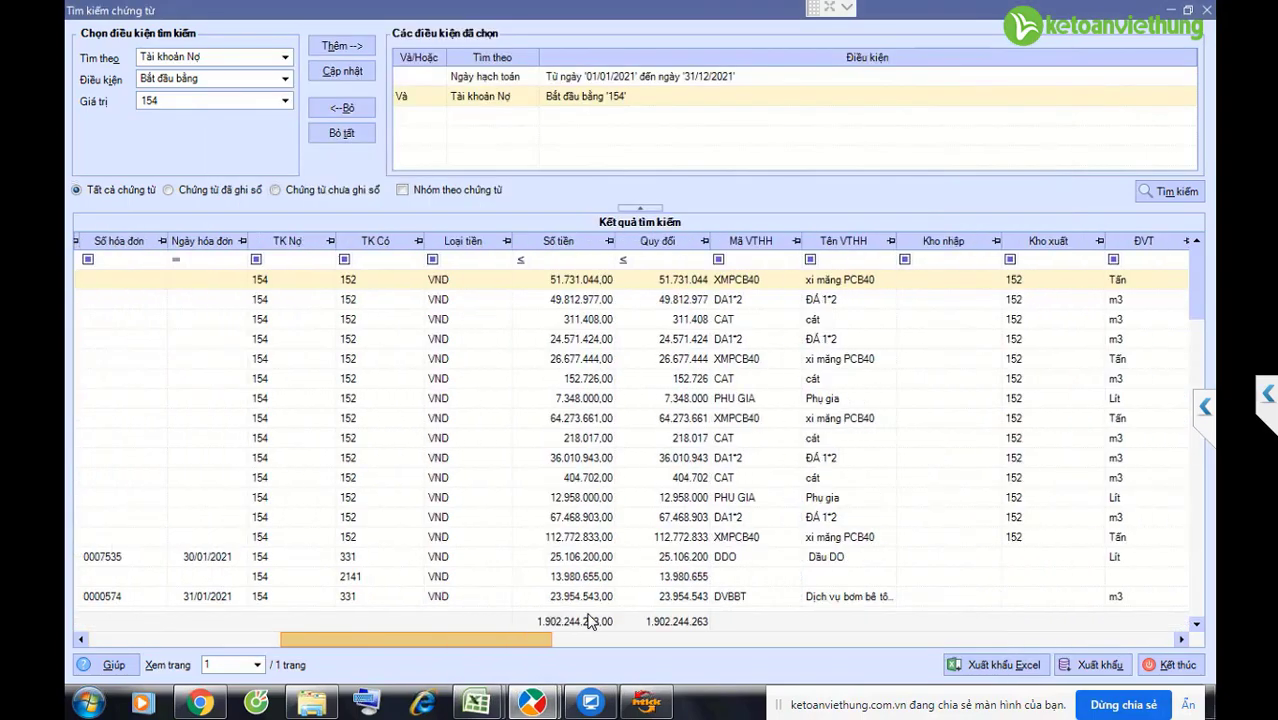
Step: Filter the search results to rows with an empty (Trống) "Khoản mục chi phí" to check for missing cost items, and clear that filter
scroll(590, 620, "right", 5)
scroll(600, 622, "right", 5)
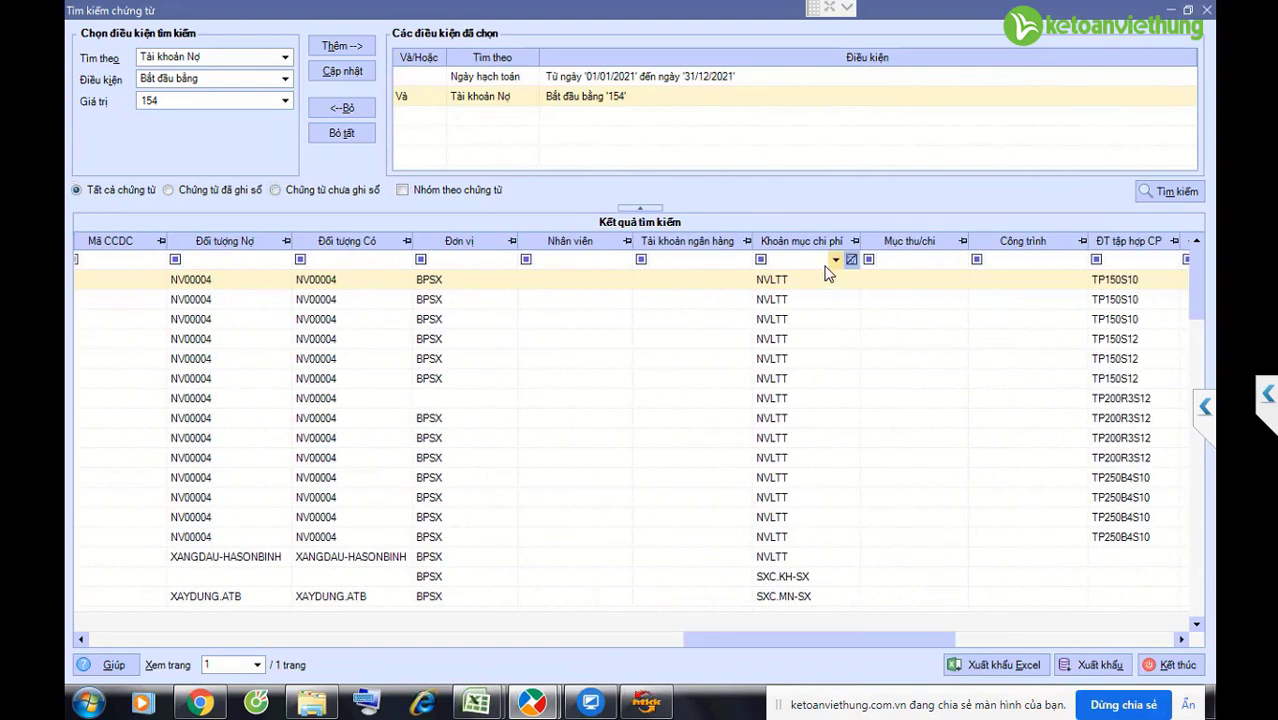
left_click(836, 259)
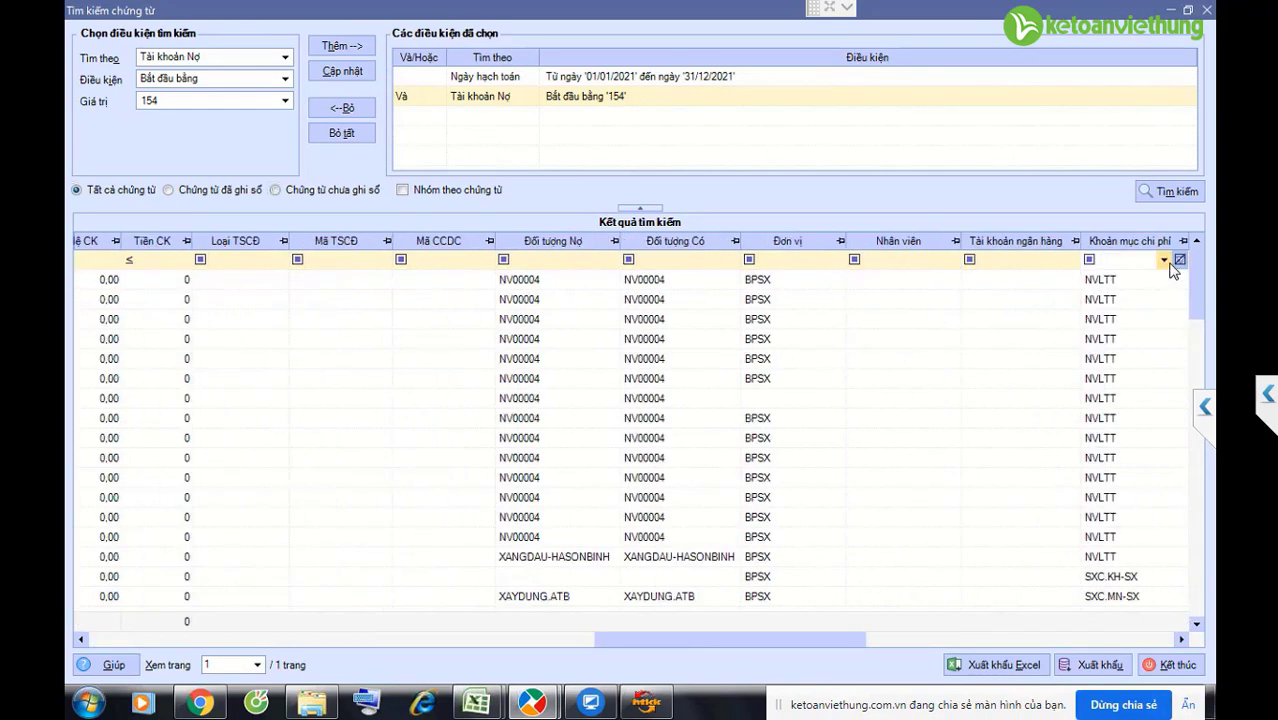
left_click(1164, 259)
left_click(1127, 290)
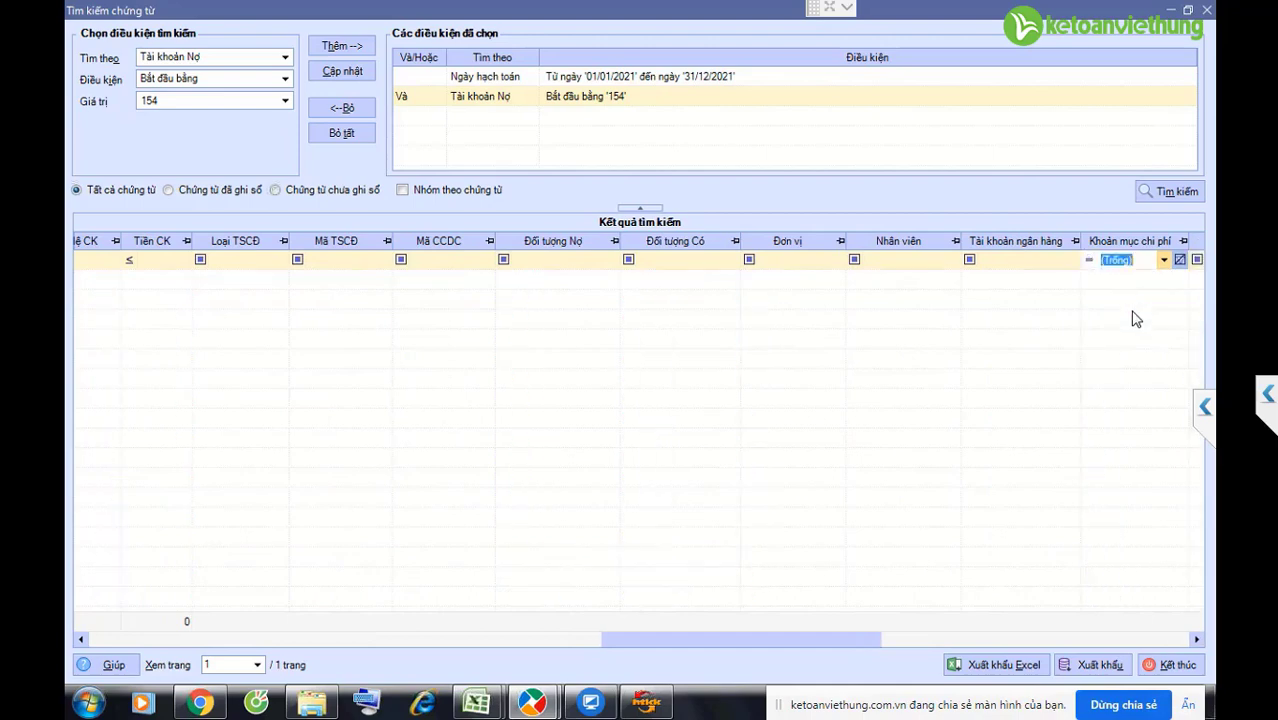
scroll(581, 645, "left", 1)
scroll(577, 645, "left", 10)
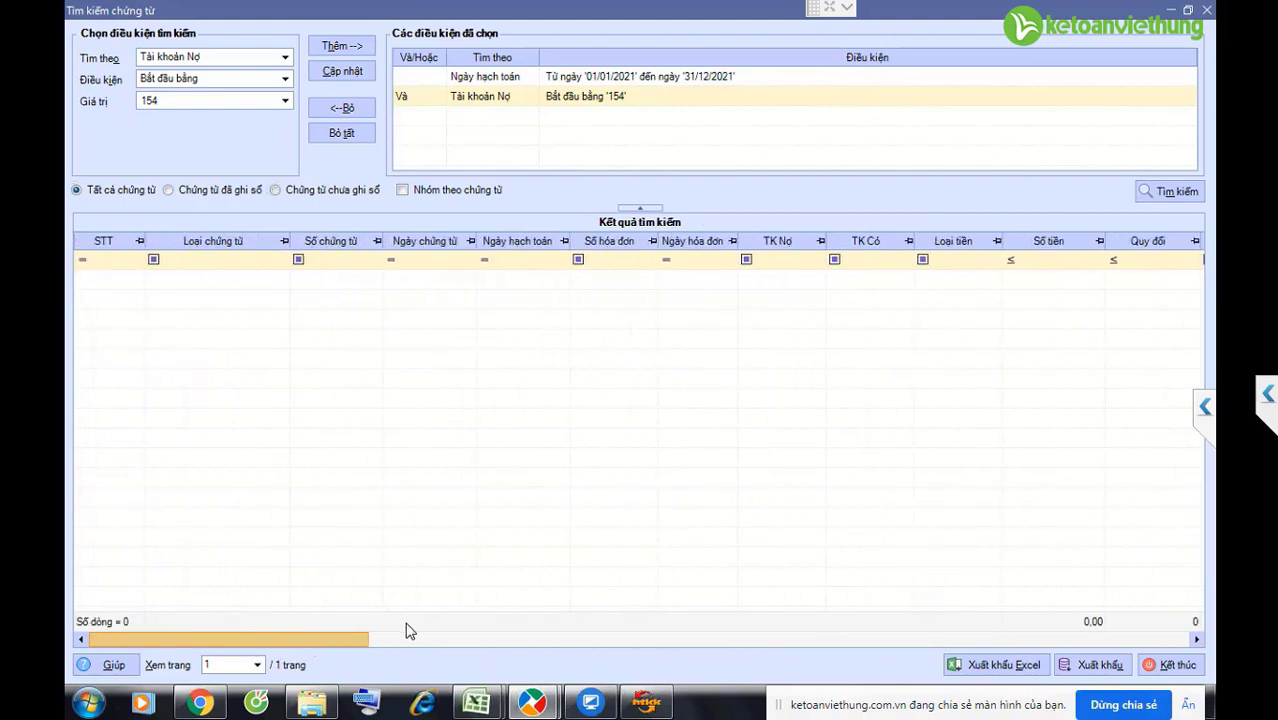
scroll(408, 630, "right", 10)
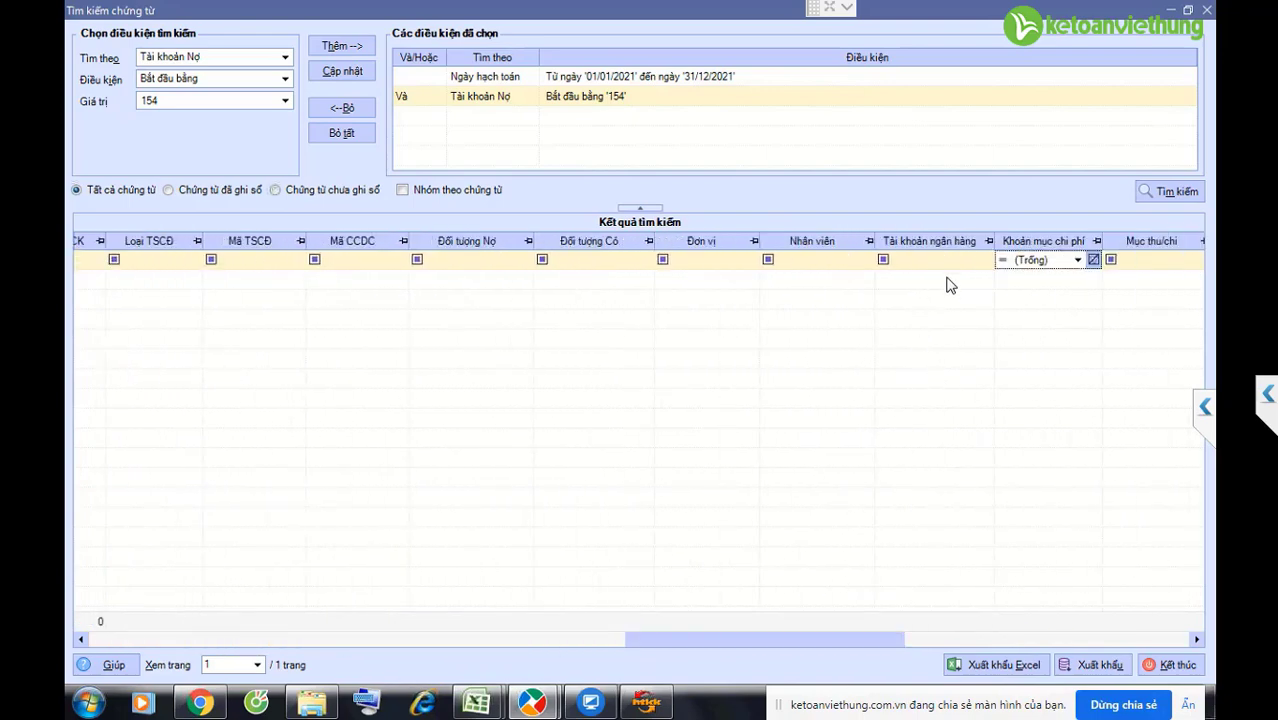
left_click(1020, 262)
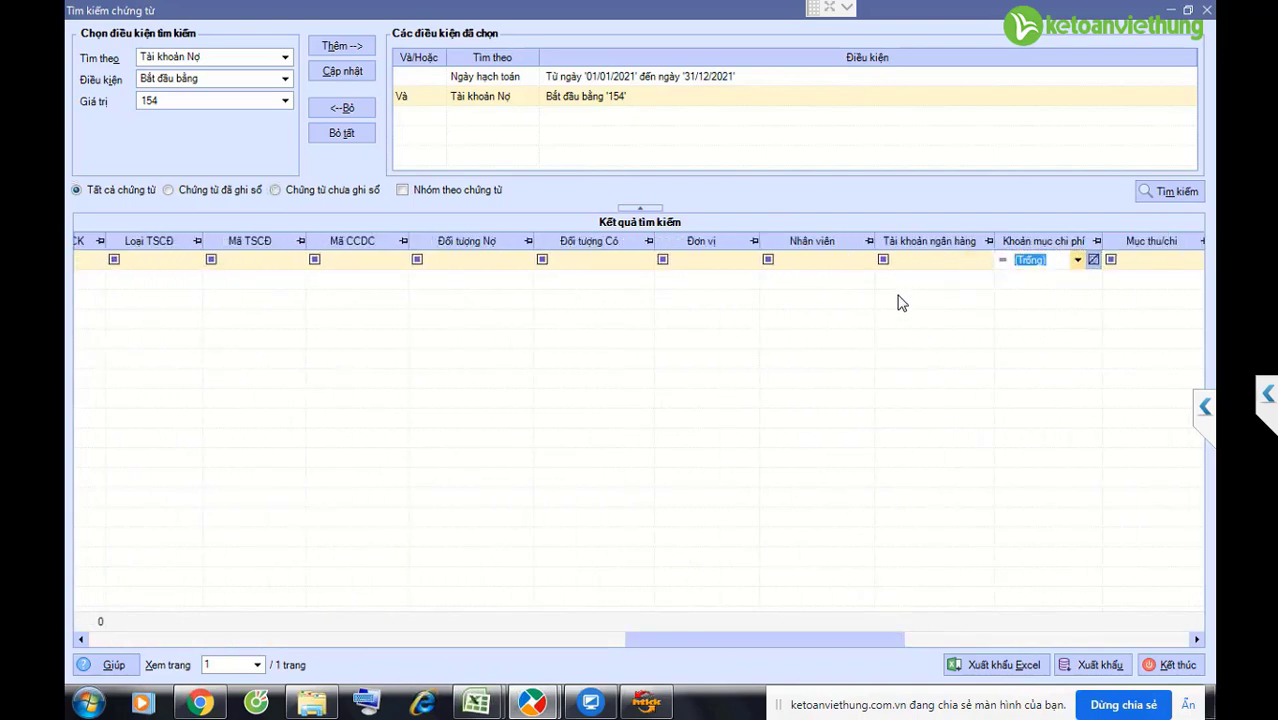
key("BackSpace")
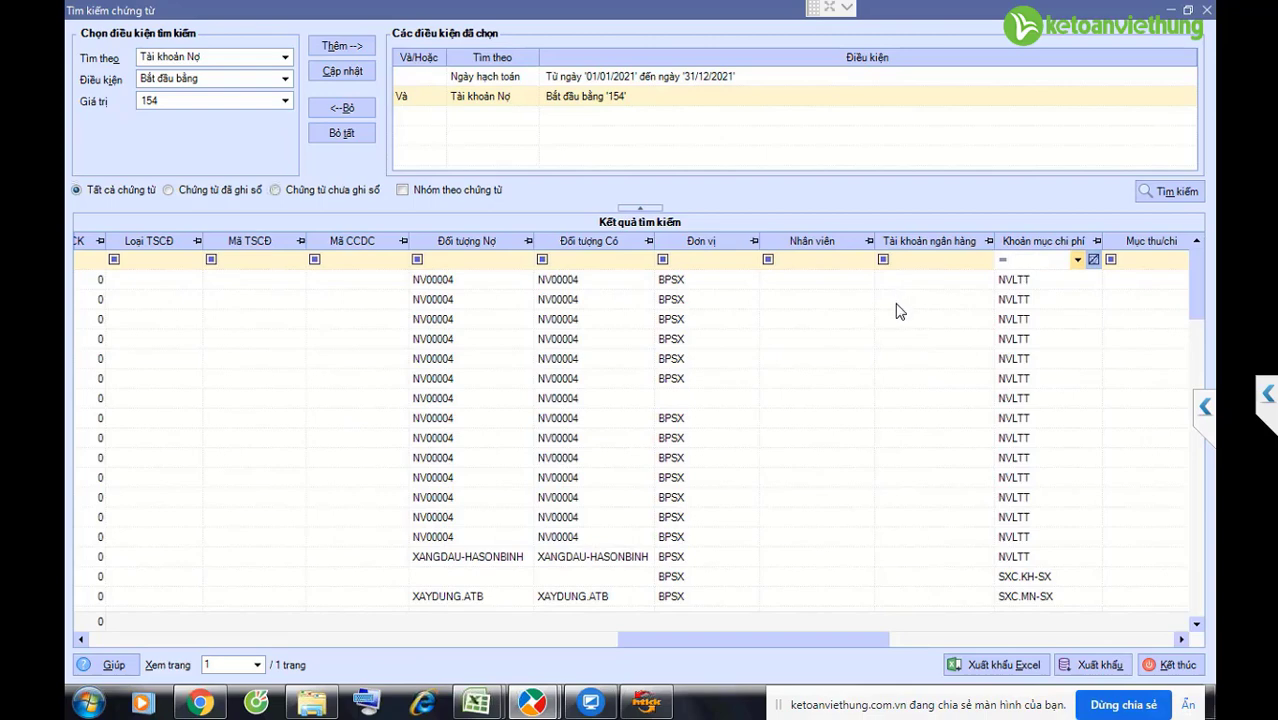
Step: Filter the results to cost item NVLTT with an empty (Trống) "ĐT tập hợp CP" and examine the accounts, amounts and voucher numbers of the remaining rows
left_click(1077, 260)
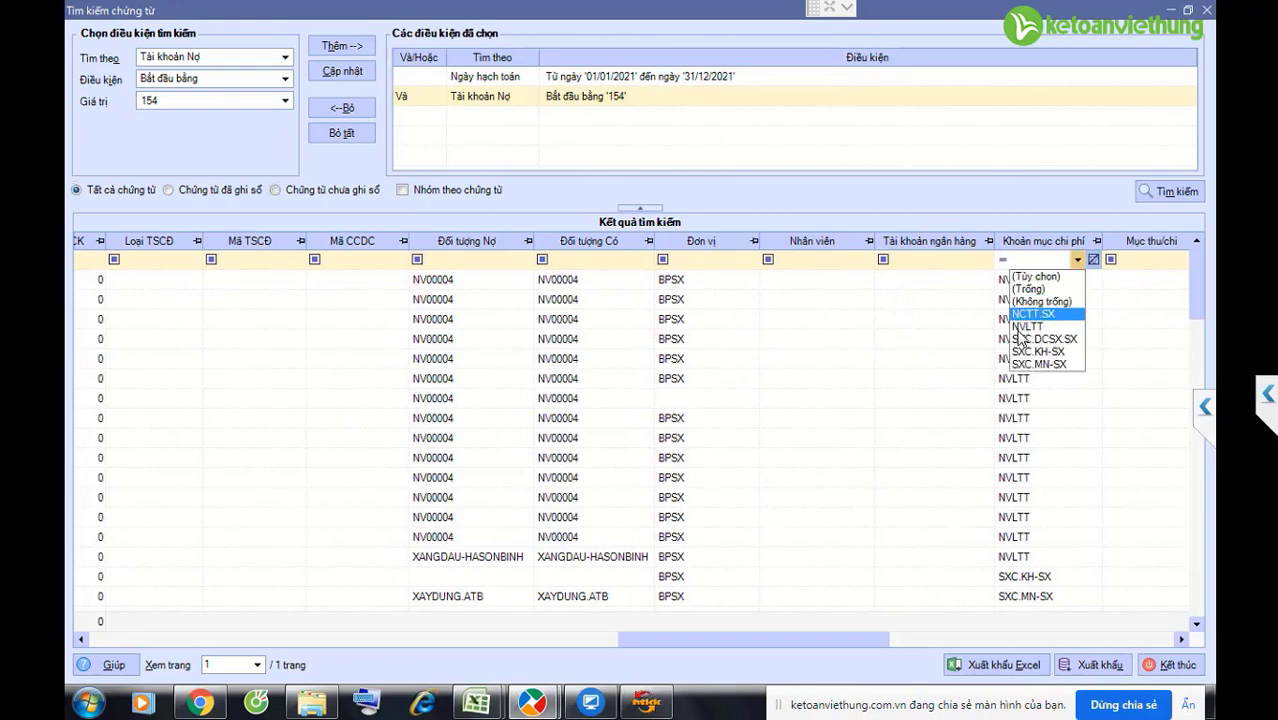
left_click(1027, 326)
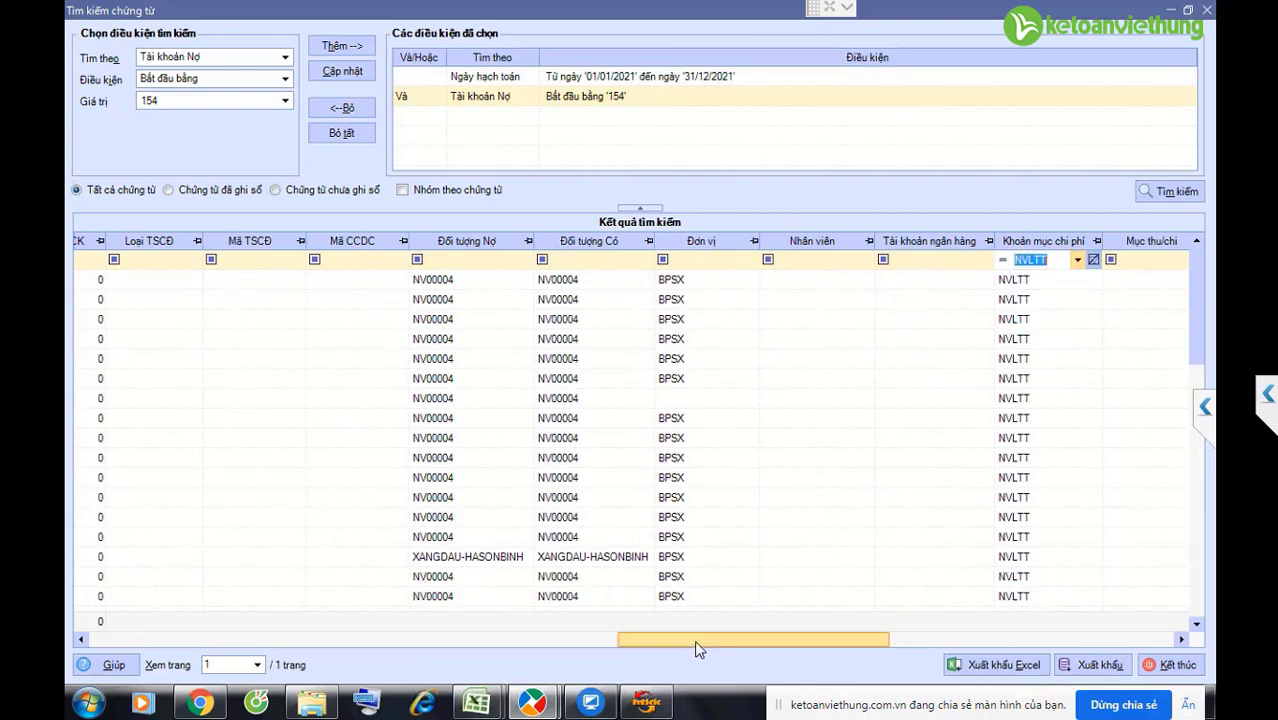
left_click_drag(694, 640, 863, 635)
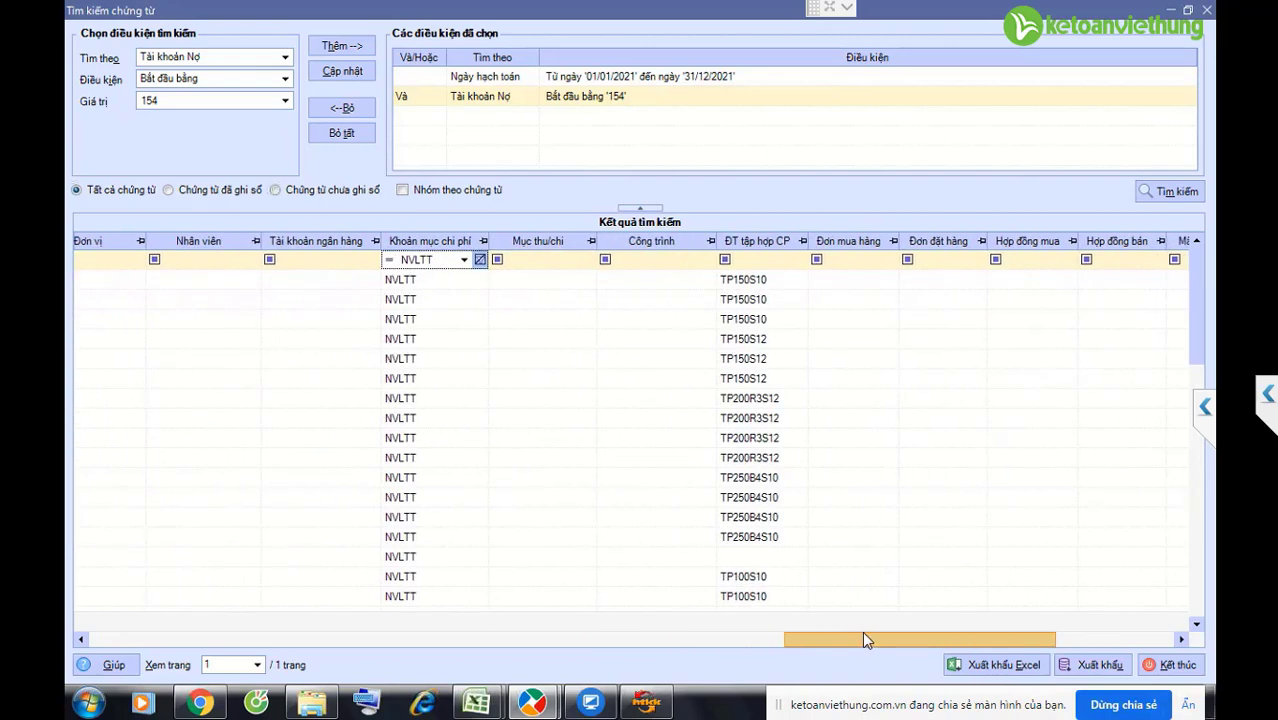
left_click(783, 260)
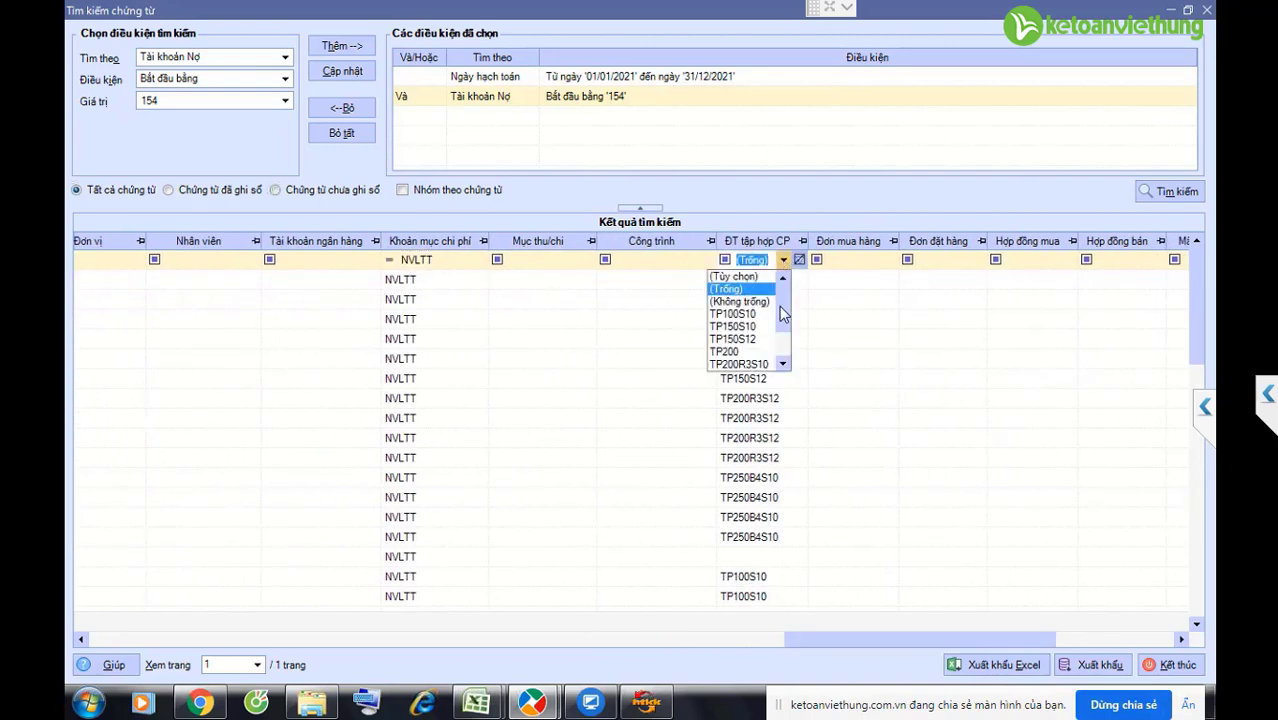
left_click(752, 291)
left_click(416, 283)
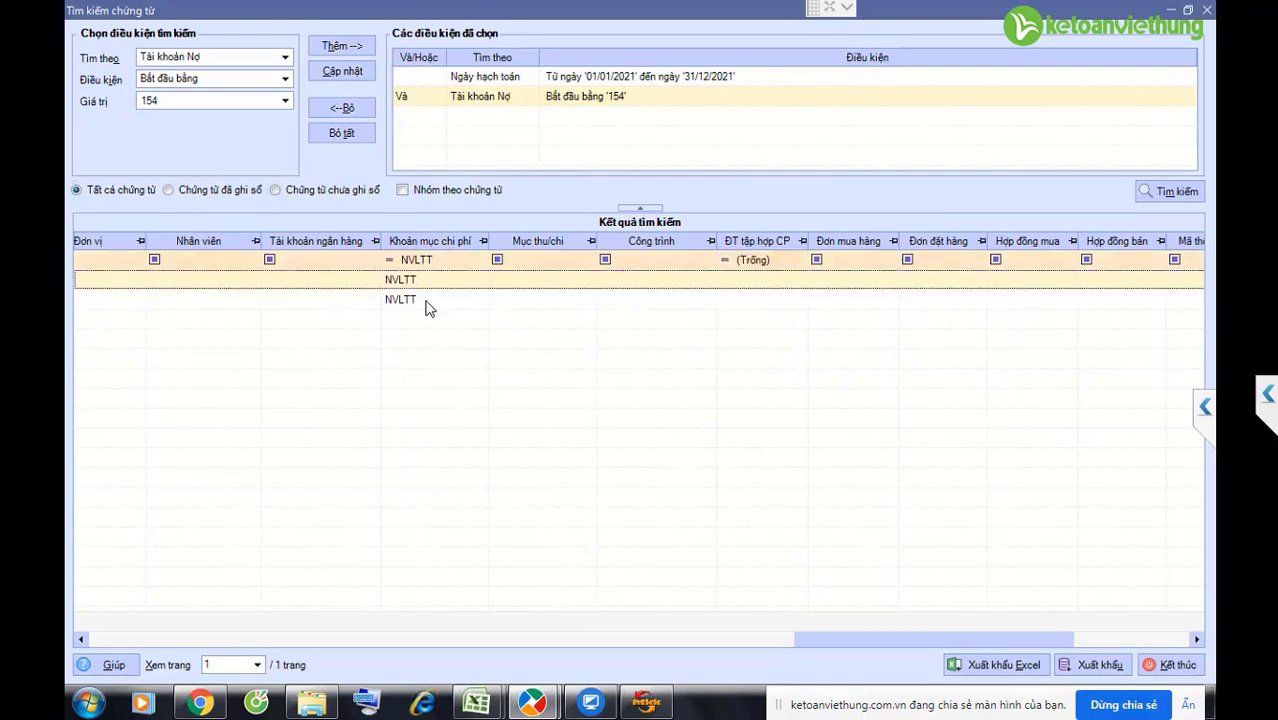
left_click(426, 305)
left_click(752, 281)
left_click_drag(884, 650, 521, 325)
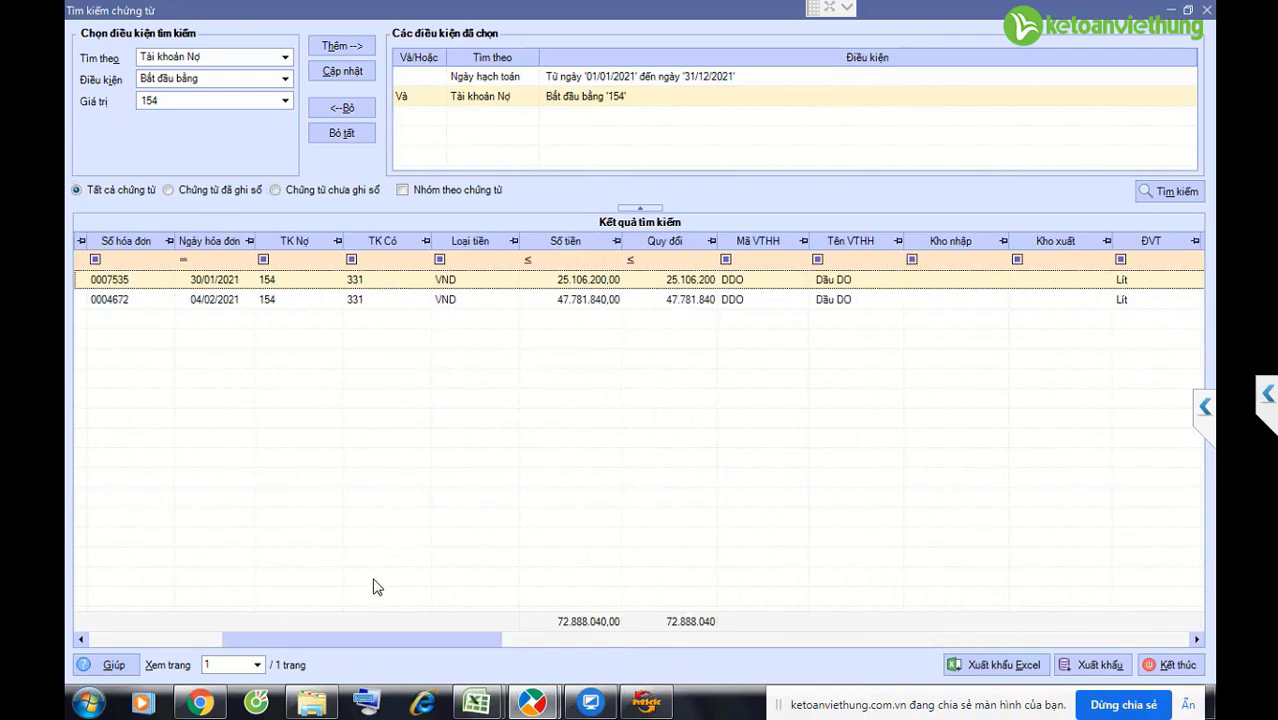
left_click_drag(371, 638, 177, 641)
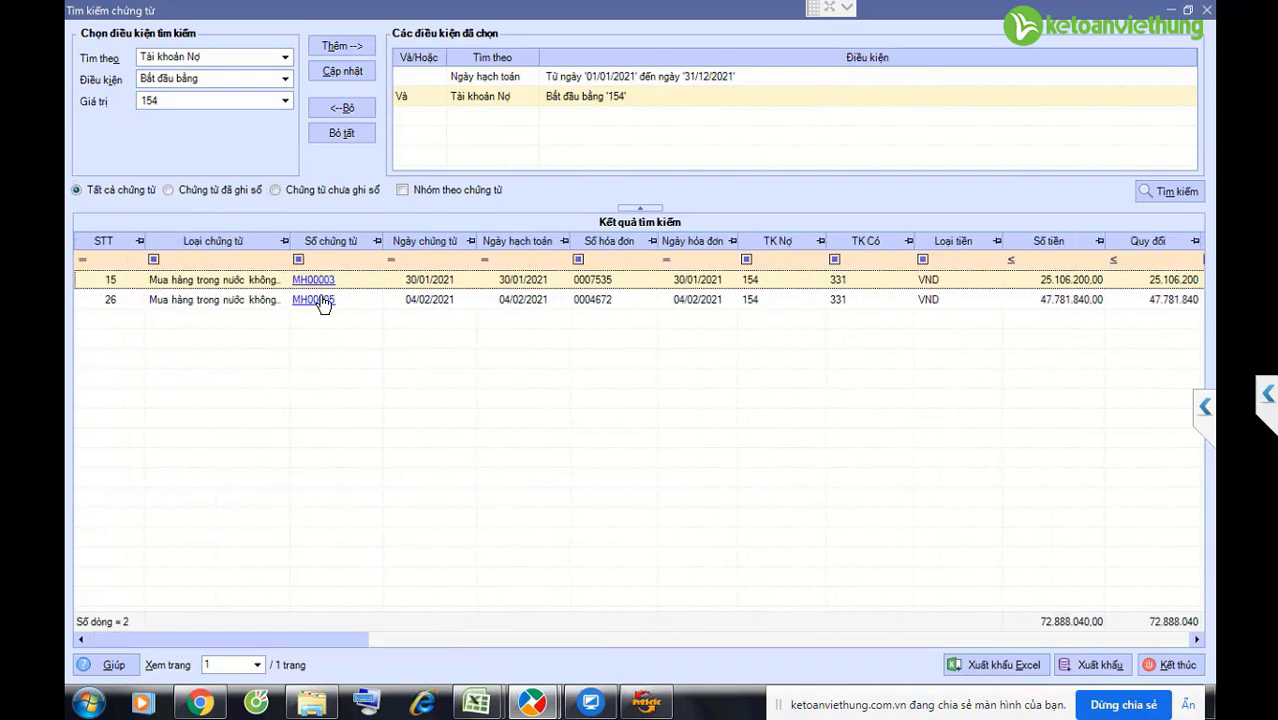
Step: Open purchase voucher MH00005, check the cost item of Dầu DO in its statistics details, and unpost the voucher despite the VAT declaration
left_click(313, 300)
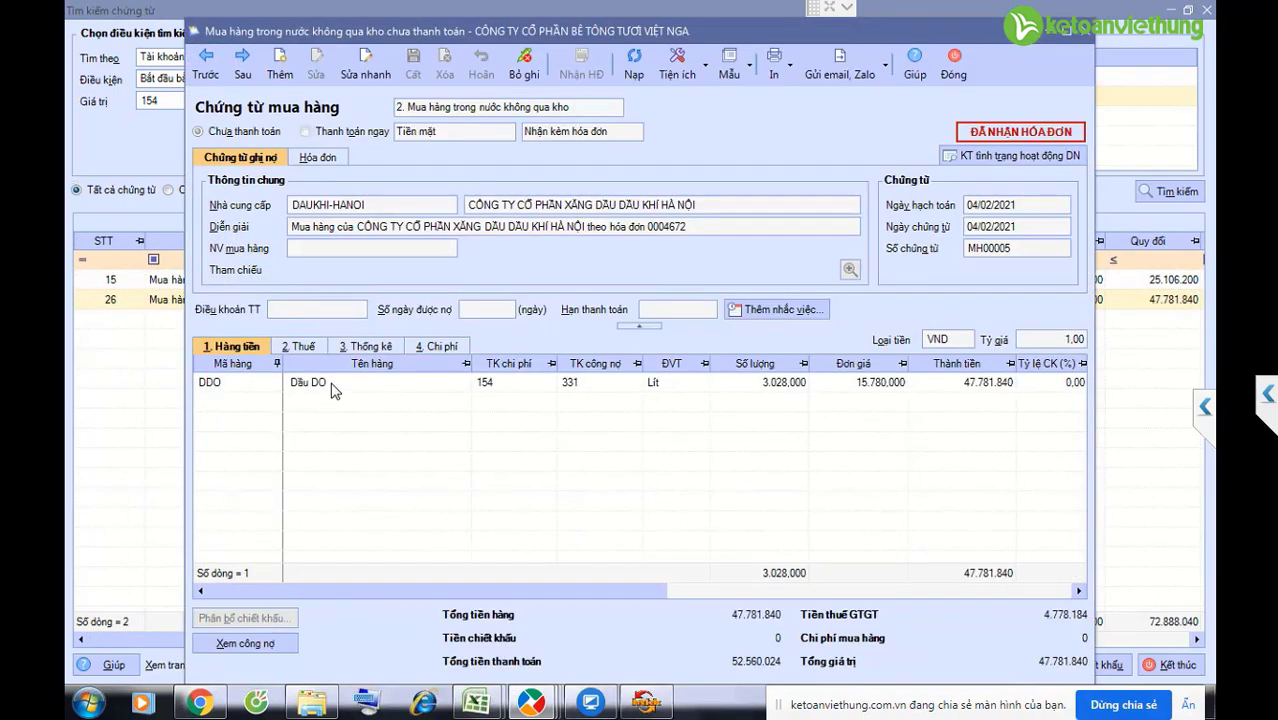
left_click(369, 347)
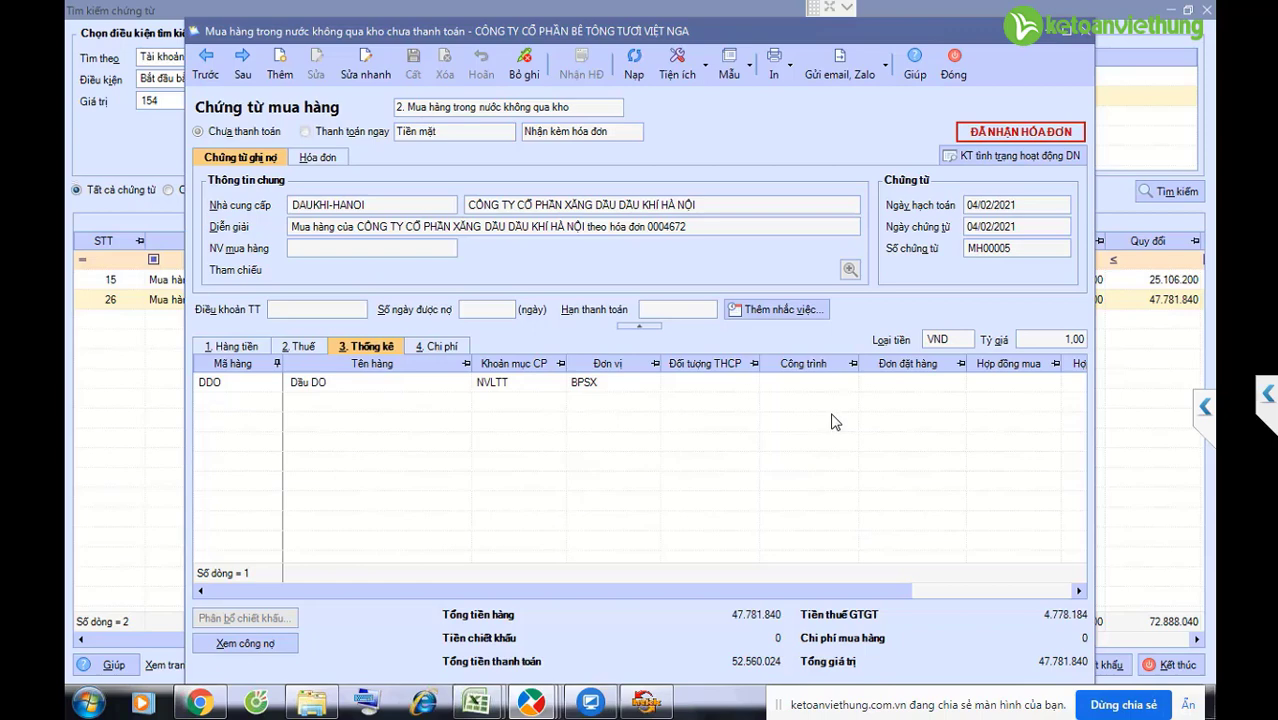
left_click(520, 391)
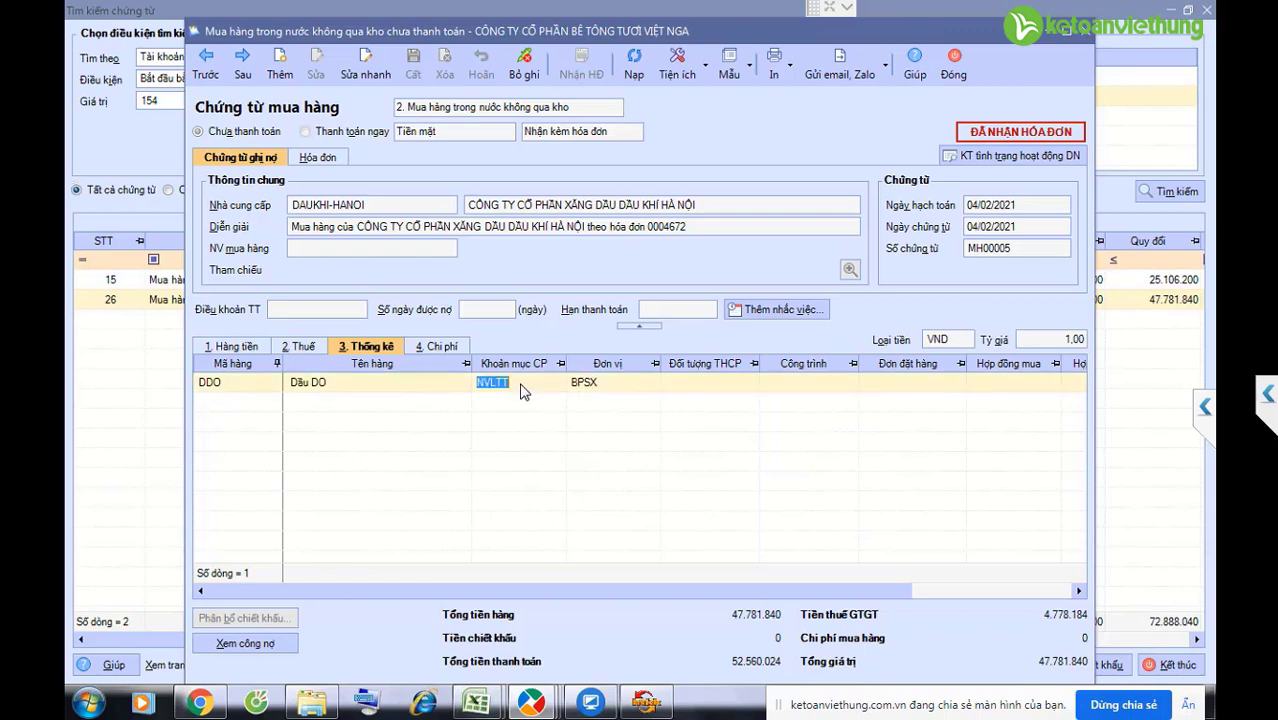
left_click(524, 64)
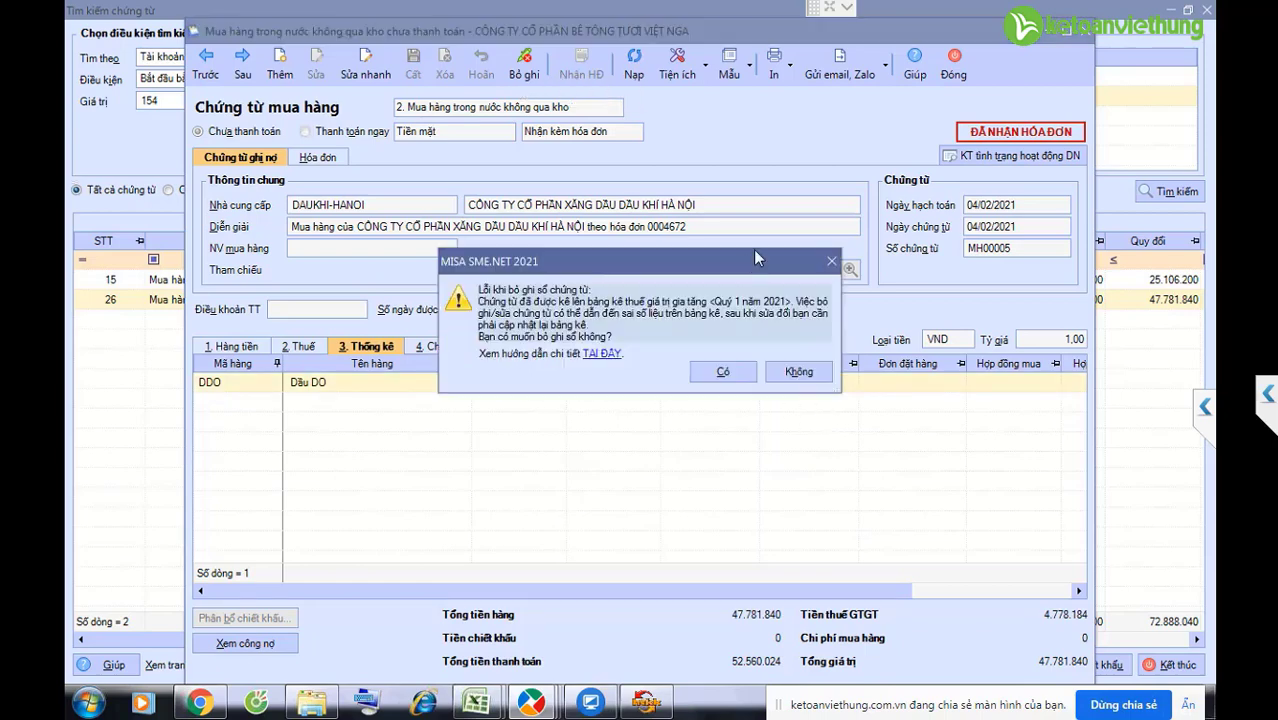
left_click(722, 374)
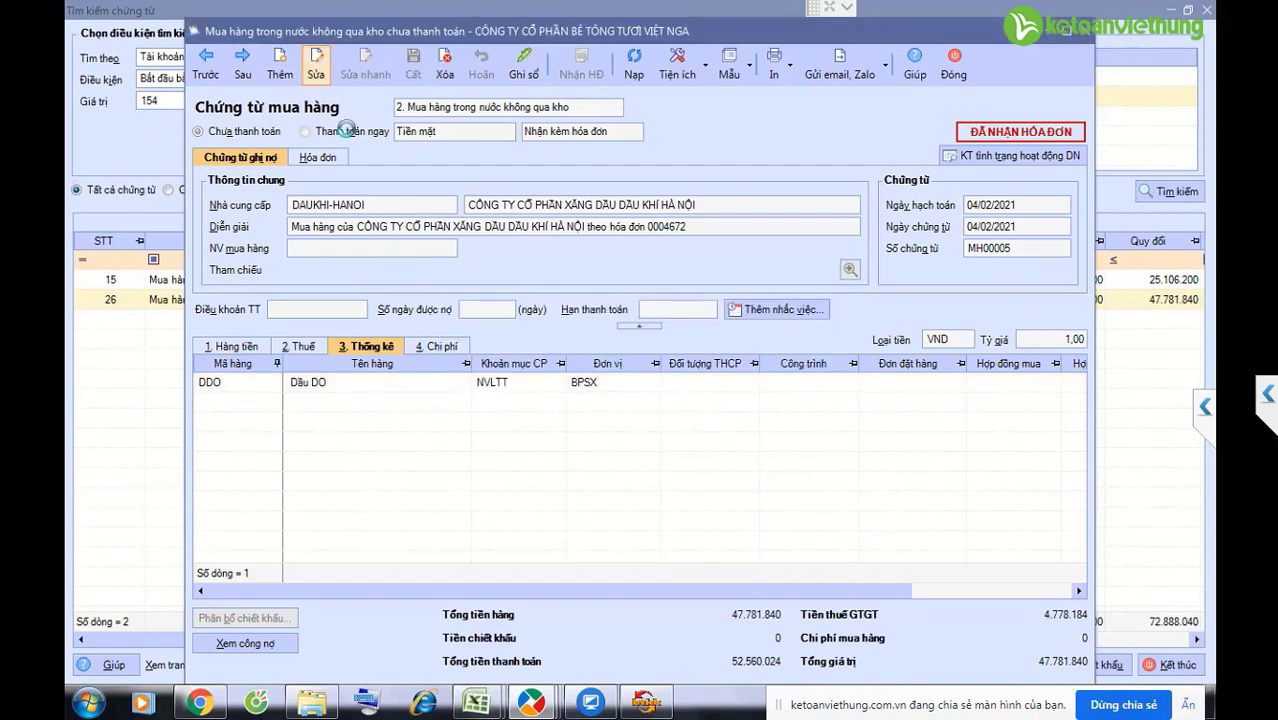
Step: Set the cost item of Dầu DO in voucher MH00005 to SXC.MN-SX, save the voucher and close it
left_click(557, 383)
type("SXC")
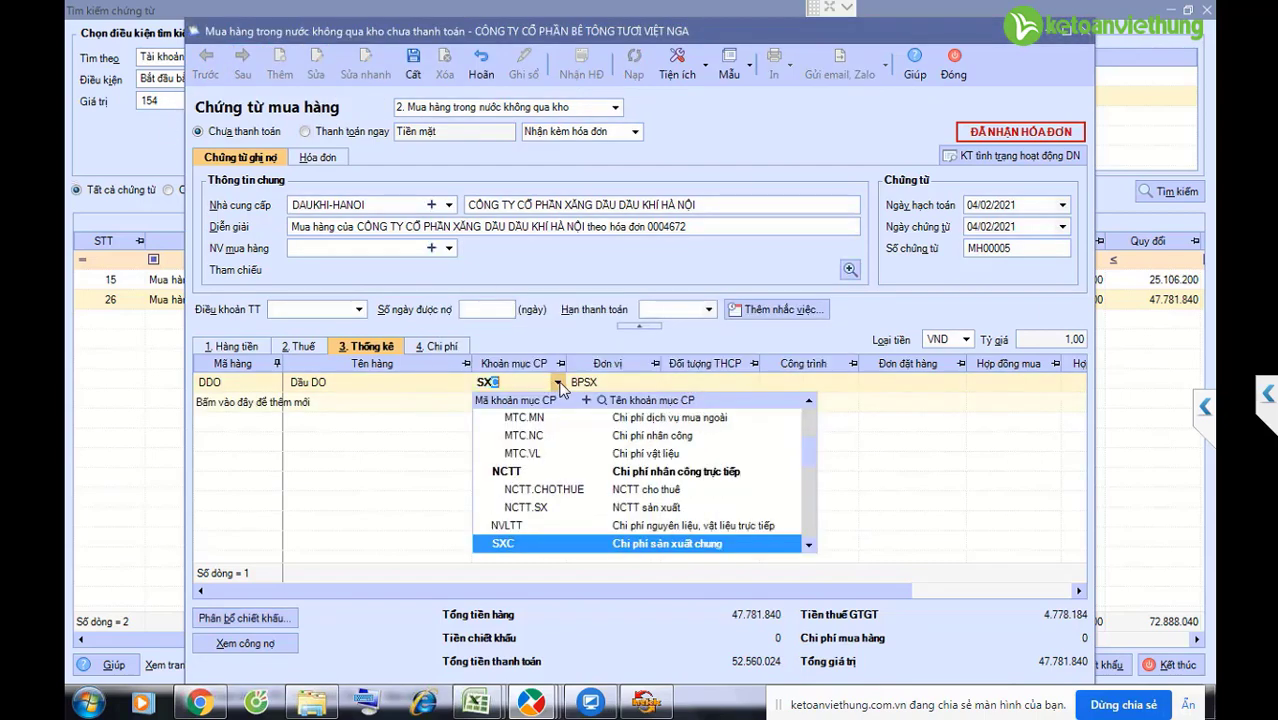
scroll(607, 522, "down", 1)
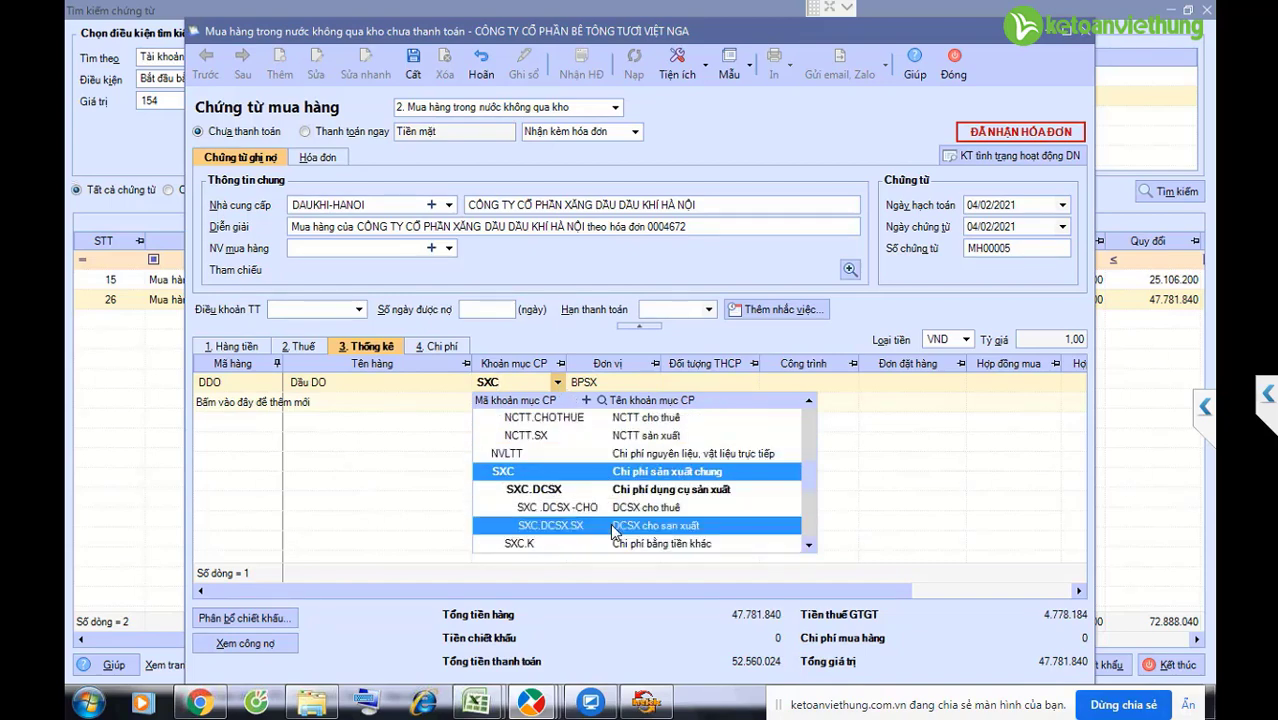
scroll(612, 528, "down", 3)
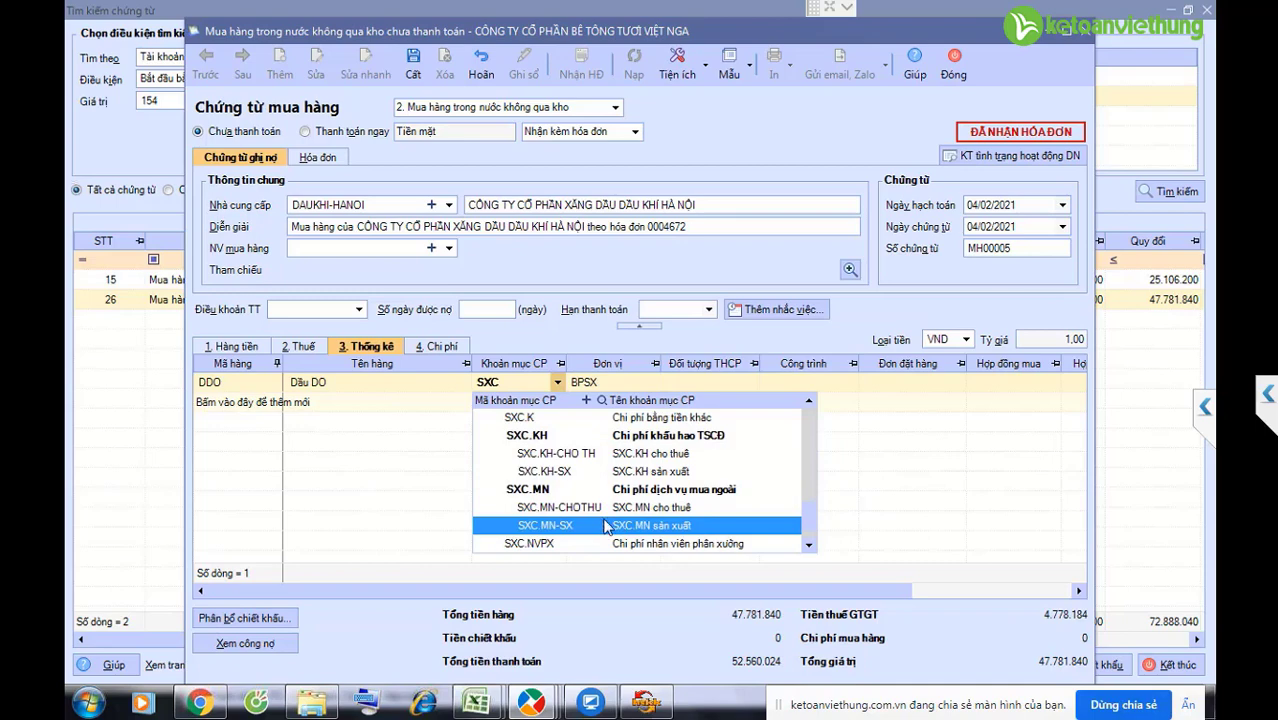
left_click(575, 526)
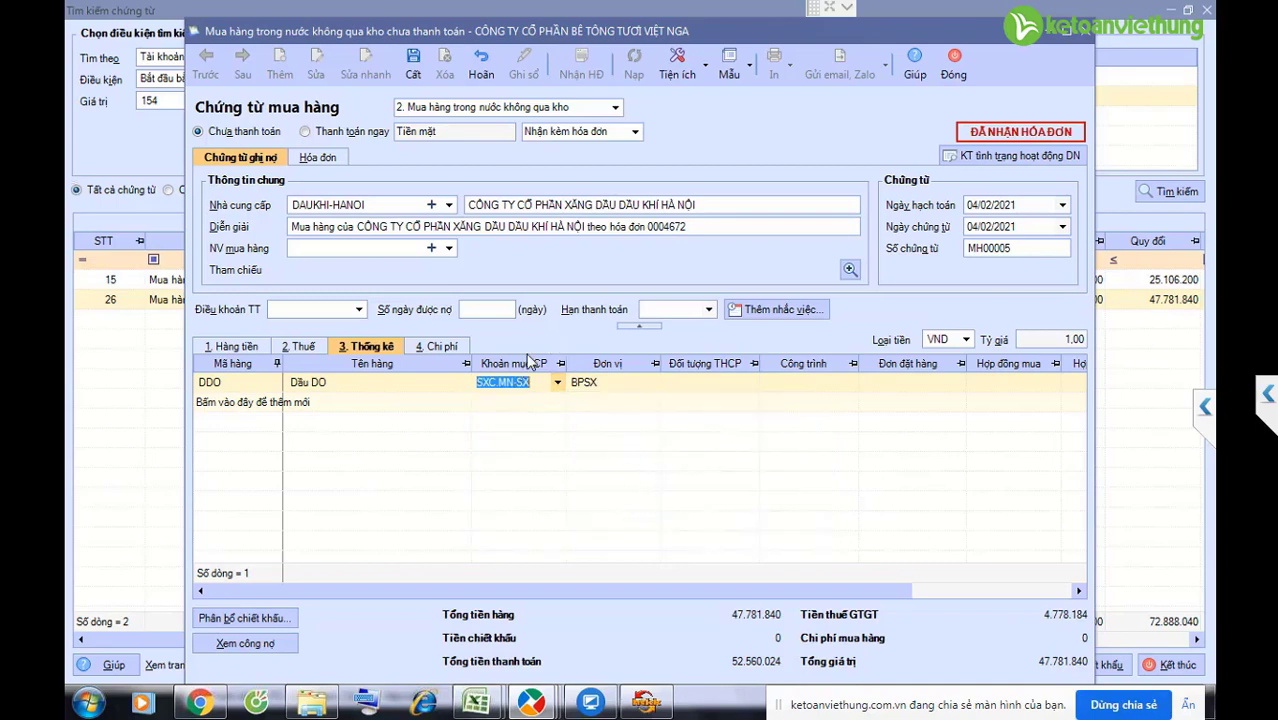
left_click(411, 70)
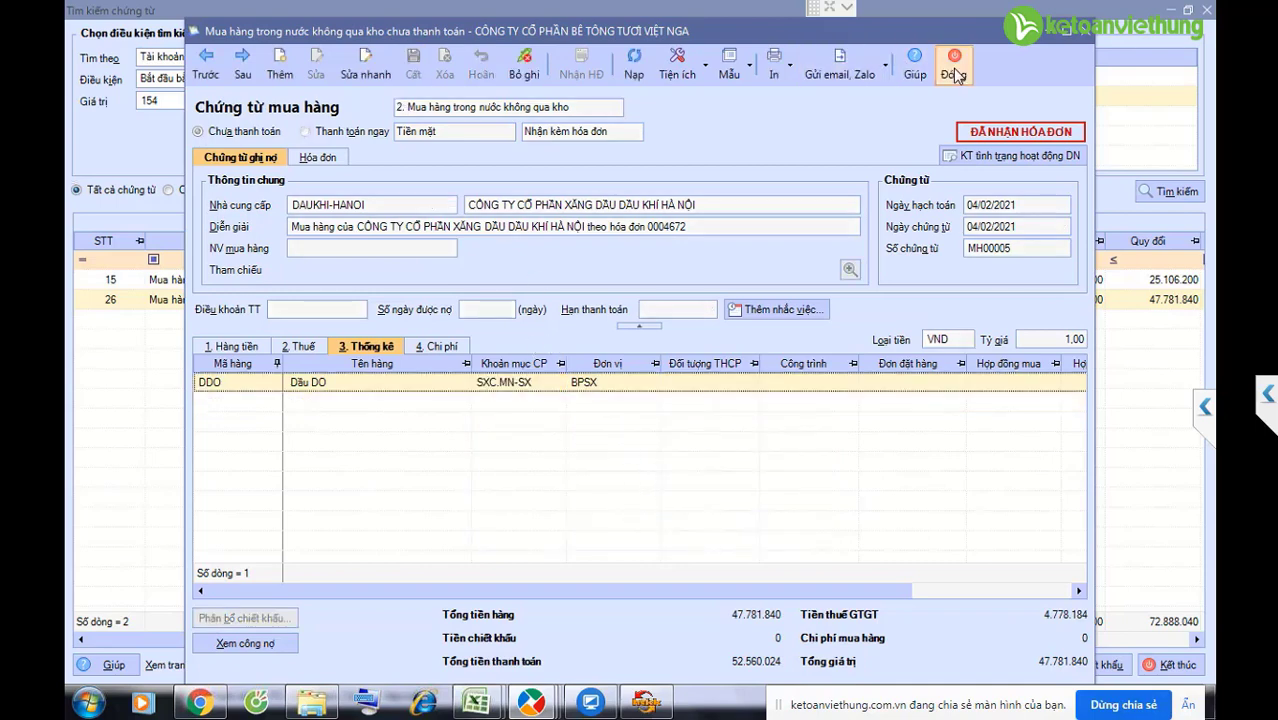
left_click(953, 70)
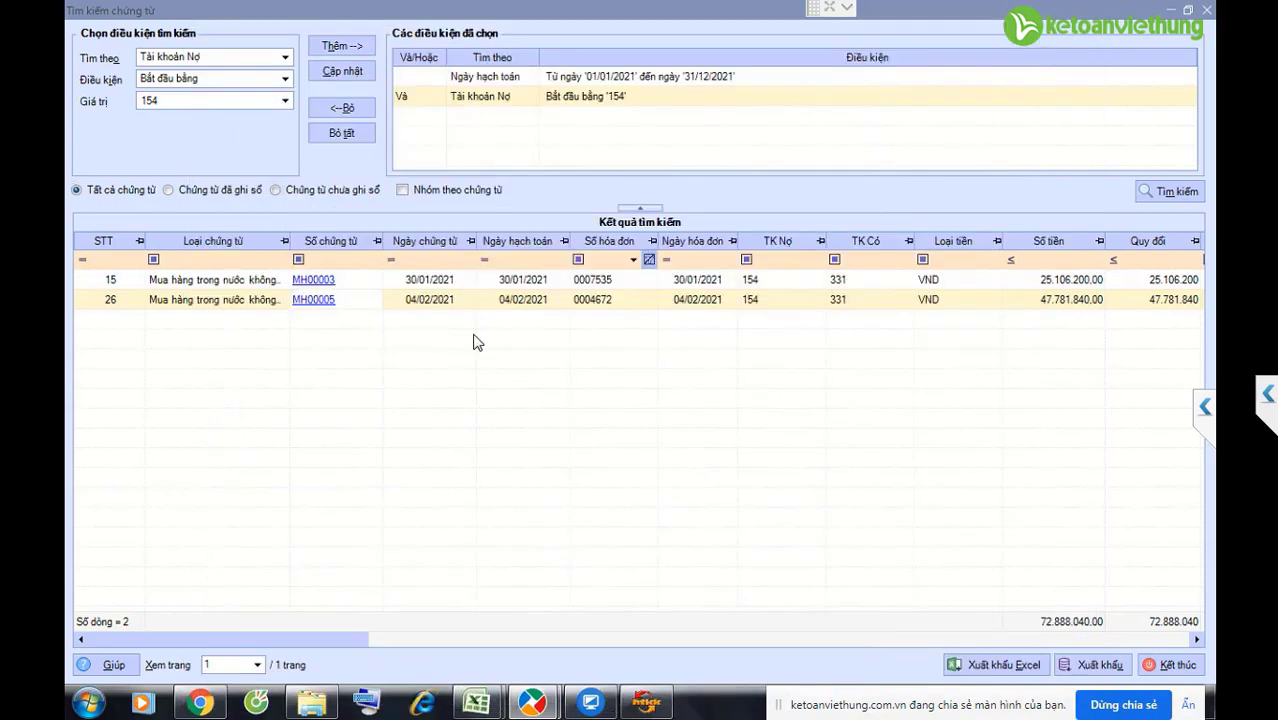
Step: Unpost and edit purchase voucher MH00003, set the cost item of Dầu DO to SXC.MN-SX, save it, review the entry and close the voucher
left_click(323, 283)
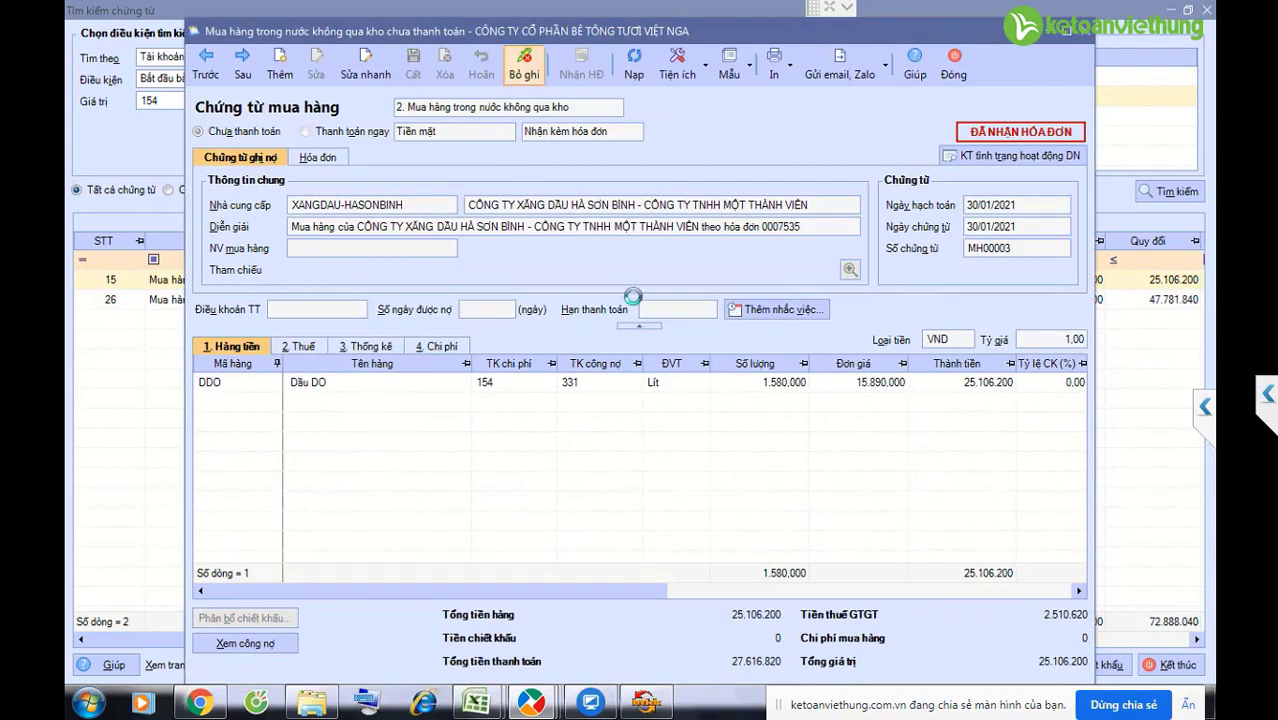
left_click(316, 63)
left_click(370, 346)
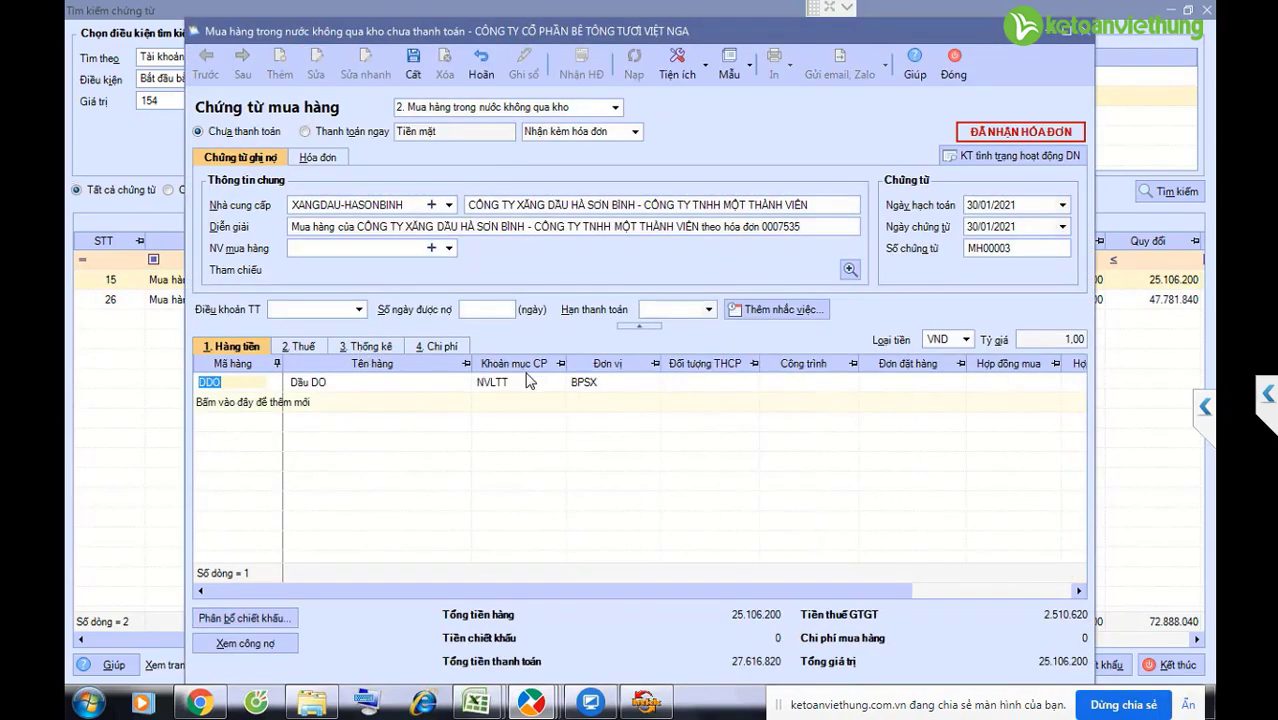
left_click(530, 381)
type("SXC")
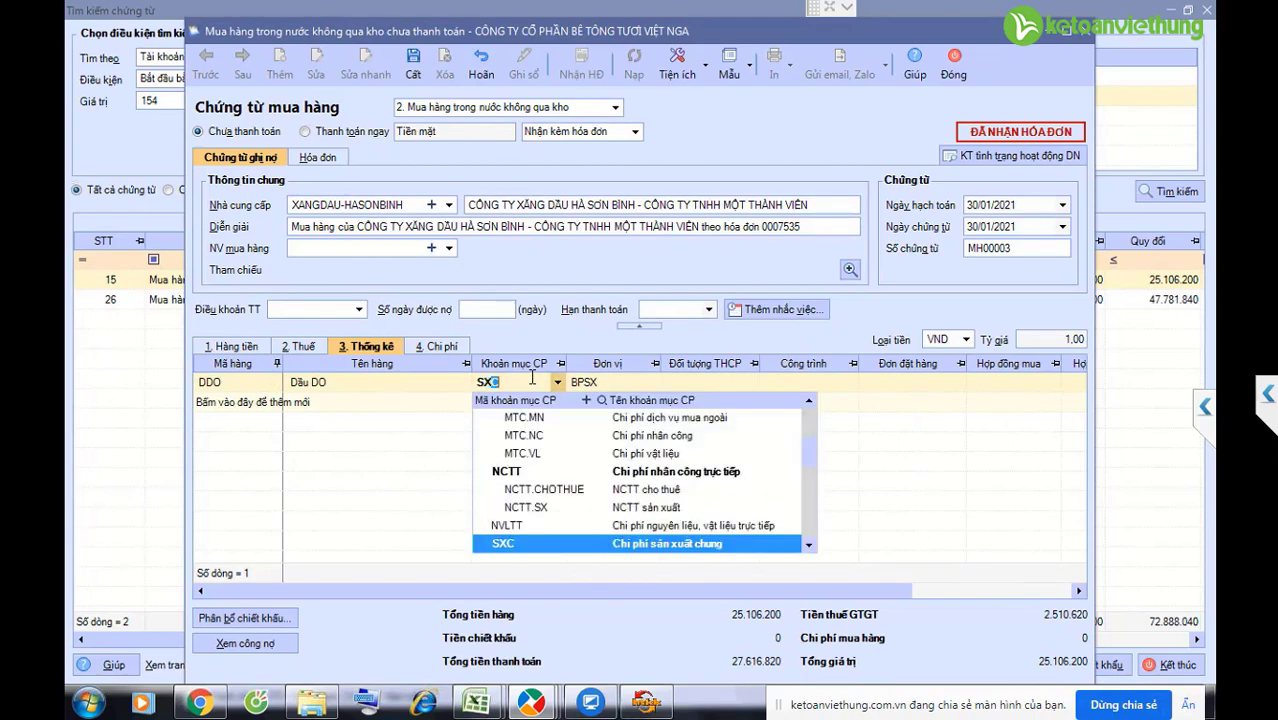
scroll(615, 545, "down", 3)
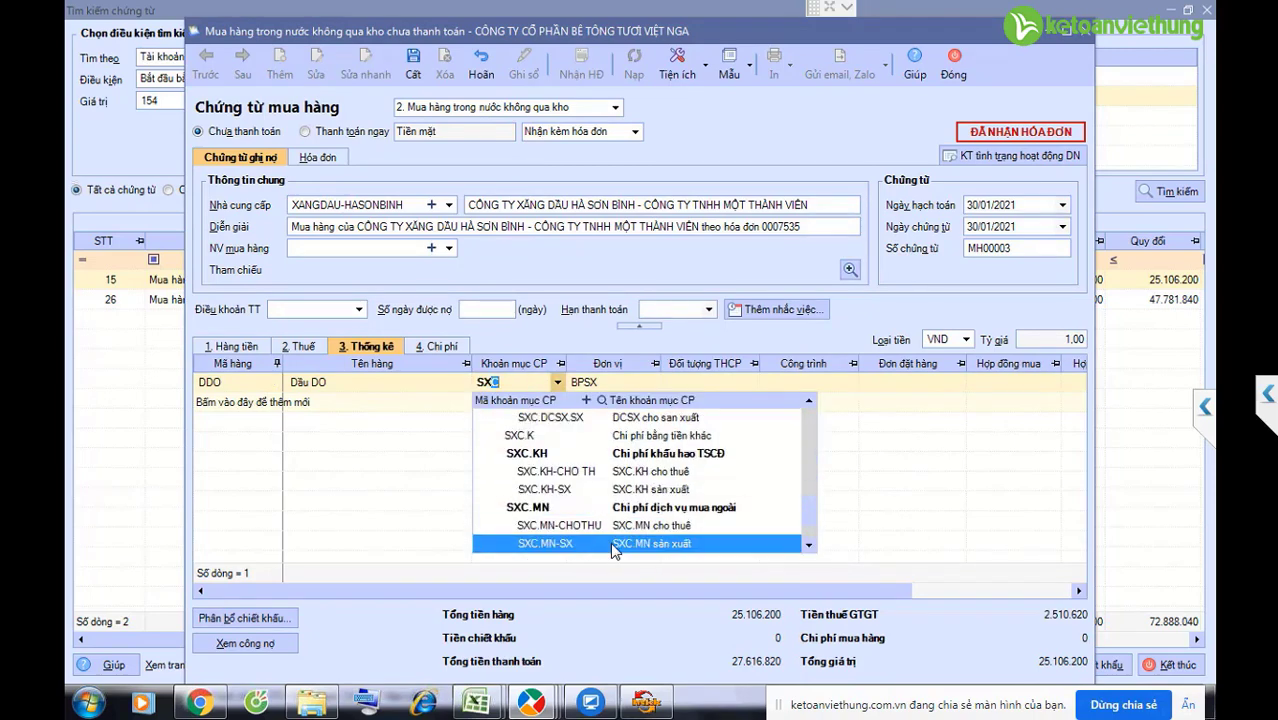
left_click(615, 545)
left_click(413, 63)
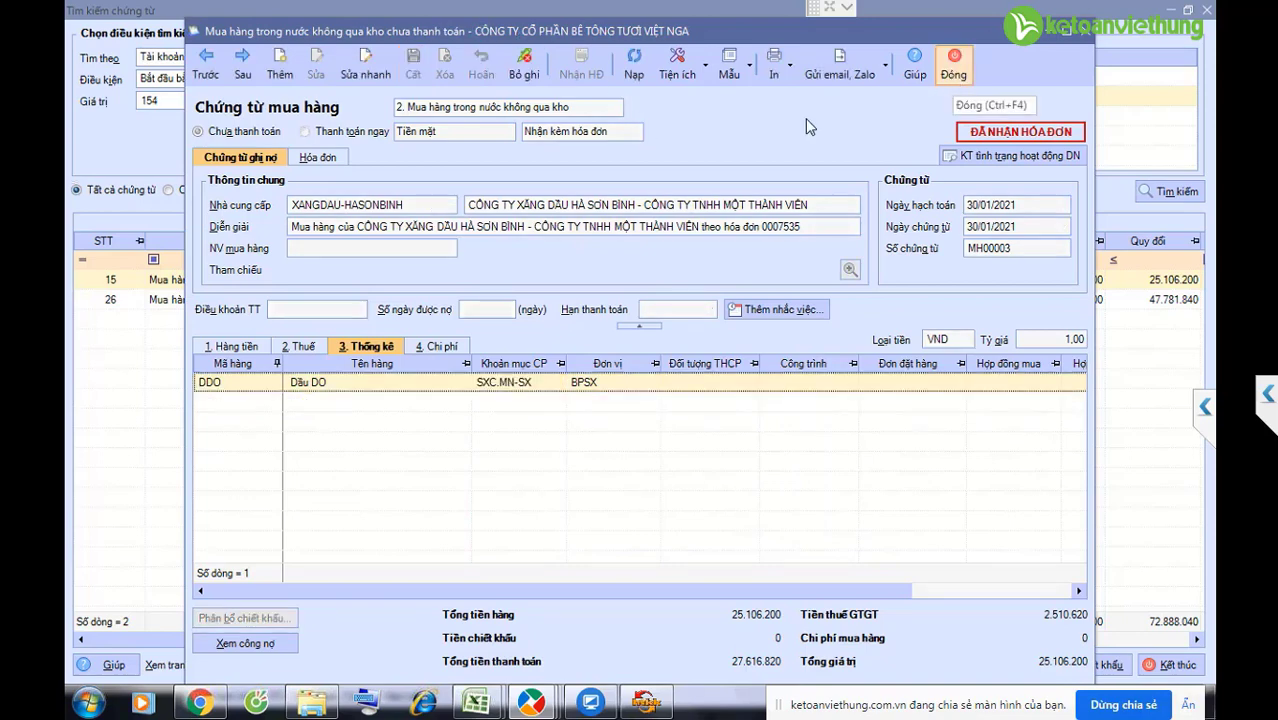
left_click(514, 388)
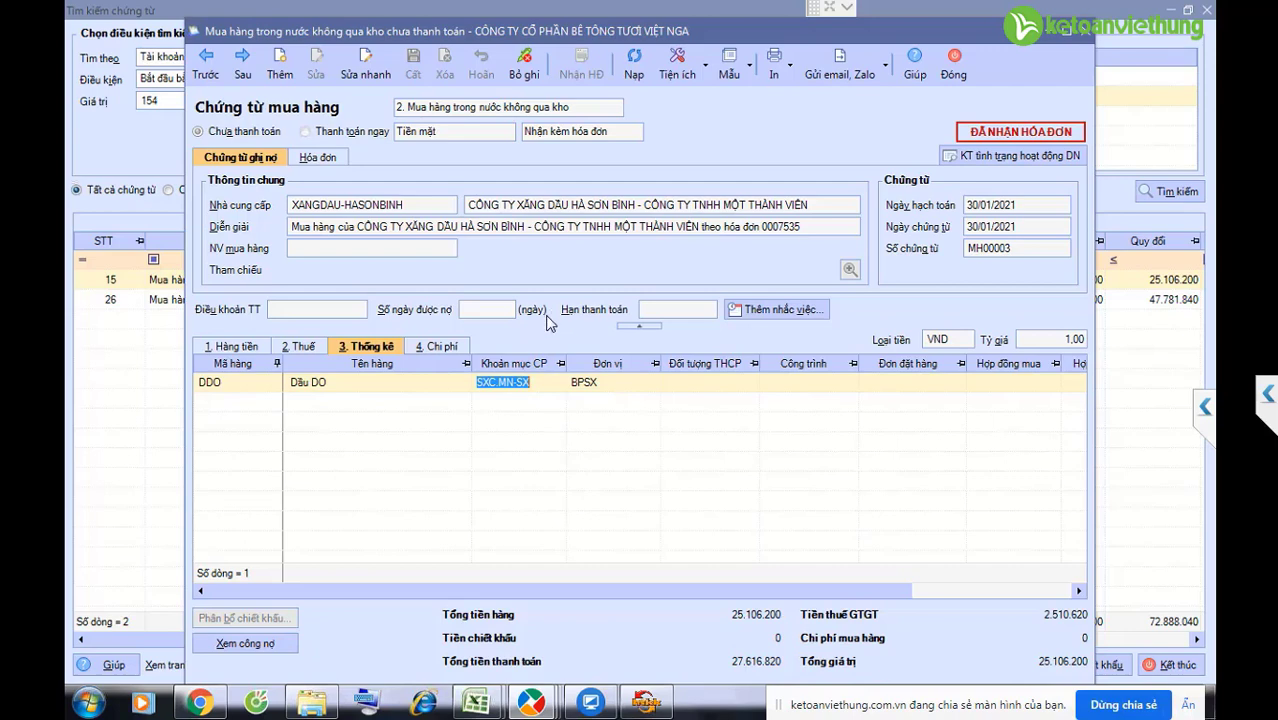
left_click(716, 385)
key("Escape")
Step: Close the voucher search and start a simple continuous-production costing period for Quý 1, loading its cost objects
left_click(1168, 666)
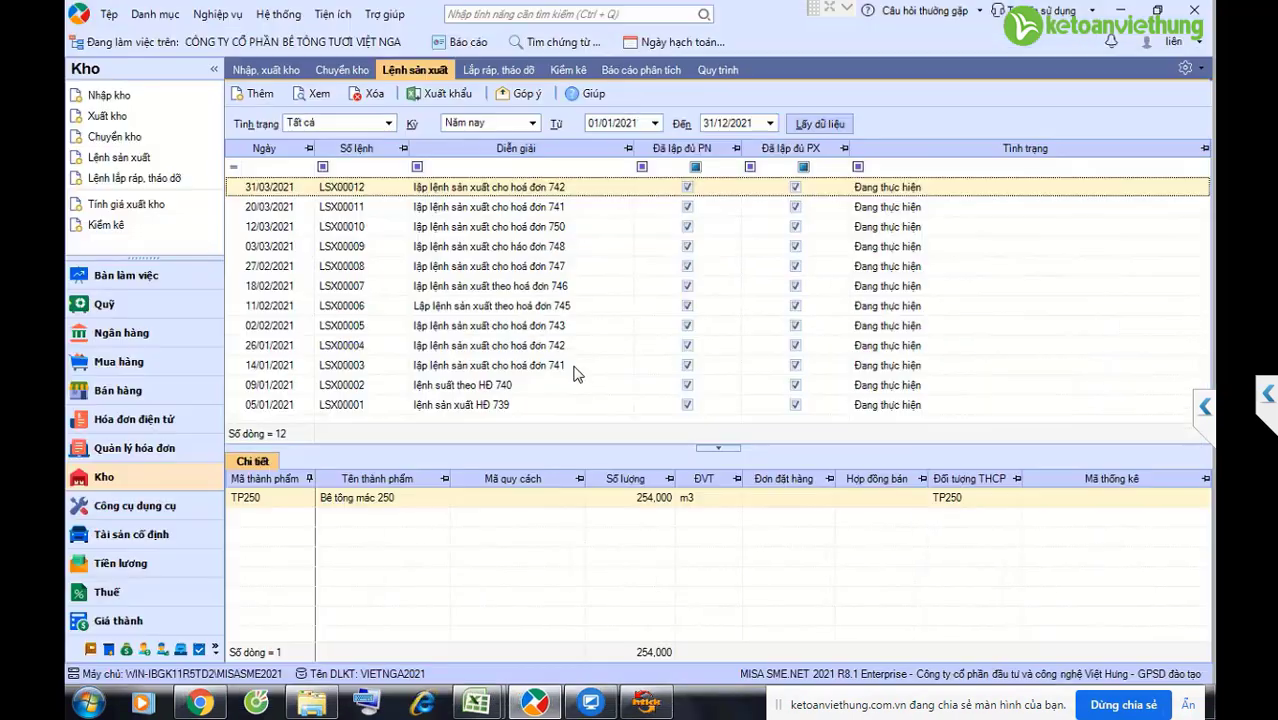
left_click(119, 626)
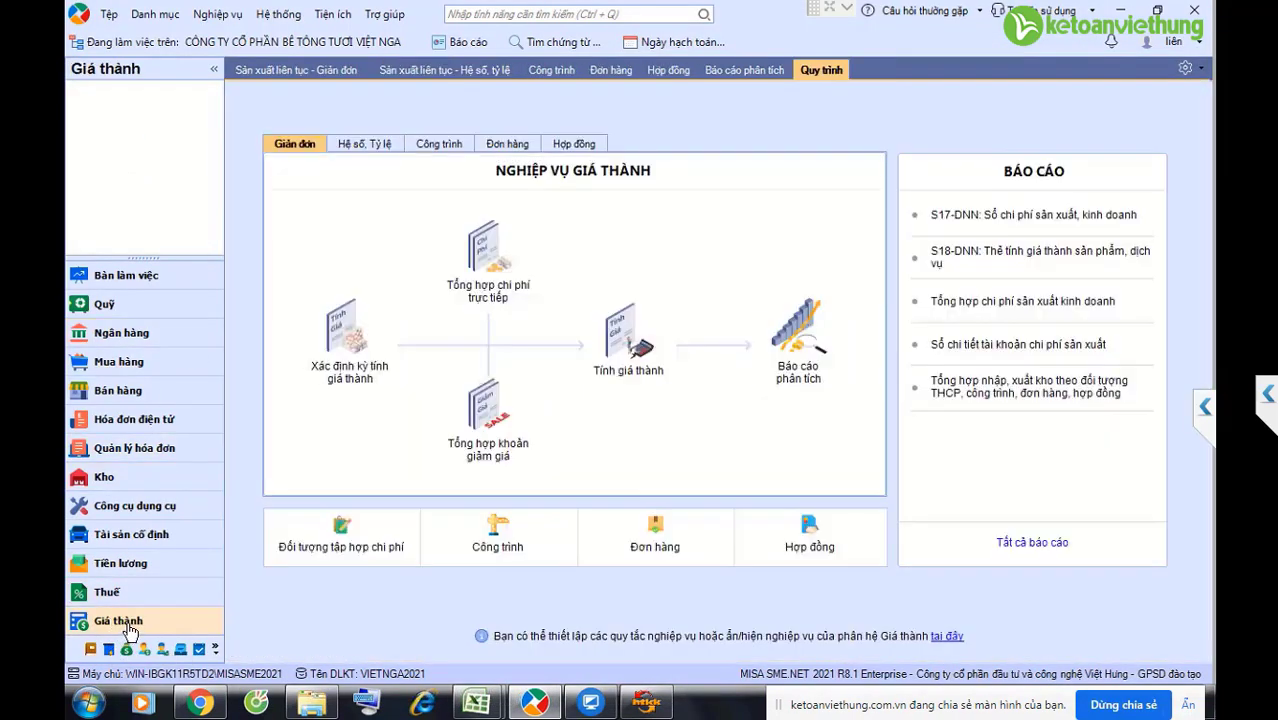
left_click(295, 72)
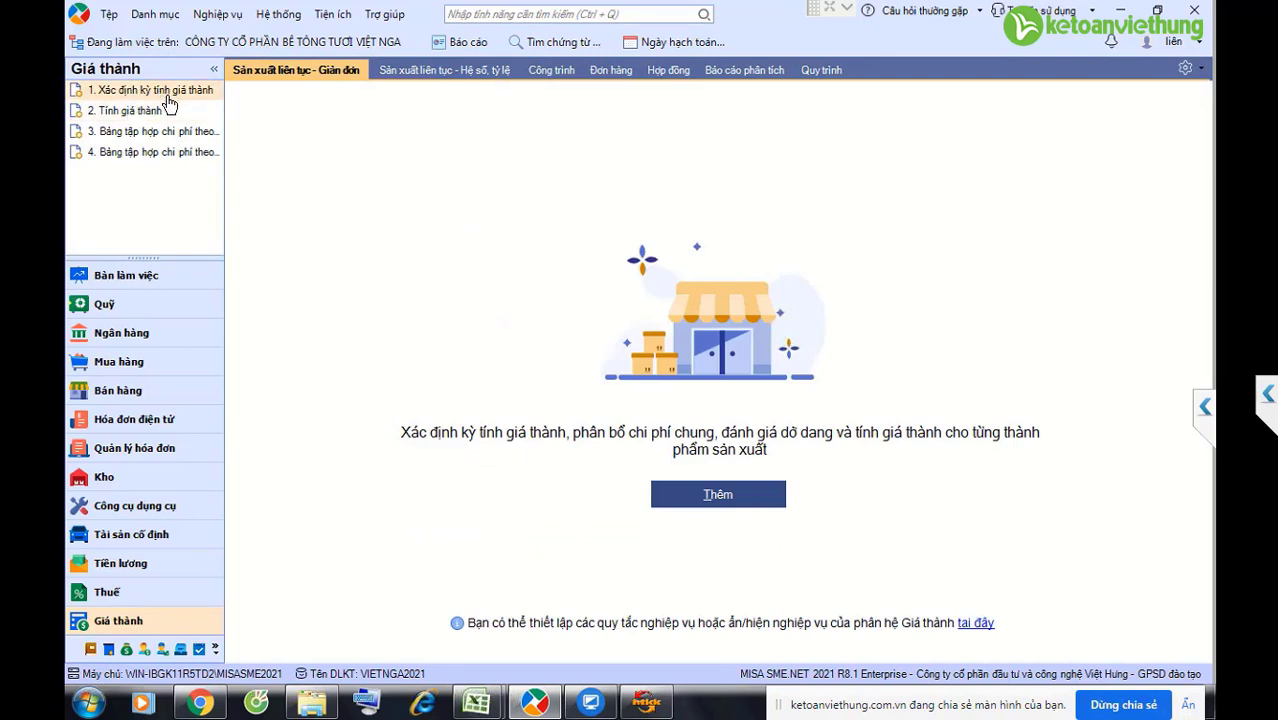
left_click(171, 92)
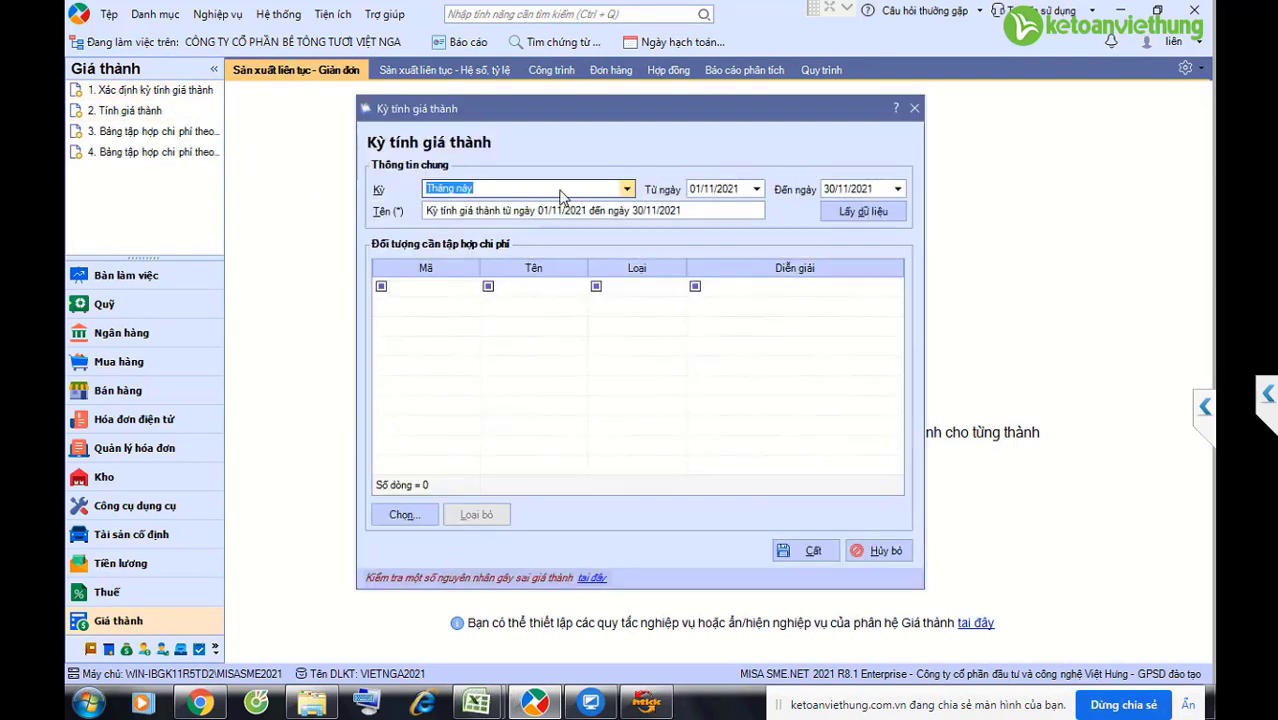
left_click(627, 189)
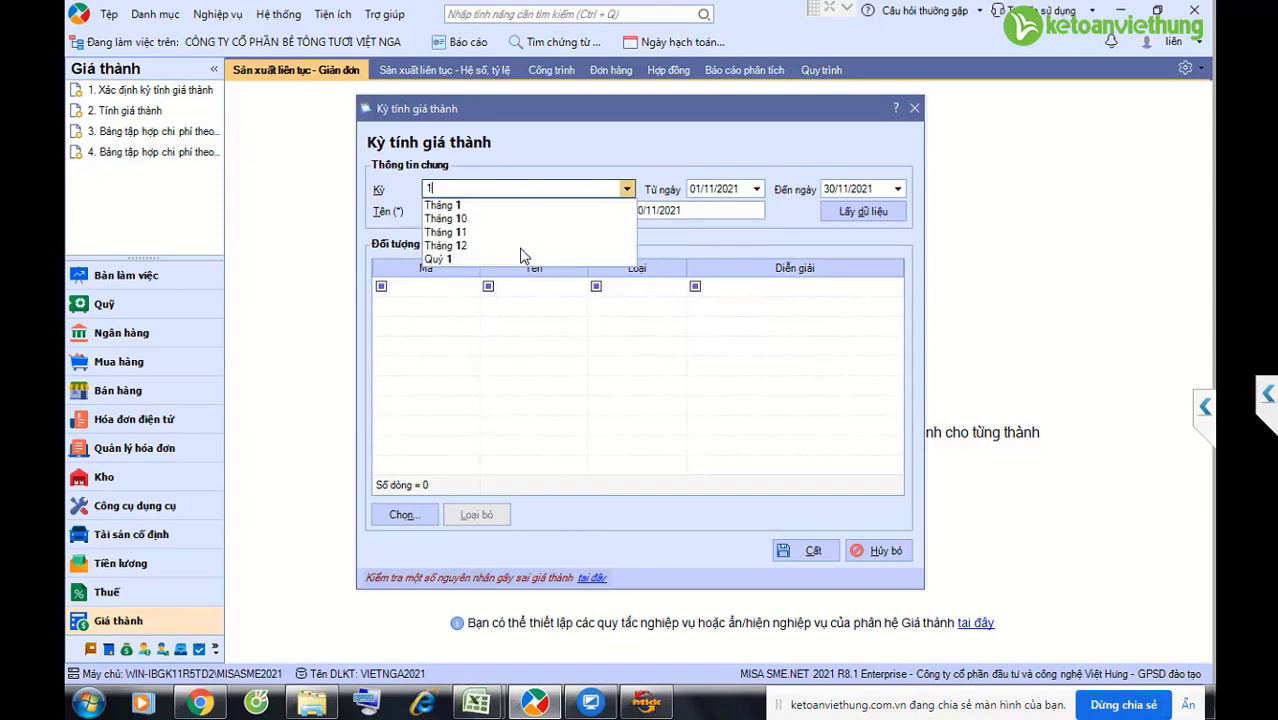
left_click(487, 260)
left_click(860, 212)
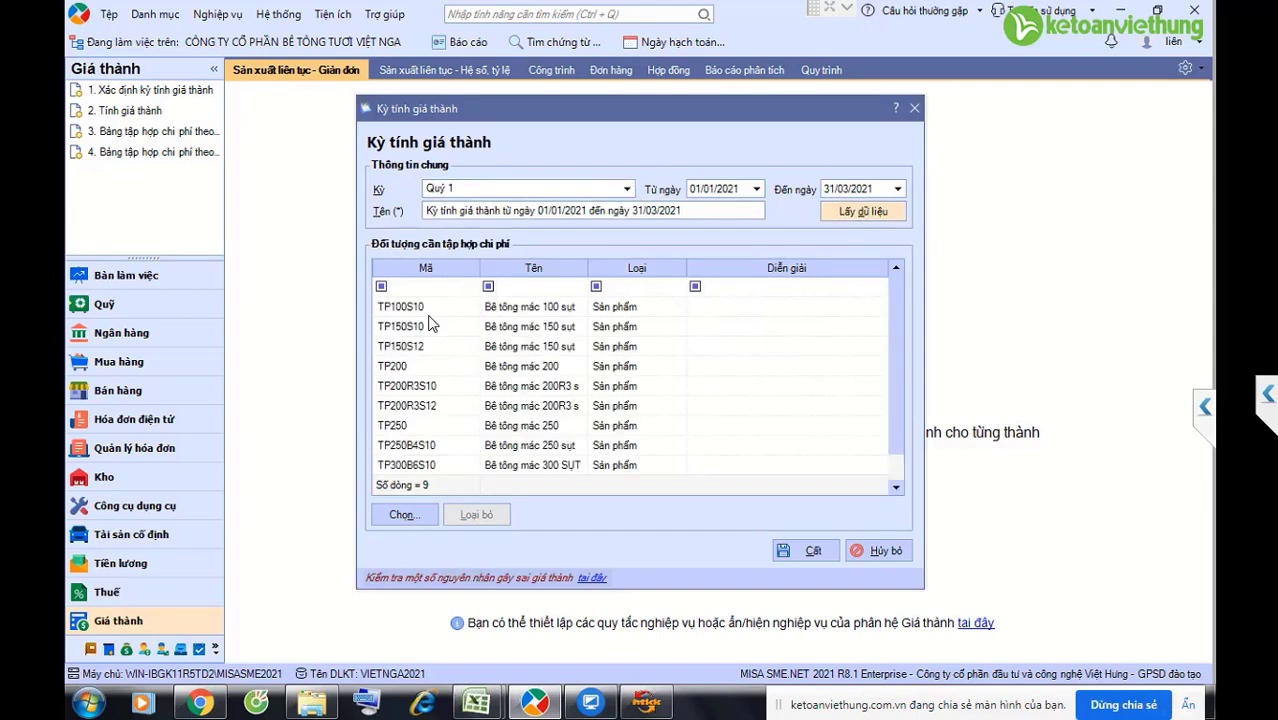
Step: Add TP250B4S12 to the period's cost objects, save the costing period and reload the period list for Năm nay
left_click(420, 405)
left_click(404, 515)
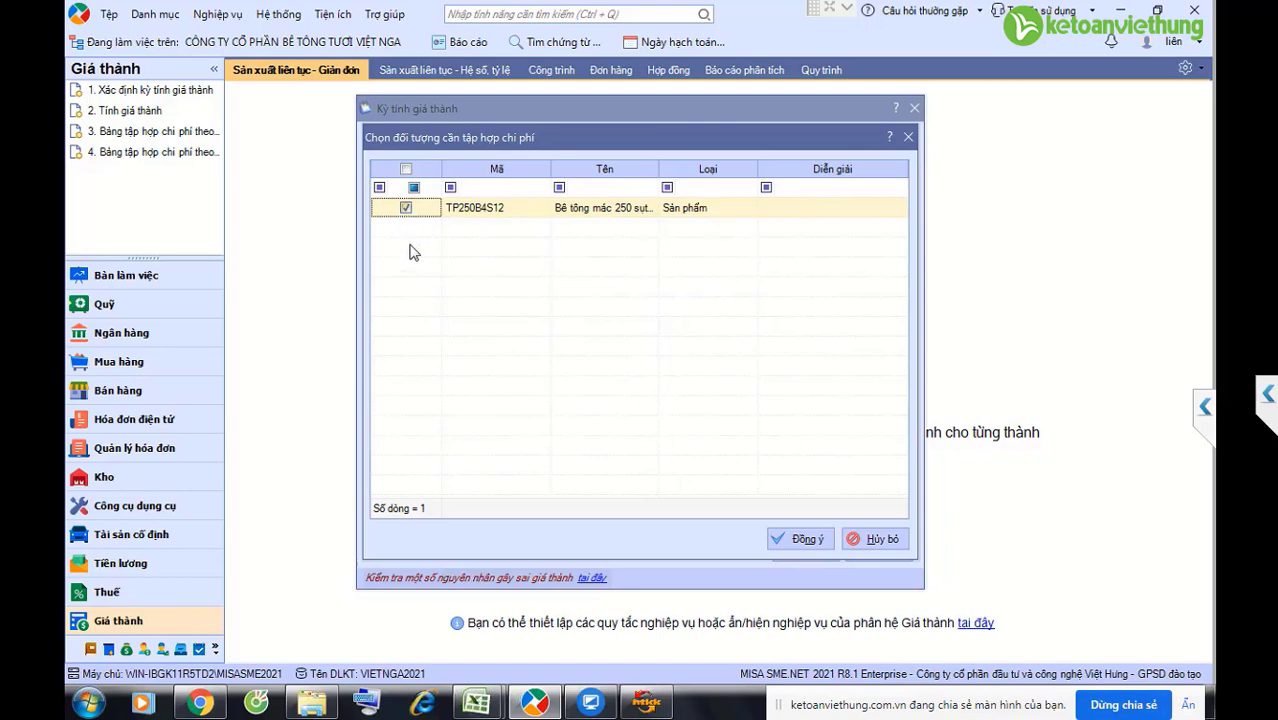
left_click(404, 213)
left_click(800, 540)
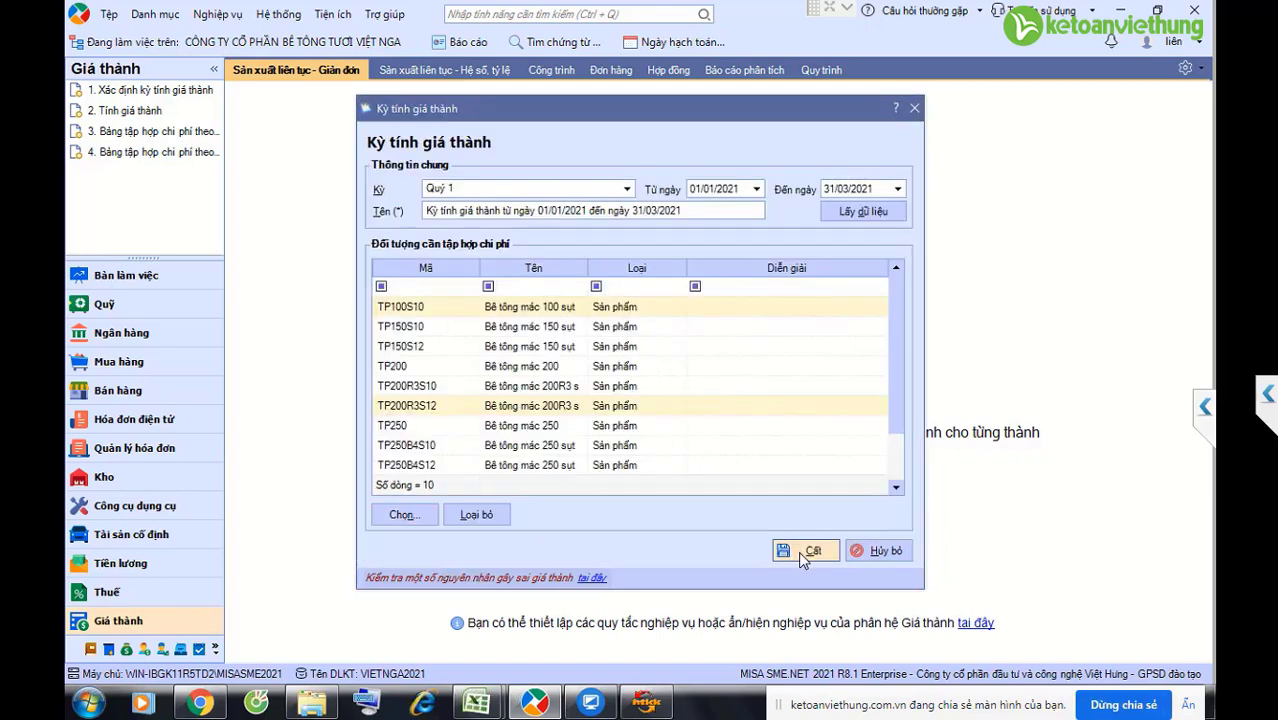
left_click(800, 553)
left_click(384, 123)
left_click(290, 181)
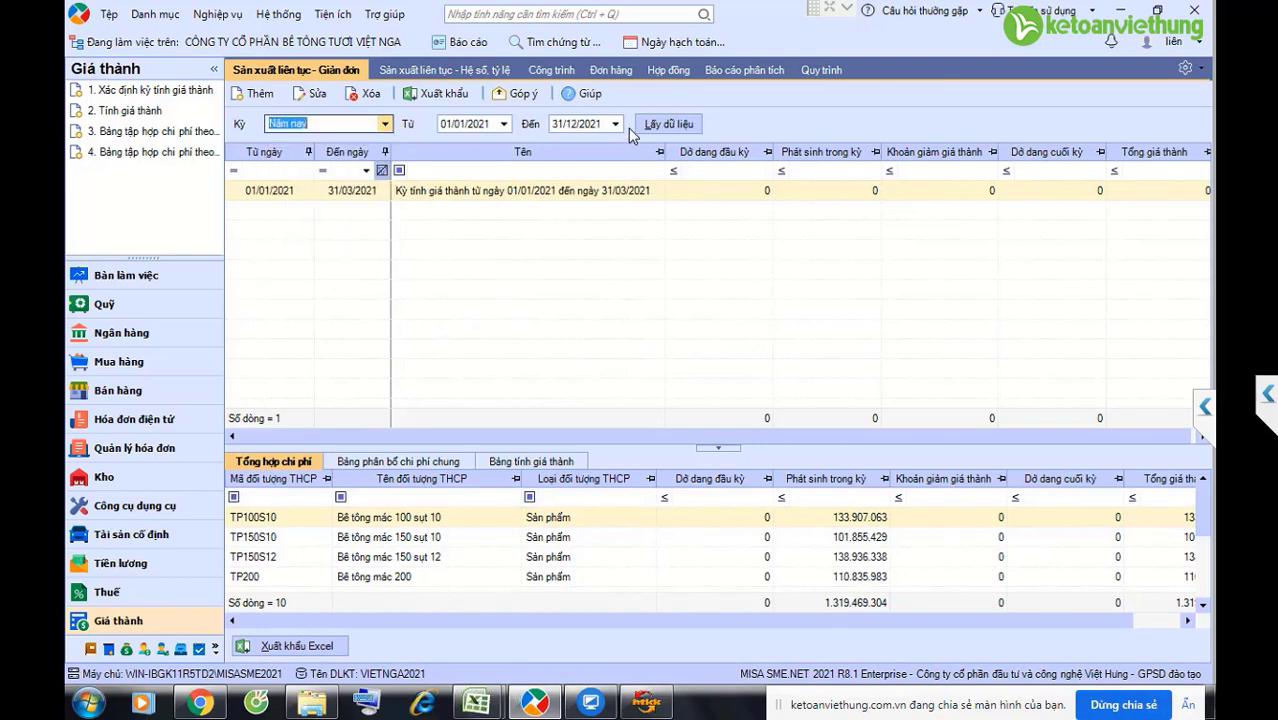
left_click(668, 123)
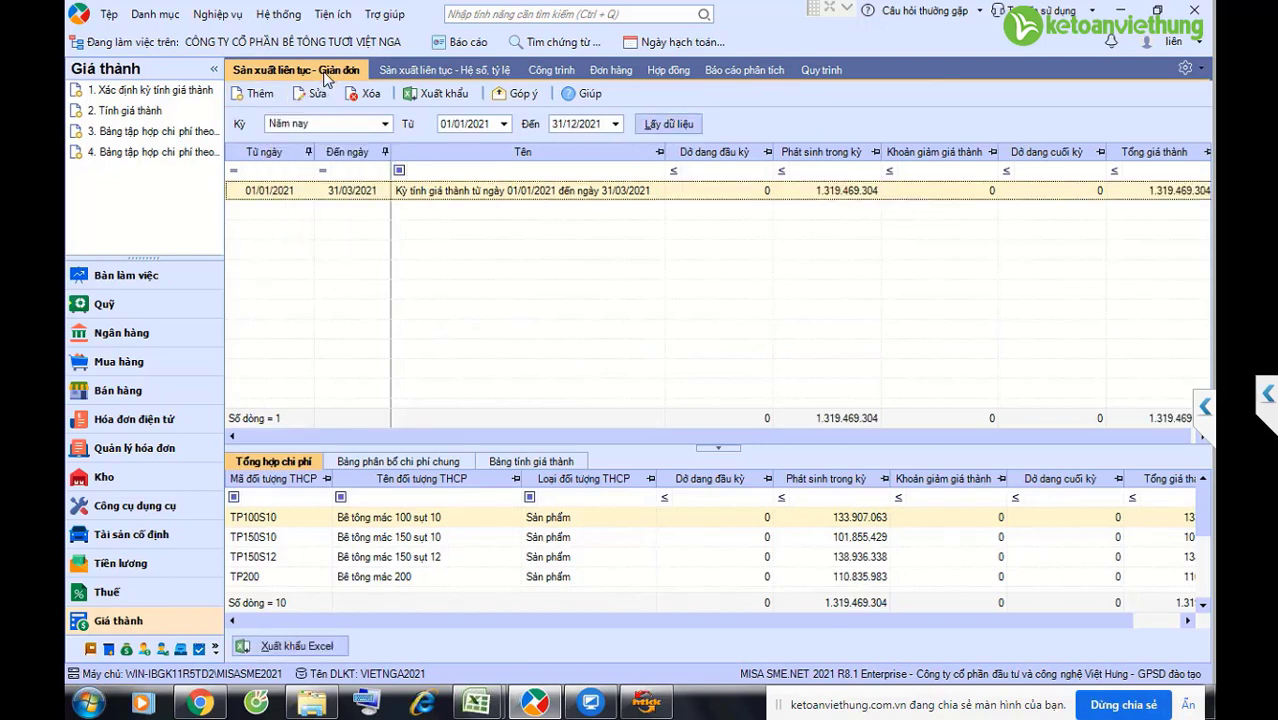
Step: Start the cost calculation for the period 01/01/2021 to 31/03/2021 and allocate the general costs by direct materials
left_click(158, 110)
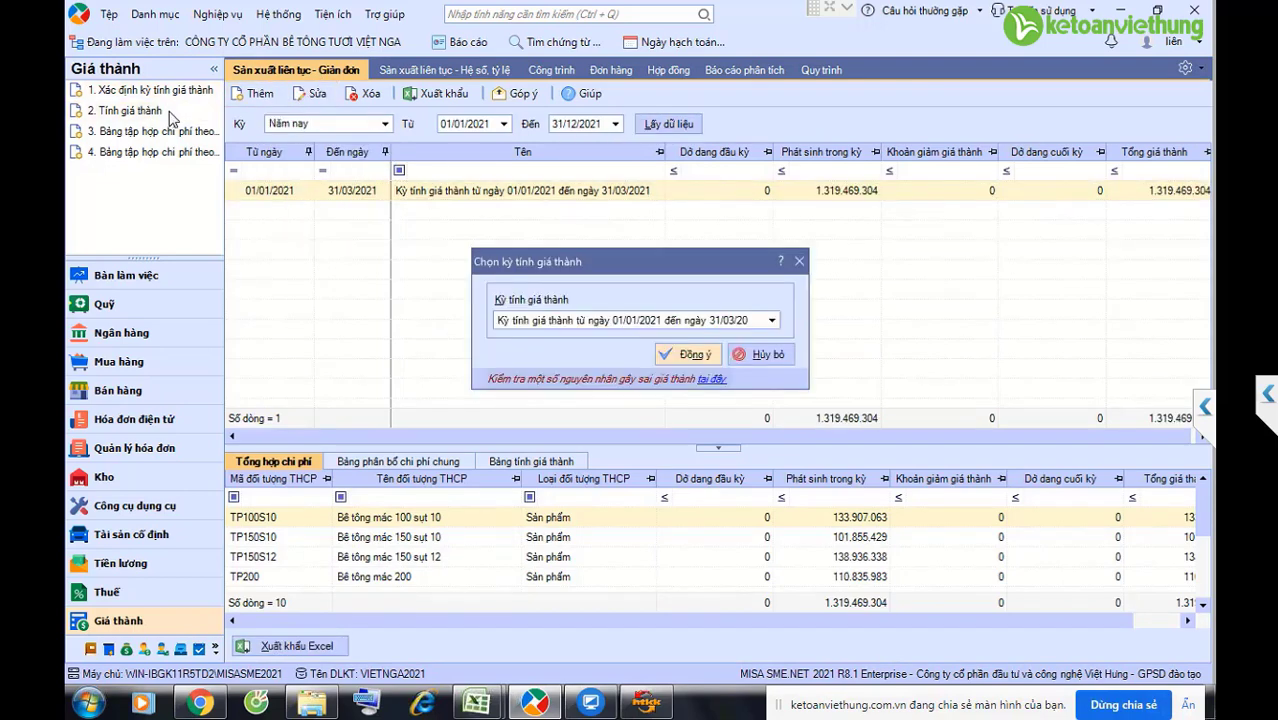
left_click(768, 320)
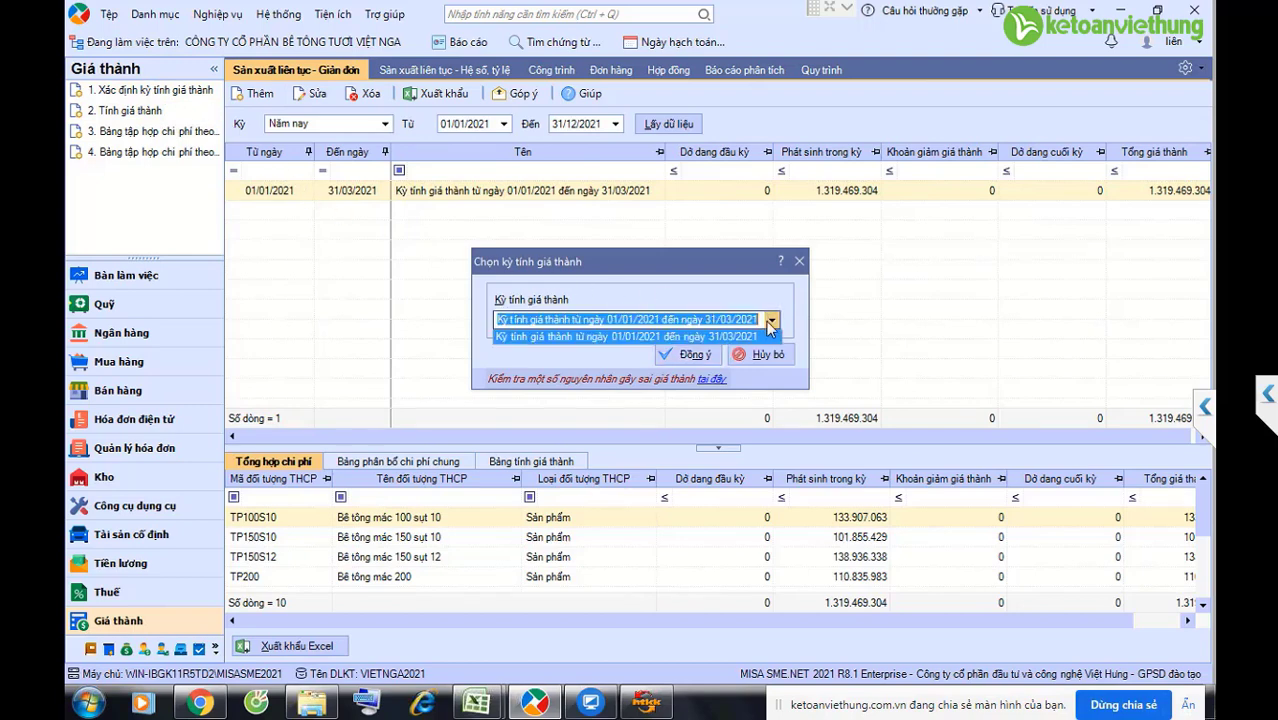
left_click(684, 338)
left_click(688, 357)
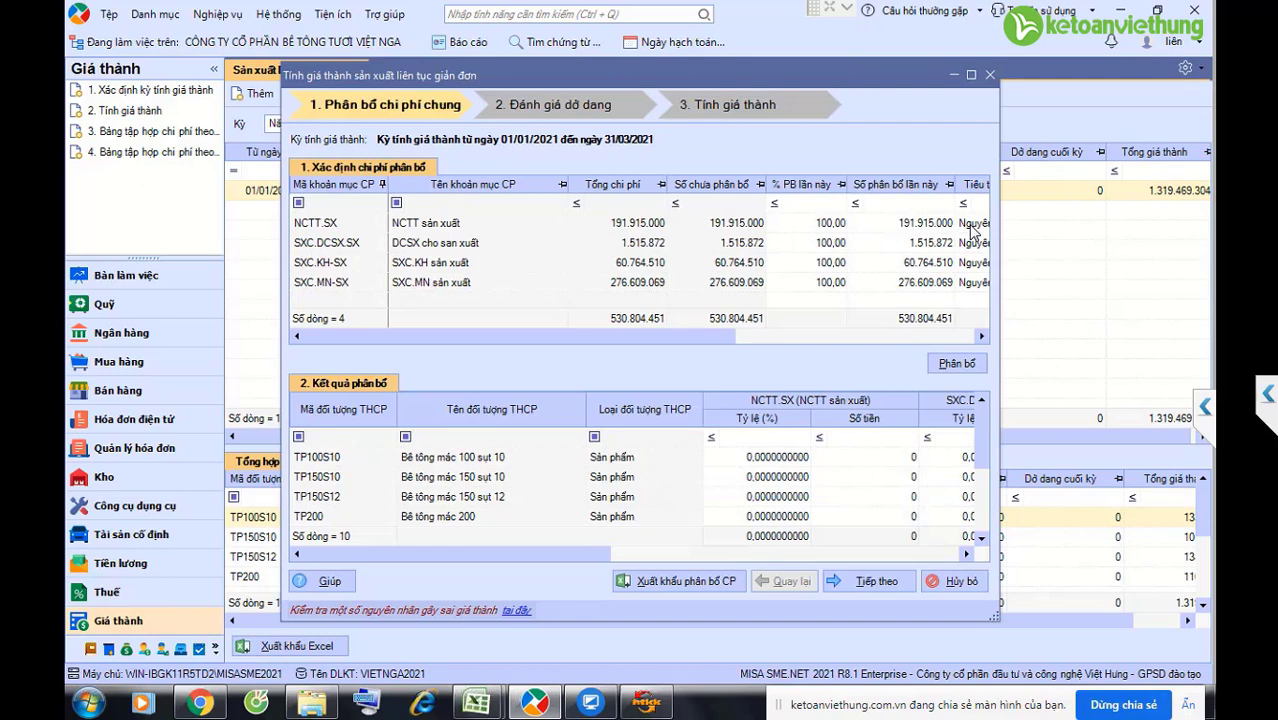
left_click(982, 225)
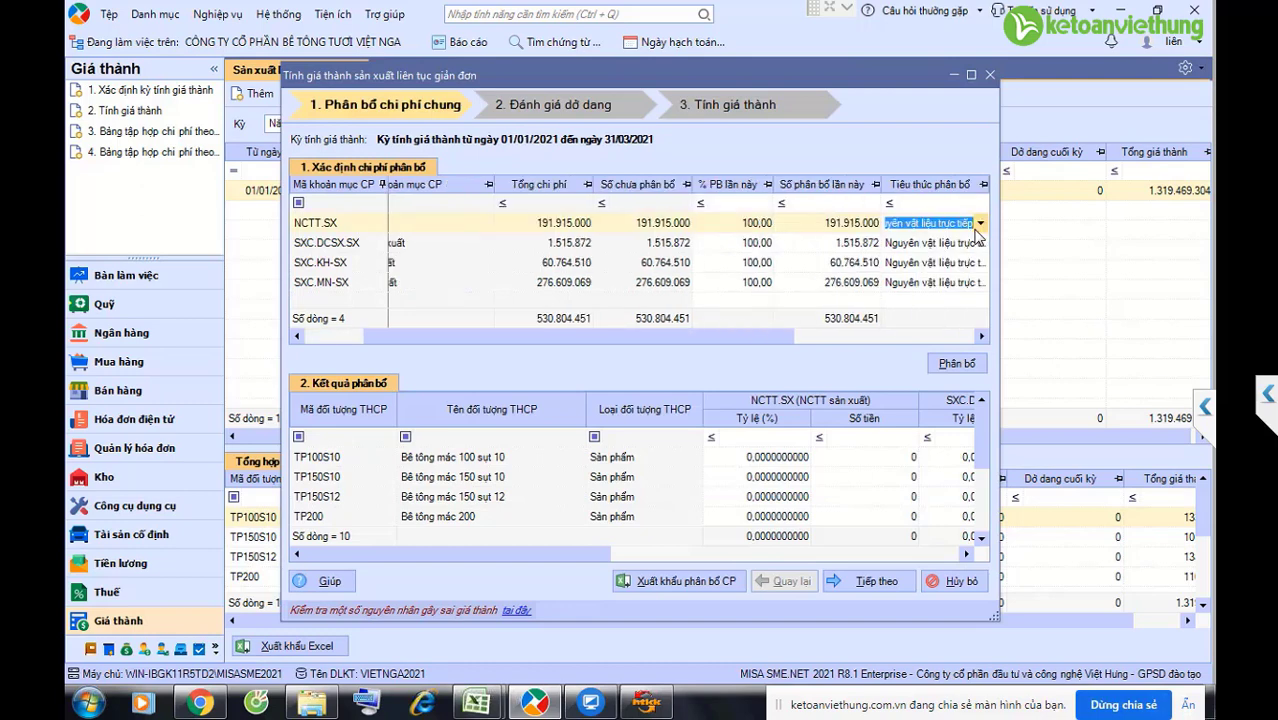
left_click(958, 366)
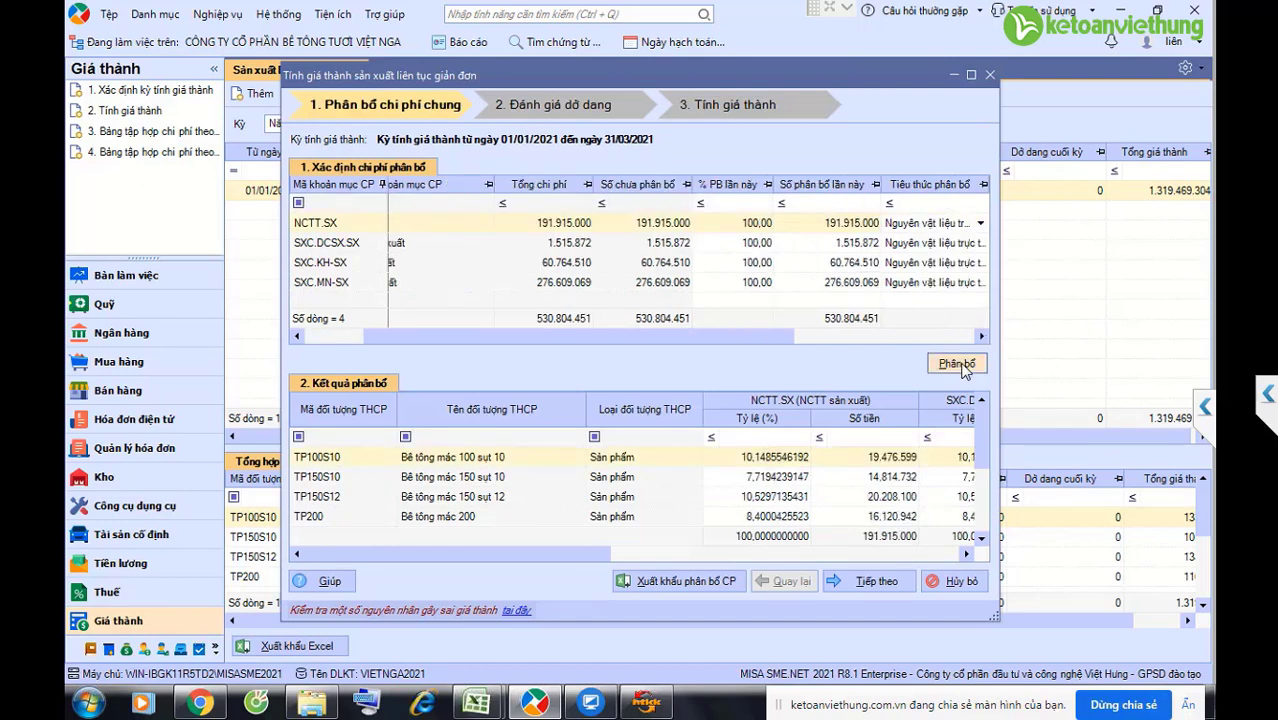
Step: Examine the allocation rates and amounts per product, comparing TP250B4S12 with TP250B4S10 in the enlarged allocation results
left_click_drag(981, 455, 981, 520)
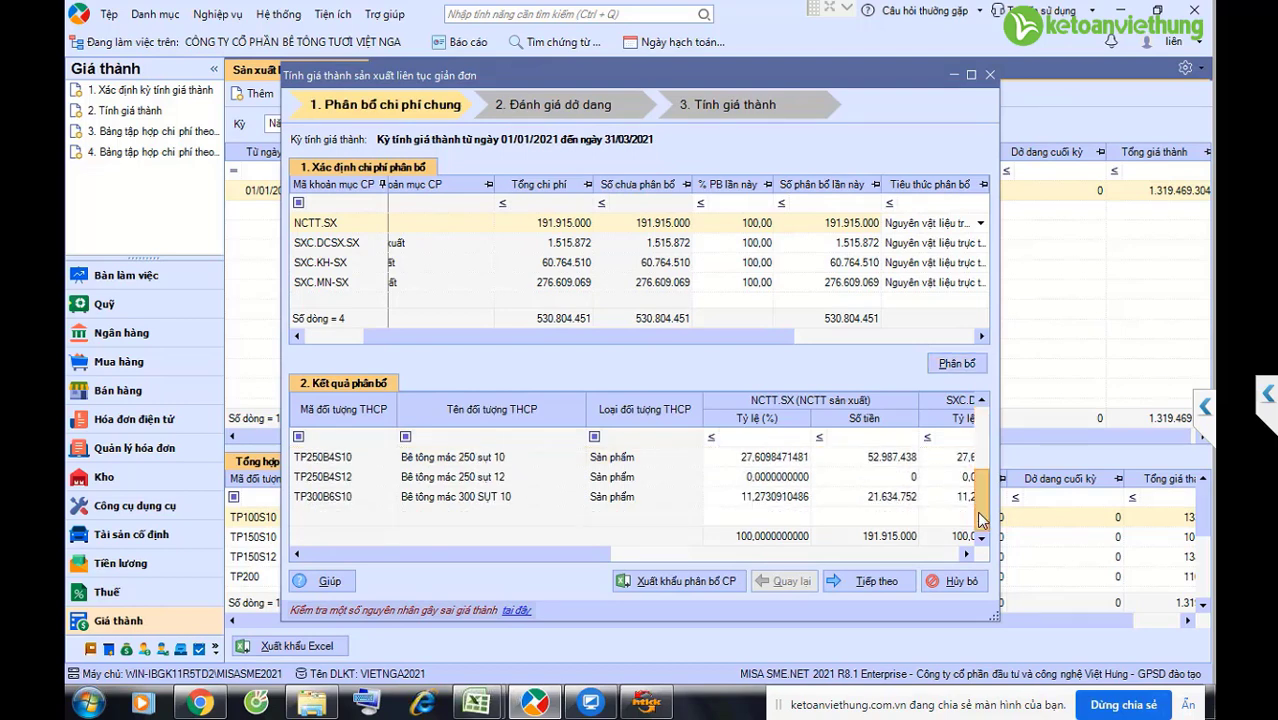
left_click(970, 74)
left_click(688, 553)
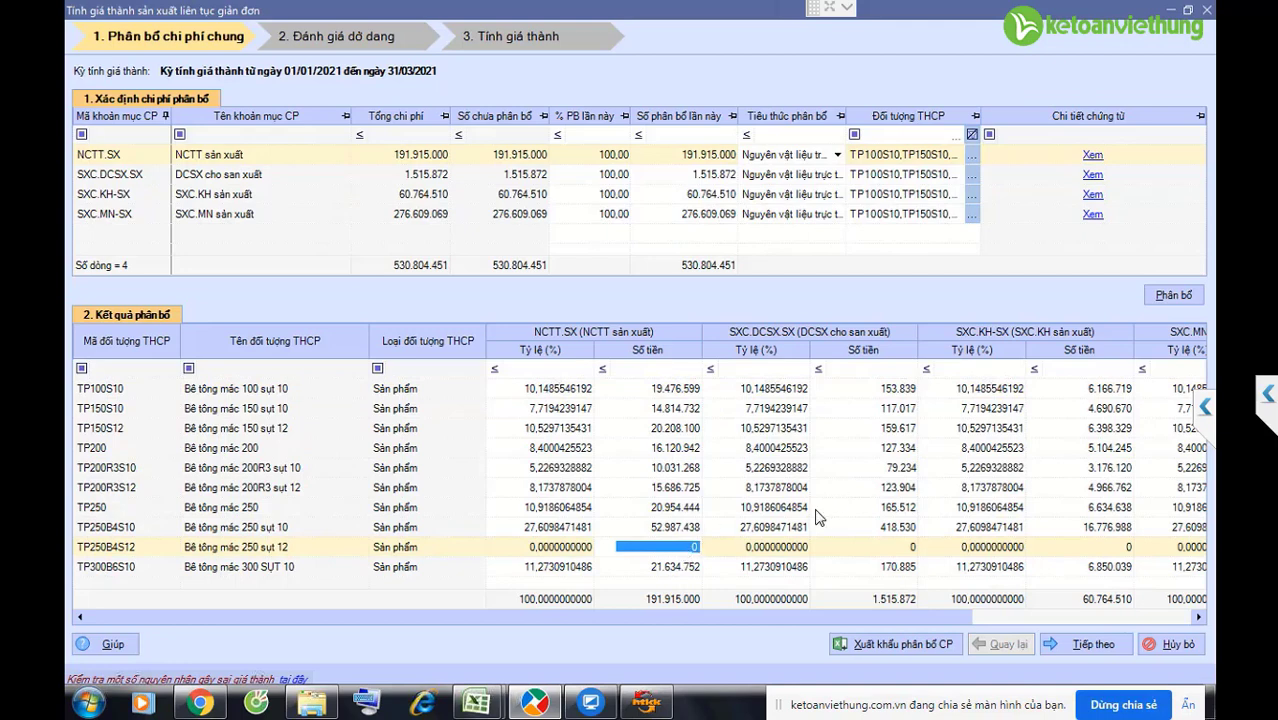
left_click(671, 549)
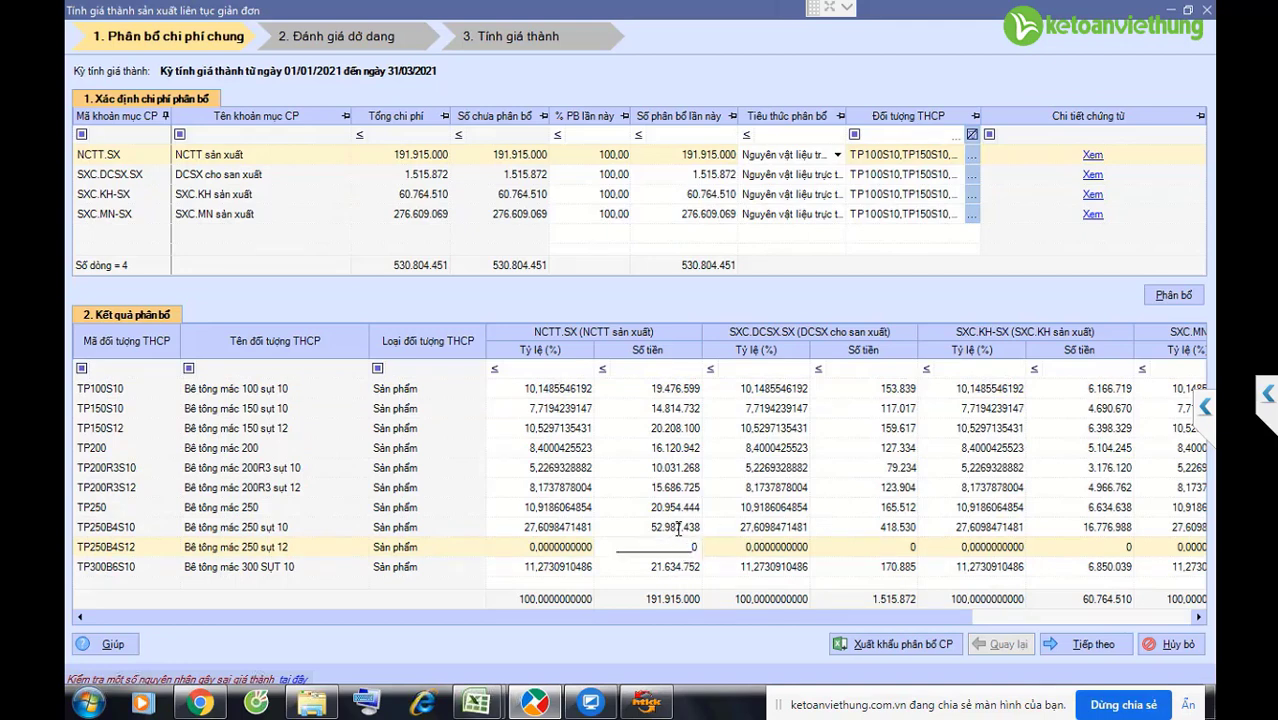
left_click(678, 529)
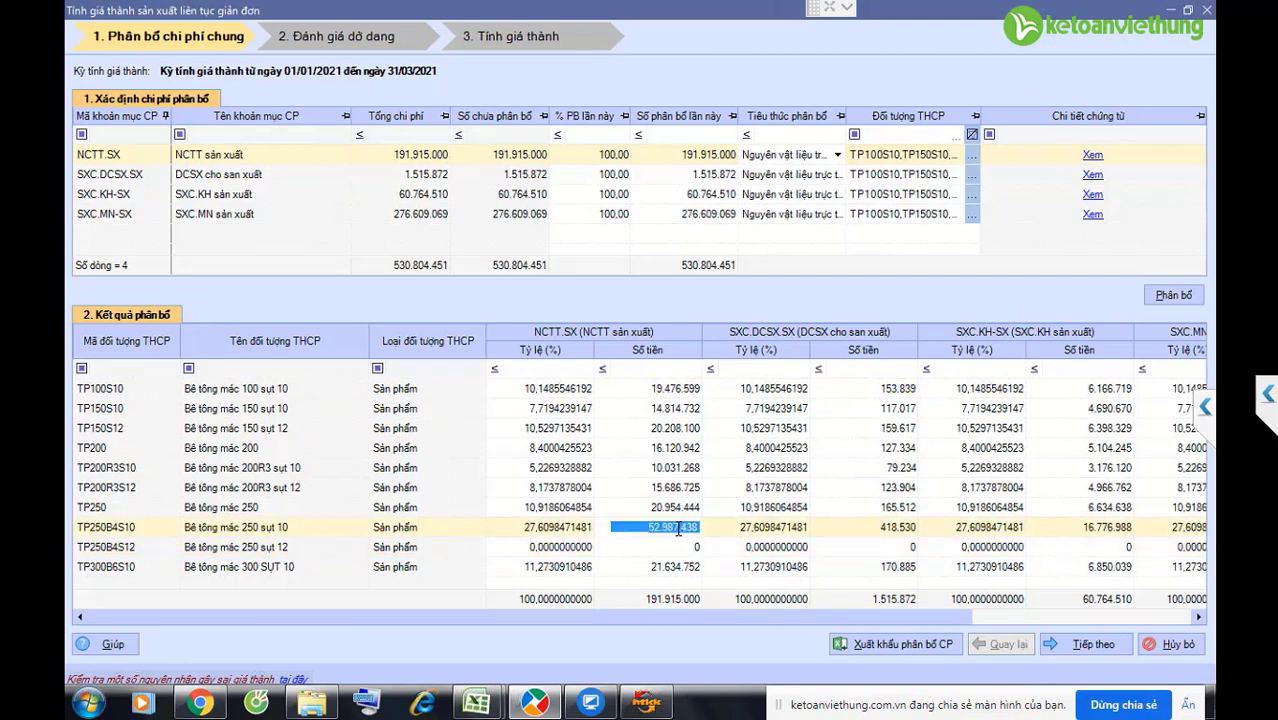
left_click(580, 551)
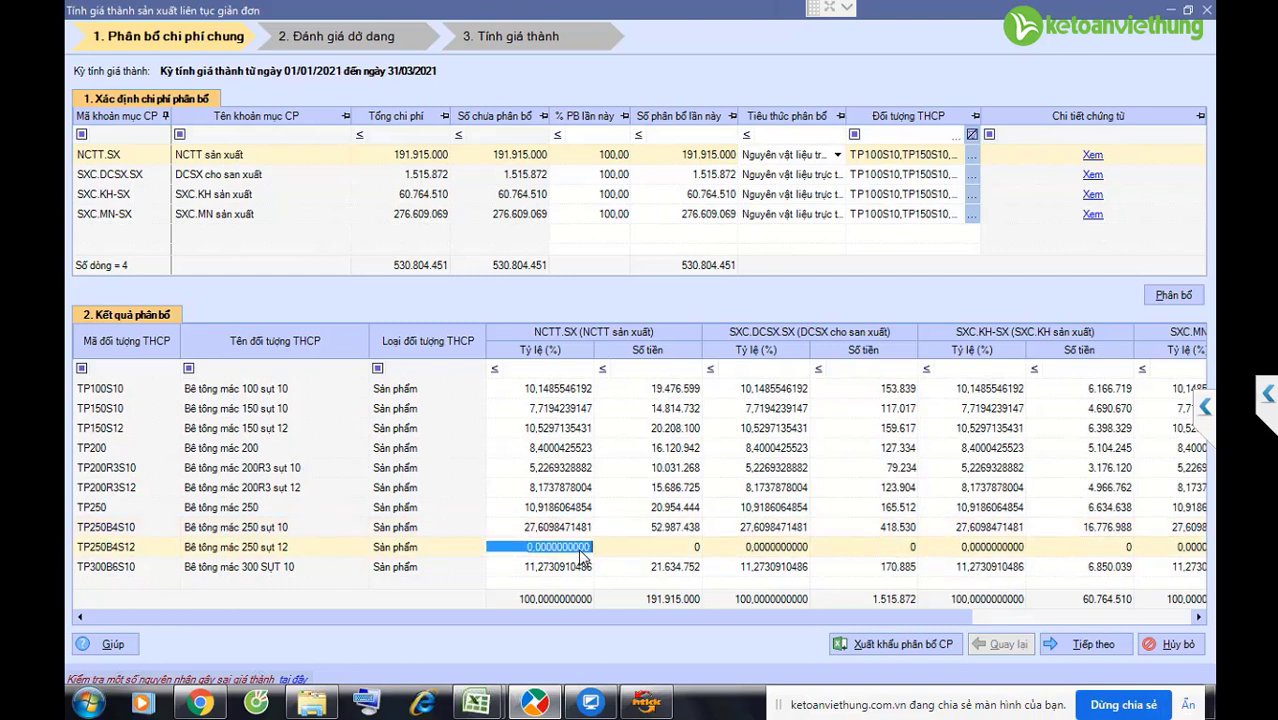
left_click(128, 549)
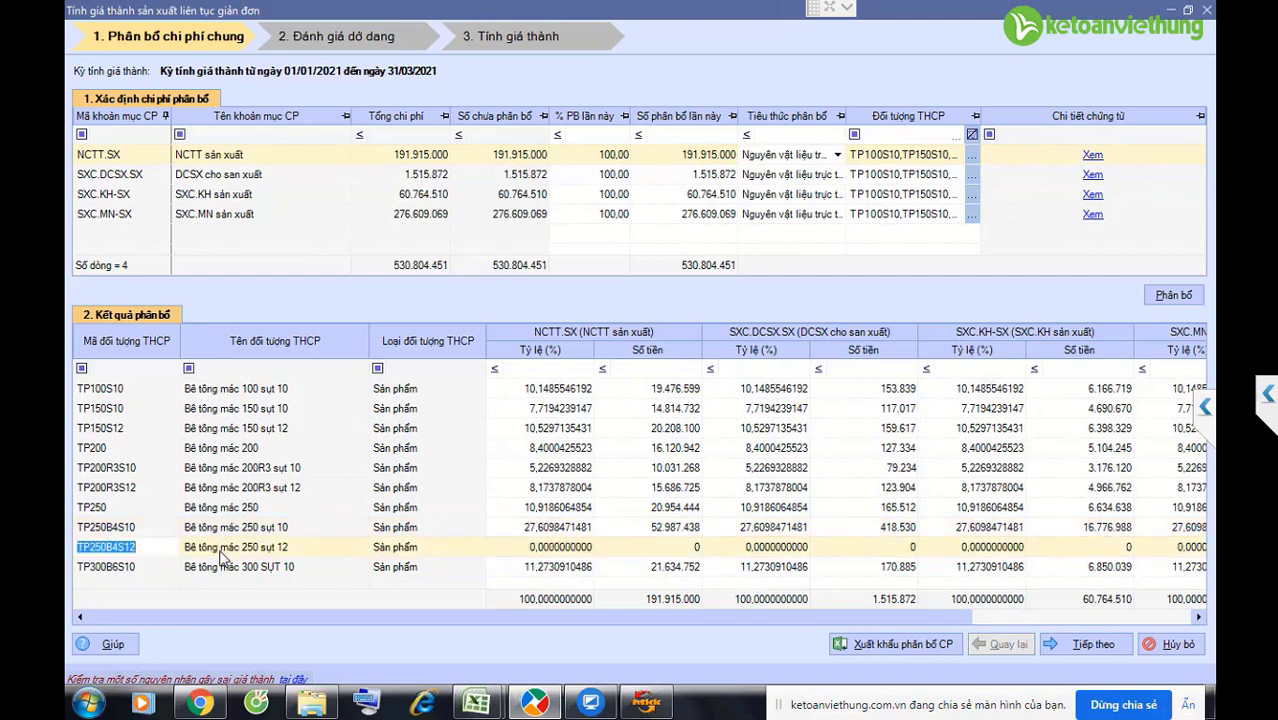
key("super+Down")
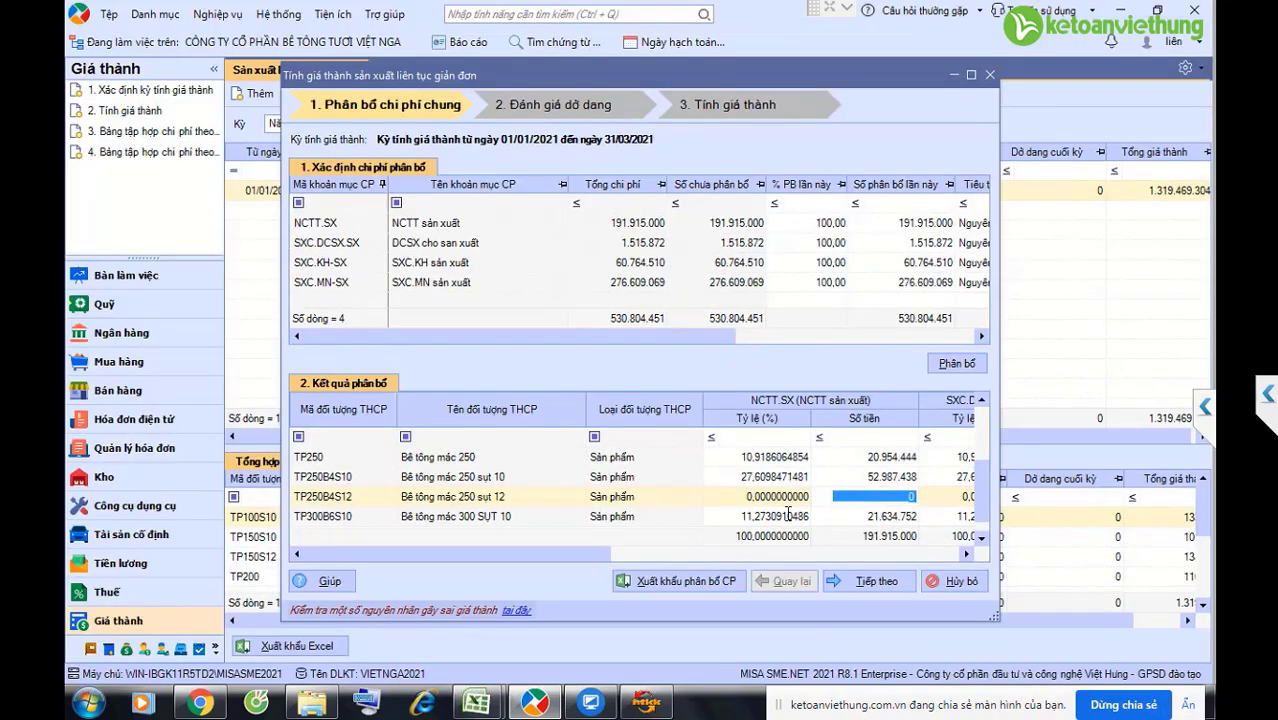
left_click(433, 500)
left_click(352, 495)
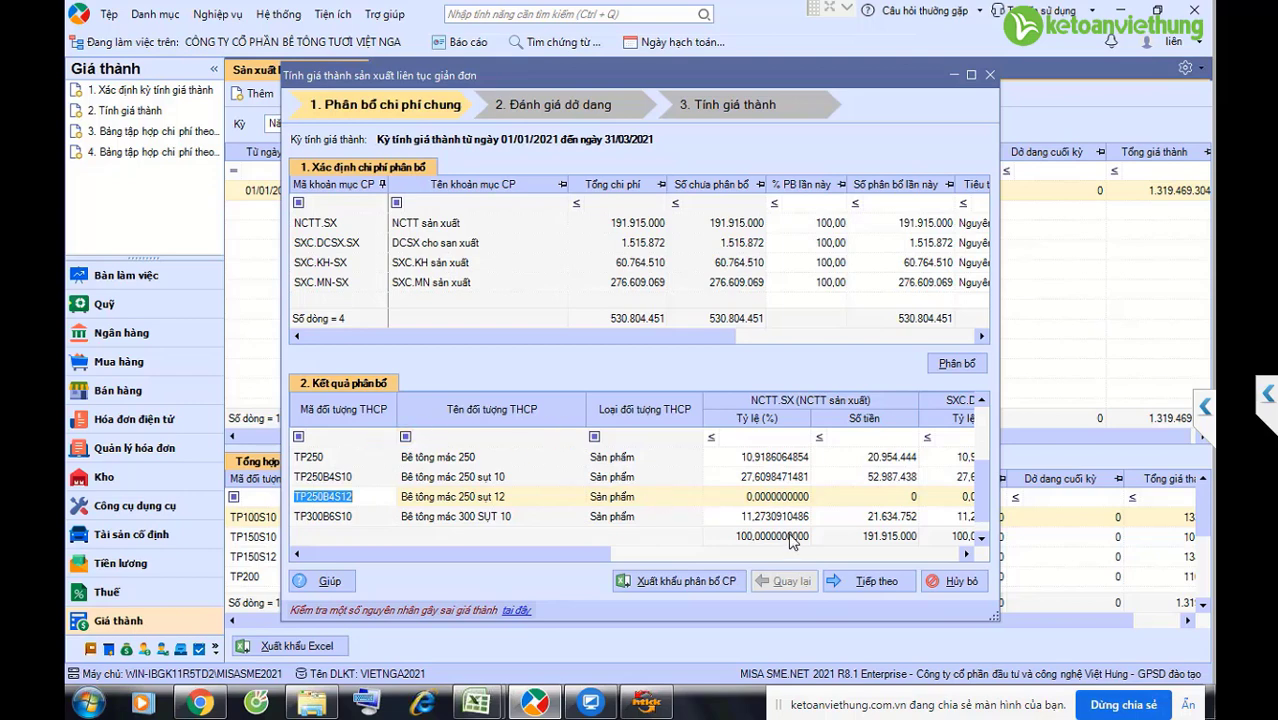
Step: Calculate the product costs without entering work in progress and update the finished products' warehouse receipt prices
left_click(868, 581)
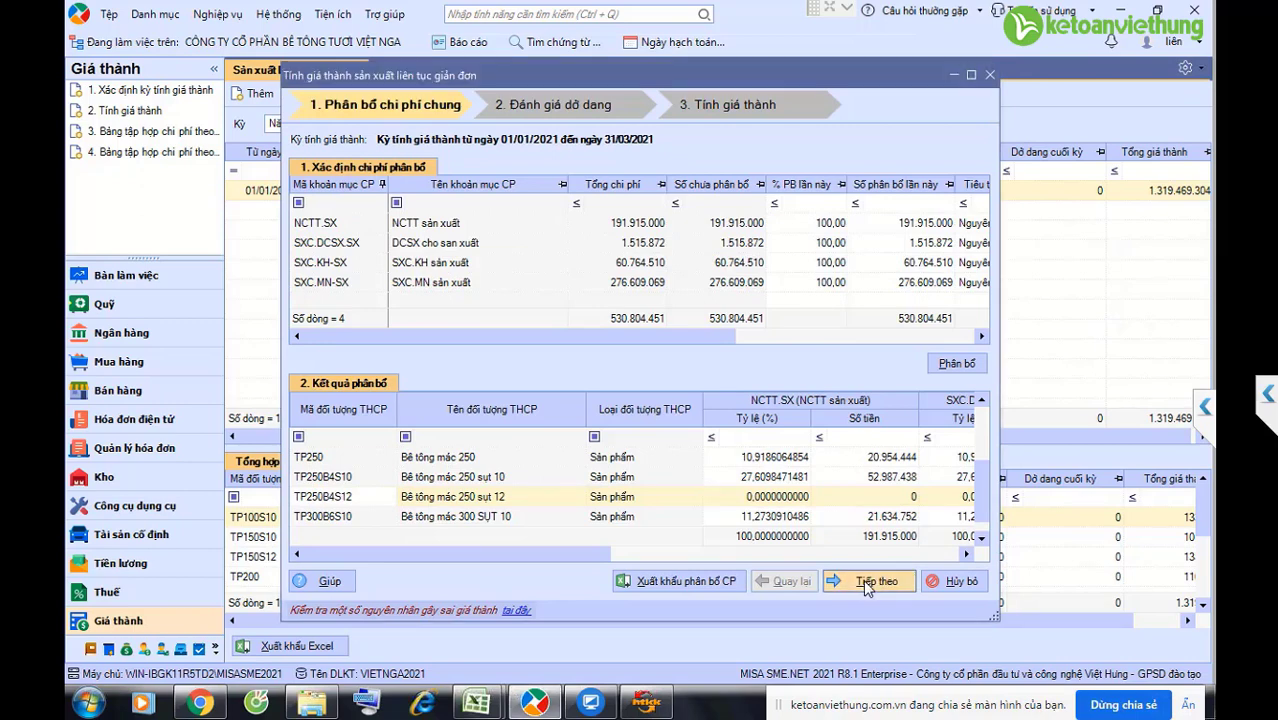
left_click(864, 583)
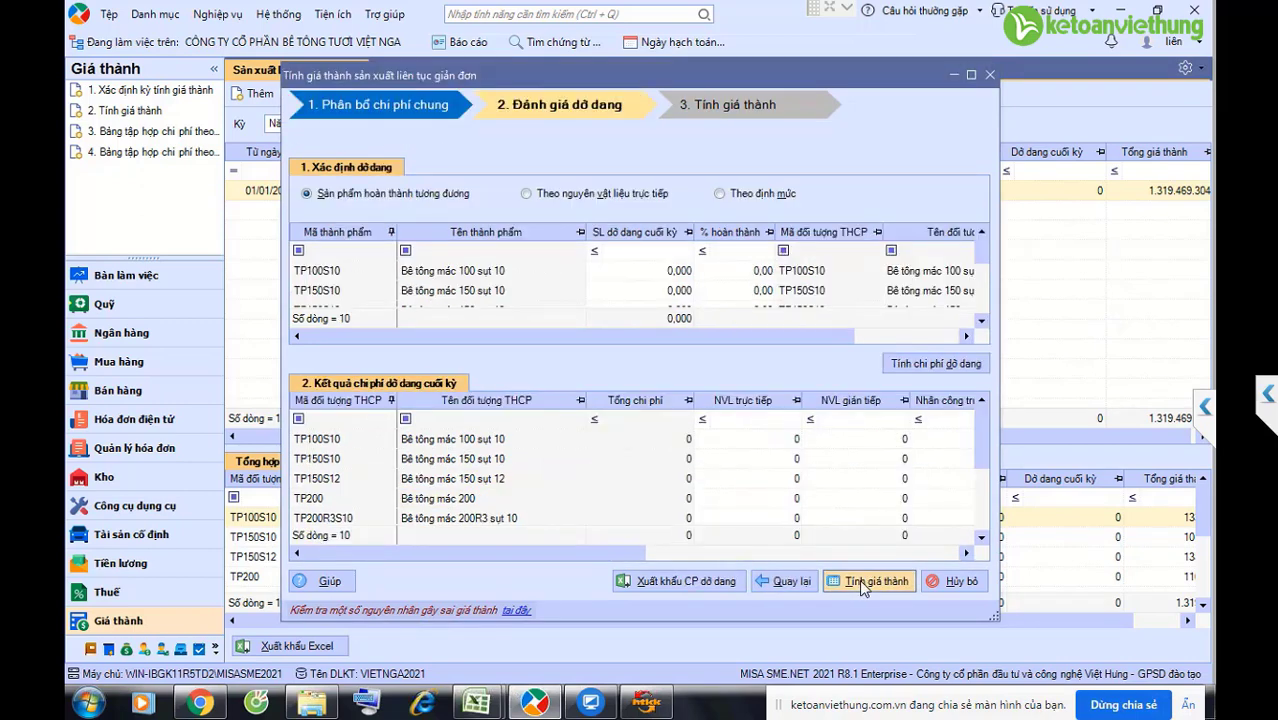
left_click(398, 550)
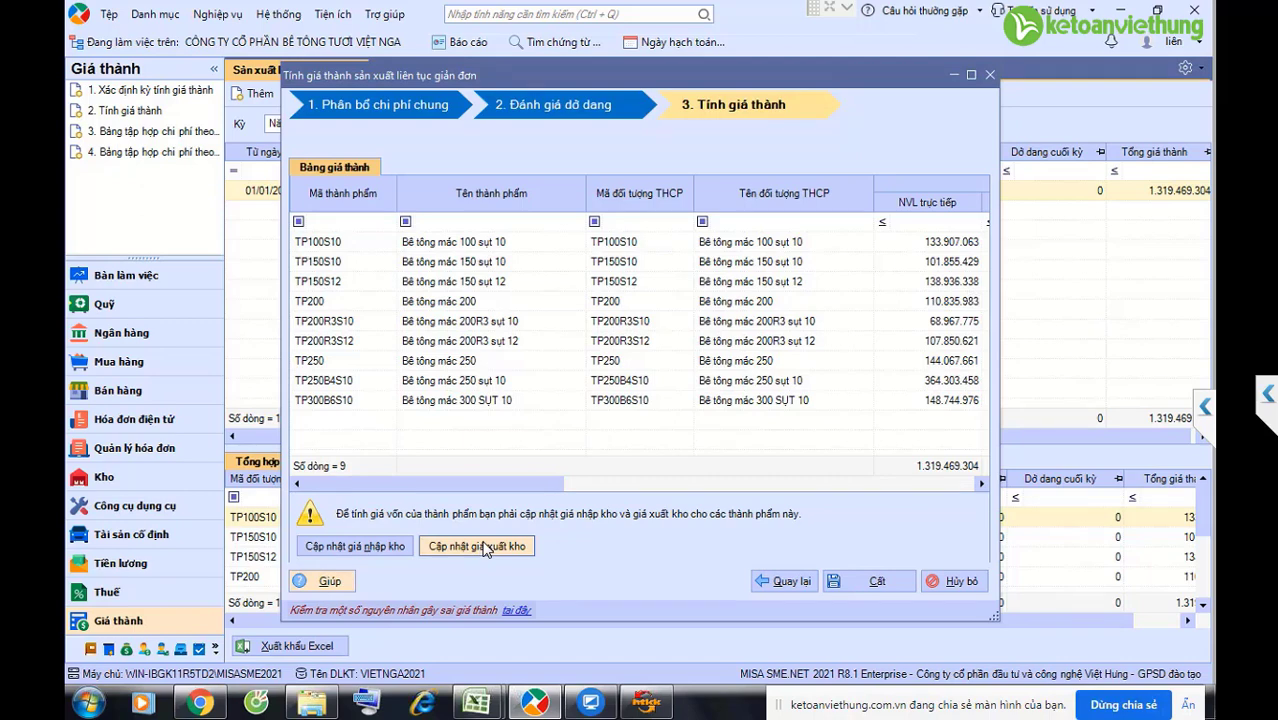
Step: Update the finished products' warehouse issue prices and save the costing table
left_click(481, 547)
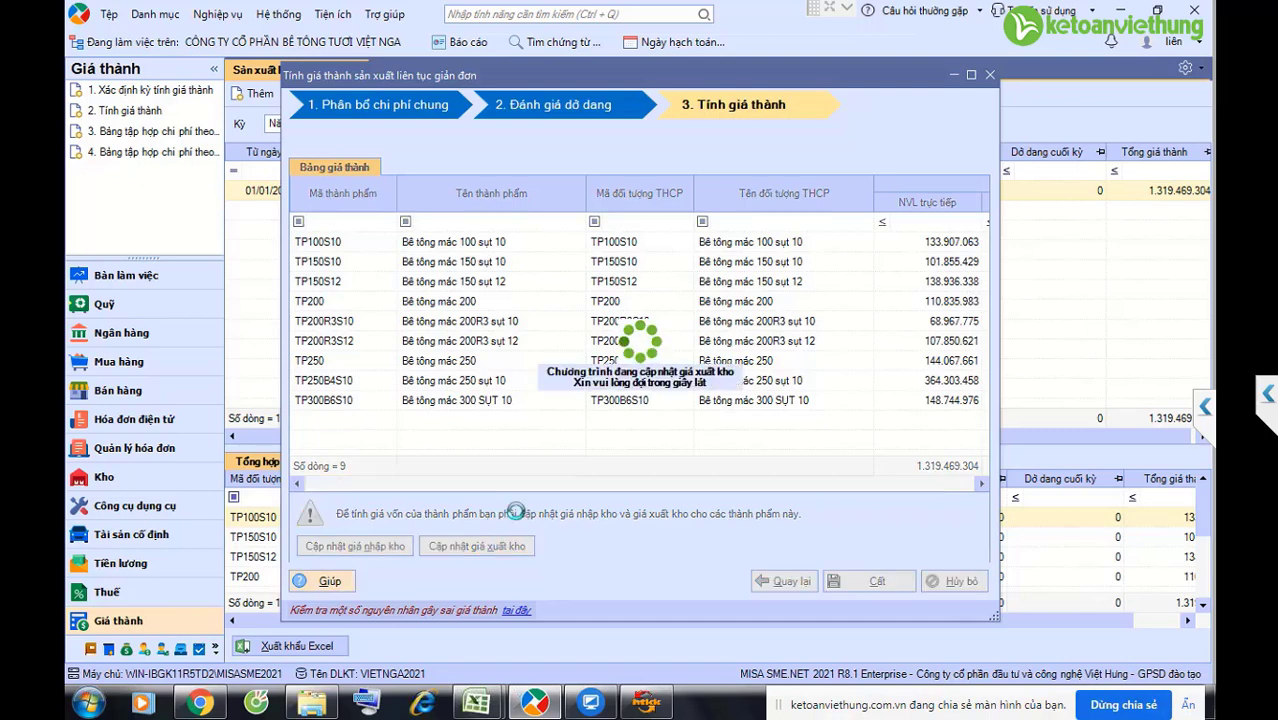
left_click(730, 418)
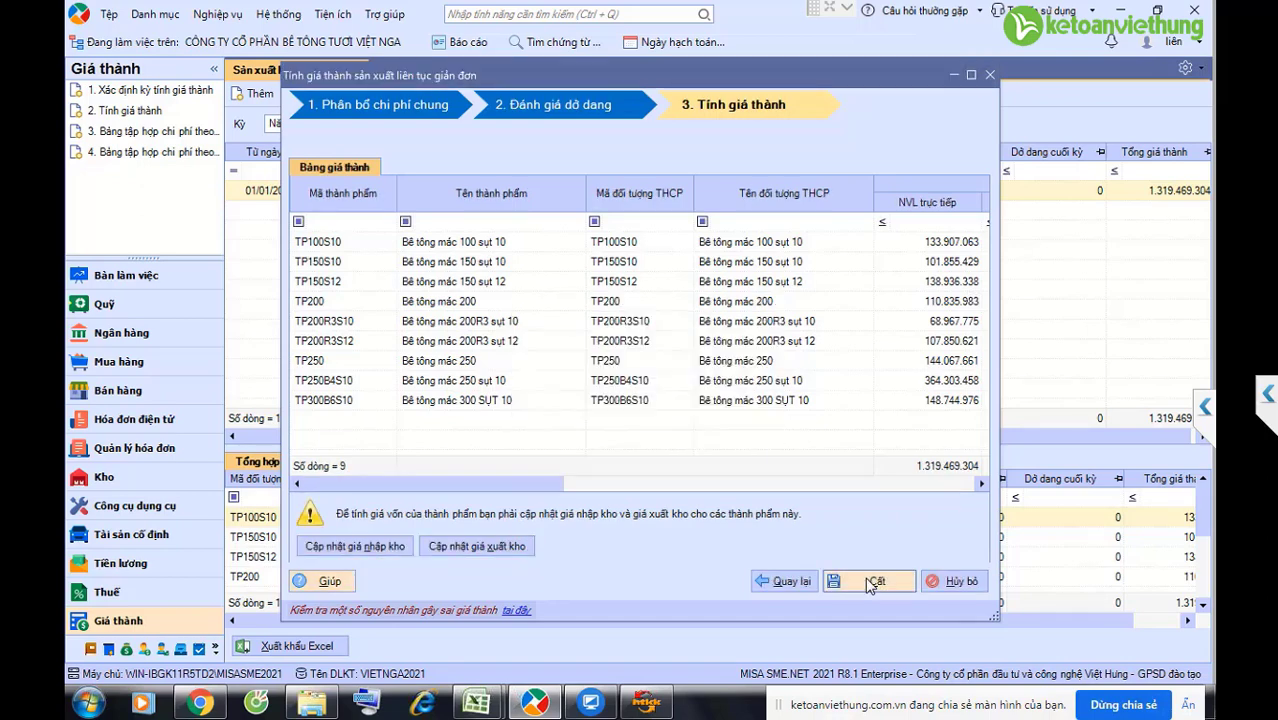
left_click(870, 582)
left_click(705, 418)
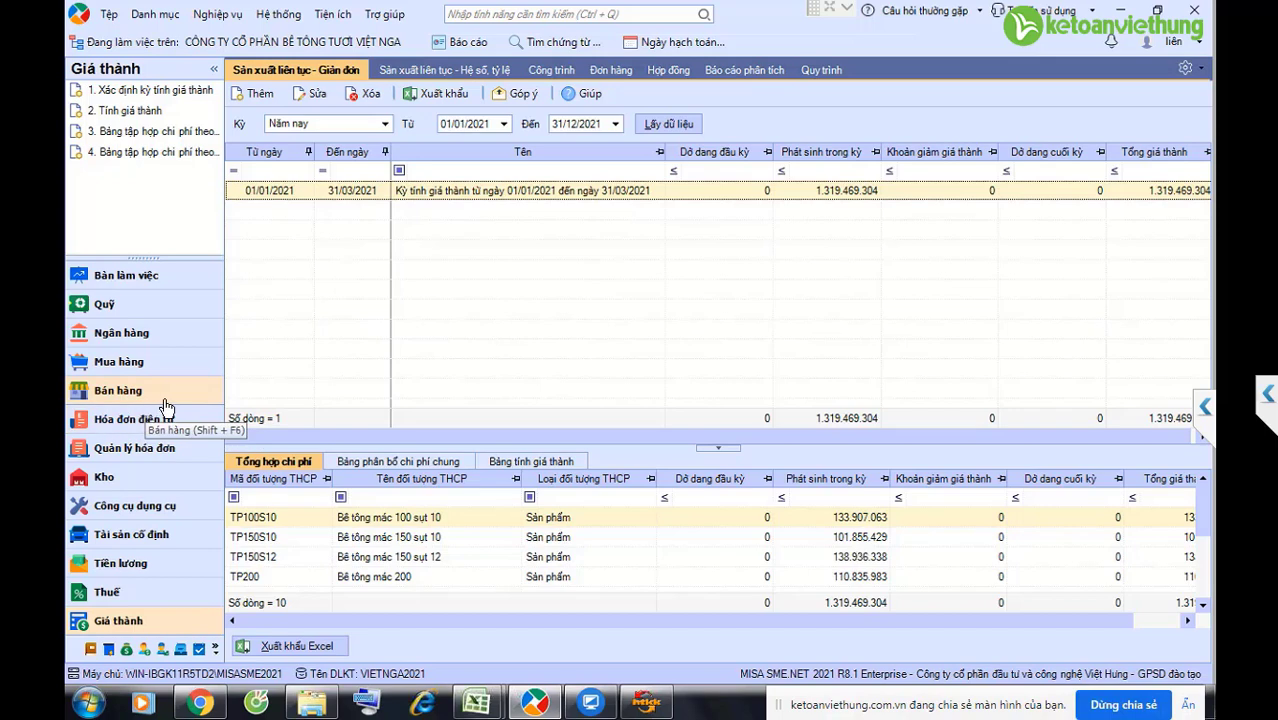
Step: Examine the amounts of the finished-product receipts and issues in the warehouse voucher list
left_click(160, 477)
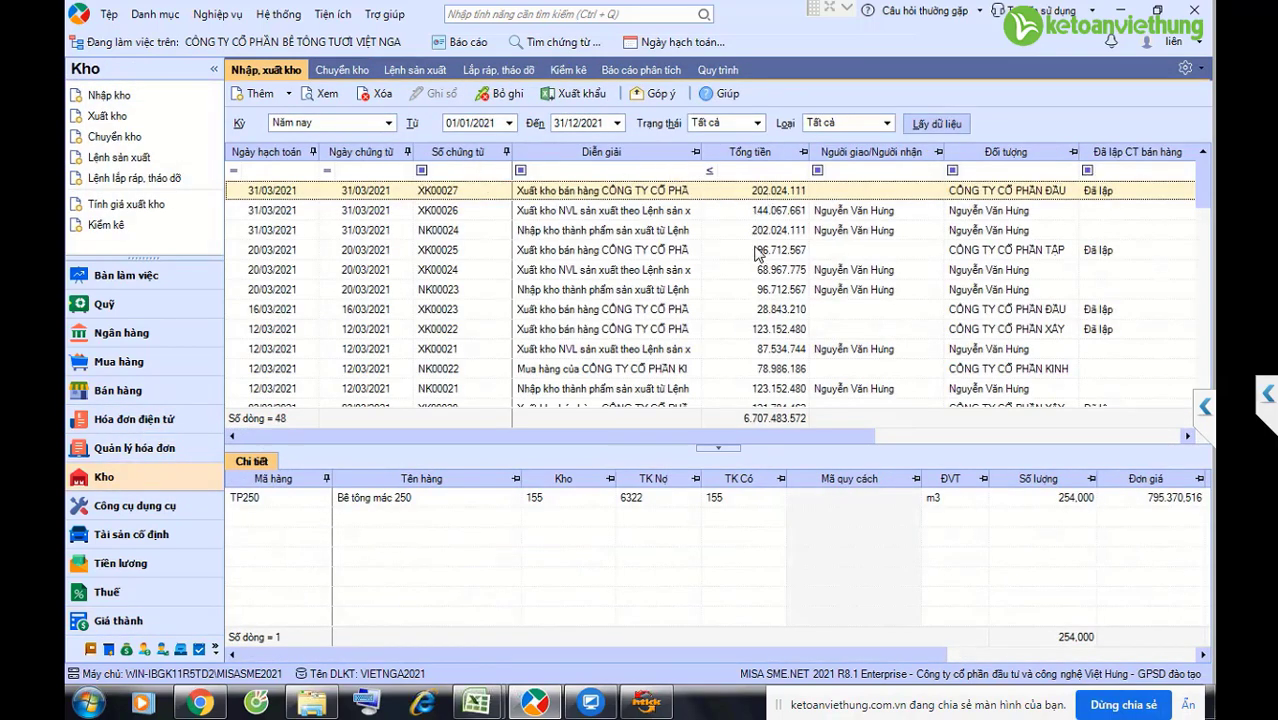
key("Down")
left_click(750, 255)
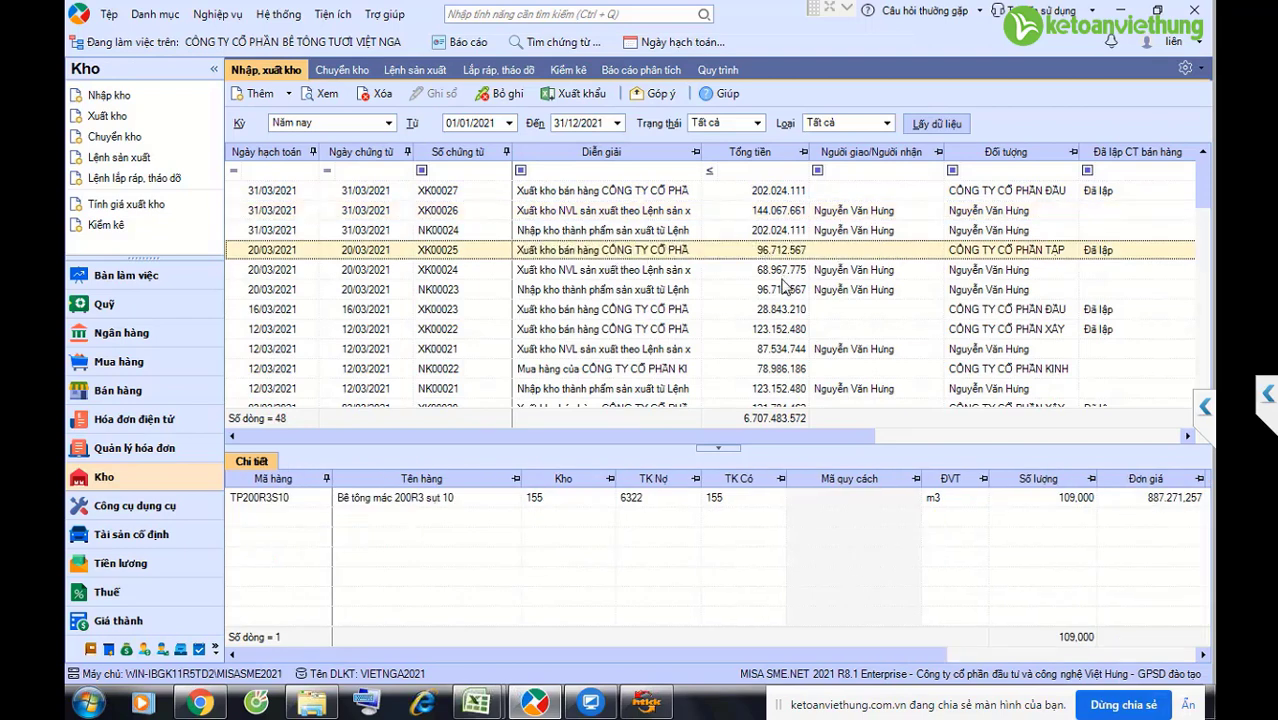
scroll(785, 290, "down", 12)
Step: Run the "Sổ chi tiết vật tư hàng hóa" report for kho thành phẩm in Quý 1
left_click(660, 72)
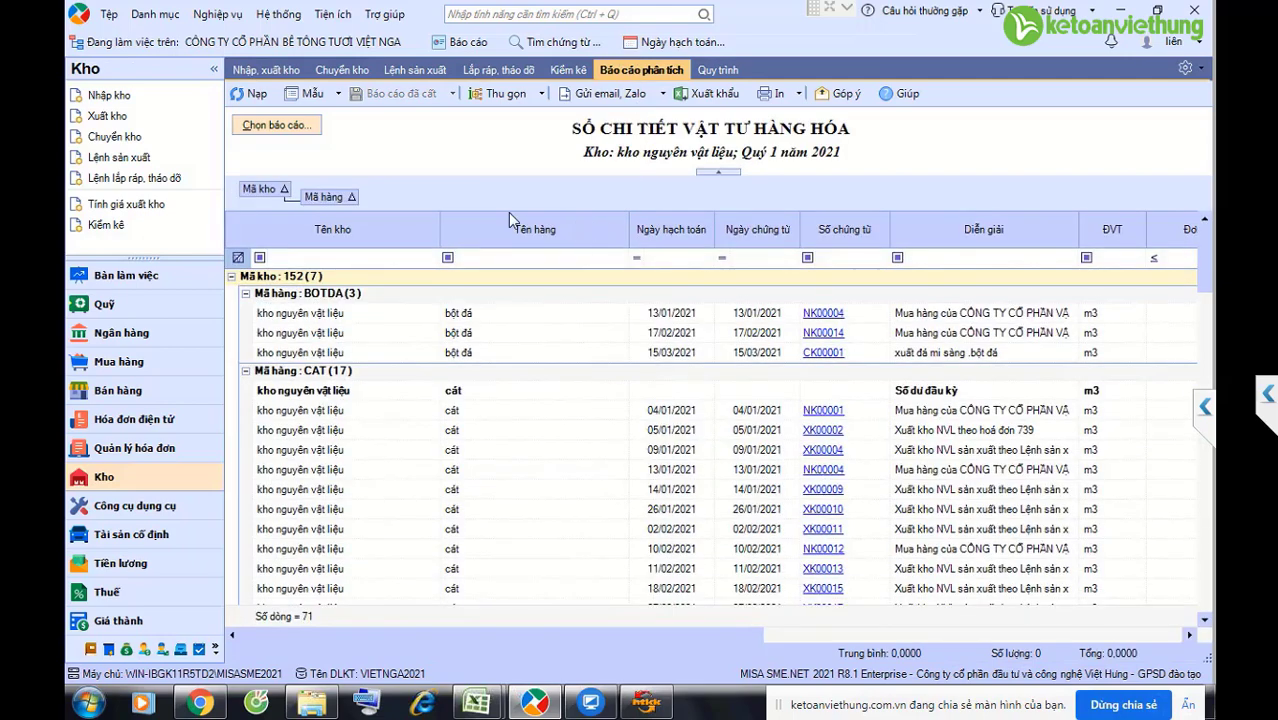
left_click(276, 125)
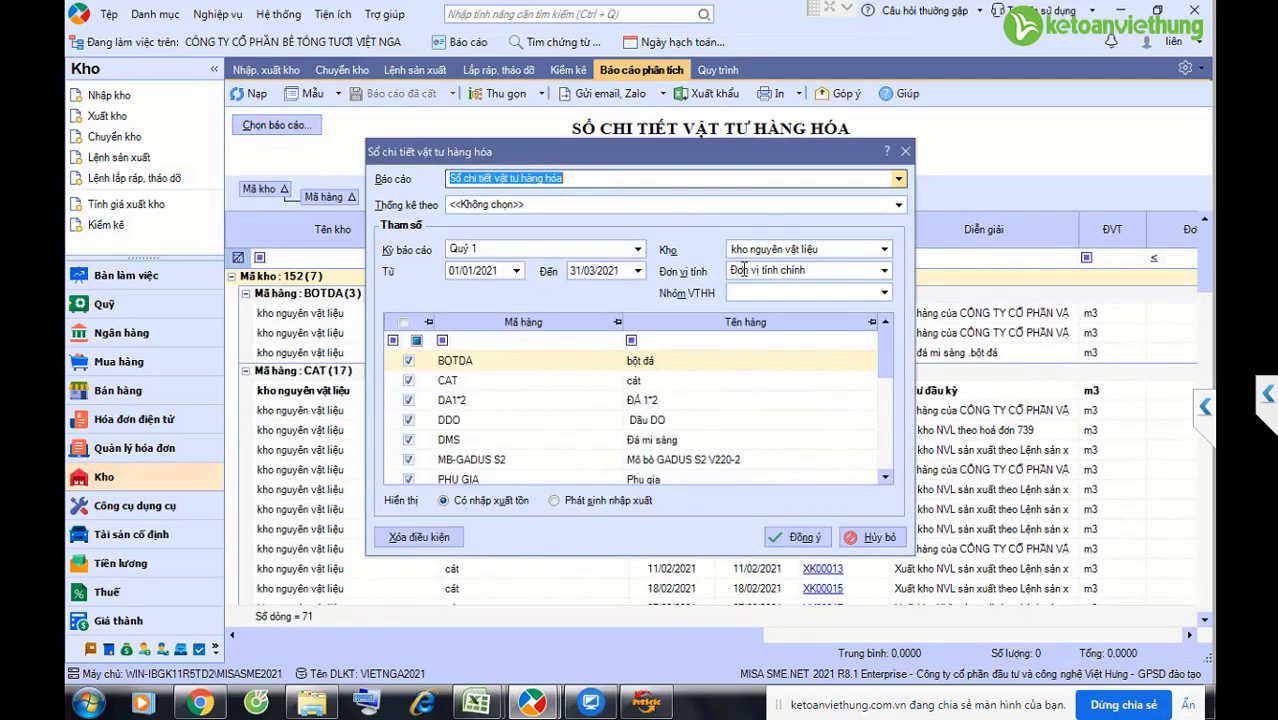
left_click(884, 249)
key("Escape")
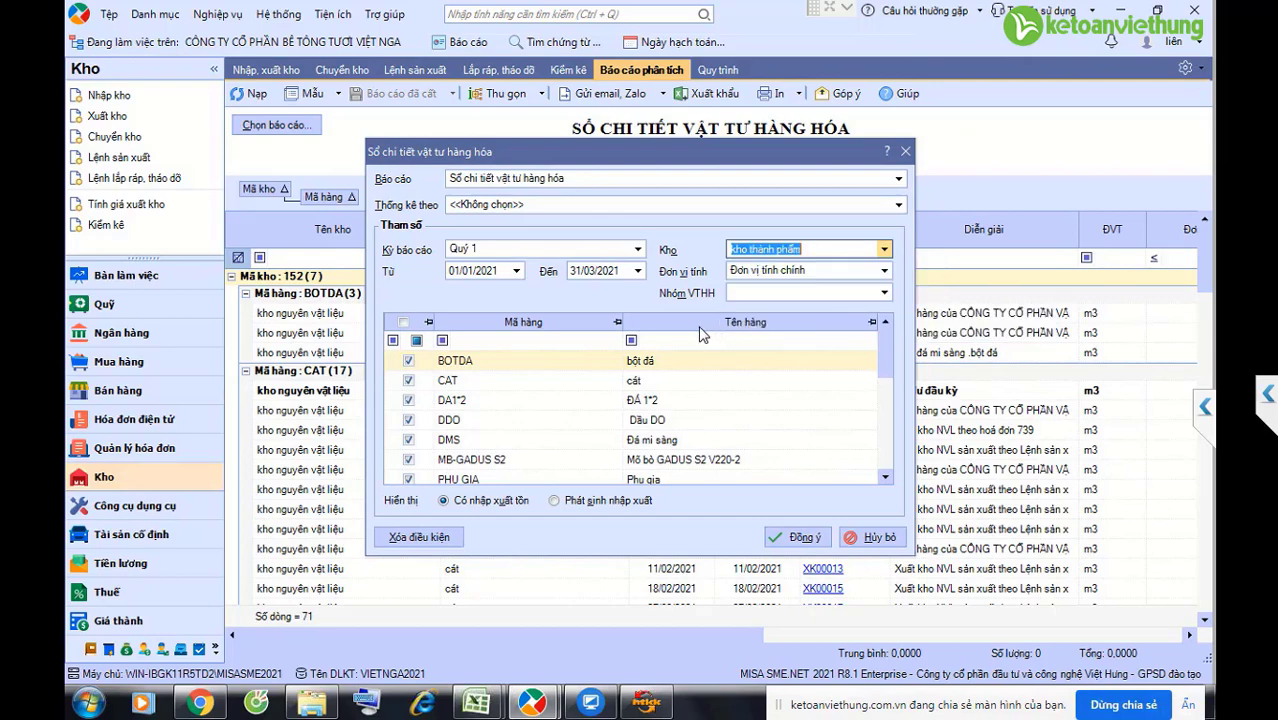
left_click(788, 540)
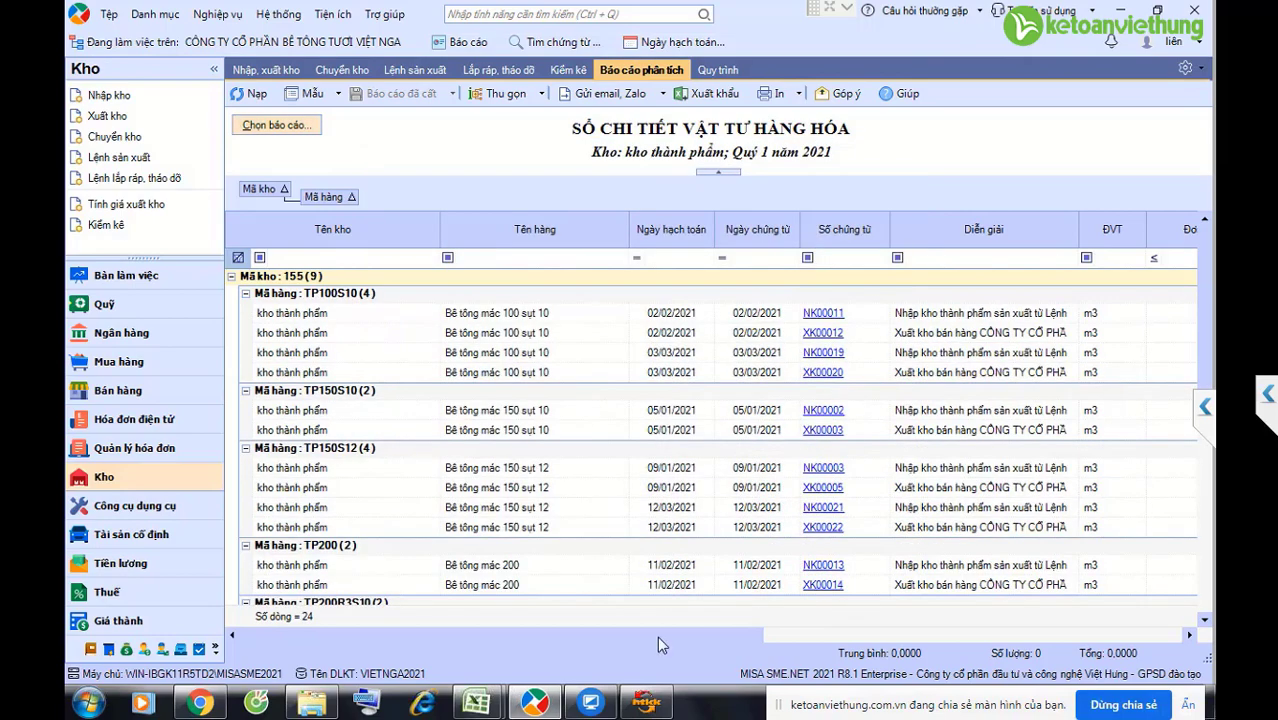
Step: Examine the receipt, issue and closing stock quantities and values of each finished product in the detailed report
scroll(966, 615, "right", 3)
scroll(966, 615, "right", 6)
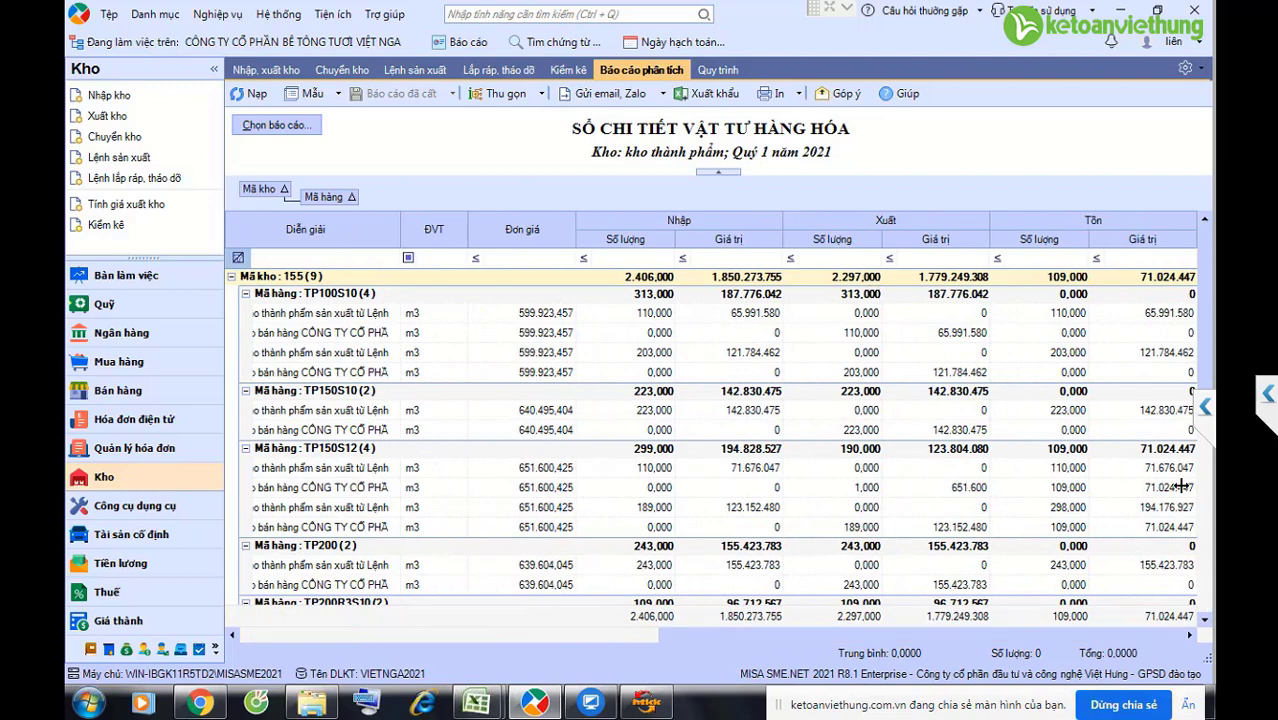
left_click(935, 332)
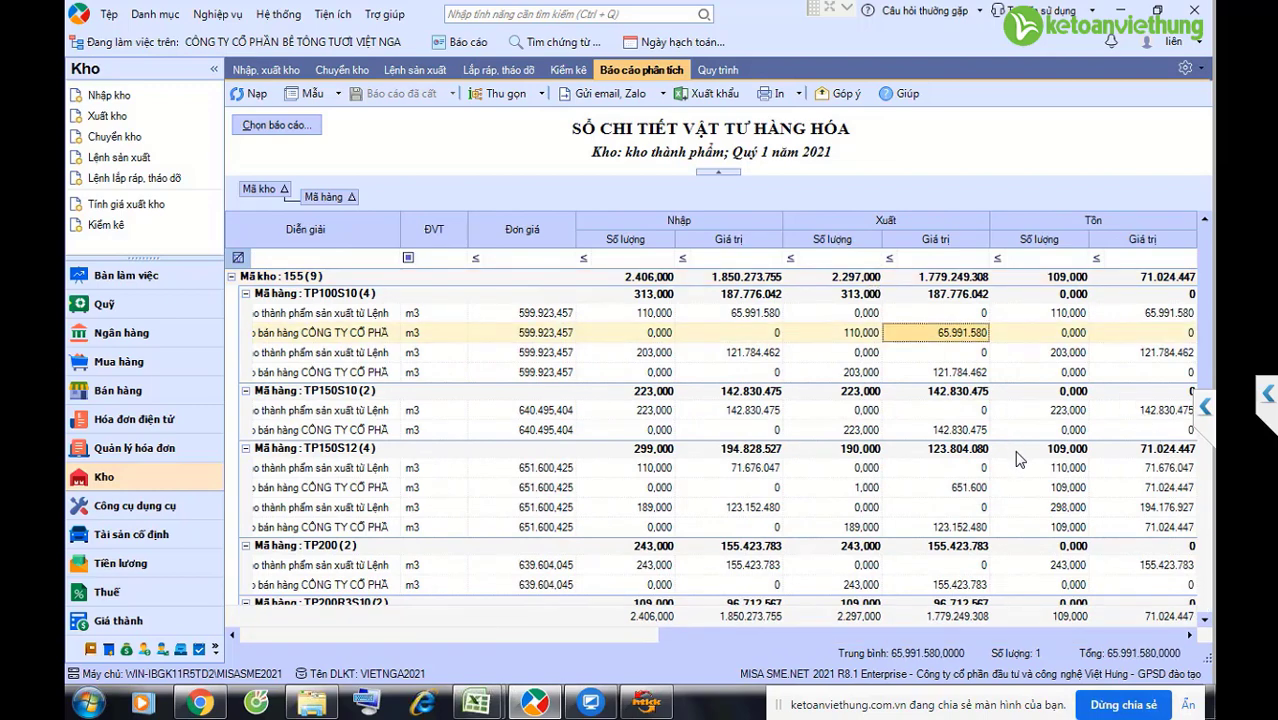
scroll(1018, 462, "down", 6)
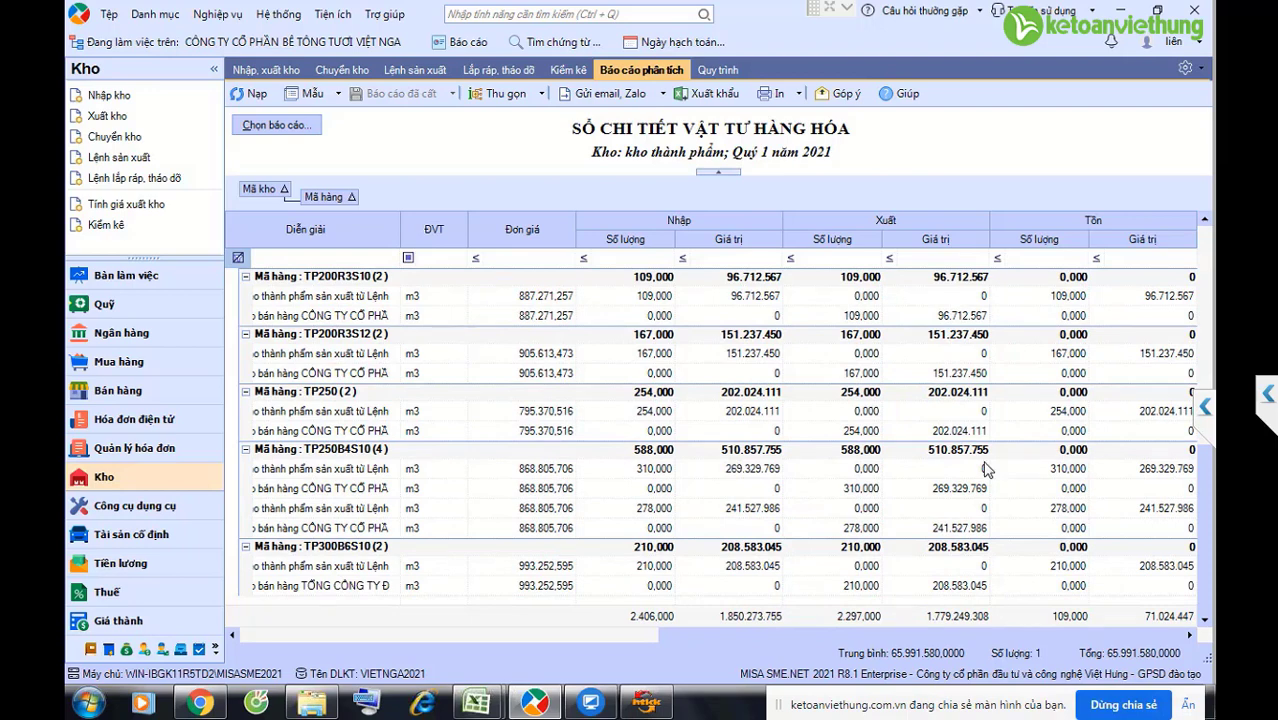
scroll(985, 470, "up", 4)
left_click(860, 393)
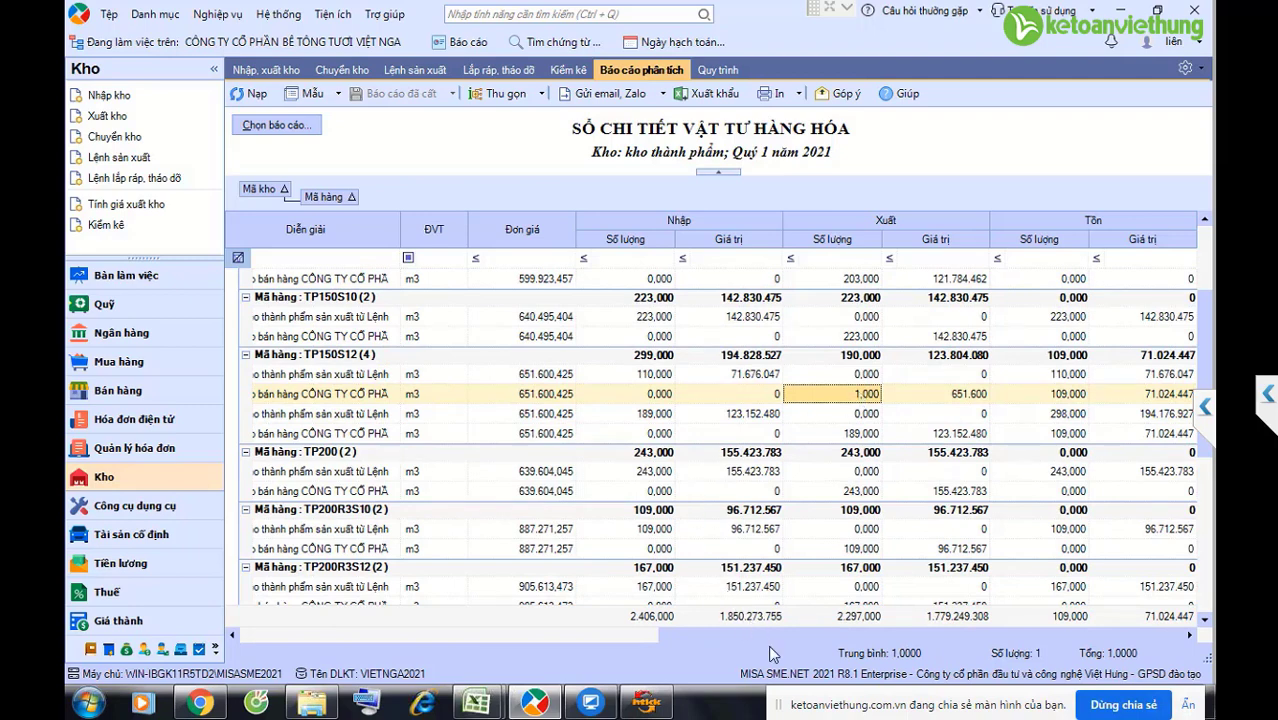
Step: Open the sales voucher behind the 09/01/2021 issue of TP150S12 and compare its quantity with the source invoice in the browser
left_click_drag(769, 633, 560, 635)
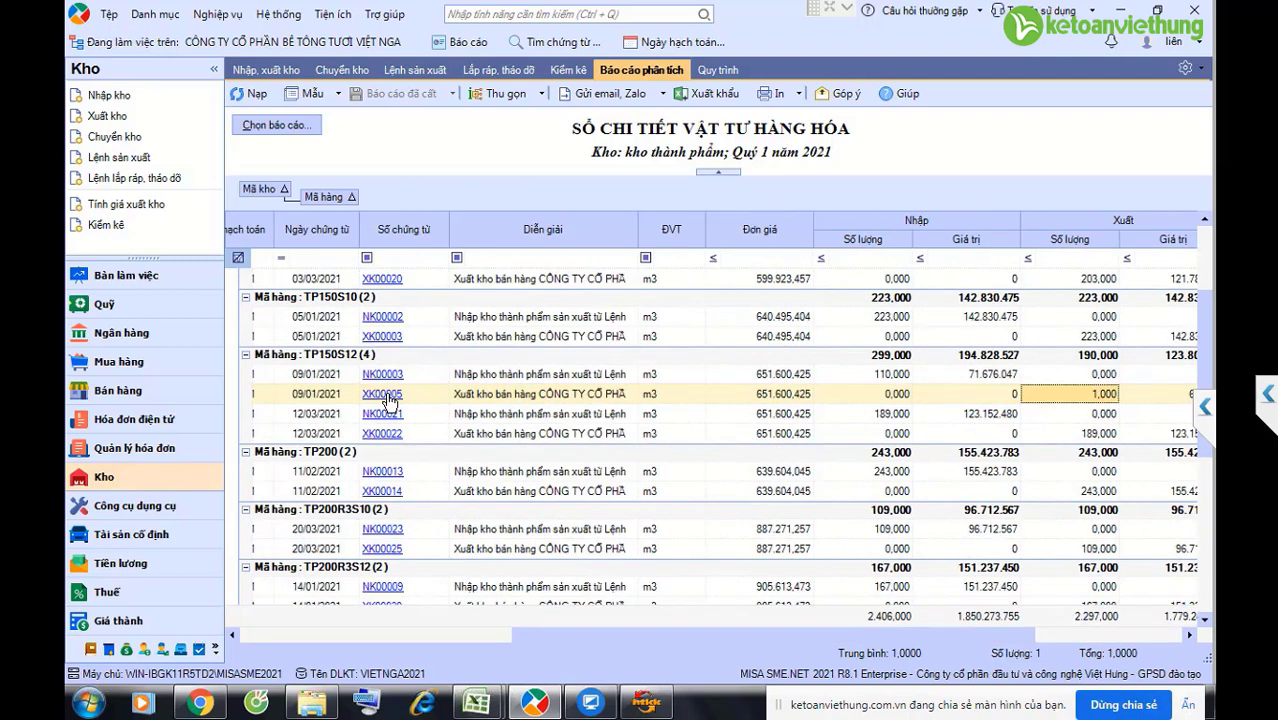
left_click(386, 396)
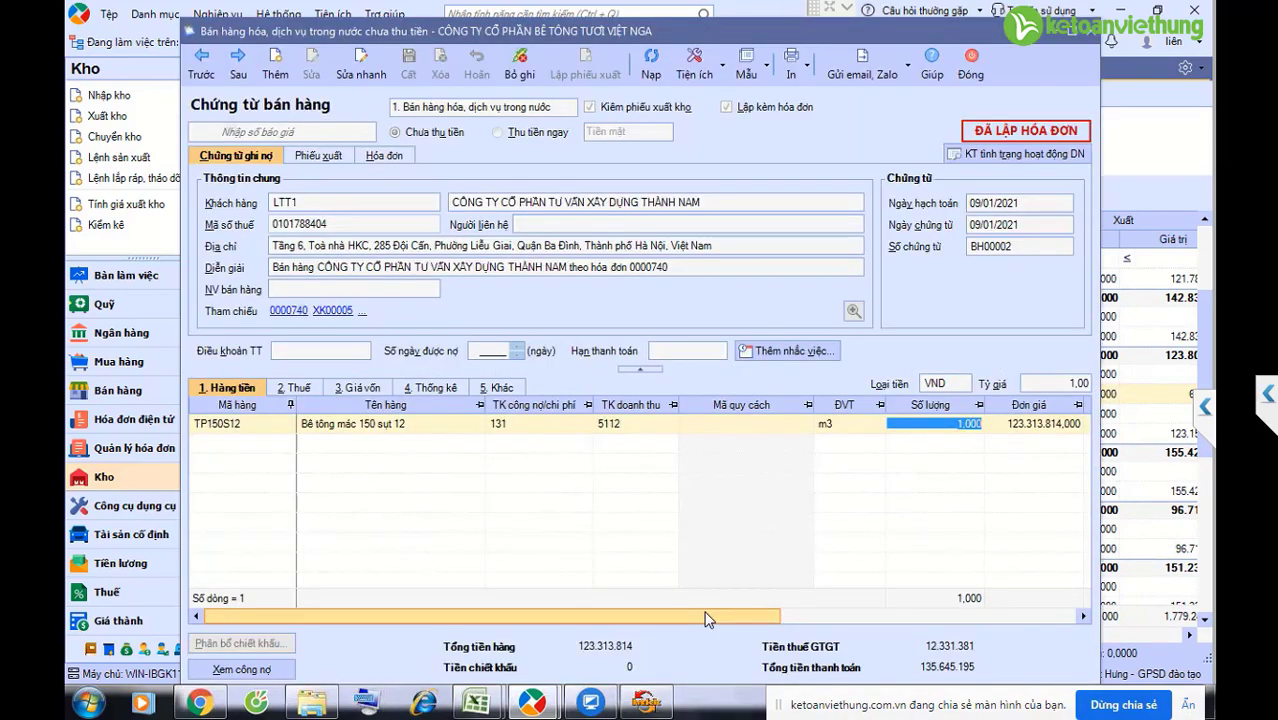
left_click_drag(705, 619, 806, 619)
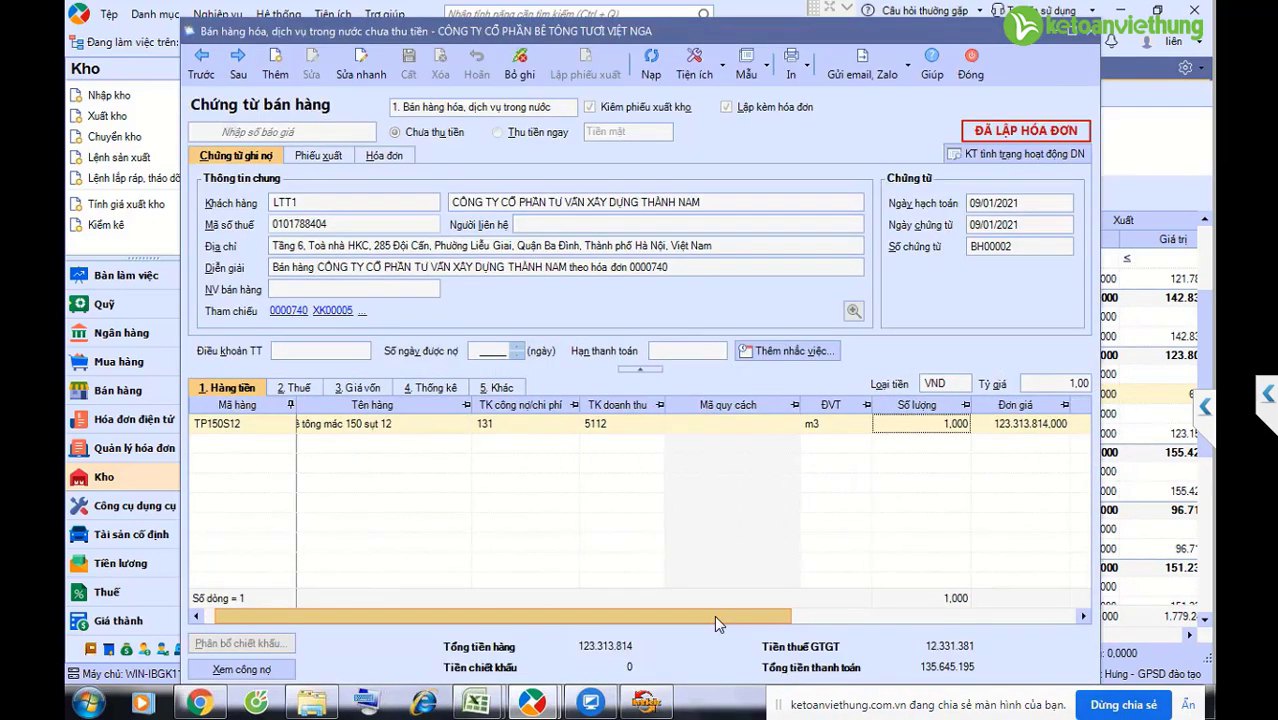
key("alt+Tab")
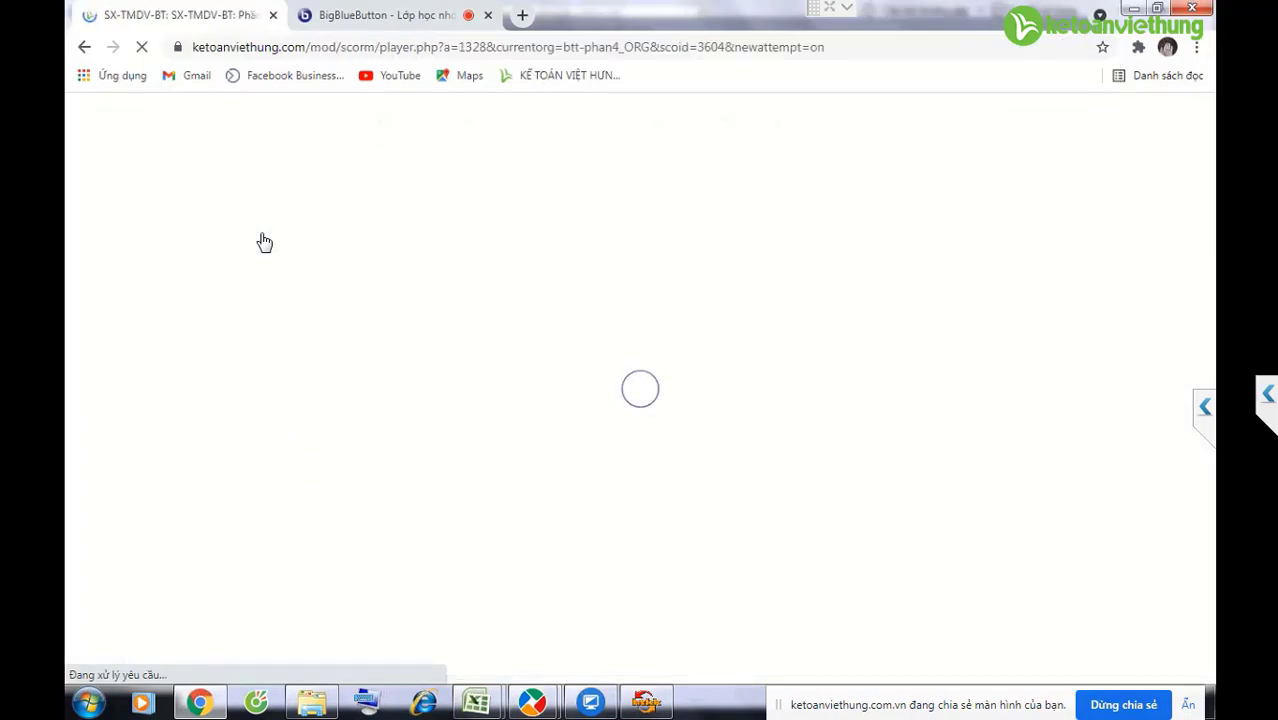
scroll(930, 402, "down", 1)
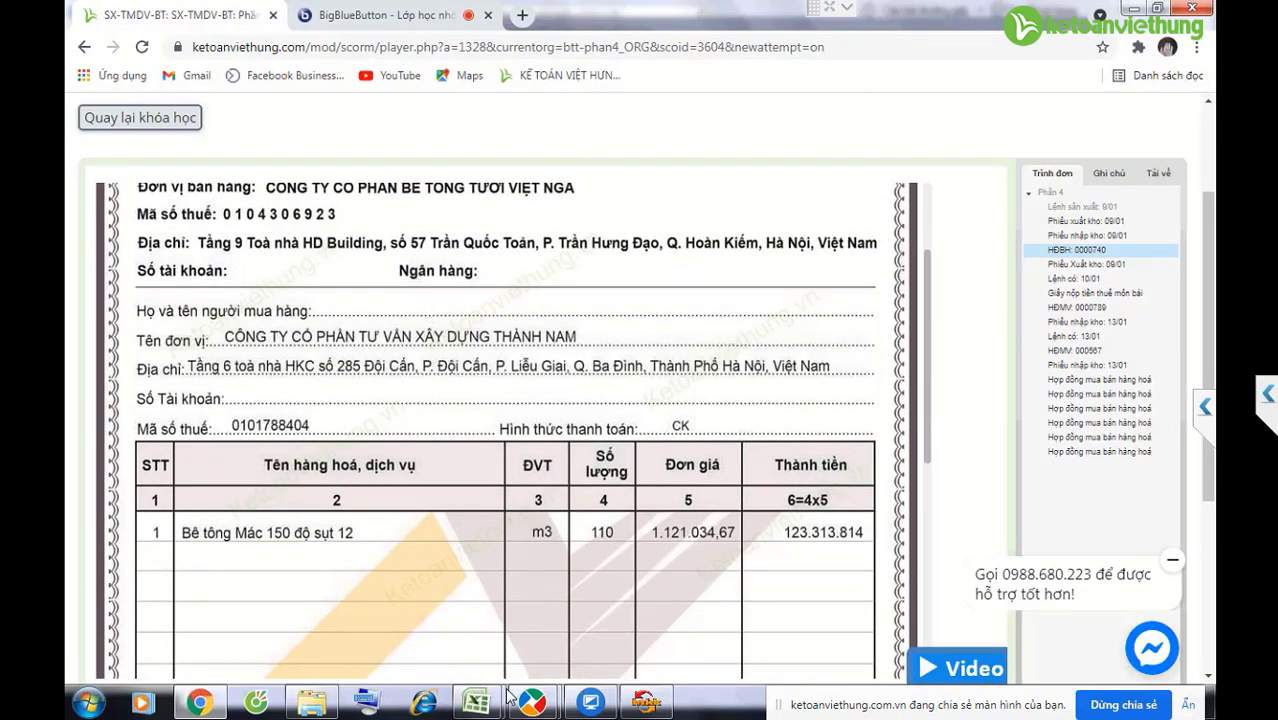
left_click(545, 692)
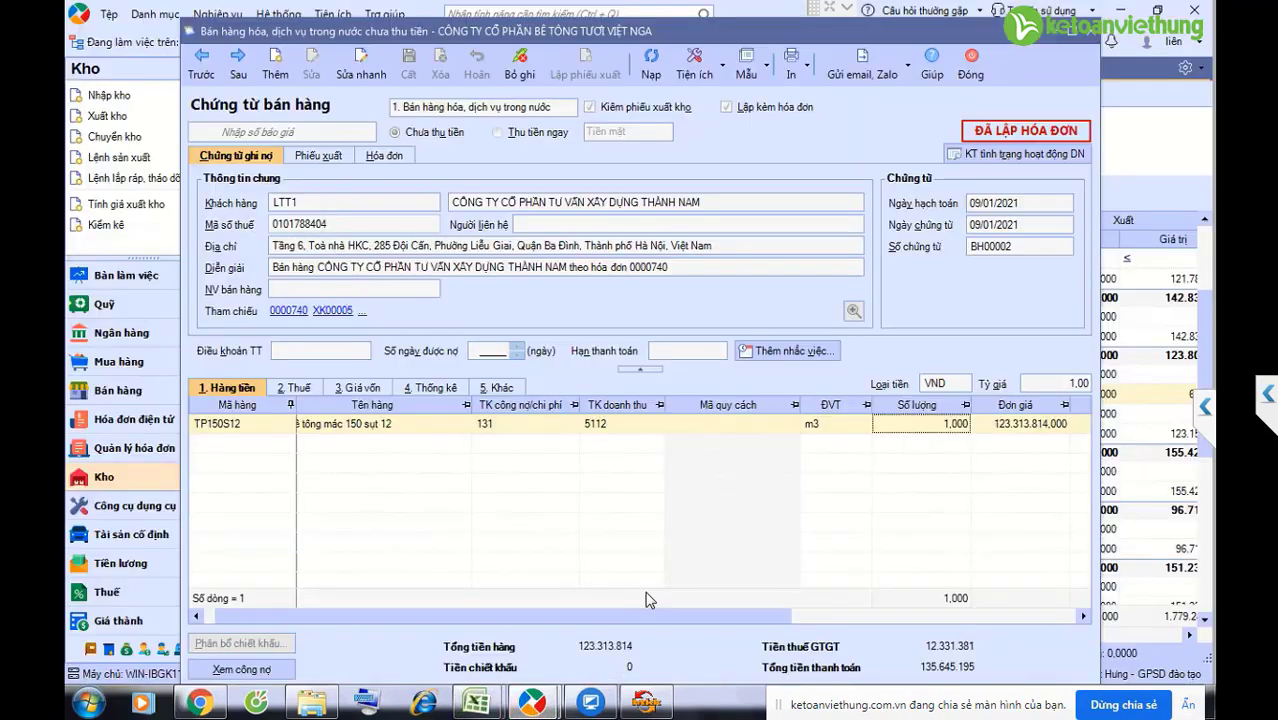
Step: Unpost the sales voucher, open it for editing and set the TP150S12 quantity to 110
left_click(930, 424)
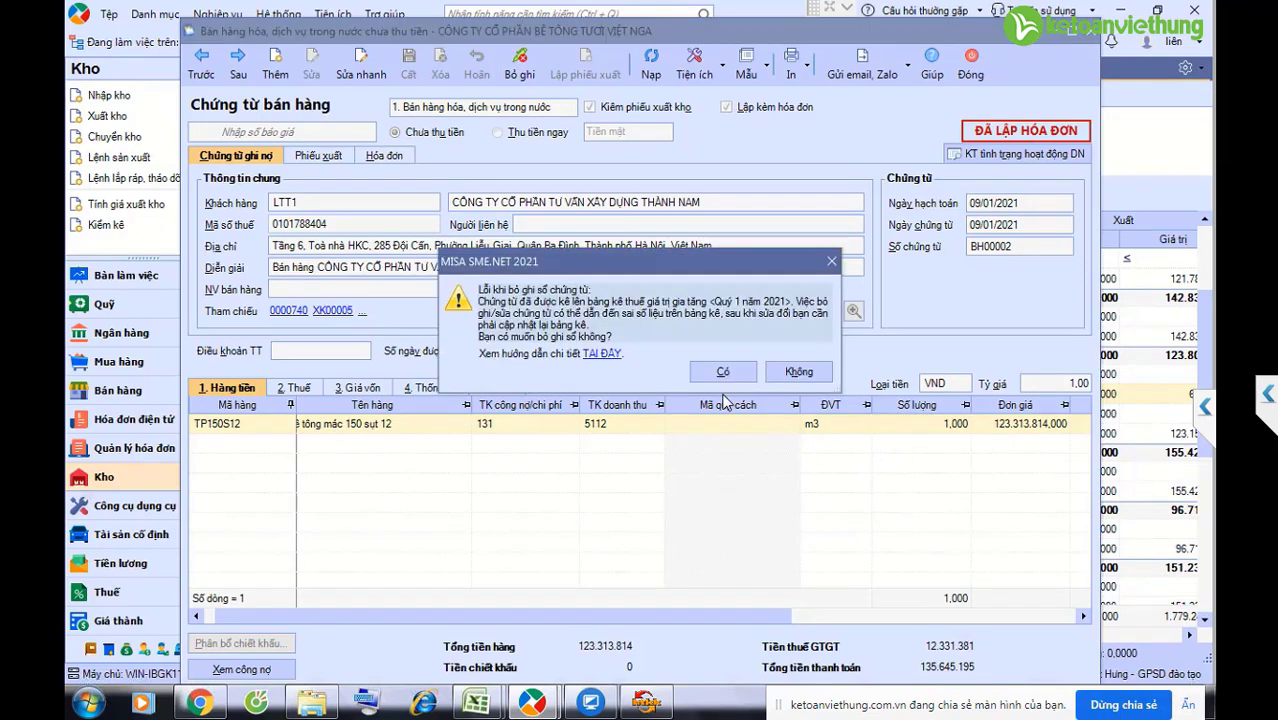
left_click(724, 372)
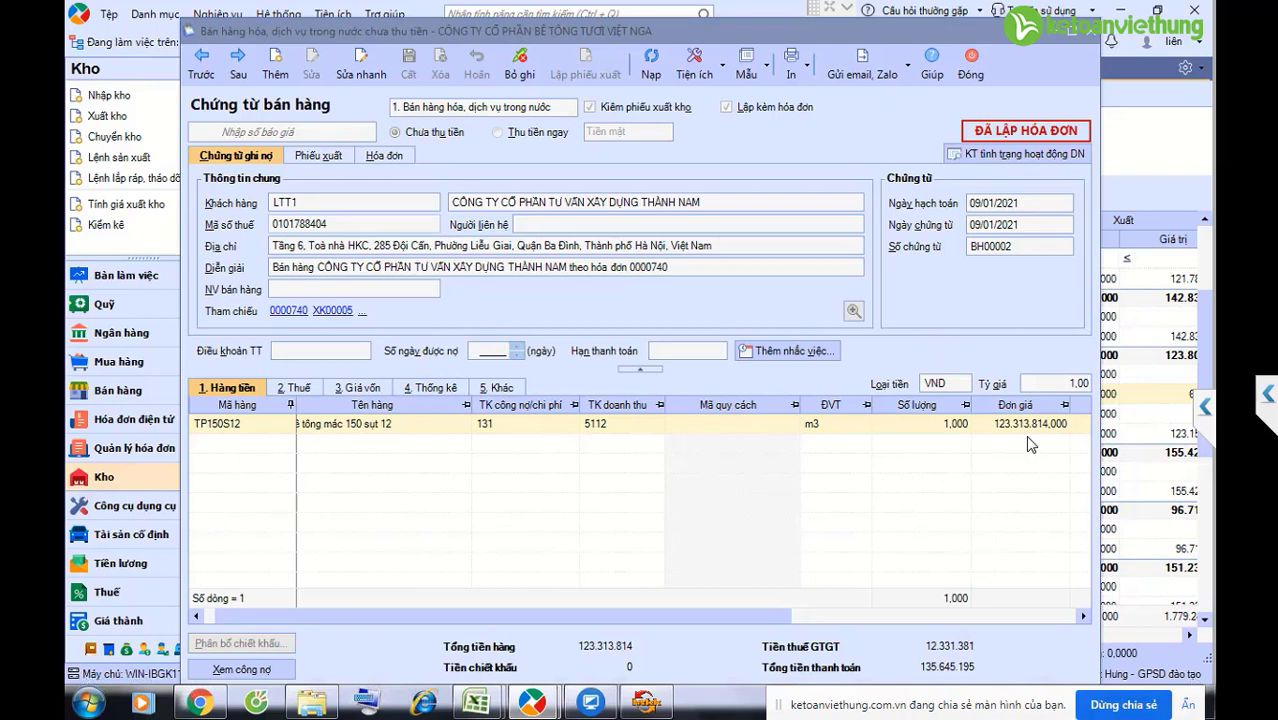
left_click(313, 78)
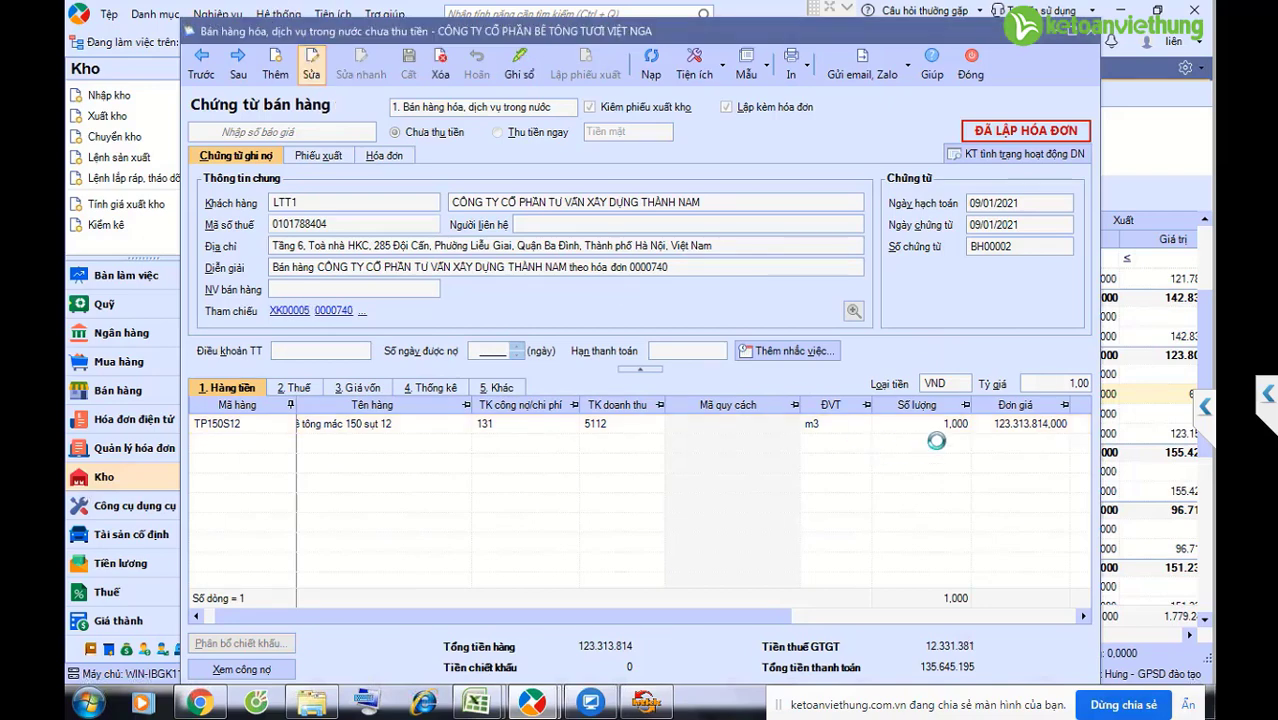
left_click(912, 432)
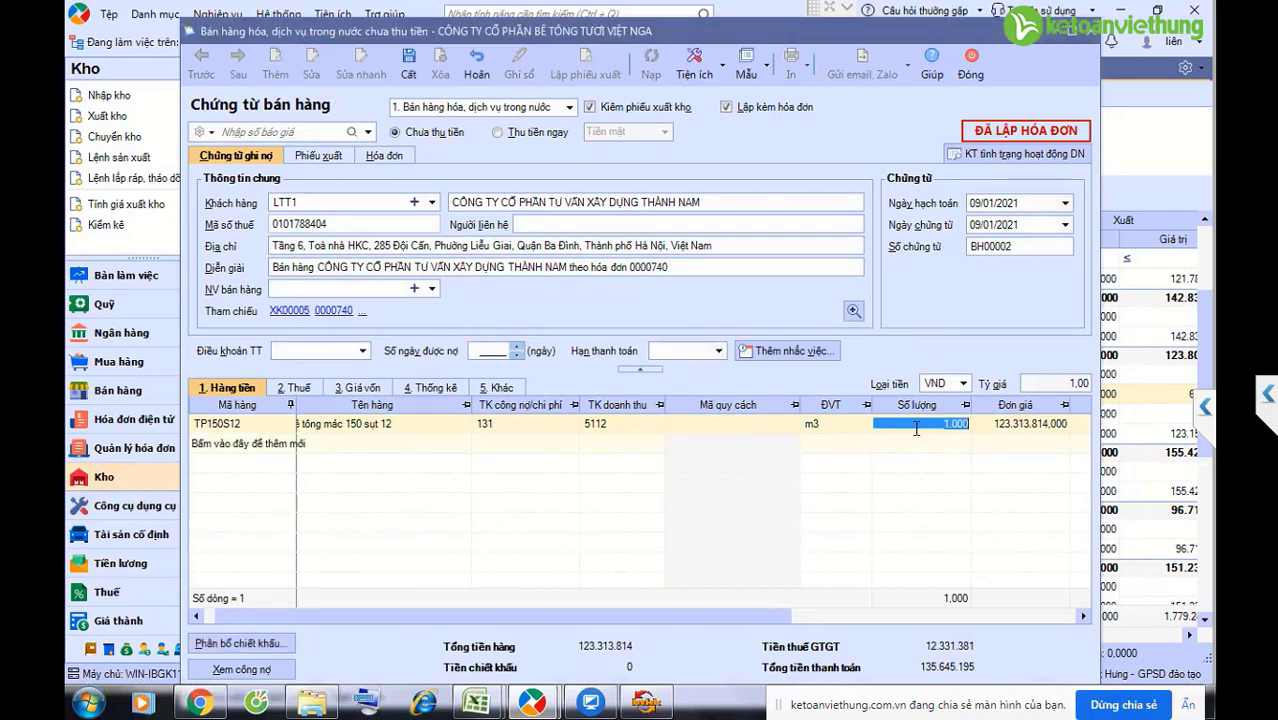
type("110,")
key("Tab")
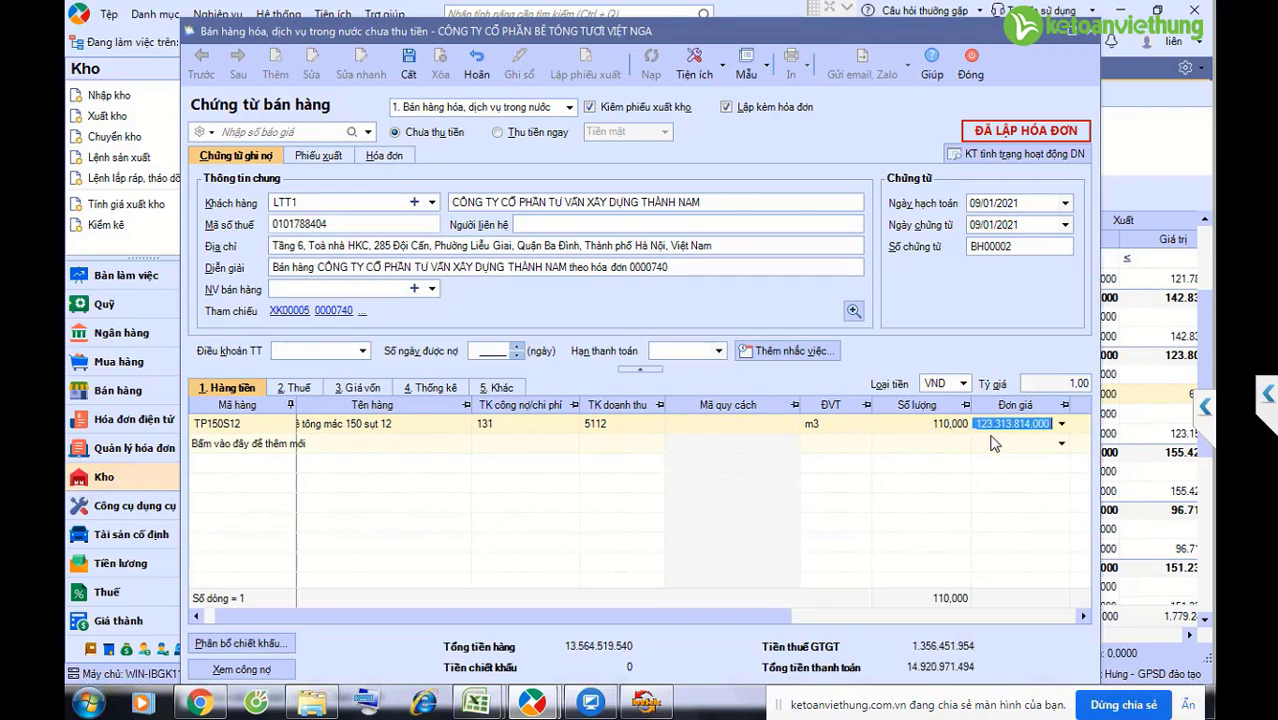
Step: Clear the TP150S12 unit price and set the line's Thành tiền to 123.313.814 so the price is recalculated
key("ctrl+x")
key("Tab")
key("ctrl+v")
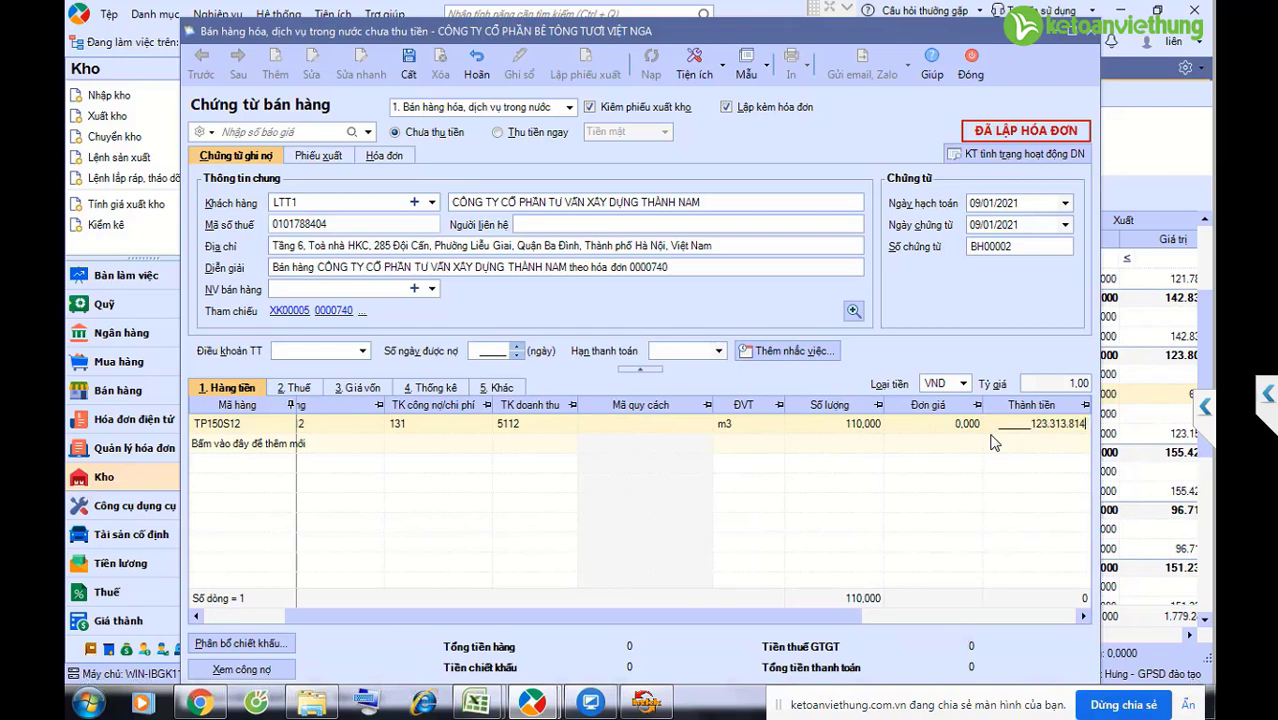
key("Tab")
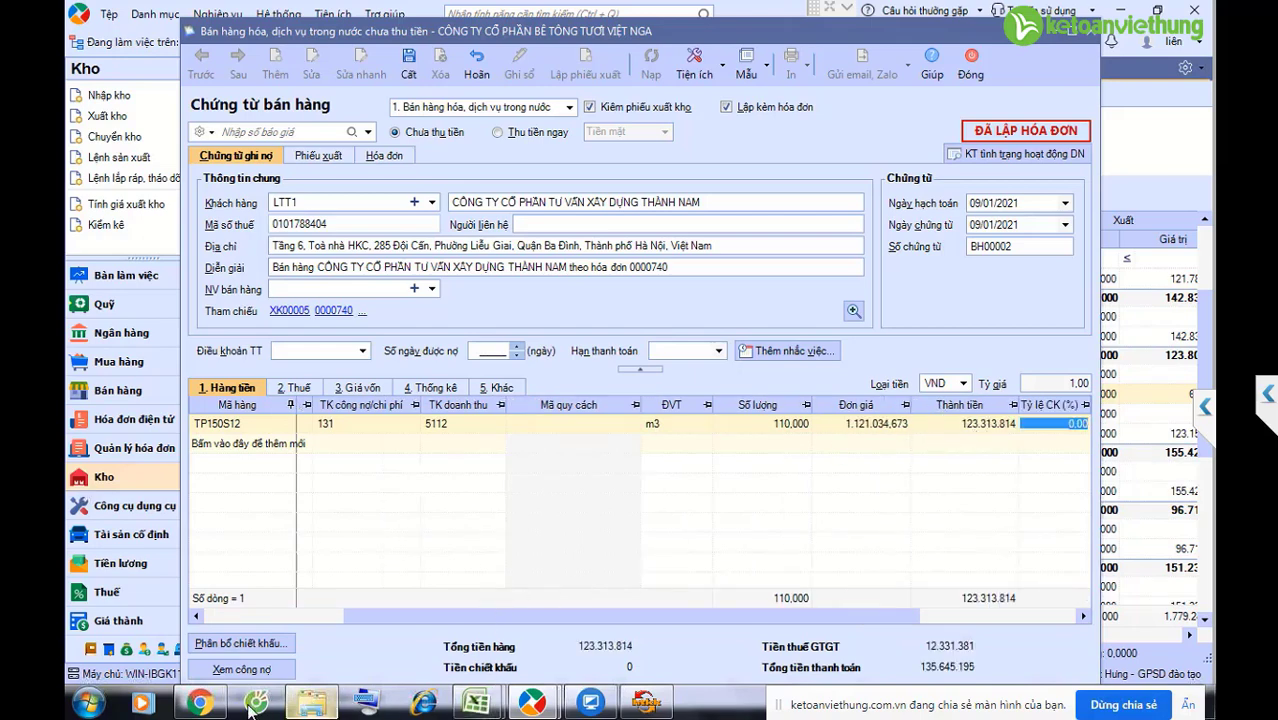
Step: Check the sales voucher against the source invoice's quantity, unit price and totals, and save the corrected voucher
left_click(200, 703)
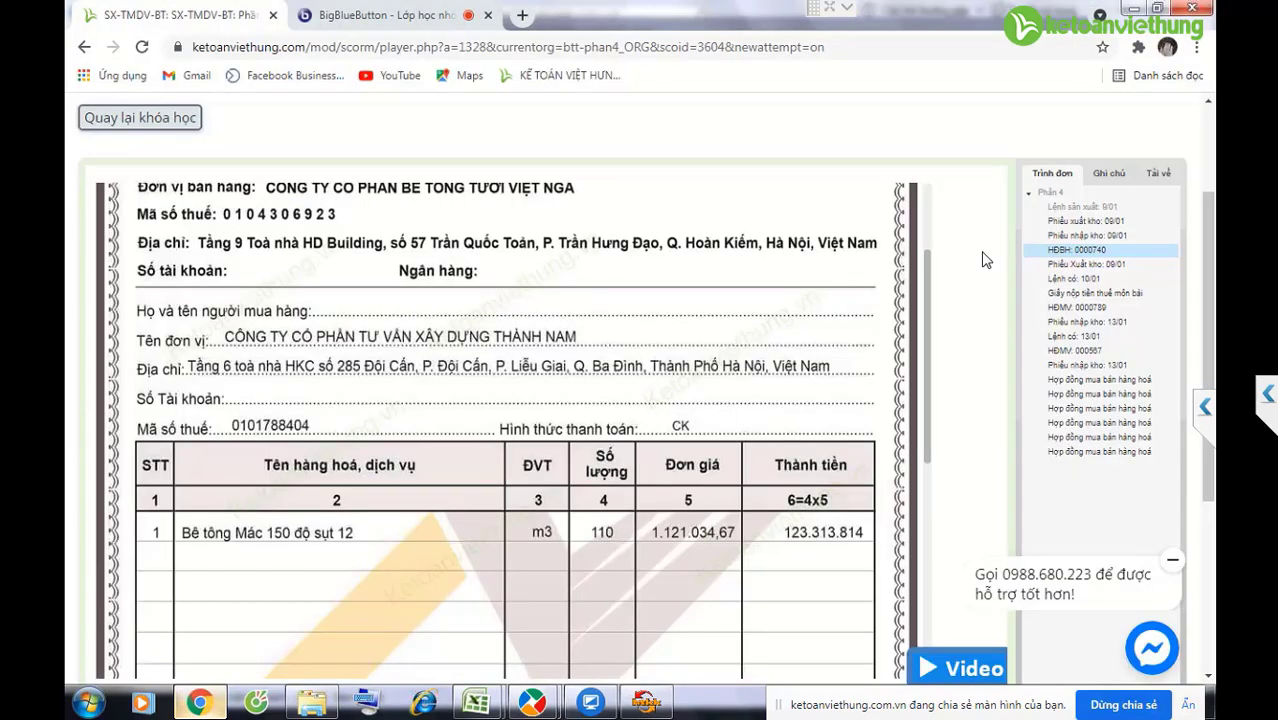
scroll(930, 466, "down", 3)
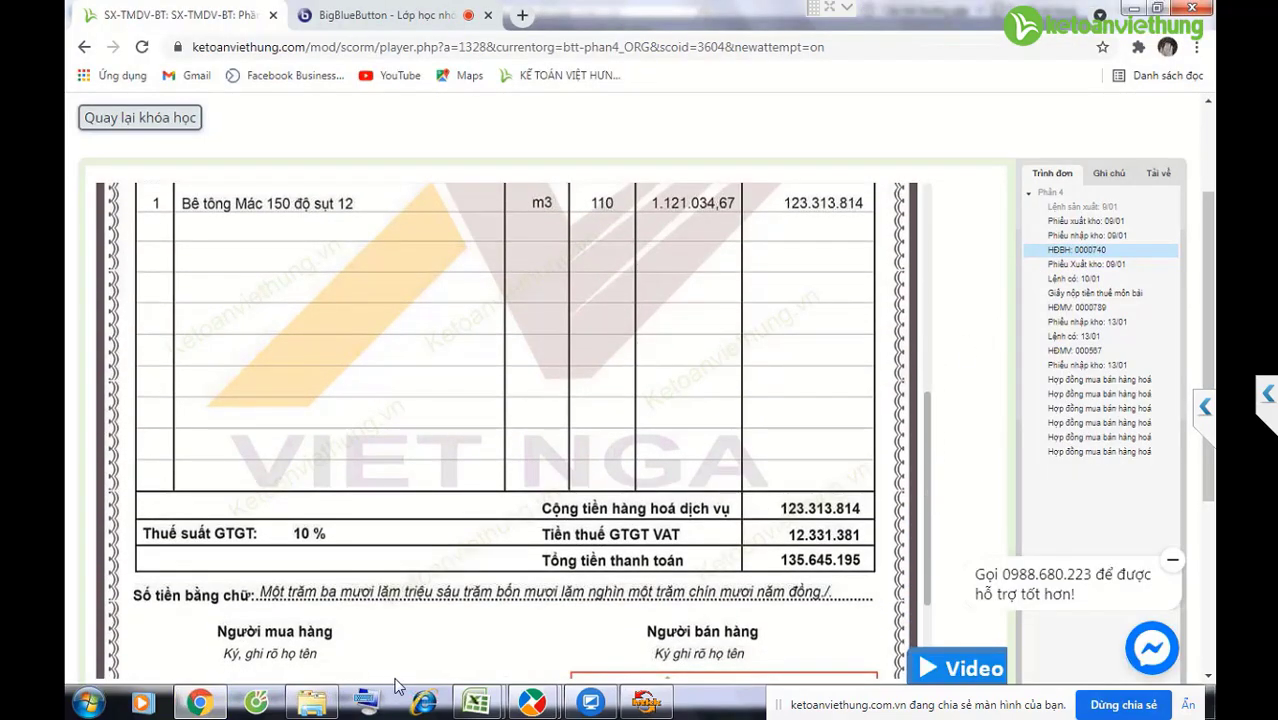
left_click(199, 703)
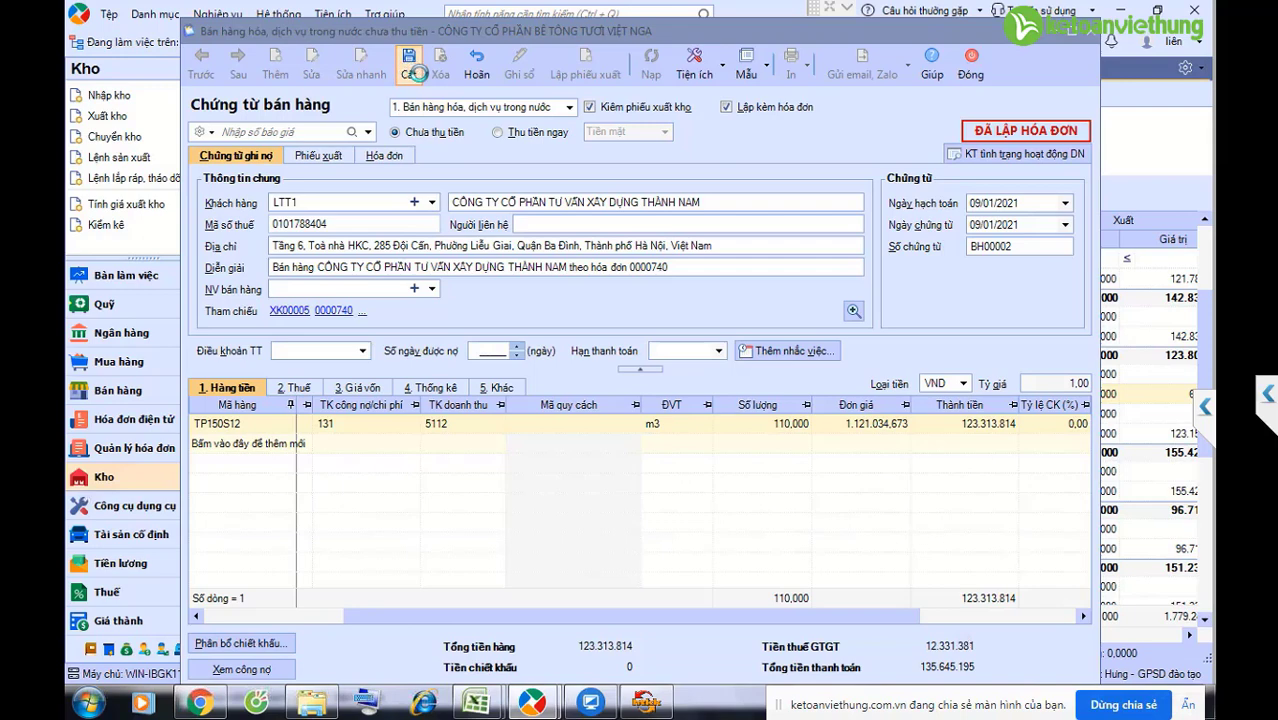
left_click(414, 70)
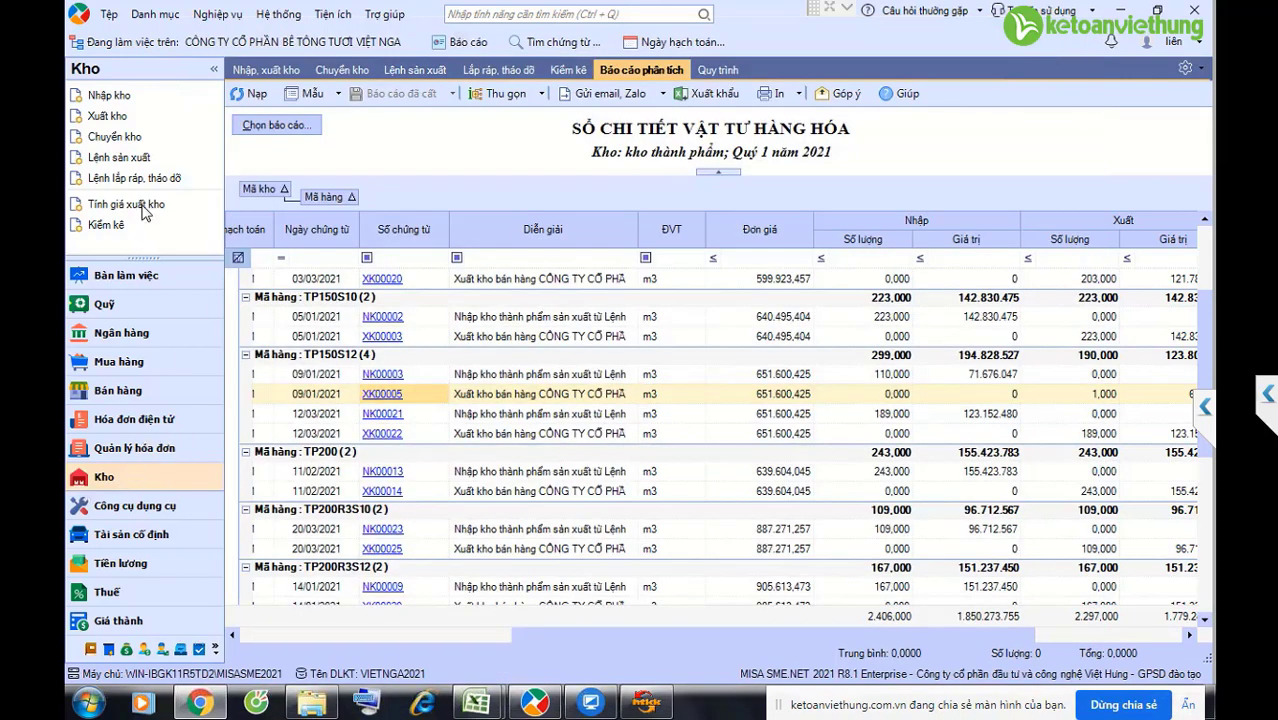
Step: Calculate the issue prices of all goods by warehouse for Quý 1 with a monthly pricing period, without backing up the data
left_click(147, 206)
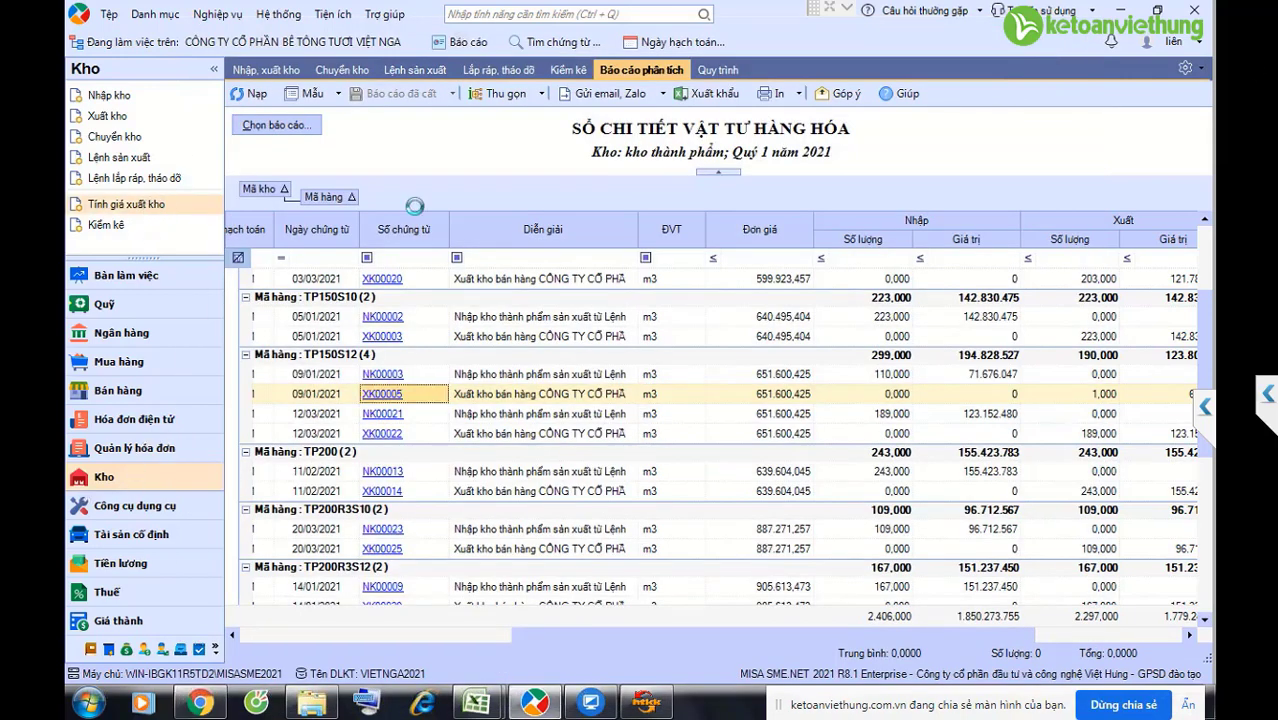
left_click(705, 447)
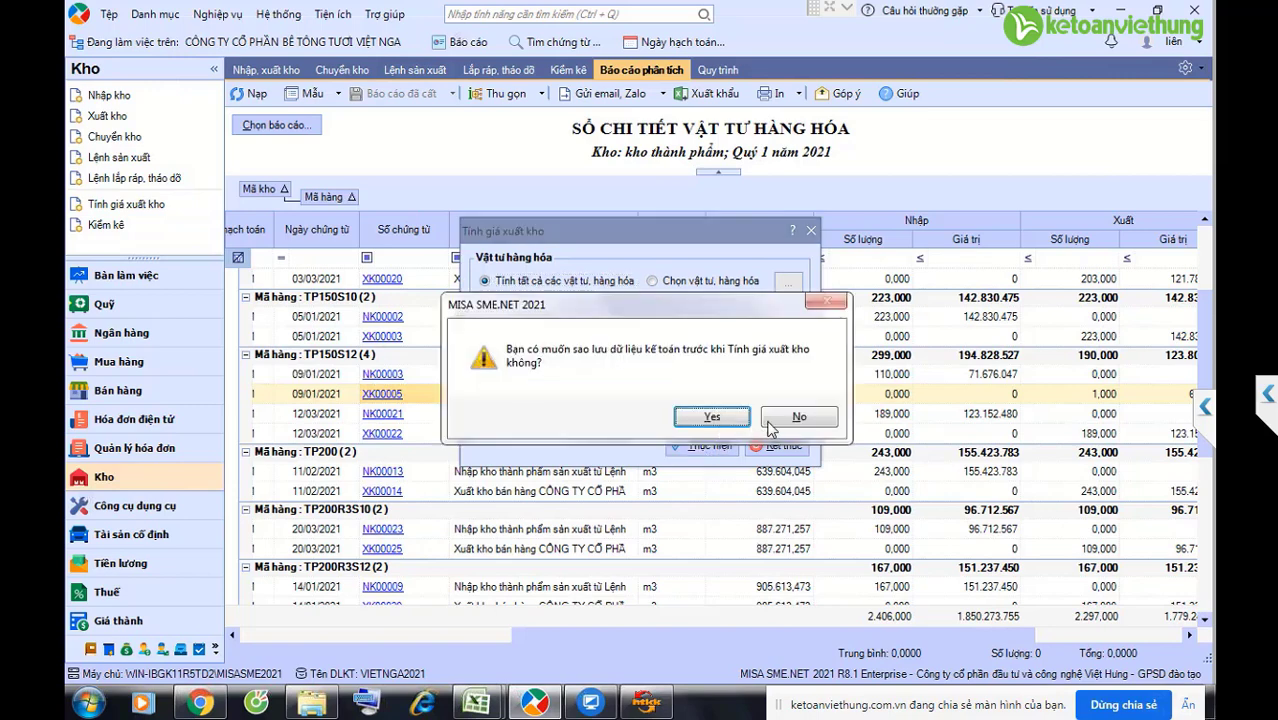
left_click(779, 424)
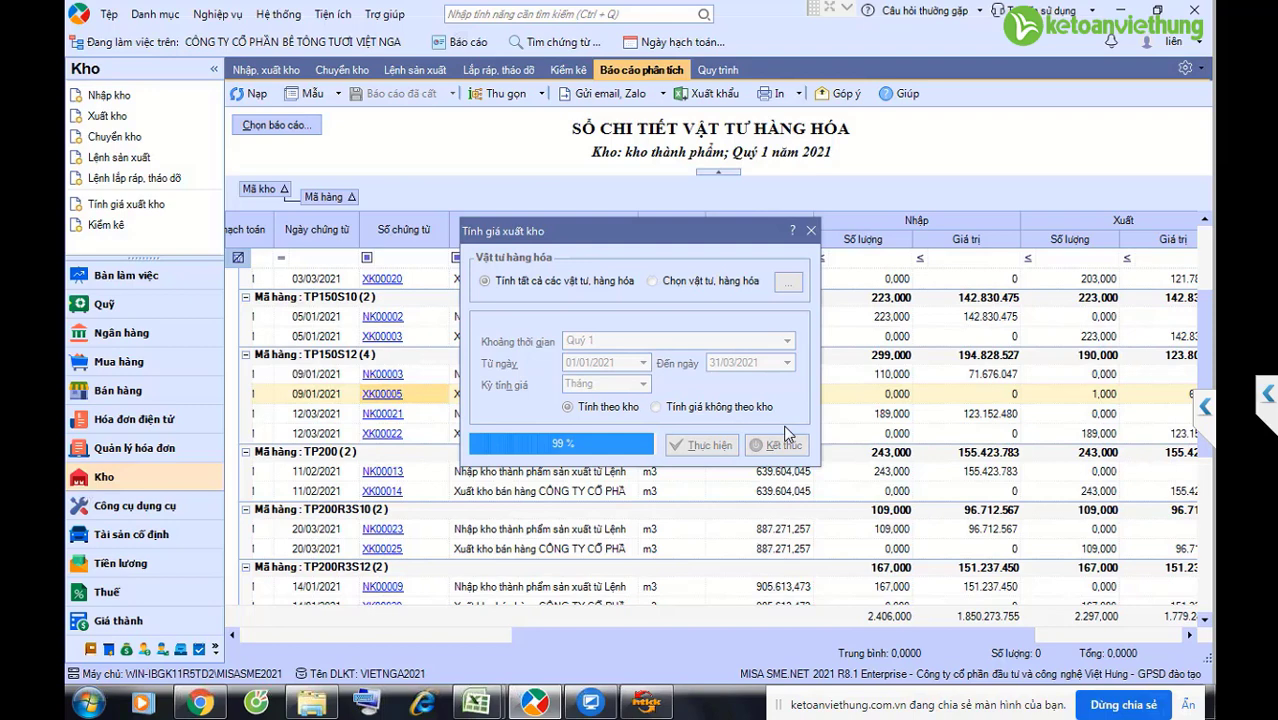
left_click(756, 432)
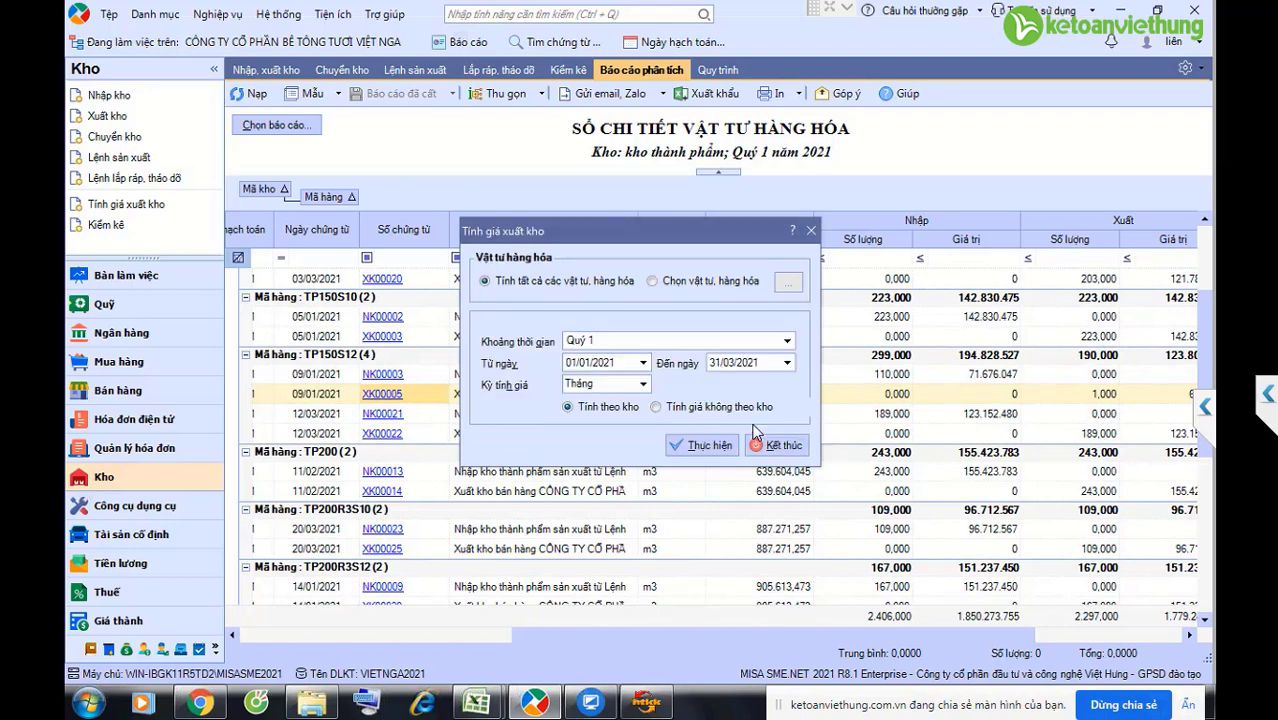
left_click(775, 445)
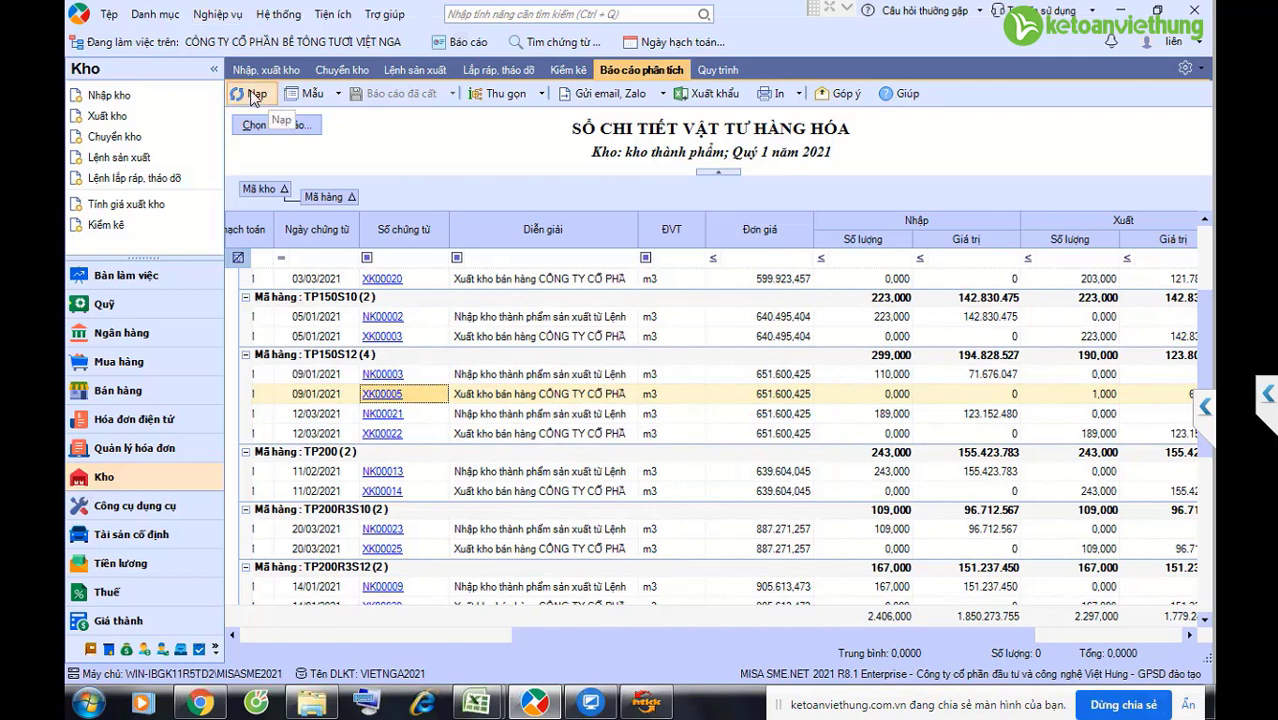
Step: Reload the finished-product warehouse report and examine the closing quantities and values of each product
left_click_drag(908, 634, 1114, 630)
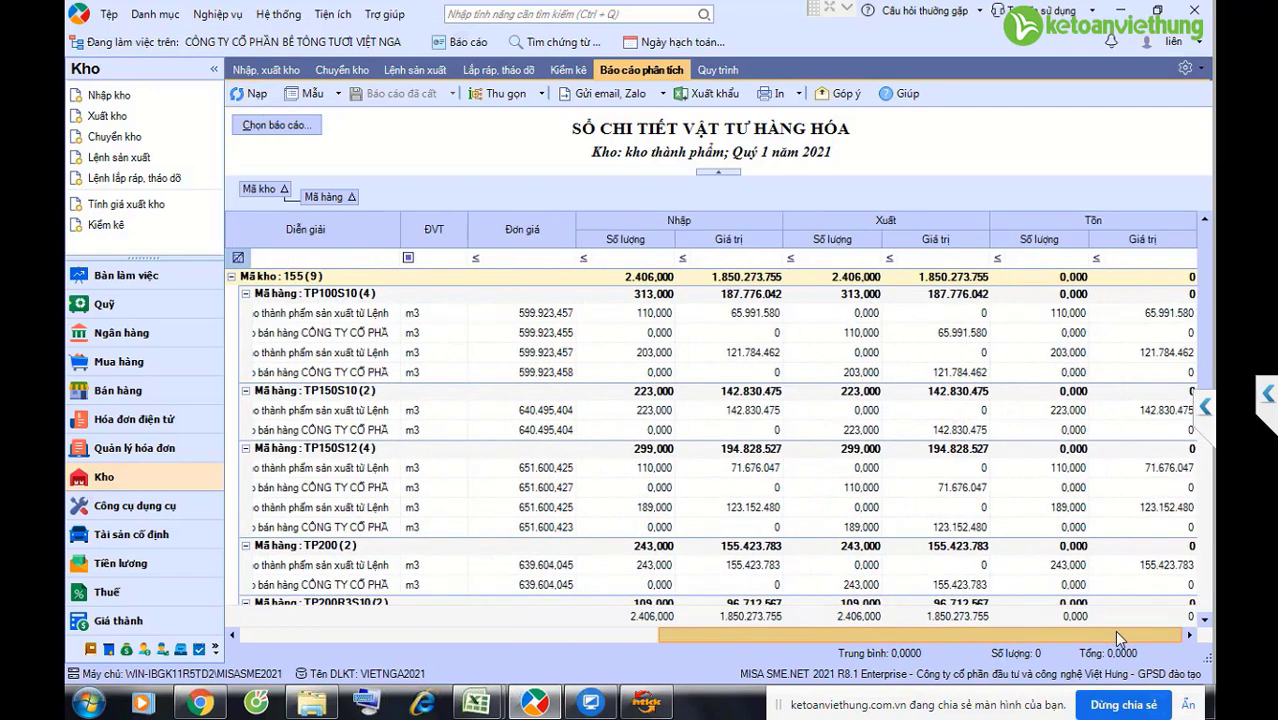
left_click(1140, 332)
left_click(1145, 507)
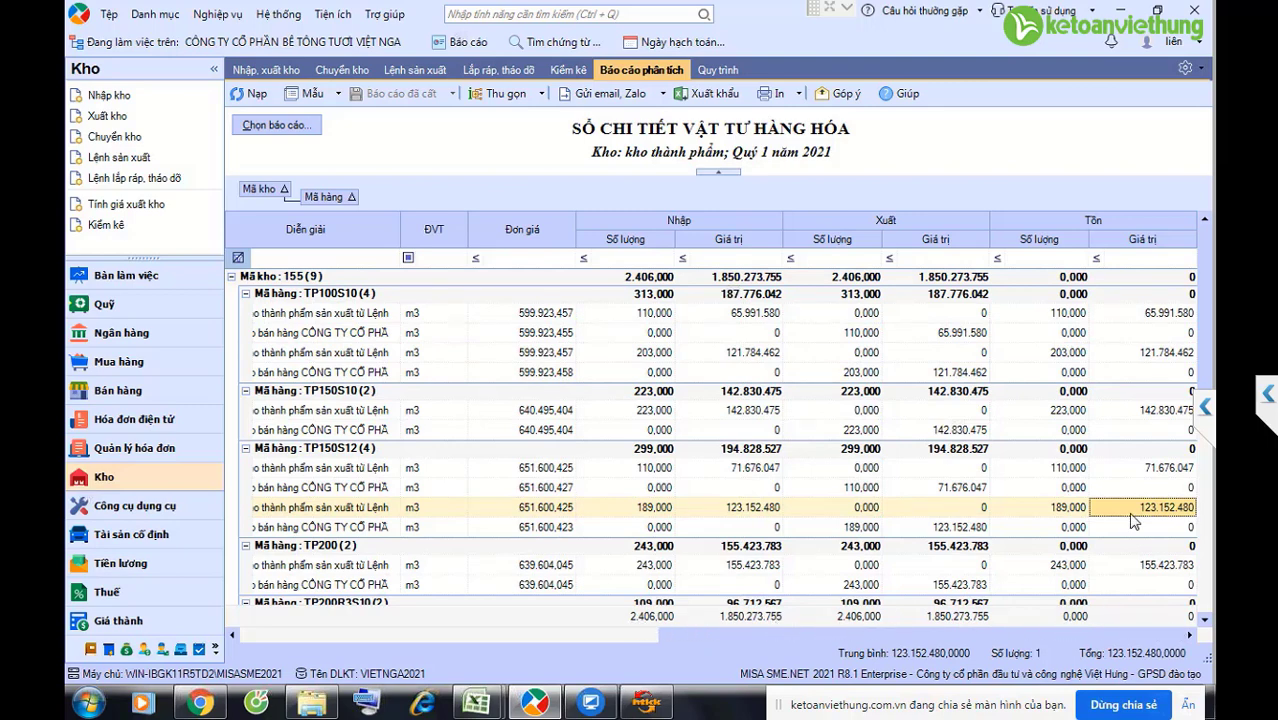
scroll(1098, 568, "down", 3)
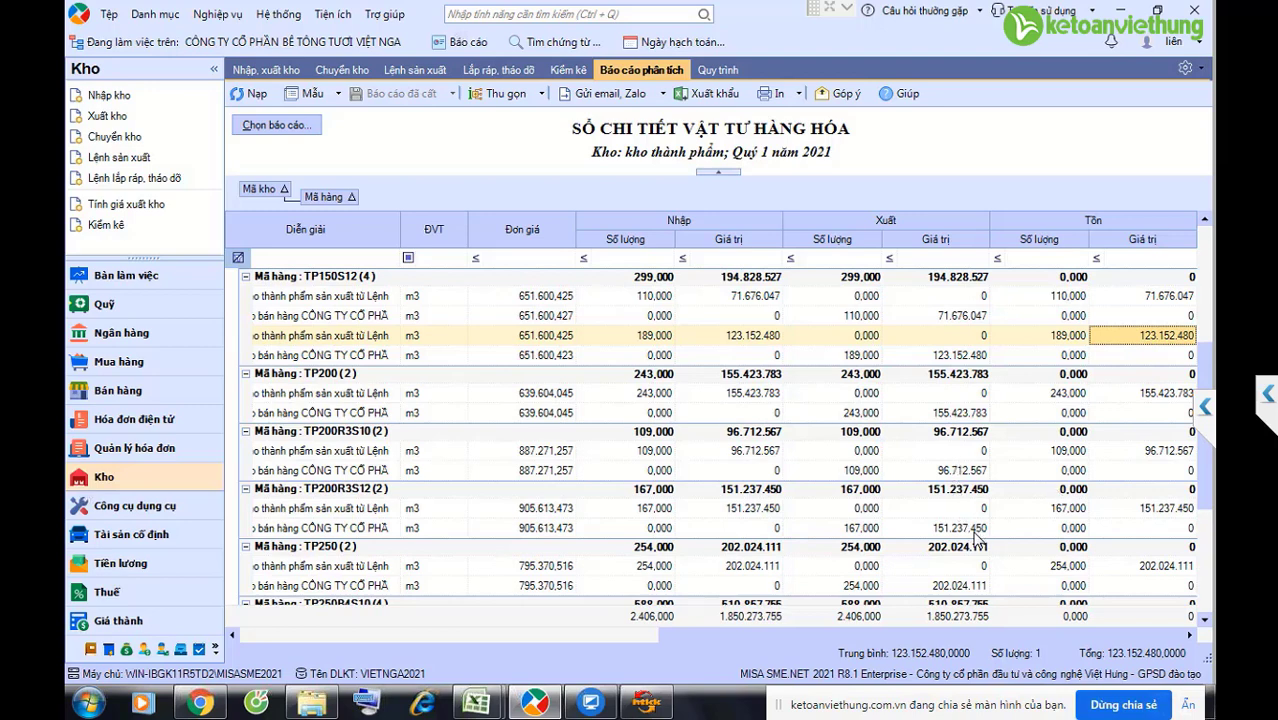
Step: Generate the cost summary report by cost object for the costing period 01/01/2021 to 31/03/2021 with all listed products
left_click(118, 625)
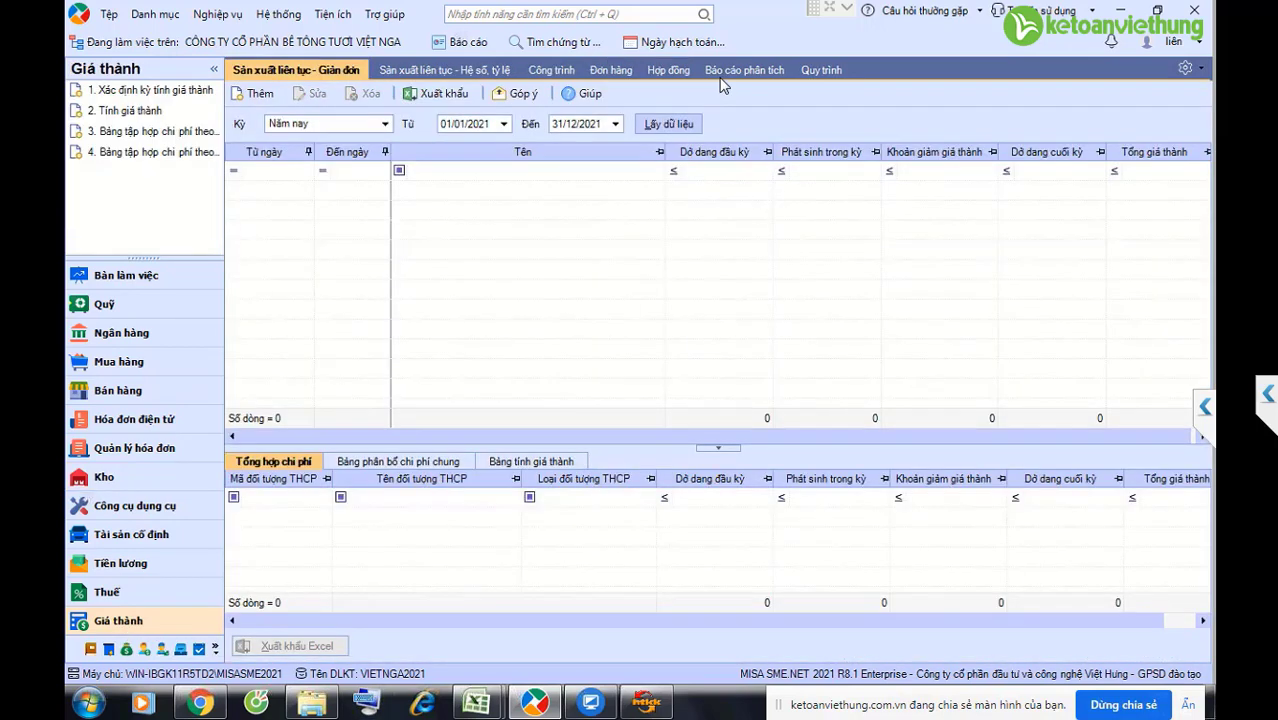
left_click(741, 70)
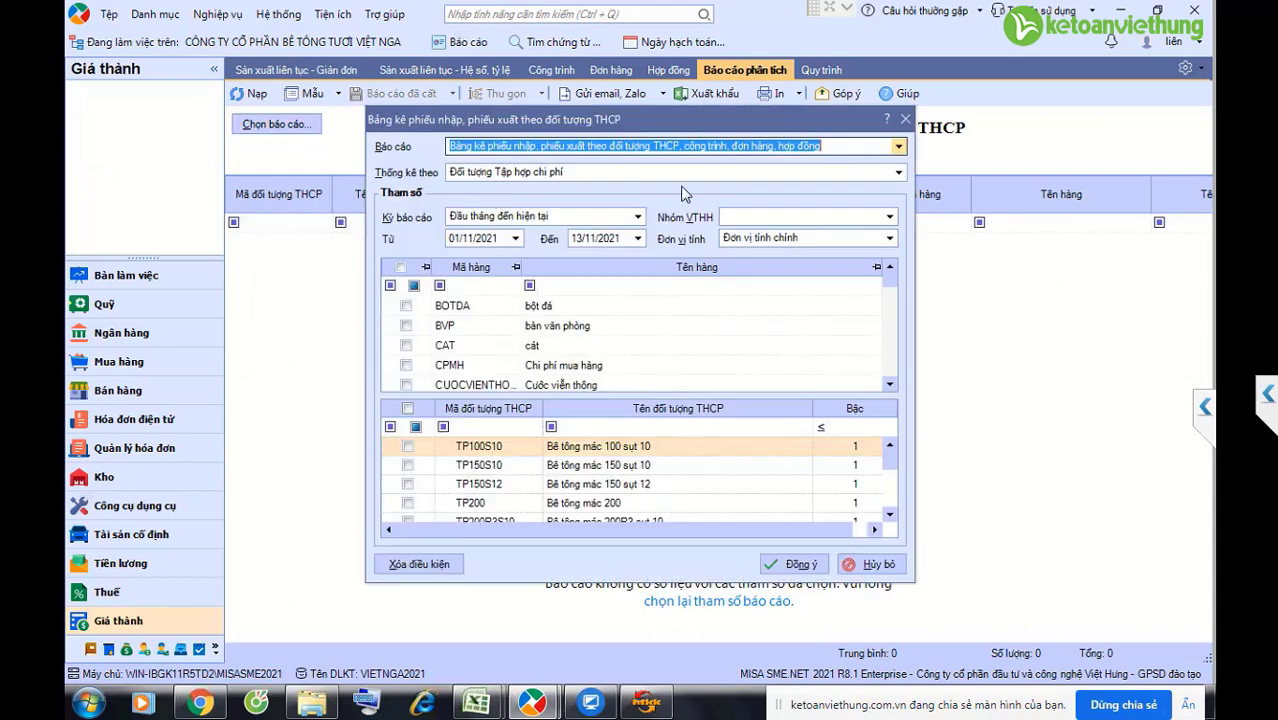
left_click(899, 147)
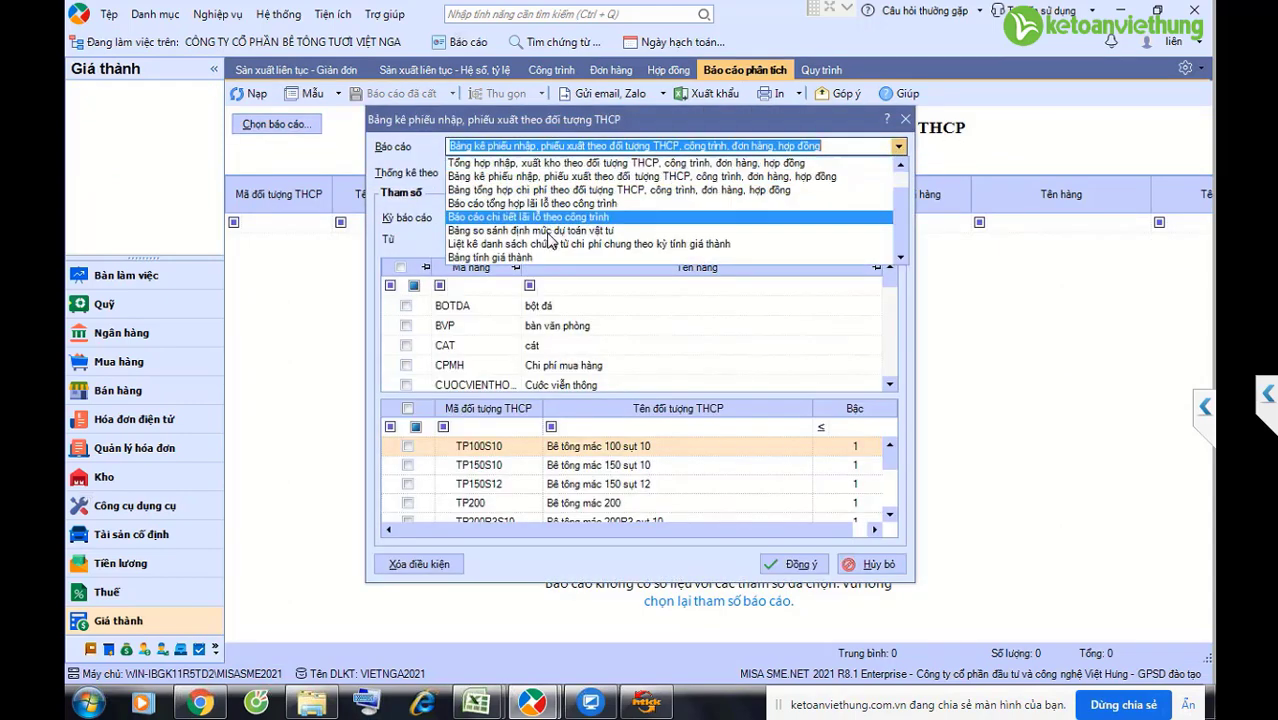
left_click(631, 189)
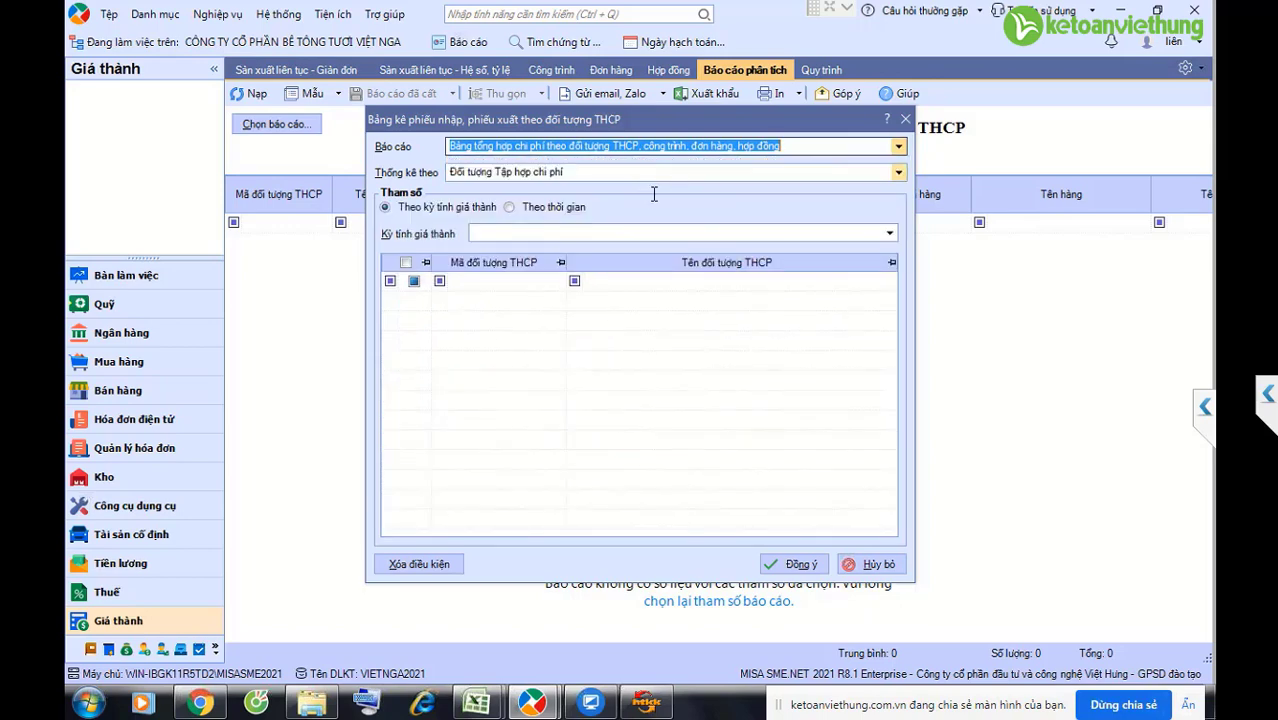
left_click(889, 233)
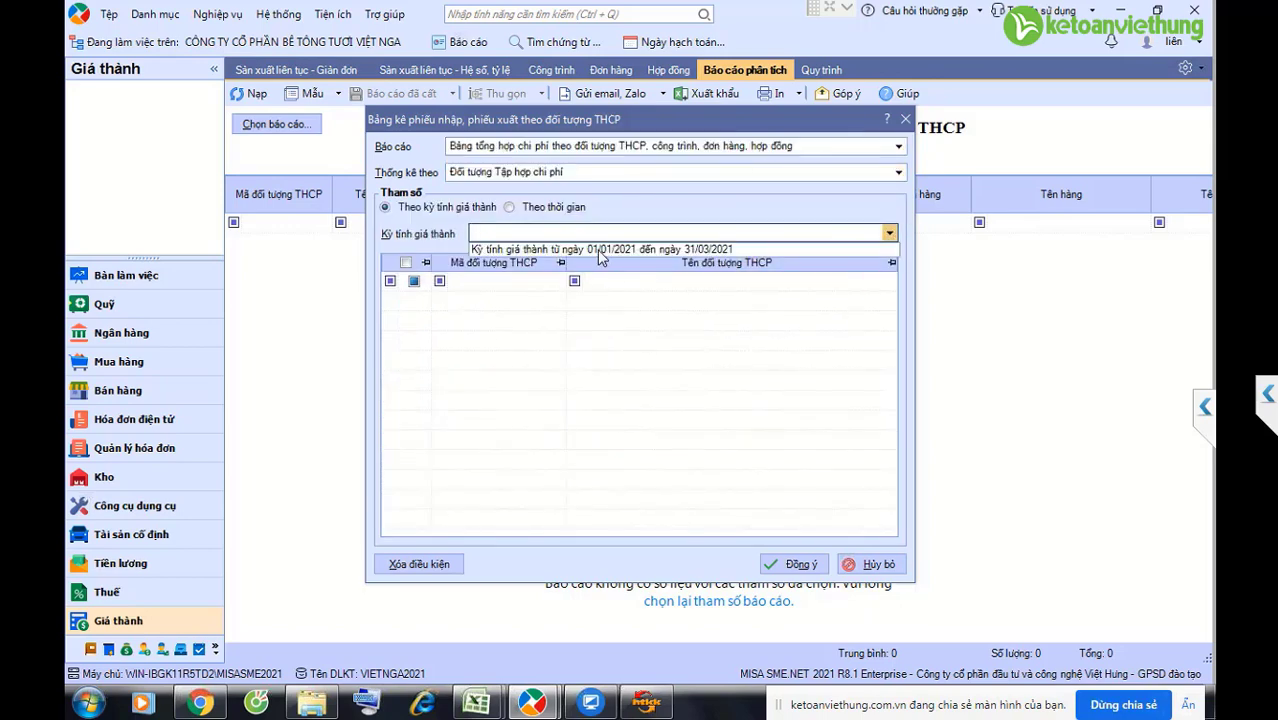
left_click(530, 285)
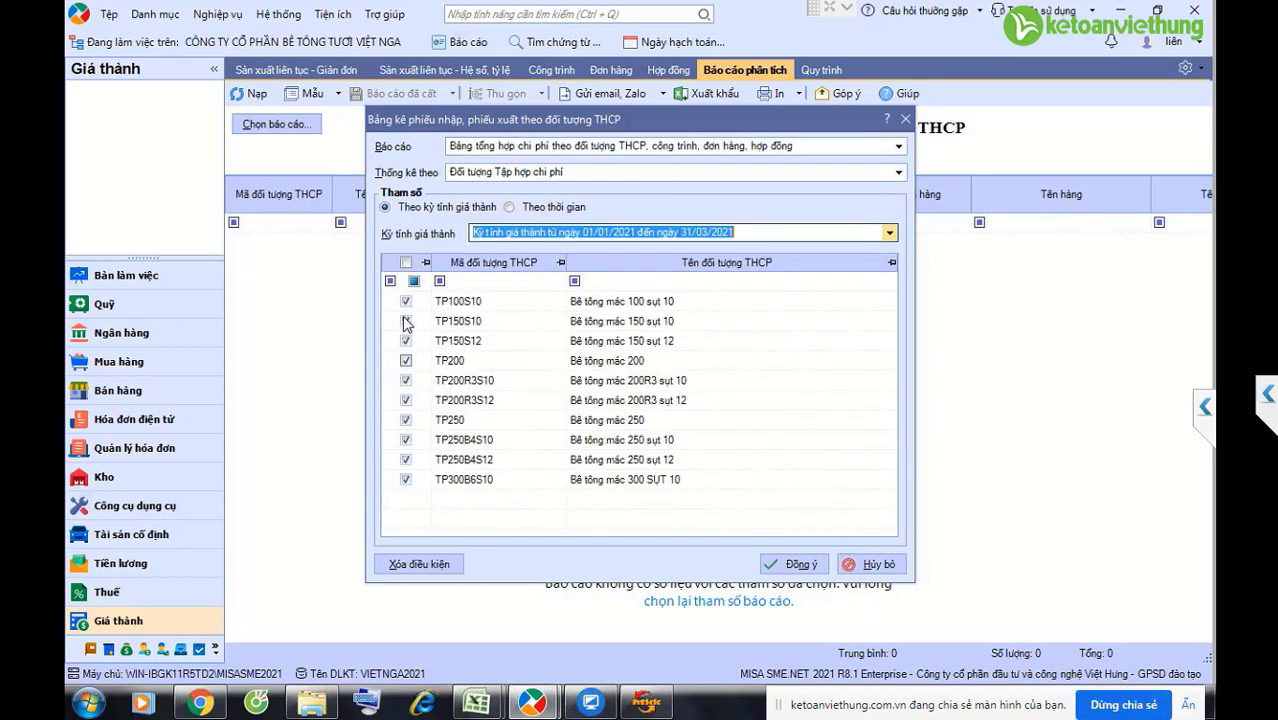
left_click(793, 566)
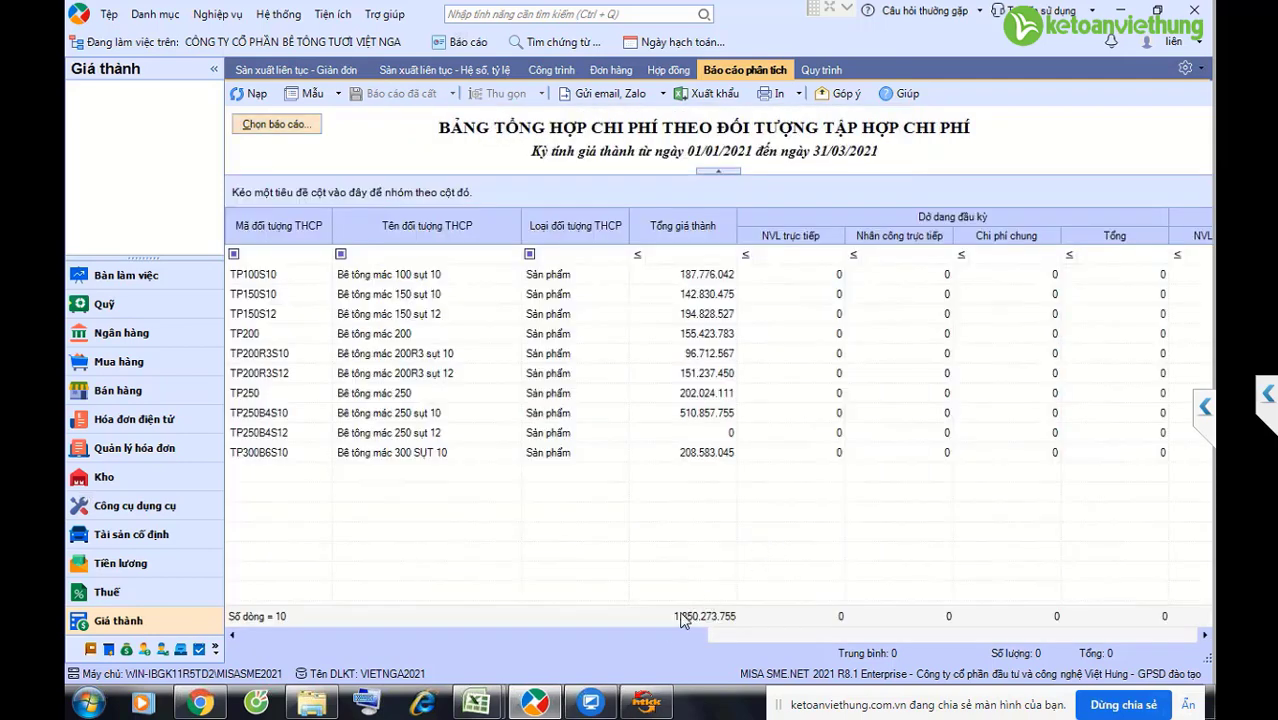
Step: Examine the Tổng giá thành of every product and its cost components in the summary report
left_click(742, 637)
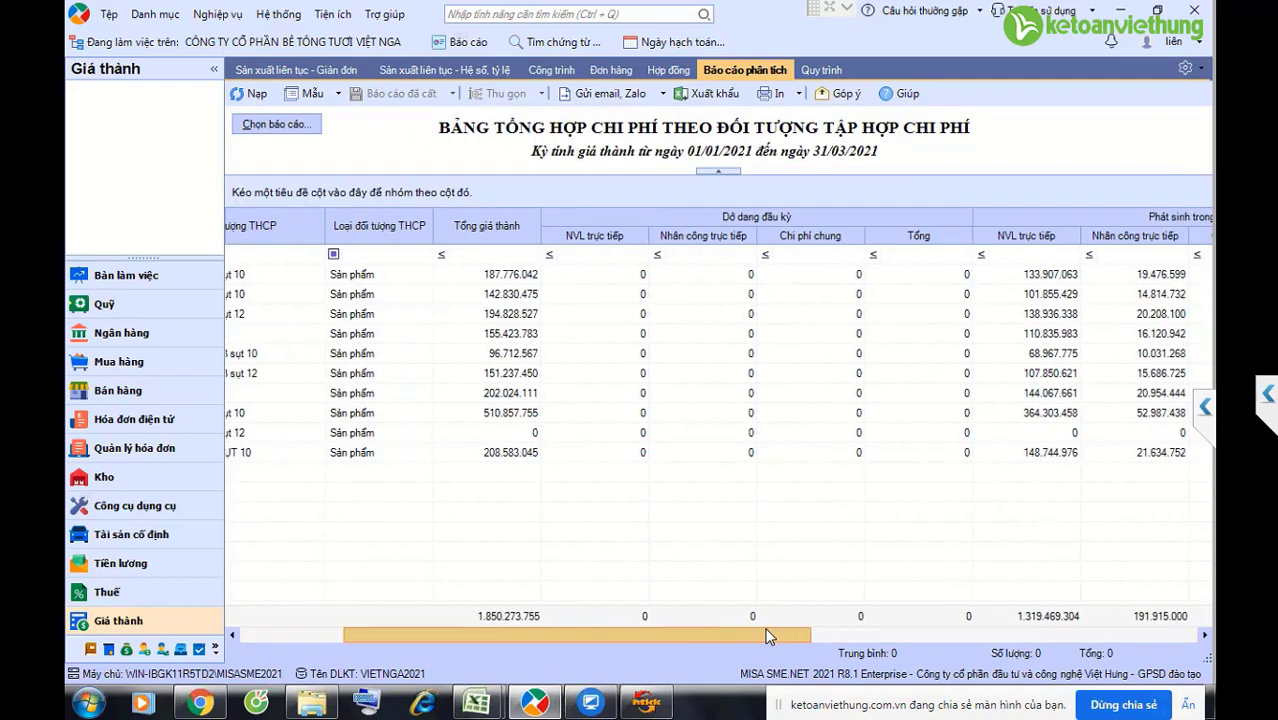
left_click_drag(510, 274, 500, 455)
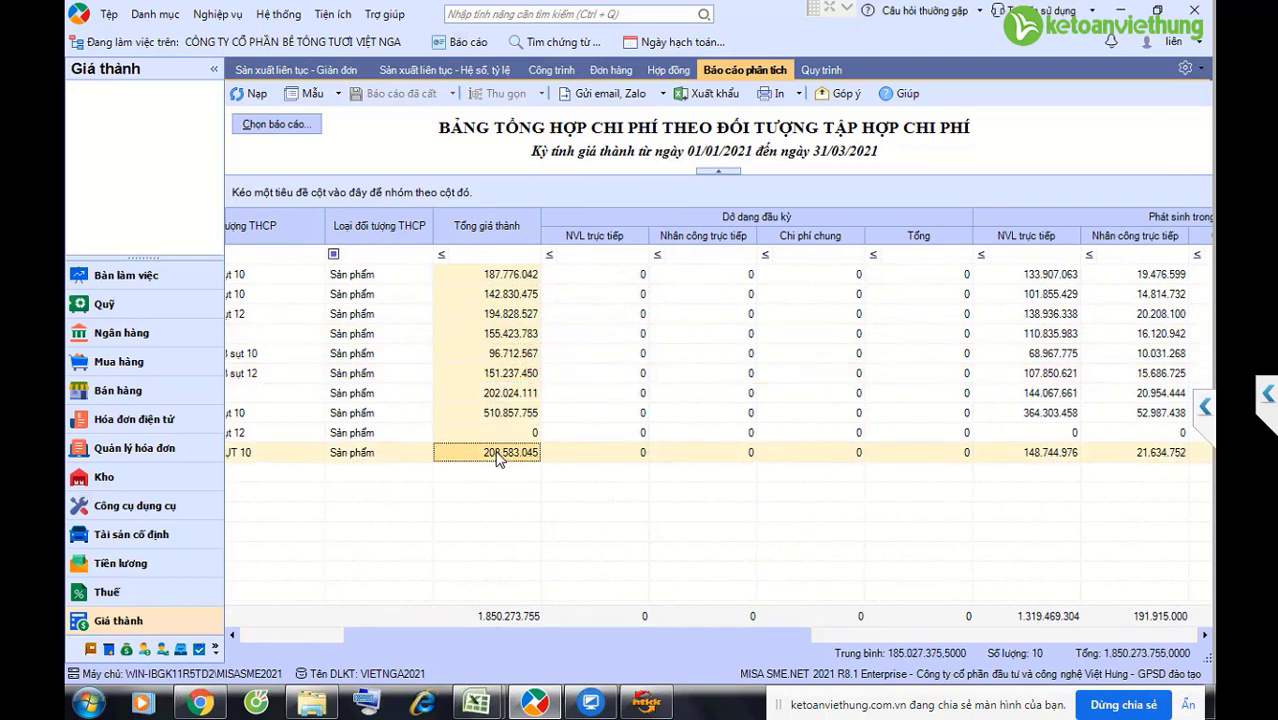
left_click_drag(594, 636, 504, 645)
Step: Choose the report Sổ chi tiết tài khoản chi phí sản xuất and set its reporting period to Quý 1
left_click(278, 124)
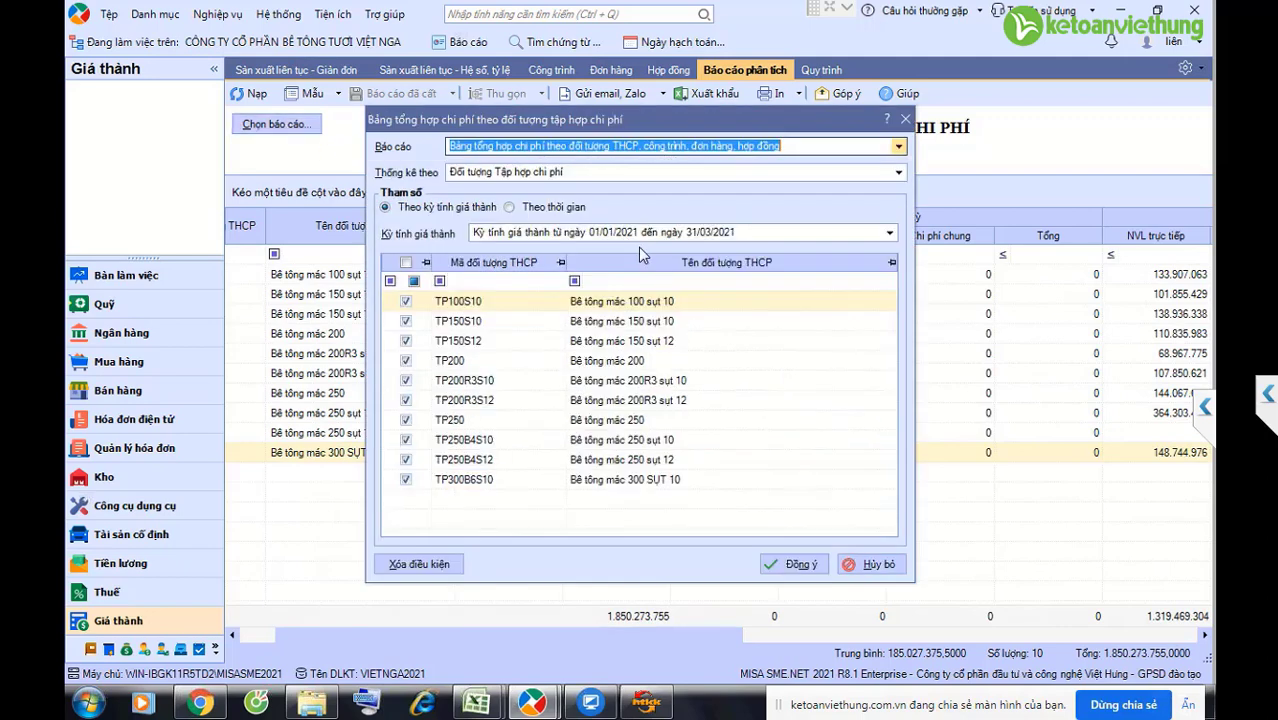
left_click(897, 148)
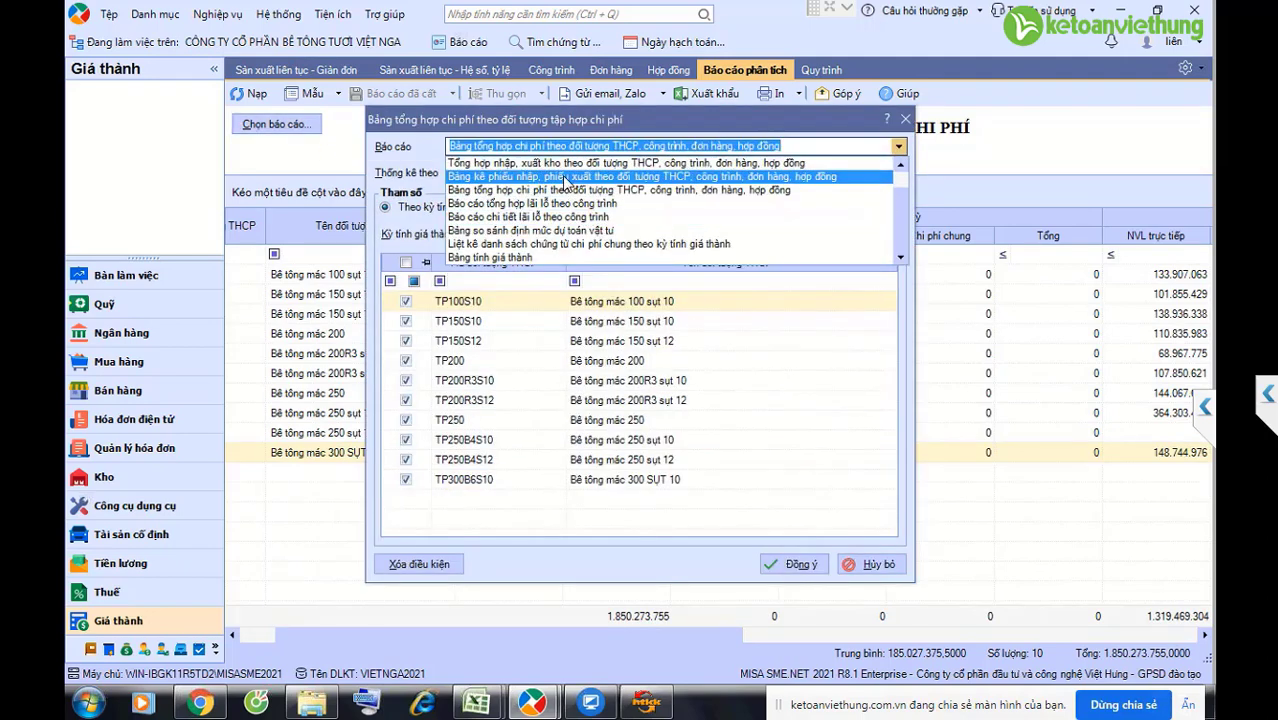
scroll(580, 195, "up", 1)
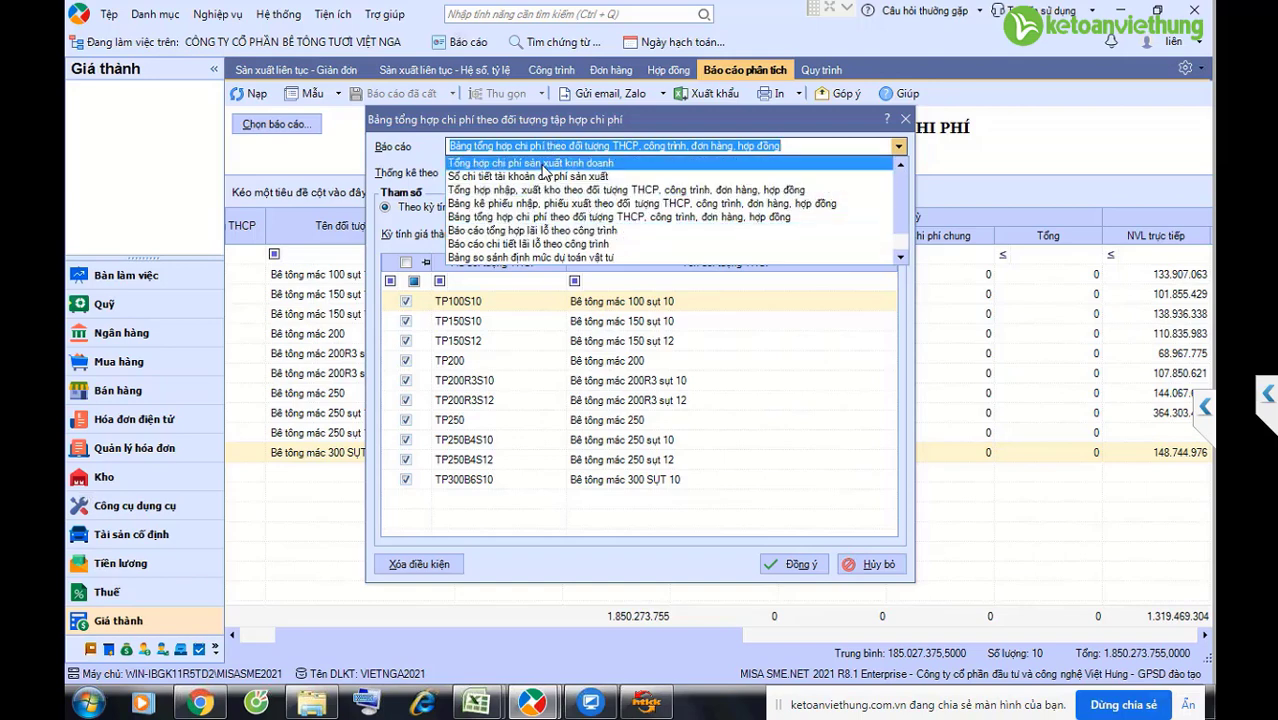
left_click(548, 177)
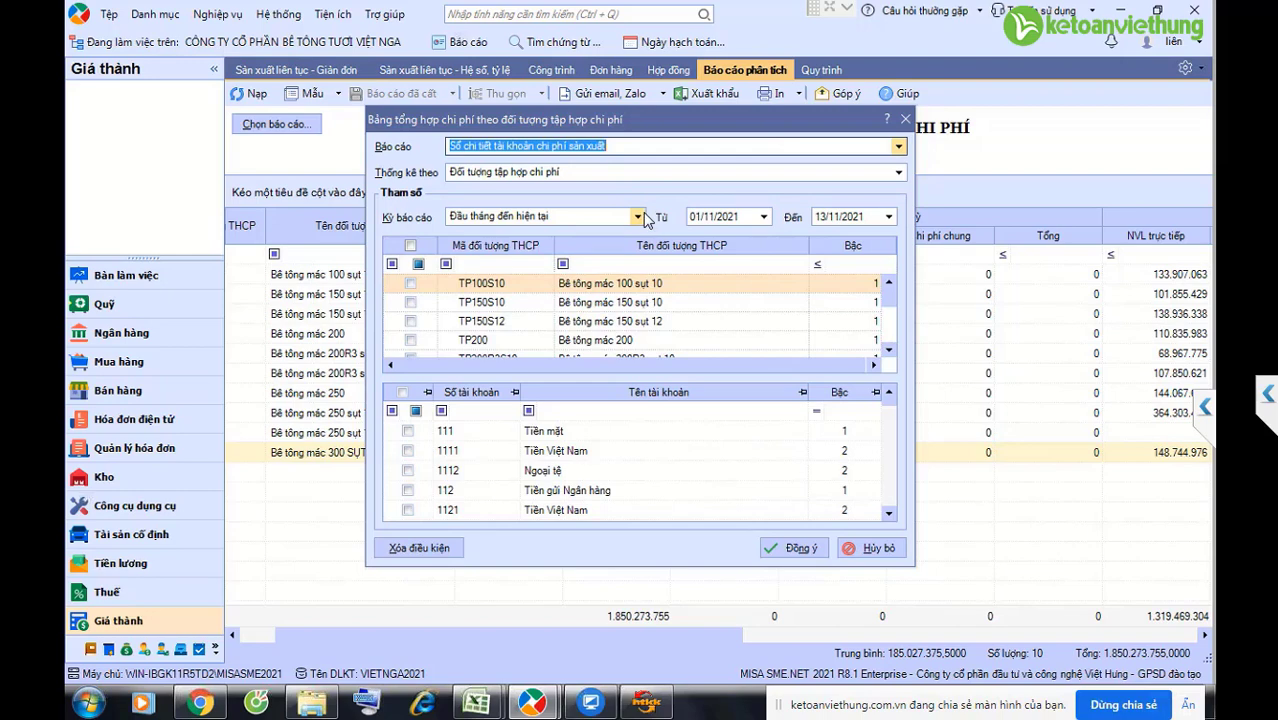
left_click(642, 217)
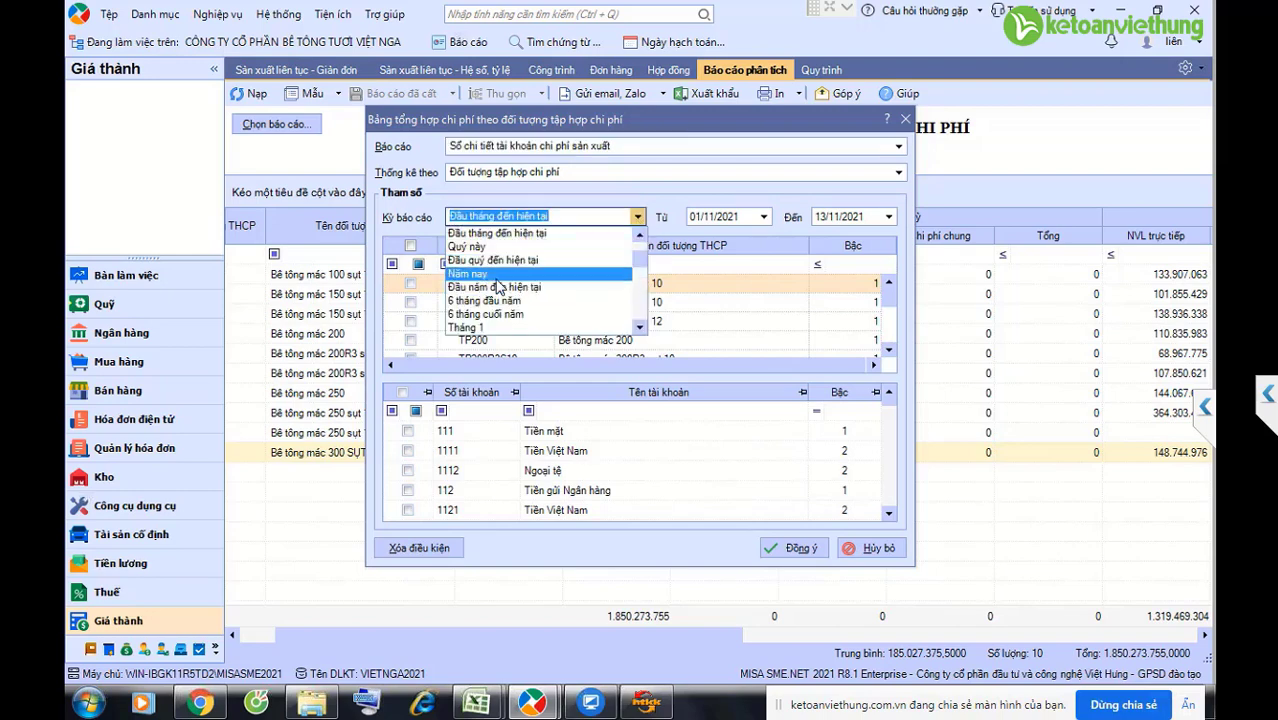
type("1")
left_click(473, 289)
Step: Include all cost objects and account 154 in the production cost account report and generate it
left_click(410, 245)
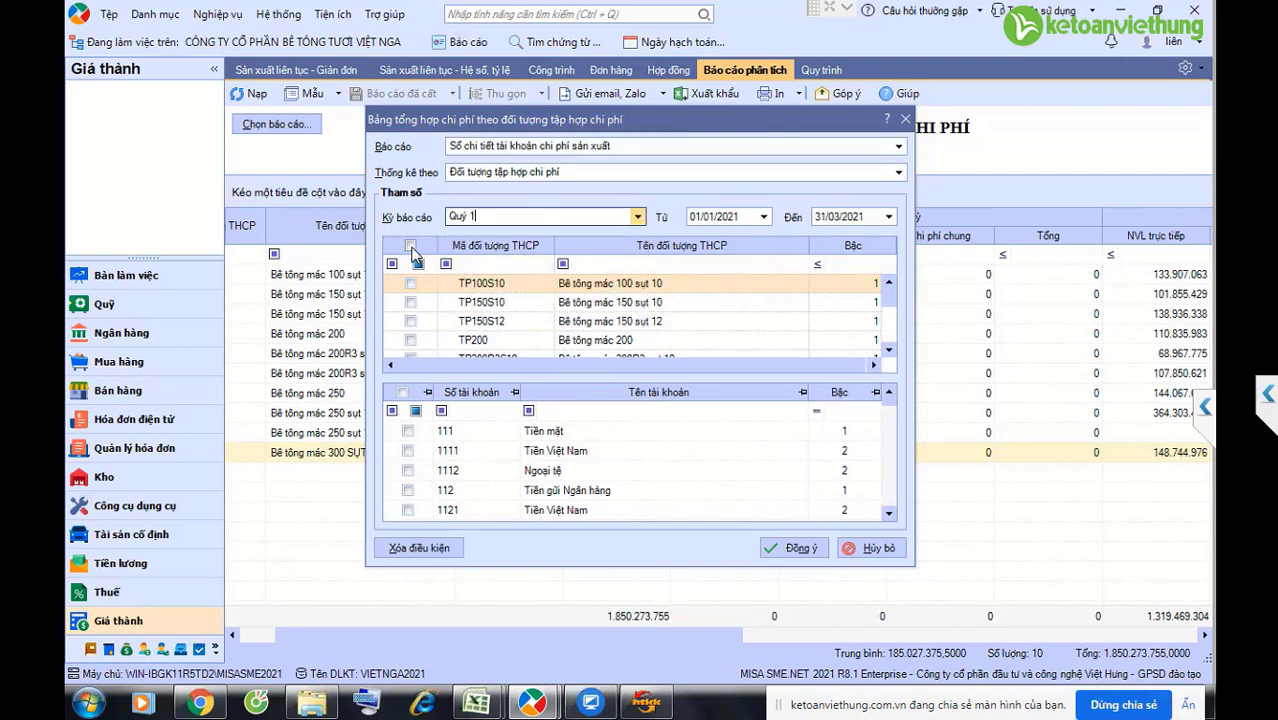
left_click(474, 410)
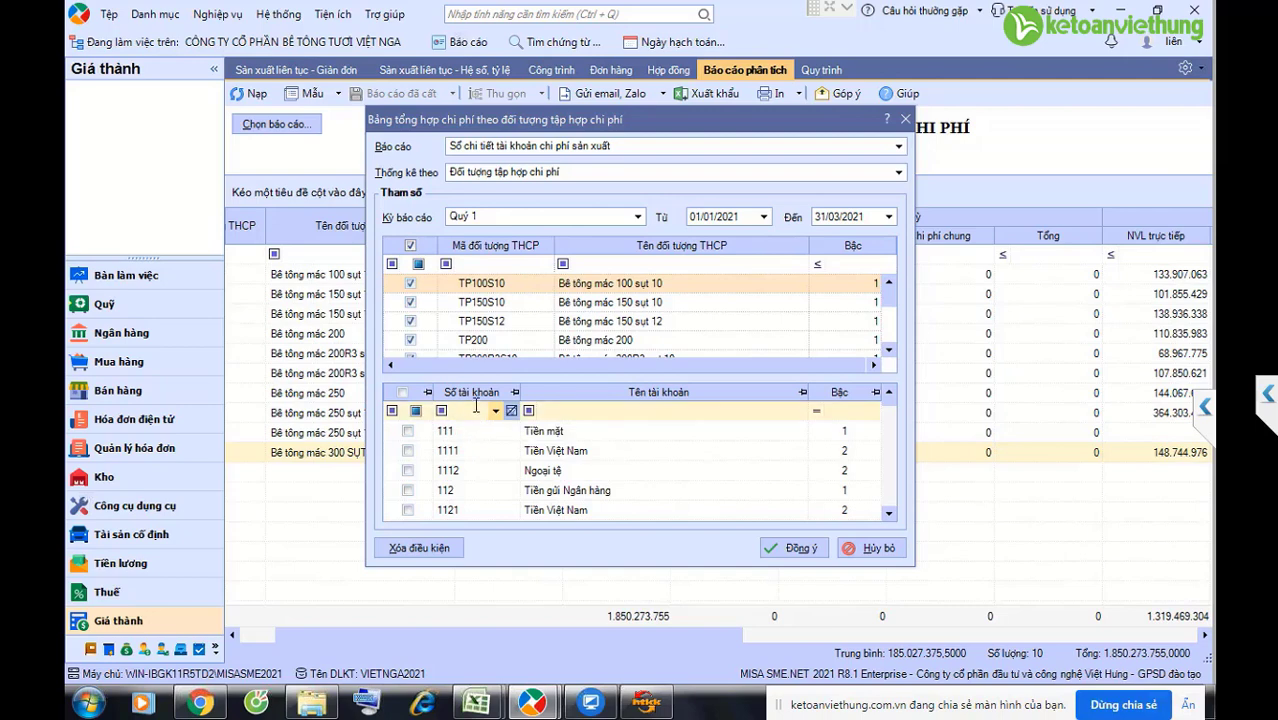
type("154")
left_click(408, 432)
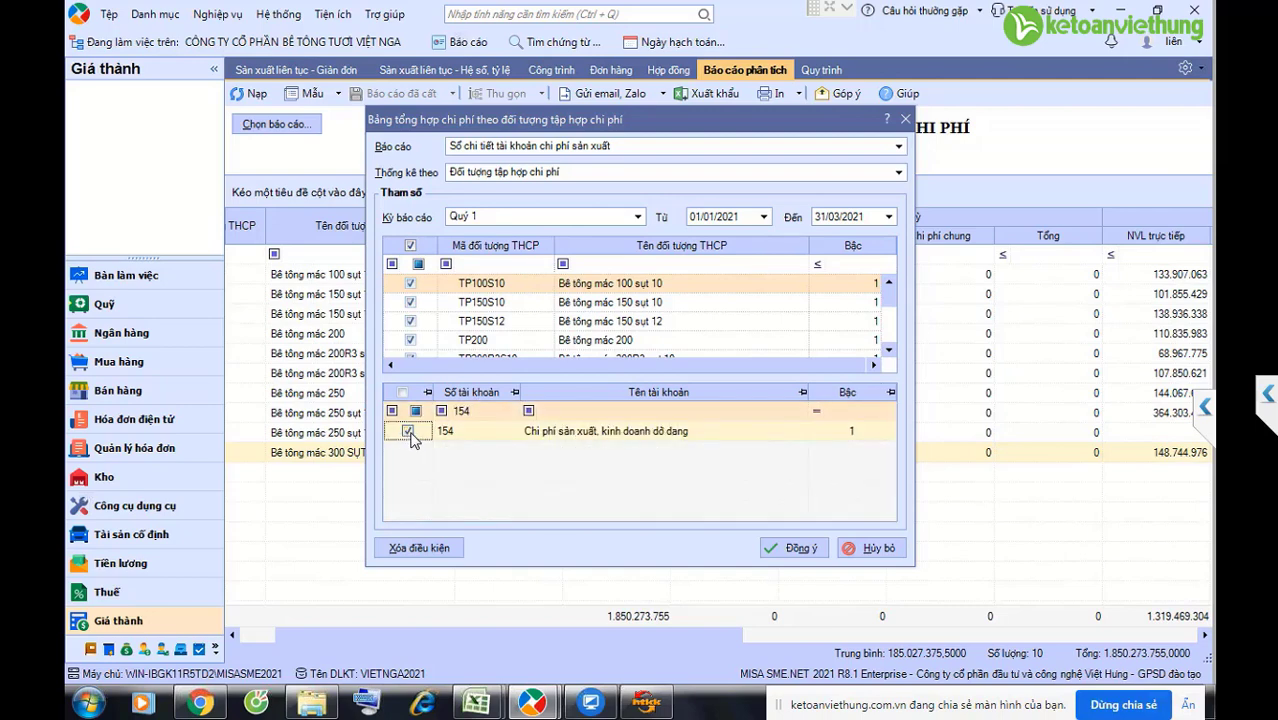
left_click(793, 549)
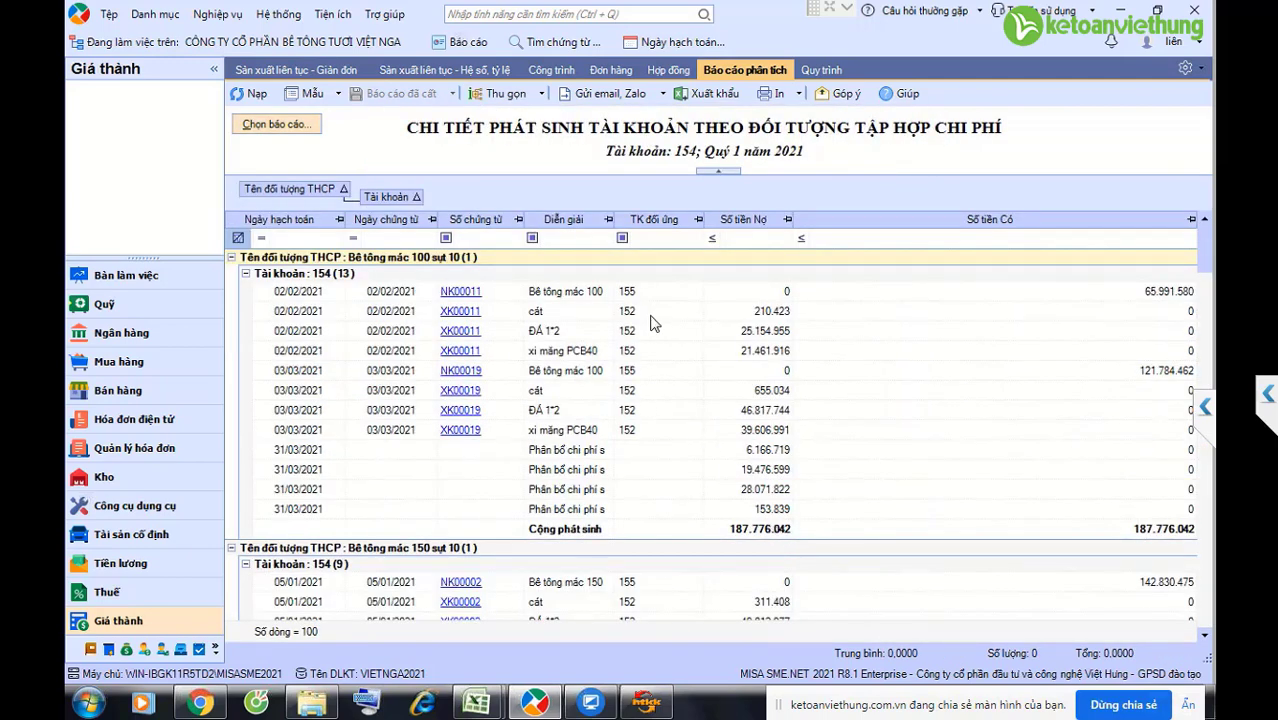
Step: Examine the account 154 entries per product, including finished-product receipts, material issues and allocated costs
left_click(652, 314)
left_click(560, 293)
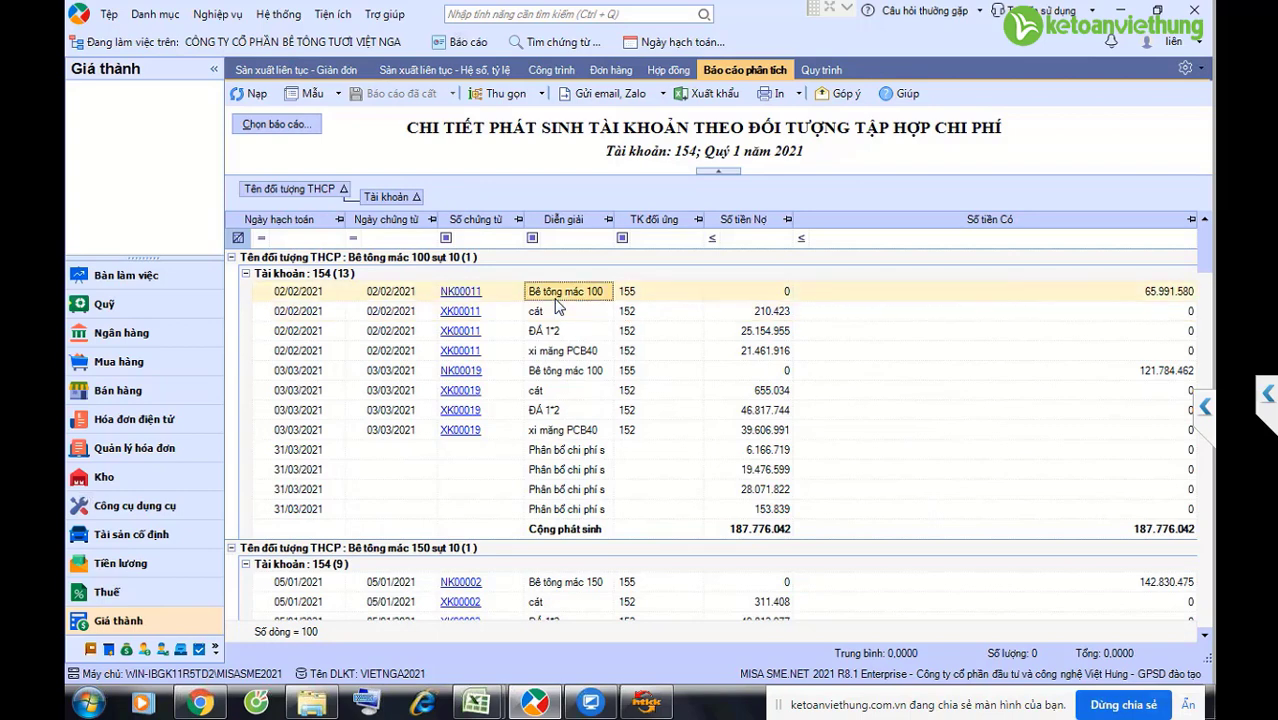
left_click_drag(600, 343, 617, 430)
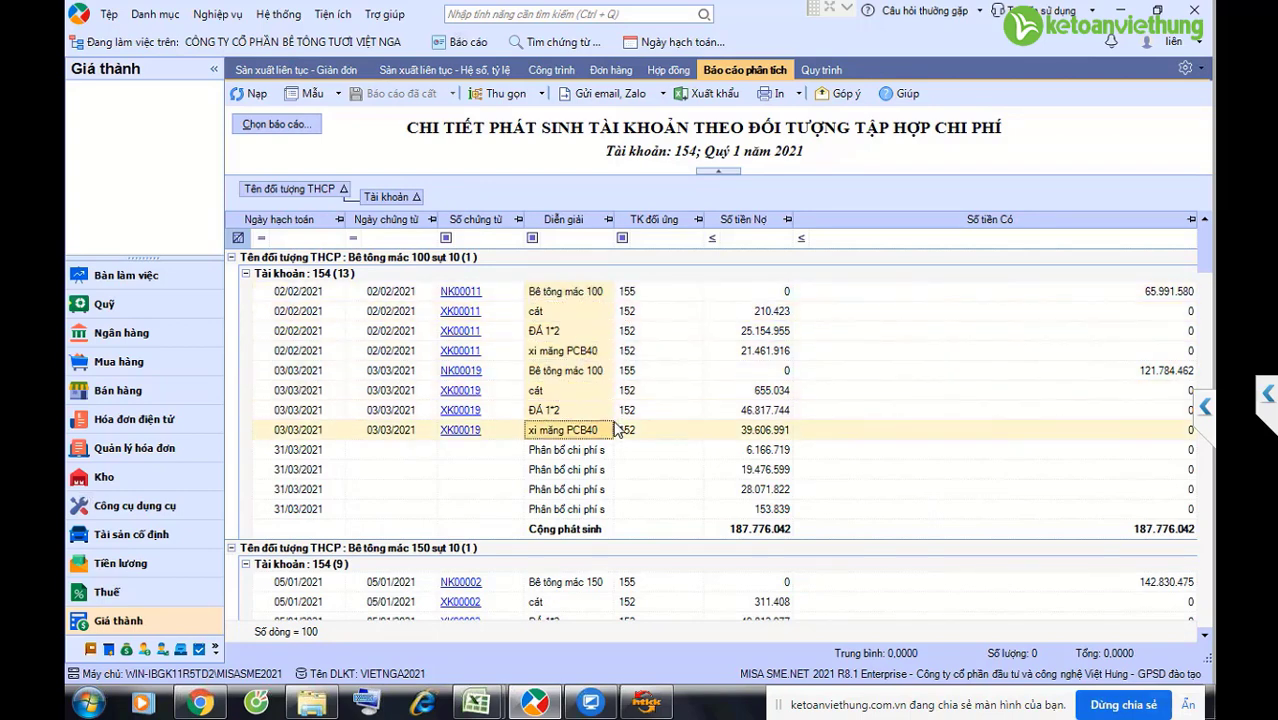
scroll(655, 420, "down", 6)
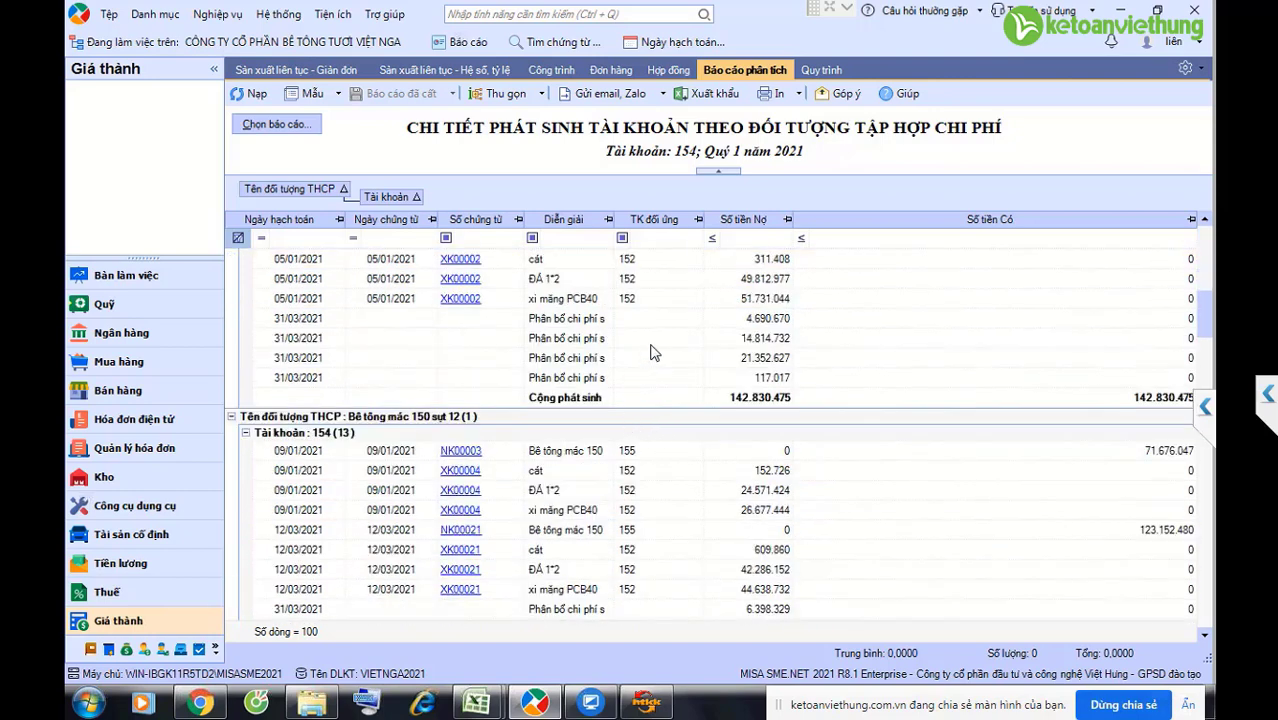
left_click(678, 360)
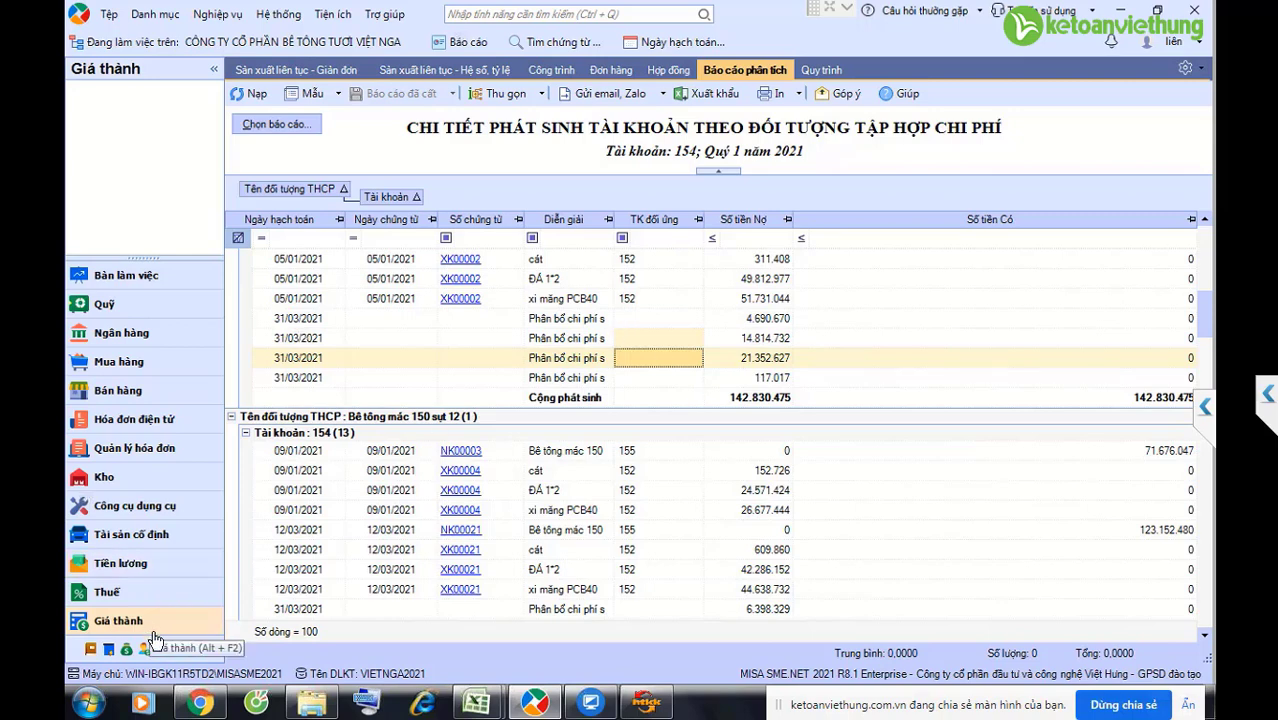
Step: Load this year's simple continuous production costing periods and delete the period from 01/01/2021 to 31/03/2021
left_click(312, 71)
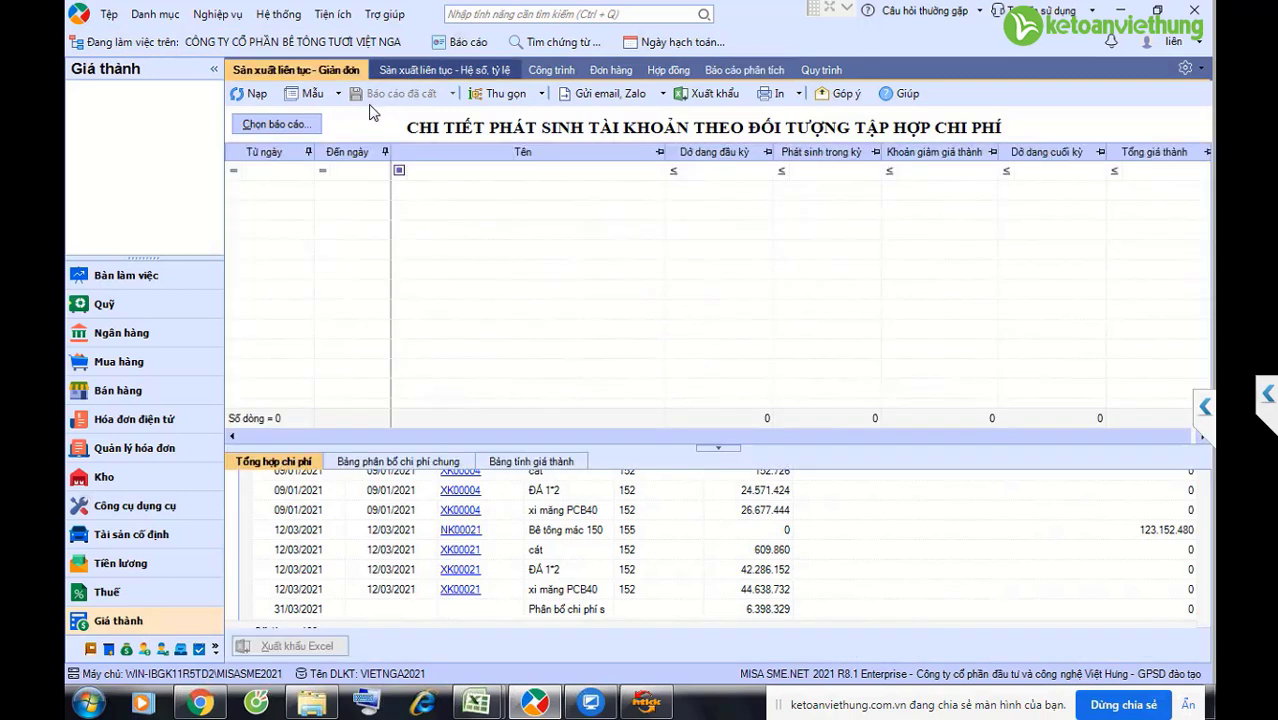
left_click(660, 125)
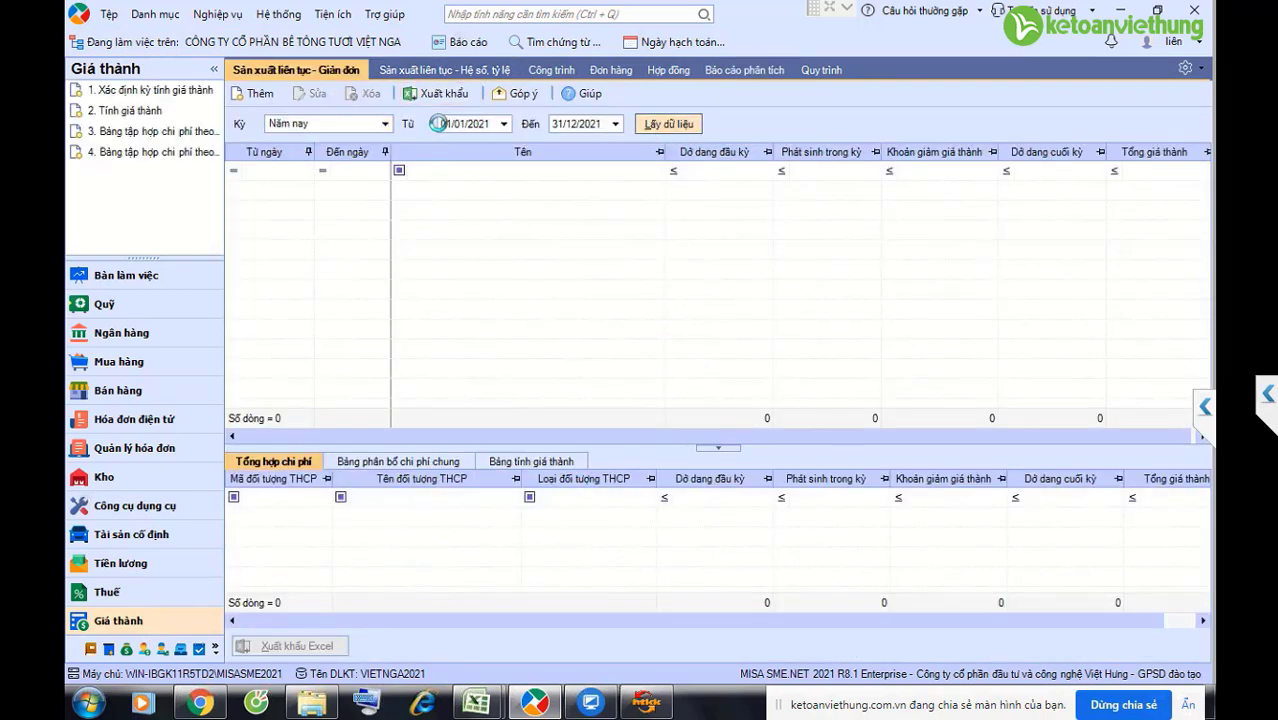
left_click(368, 93)
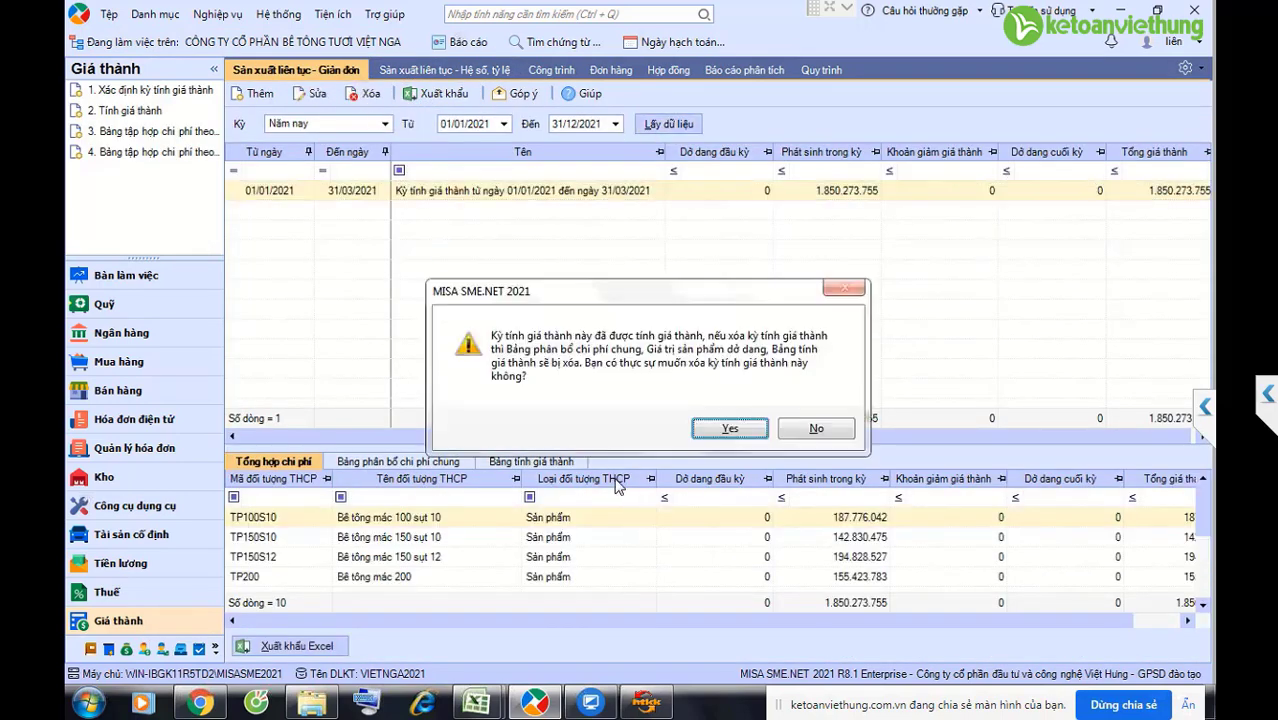
left_click(733, 422)
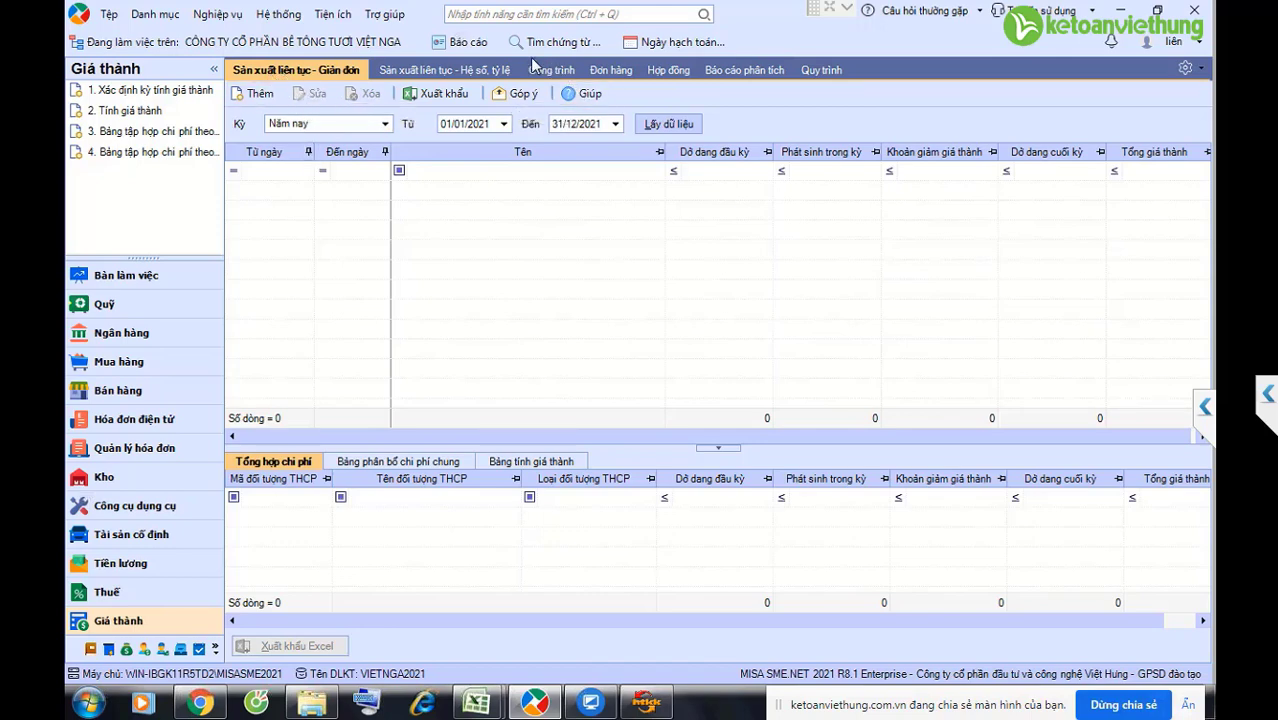
Step: Start a new costing period for Quý 1 and load the cost objects for it
left_click(172, 92)
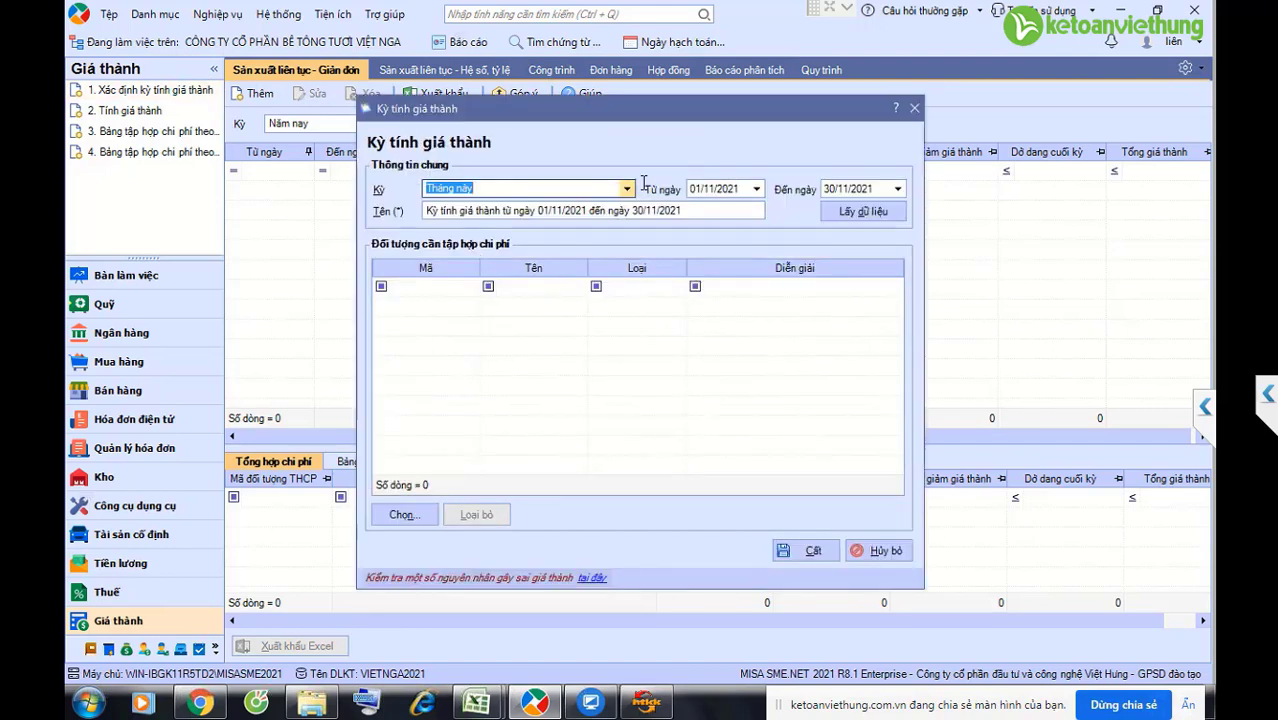
left_click(628, 190)
scroll(500, 260, "down", 5)
left_click(460, 232)
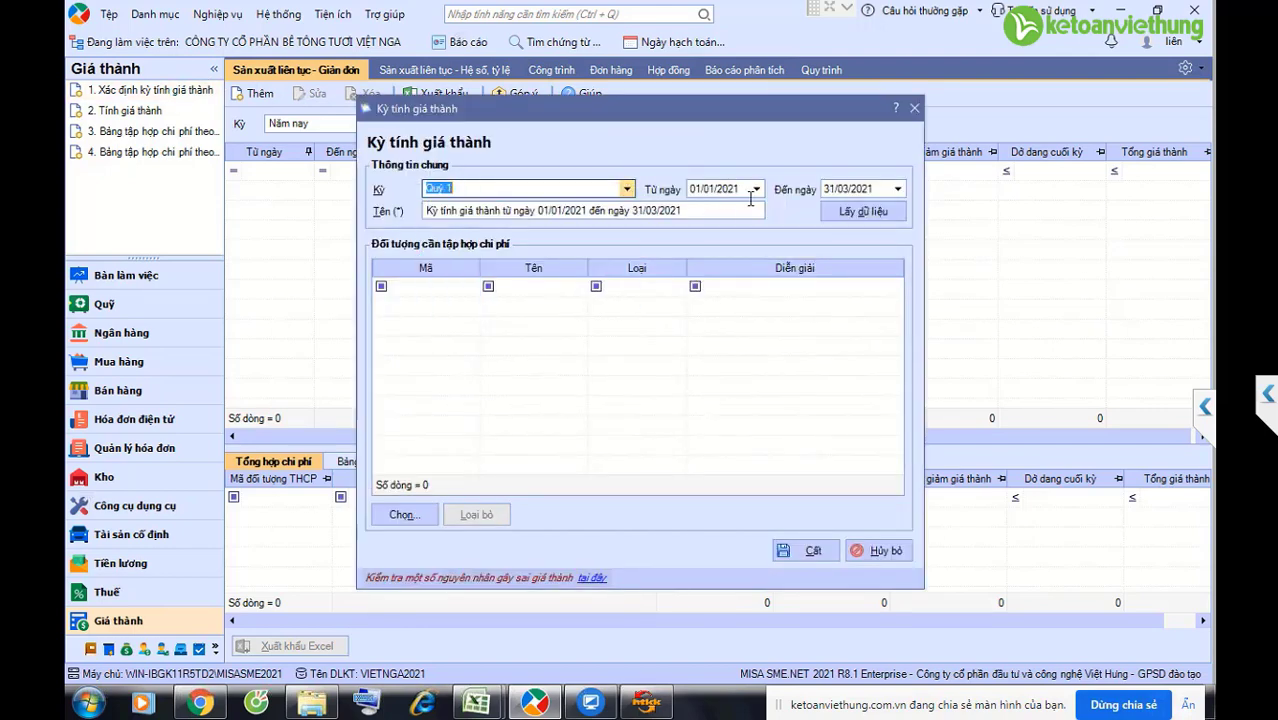
left_click(866, 212)
Step: Add the cost object TP250B4S12 to the new costing period and save the period
left_click(403, 514)
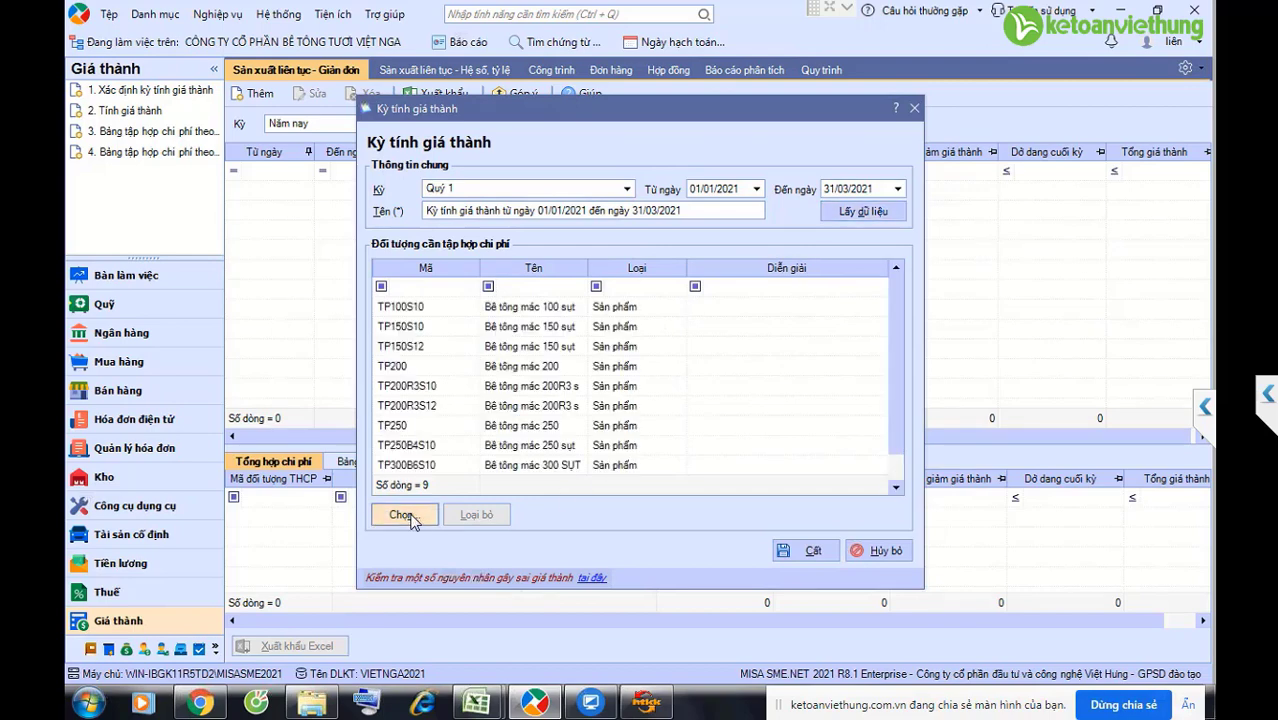
left_click(406, 207)
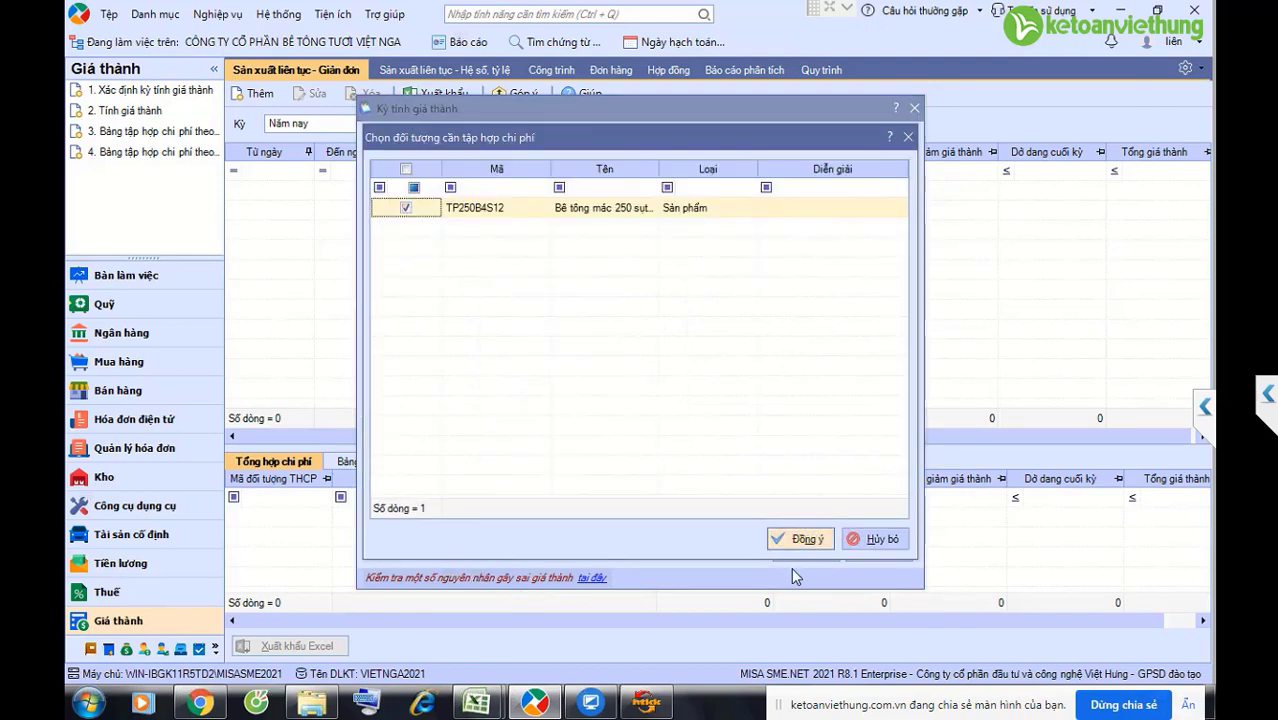
left_click(800, 538)
left_click(800, 549)
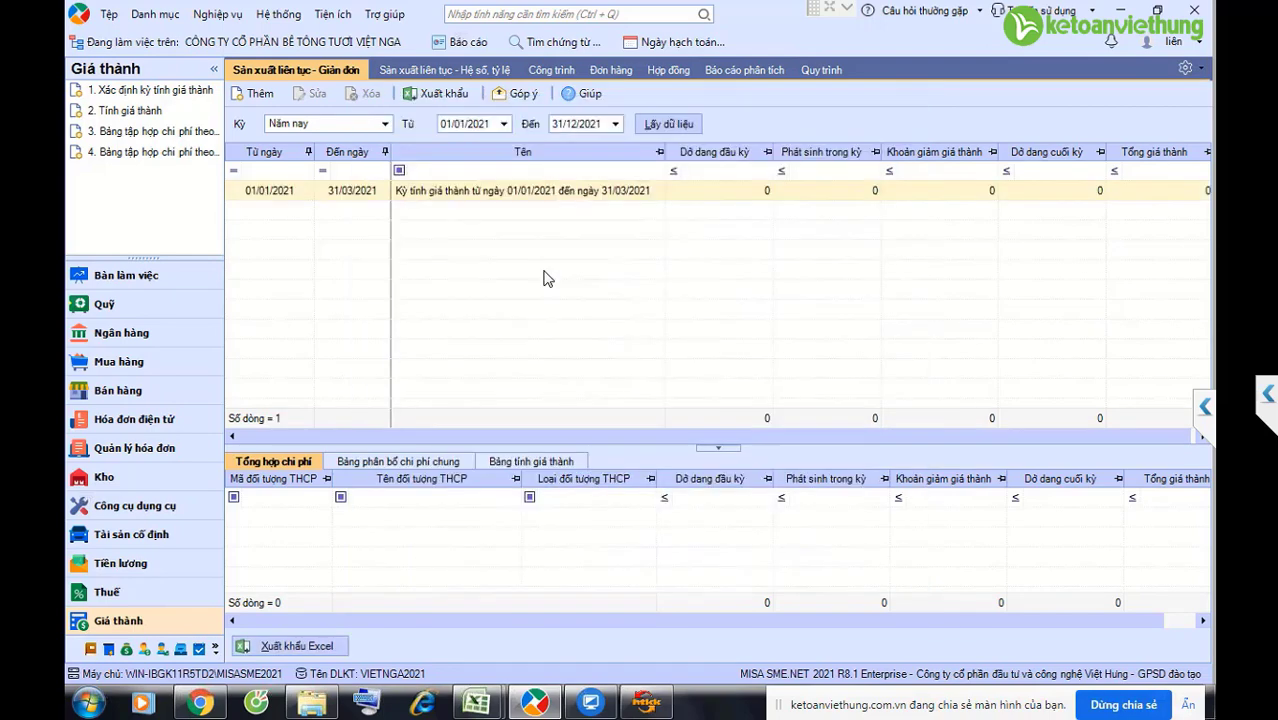
Step: Start the cost calculation for the period 01/01/2021 to 31/03/2021 and allocate its general costs to the products
left_click(148, 111)
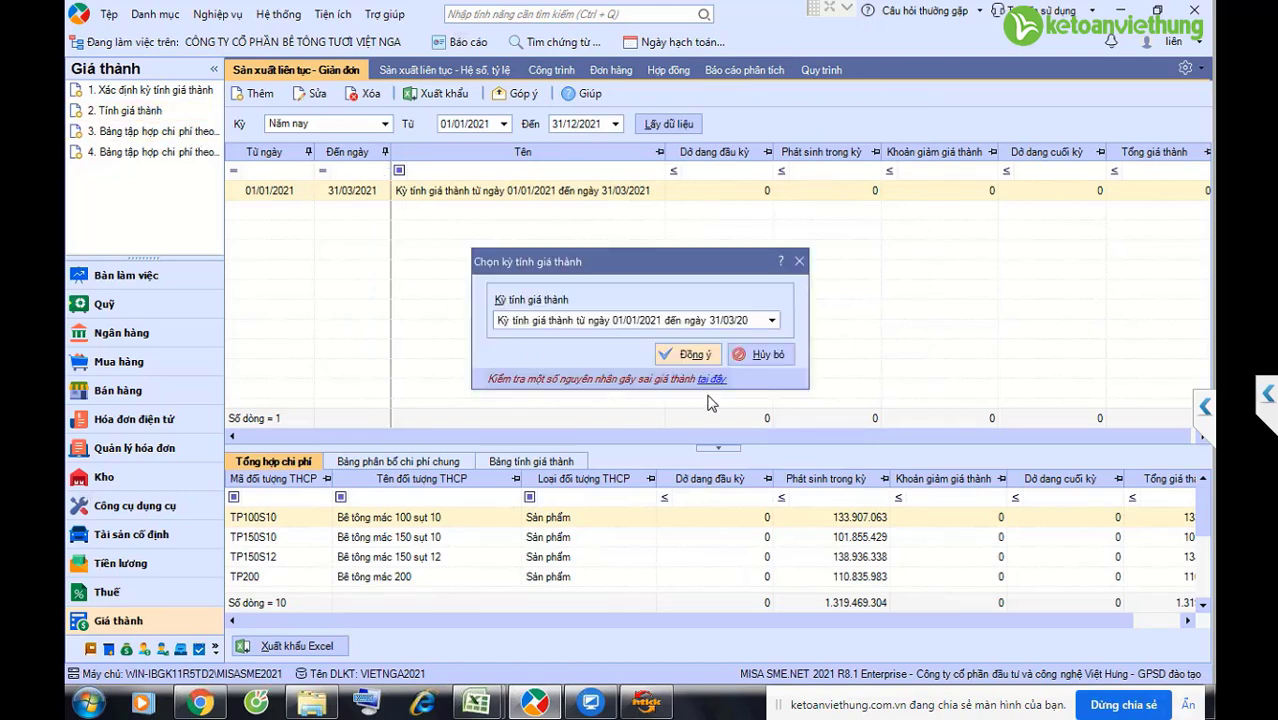
left_click(692, 357)
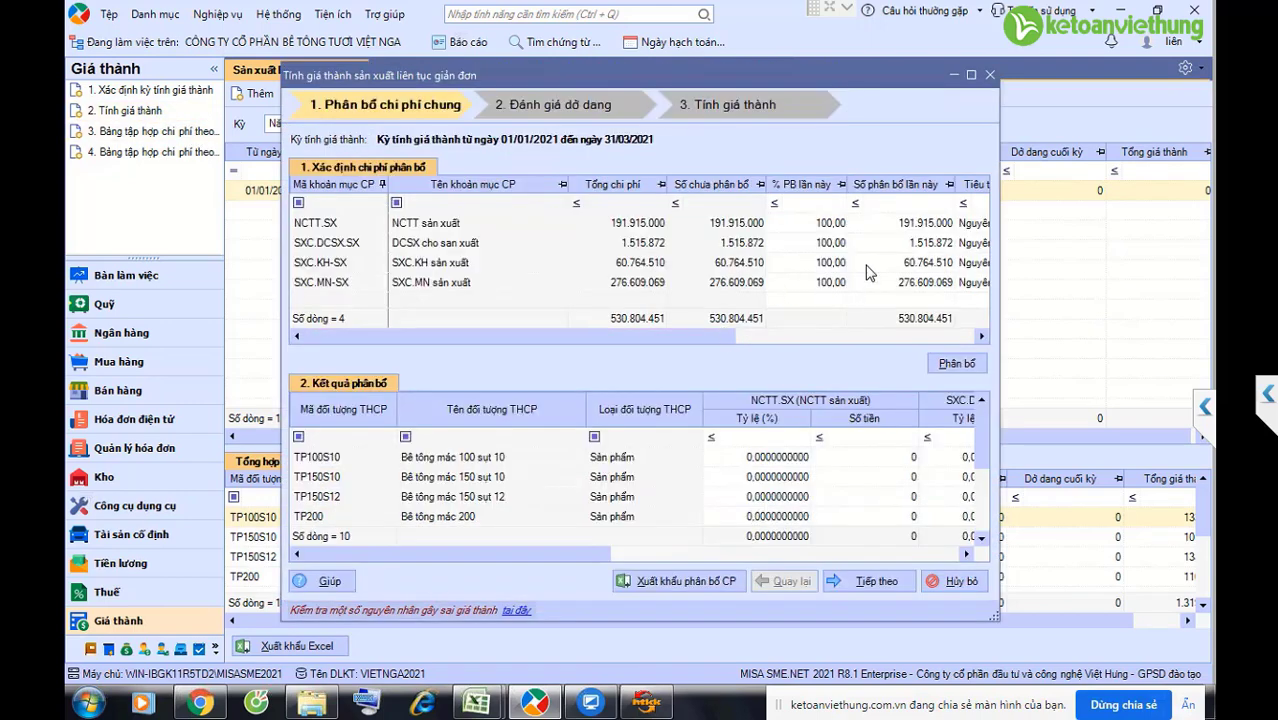
left_click(957, 364)
Step: Calculate the product costs without entering any work in progress and update the warehouse receipt prices of the finished products
left_click(884, 586)
left_click(878, 588)
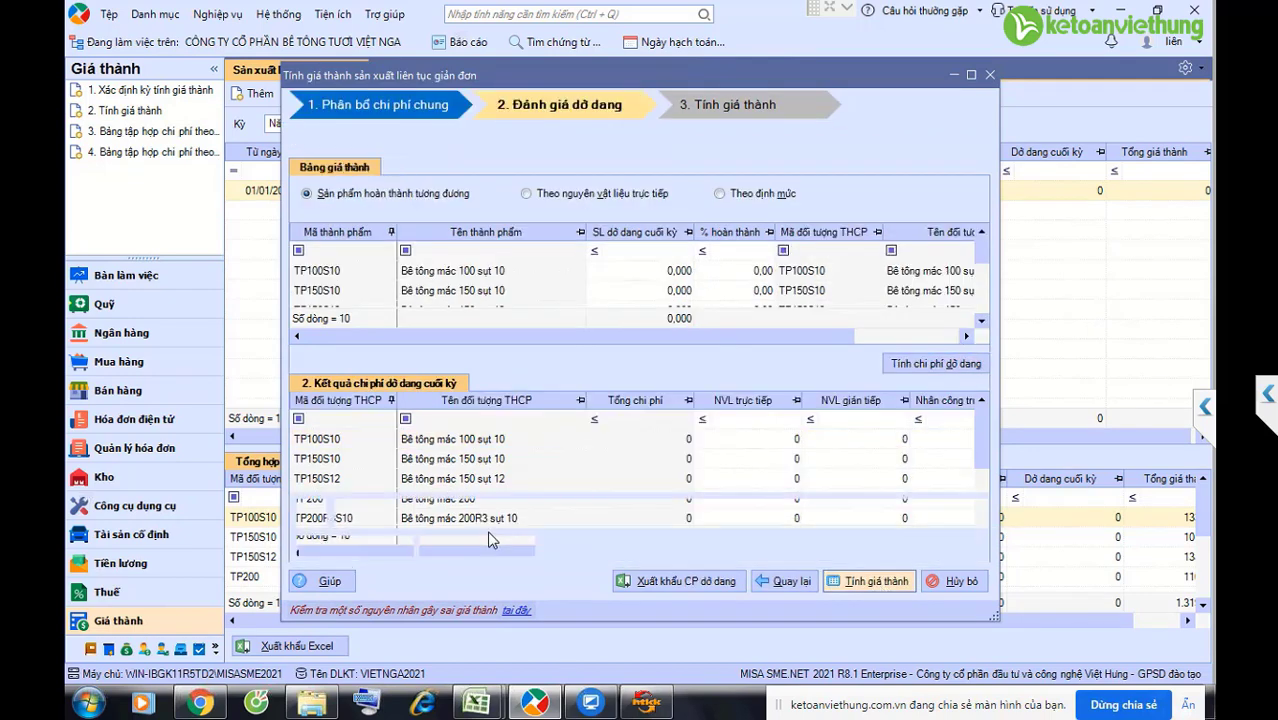
left_click(370, 548)
key("Return")
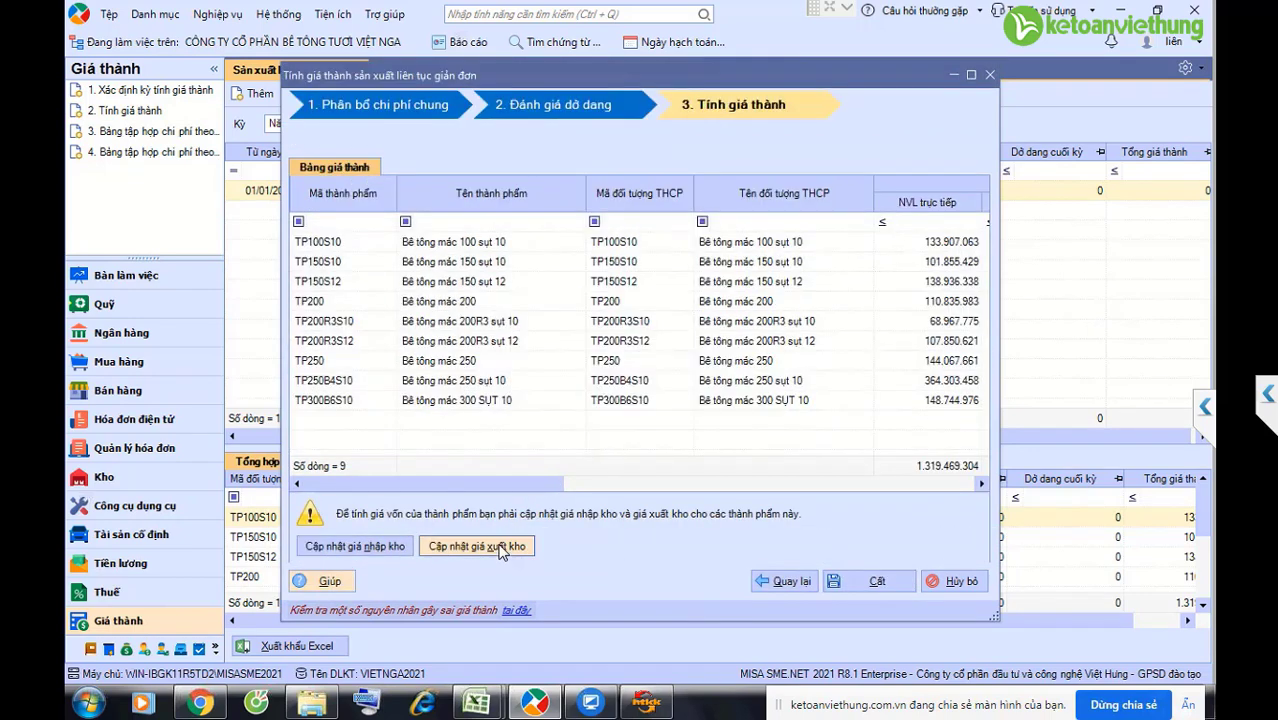
Step: Update the warehouse issue prices of the finished products and save the product cost calculation
left_click(508, 550)
left_click(868, 581)
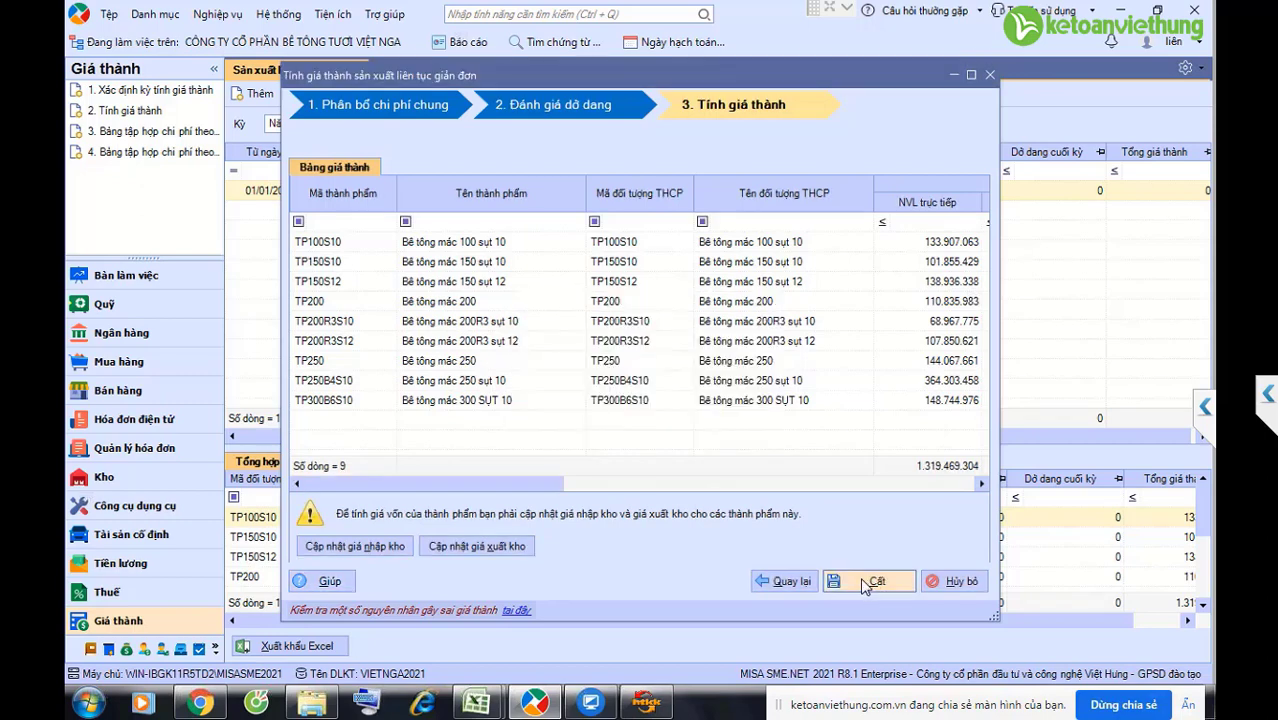
left_click(681, 416)
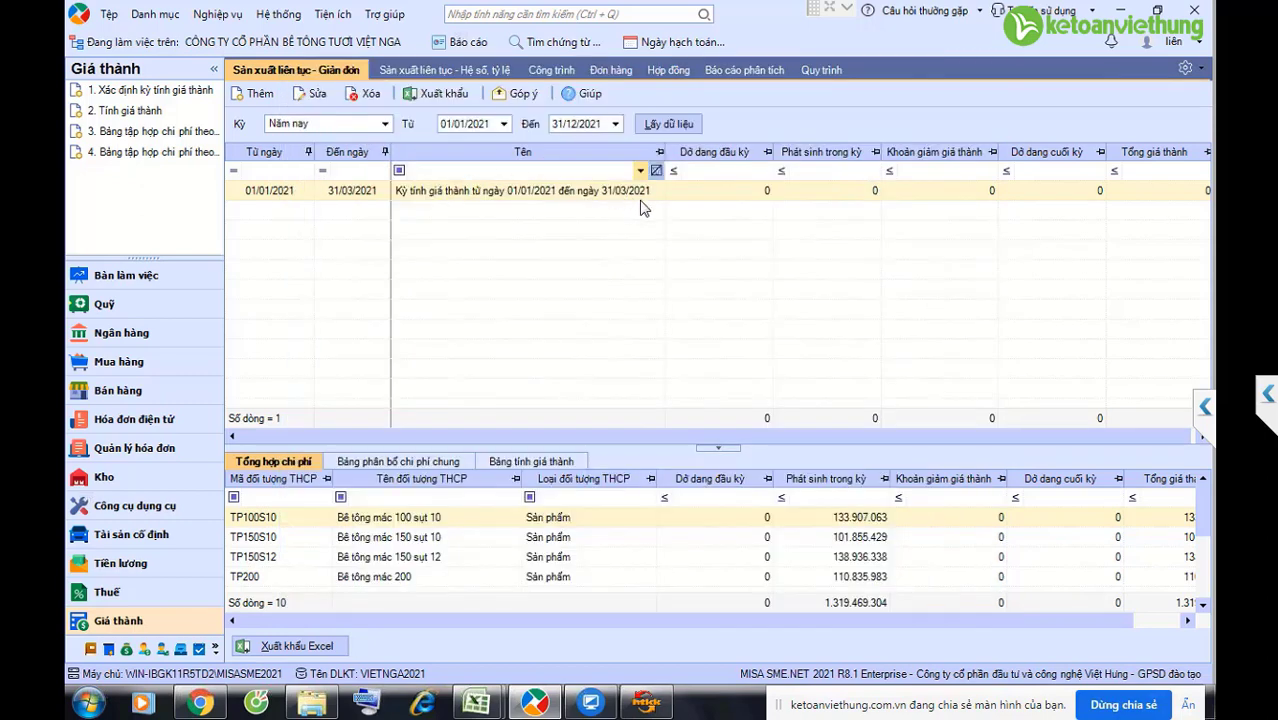
Step: View the F01-DNN trial balance for Quý 1 to check the account 154 balance
left_click(468, 42)
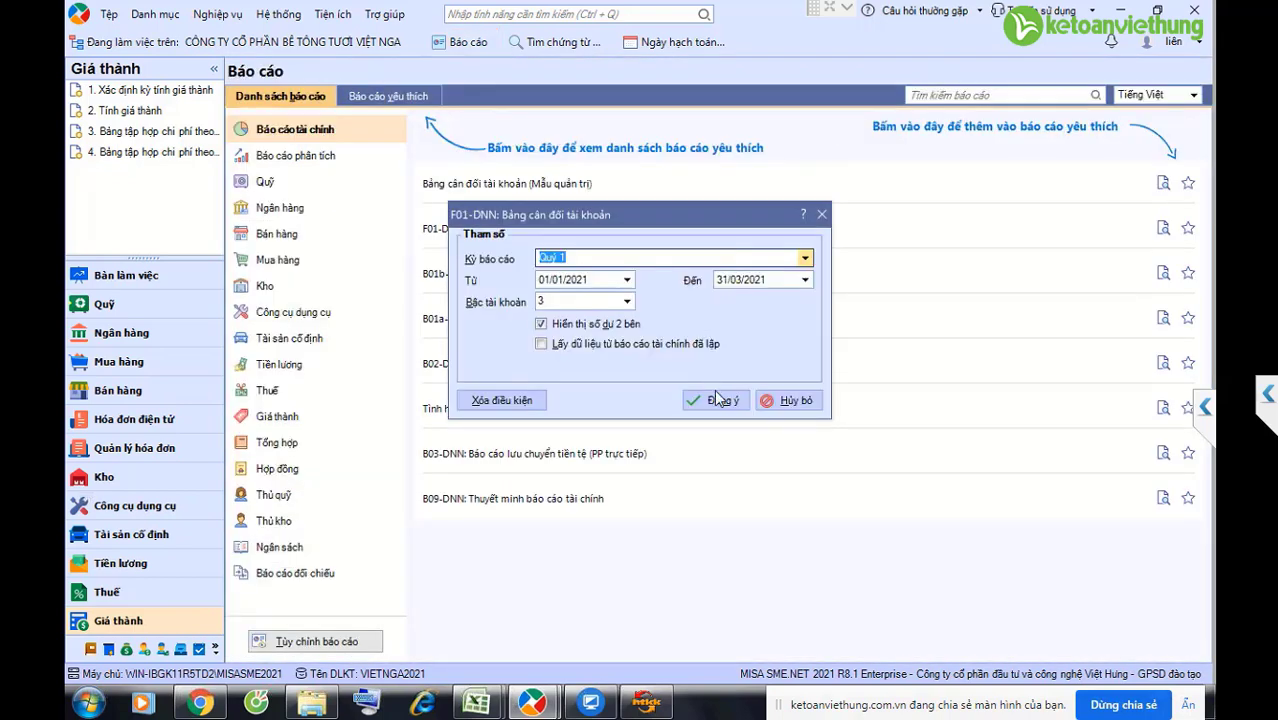
left_click(716, 398)
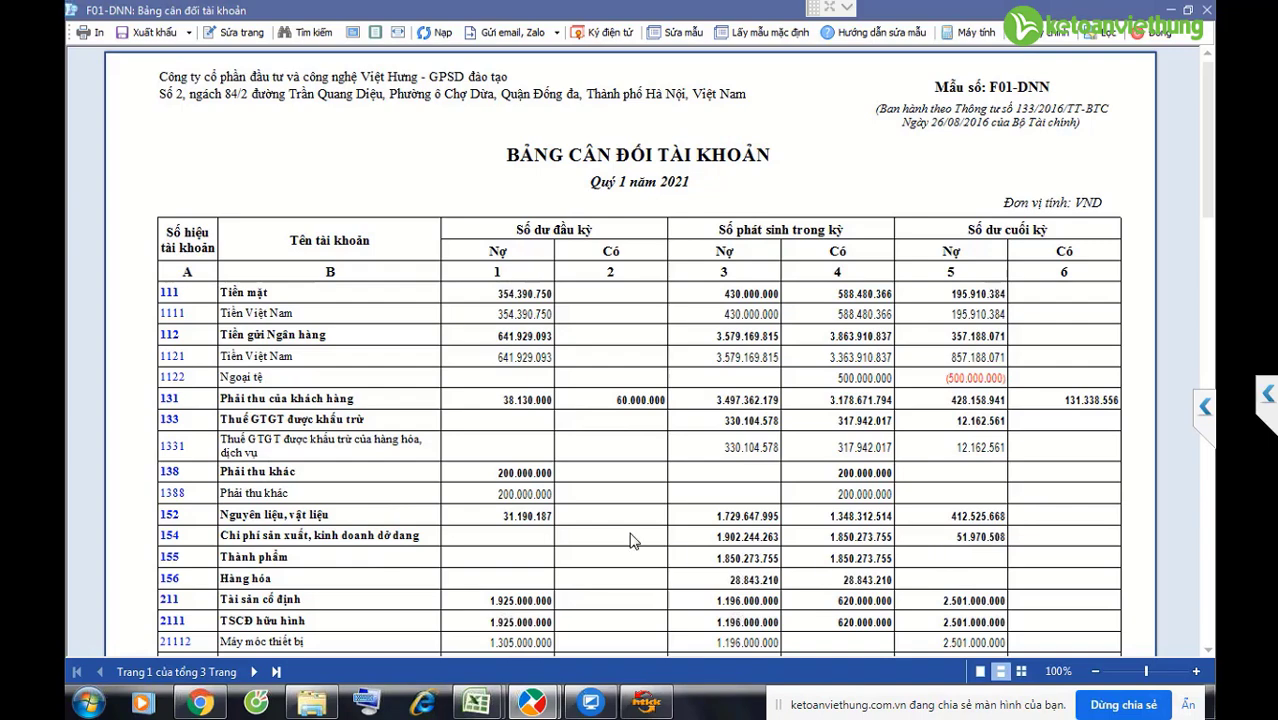
left_click(1150, 32)
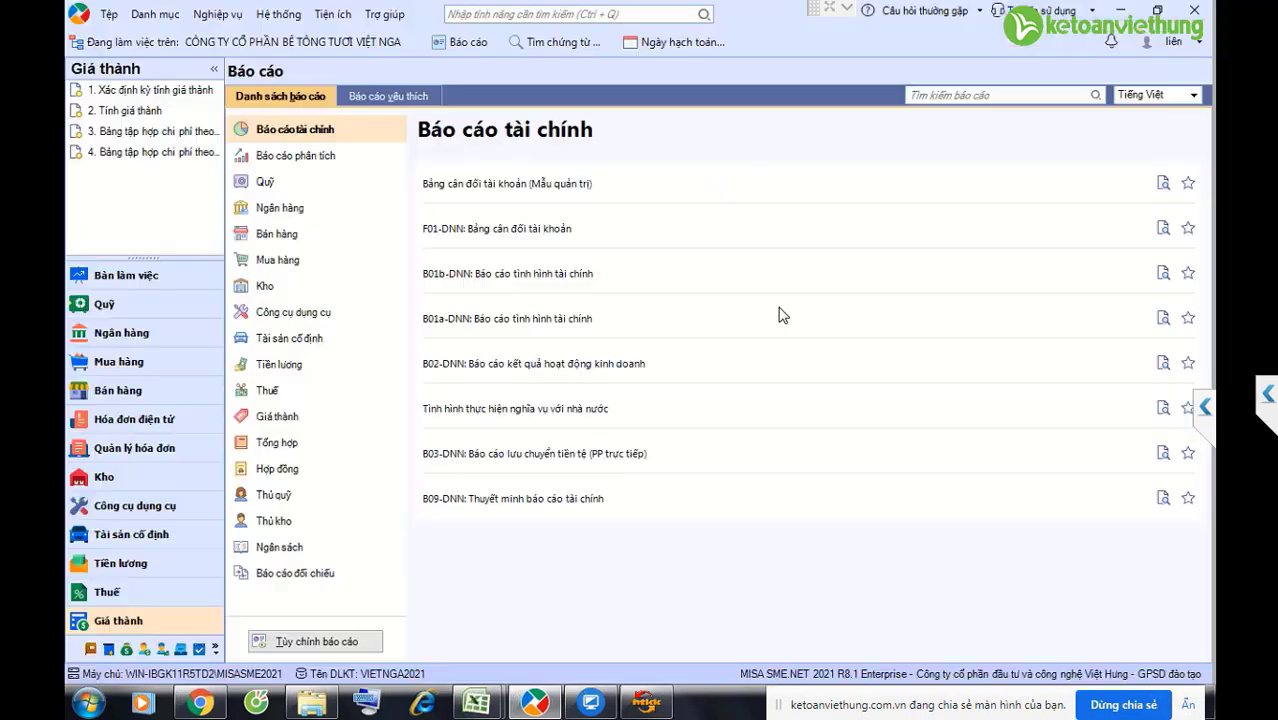
Step: Create a project (Công trình) costing period for Quý 1, load its cost objects and save it
left_click(186, 623)
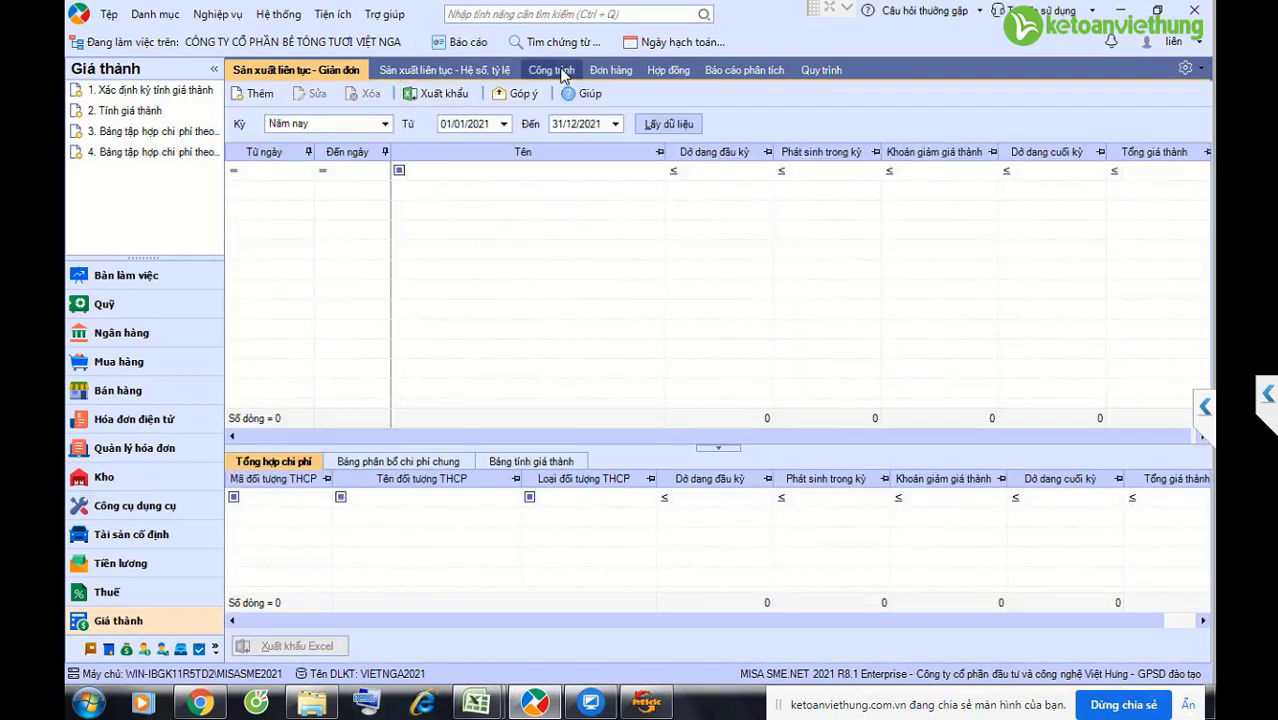
left_click(552, 71)
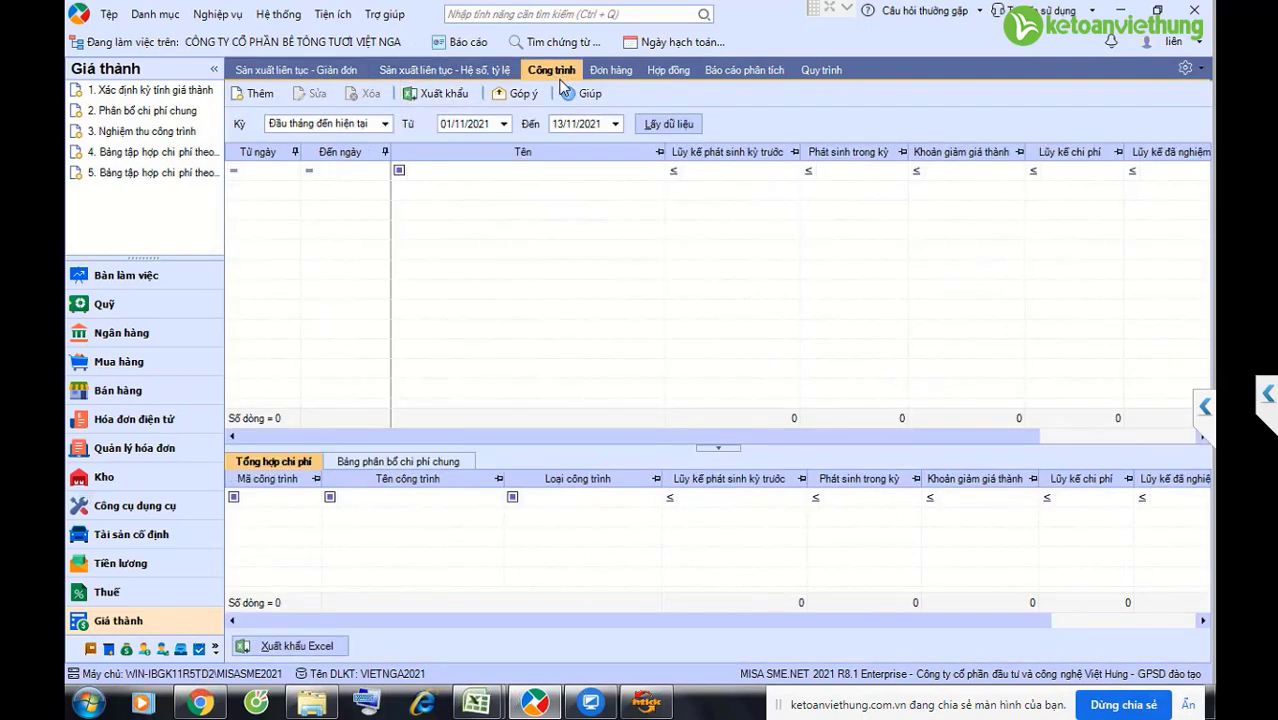
left_click(176, 92)
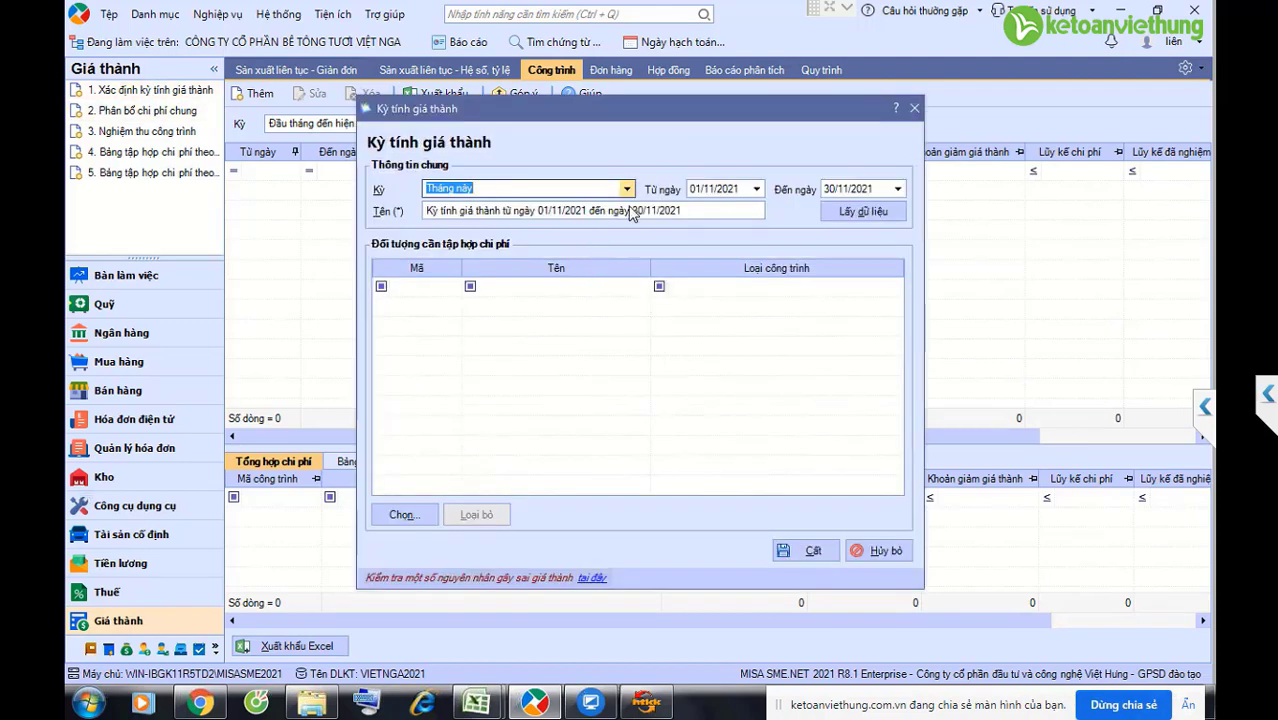
left_click(627, 189)
scroll(470, 285, "down", 2)
scroll(470, 285, "down", 1)
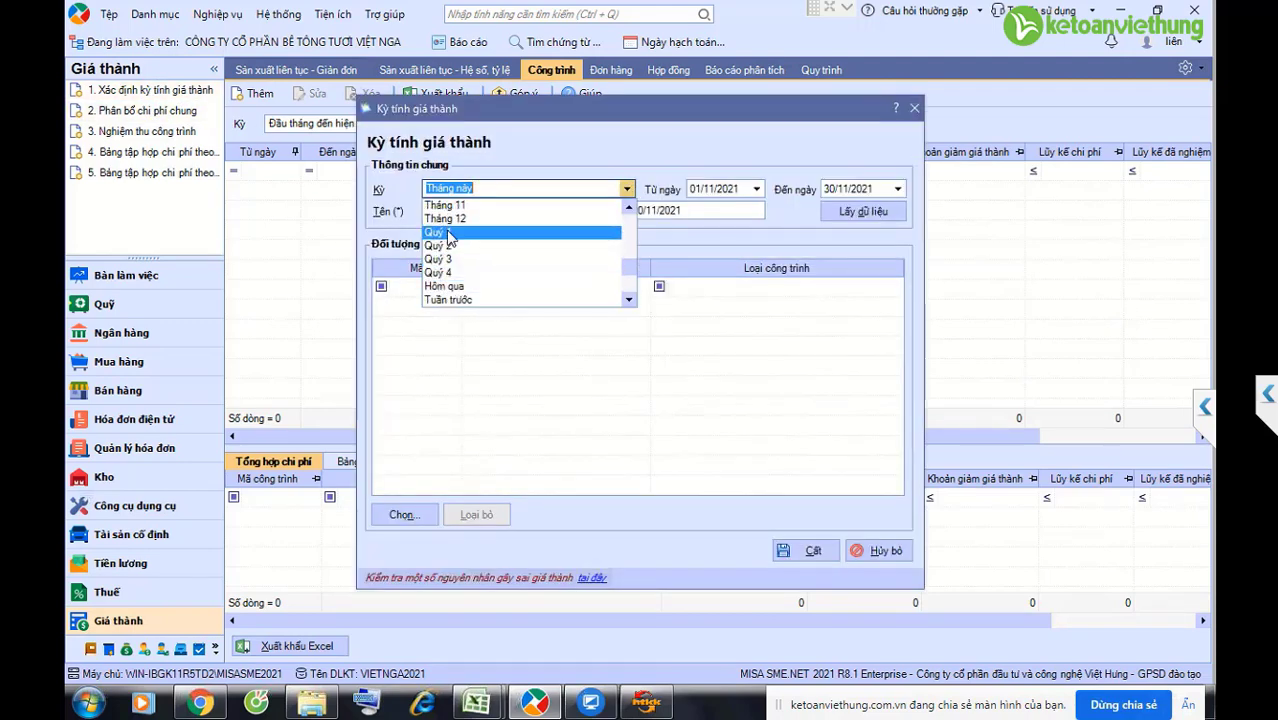
left_click(460, 232)
left_click(849, 214)
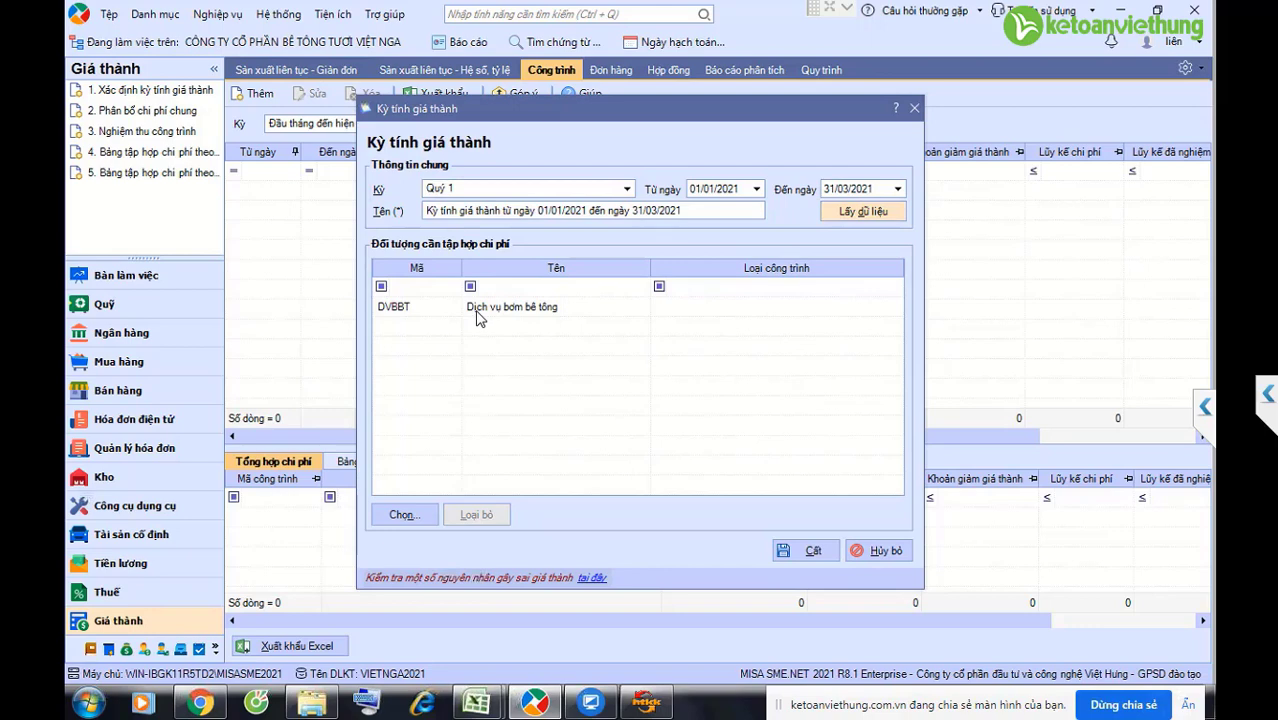
left_click(800, 550)
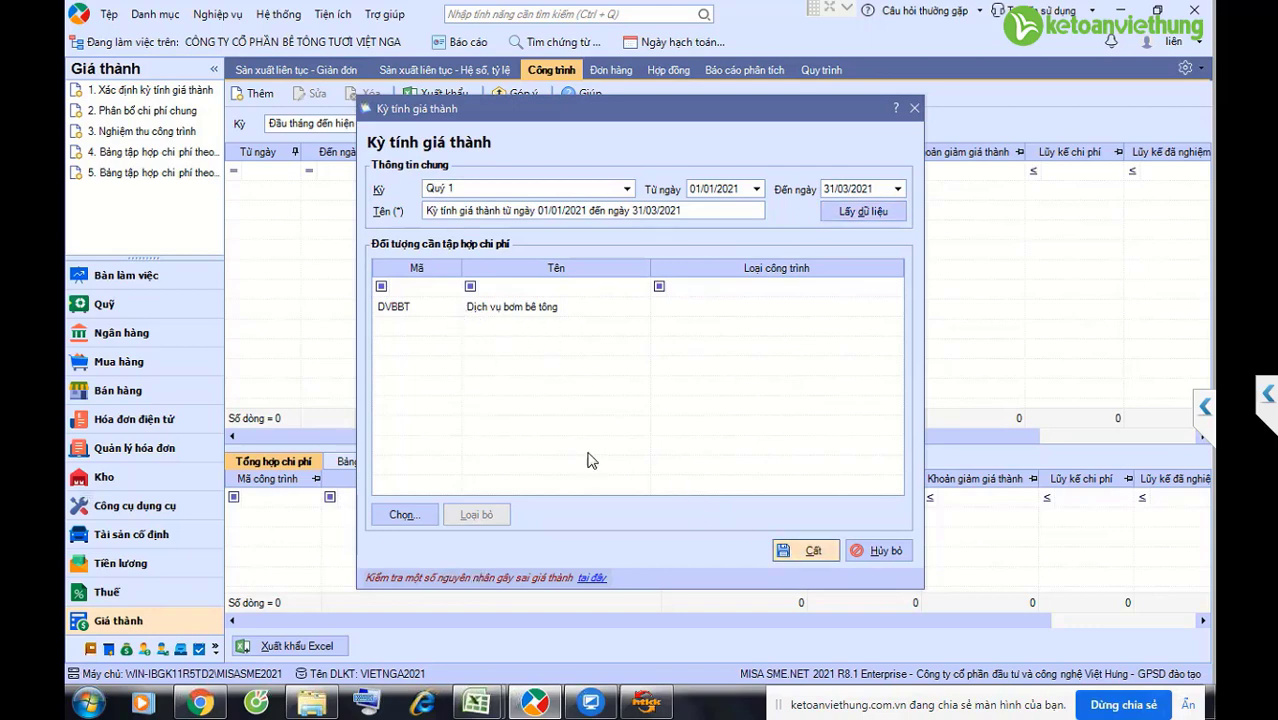
Step: Check the general cost allocation of the project costing period 01/01/2021 to 31/03/2021 without saving it
left_click(143, 112)
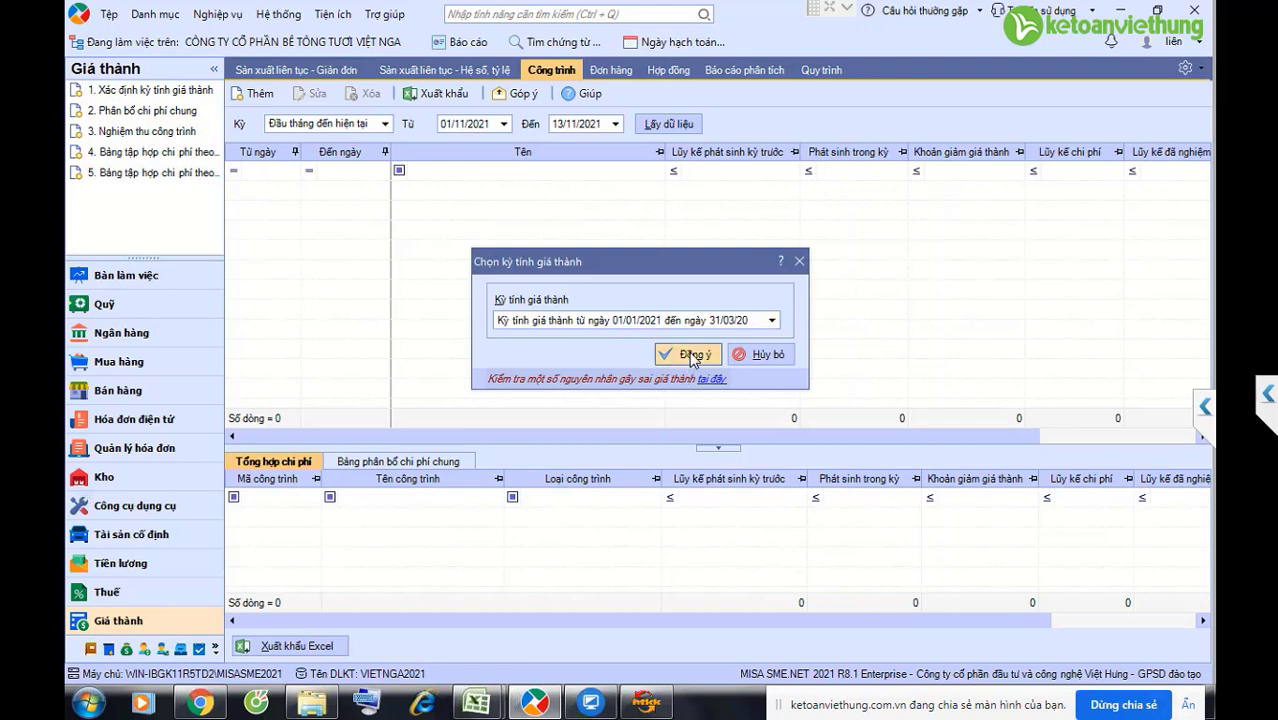
left_click(690, 357)
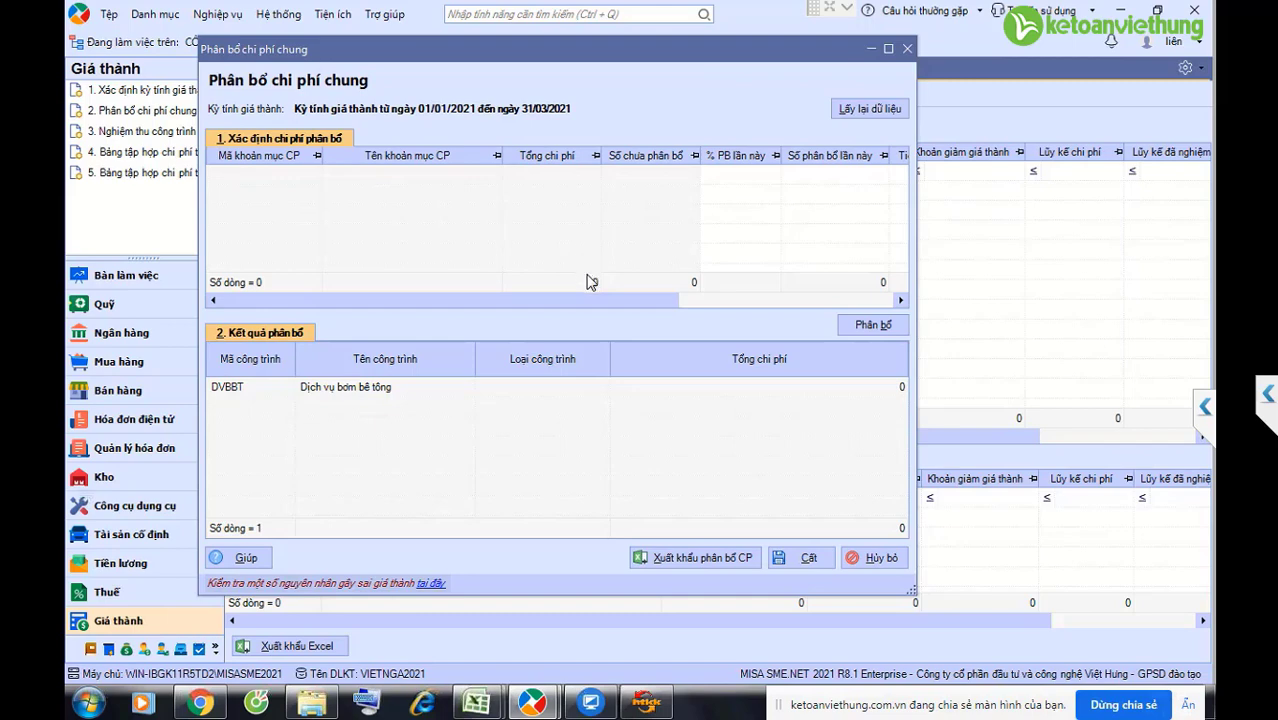
left_click(880, 558)
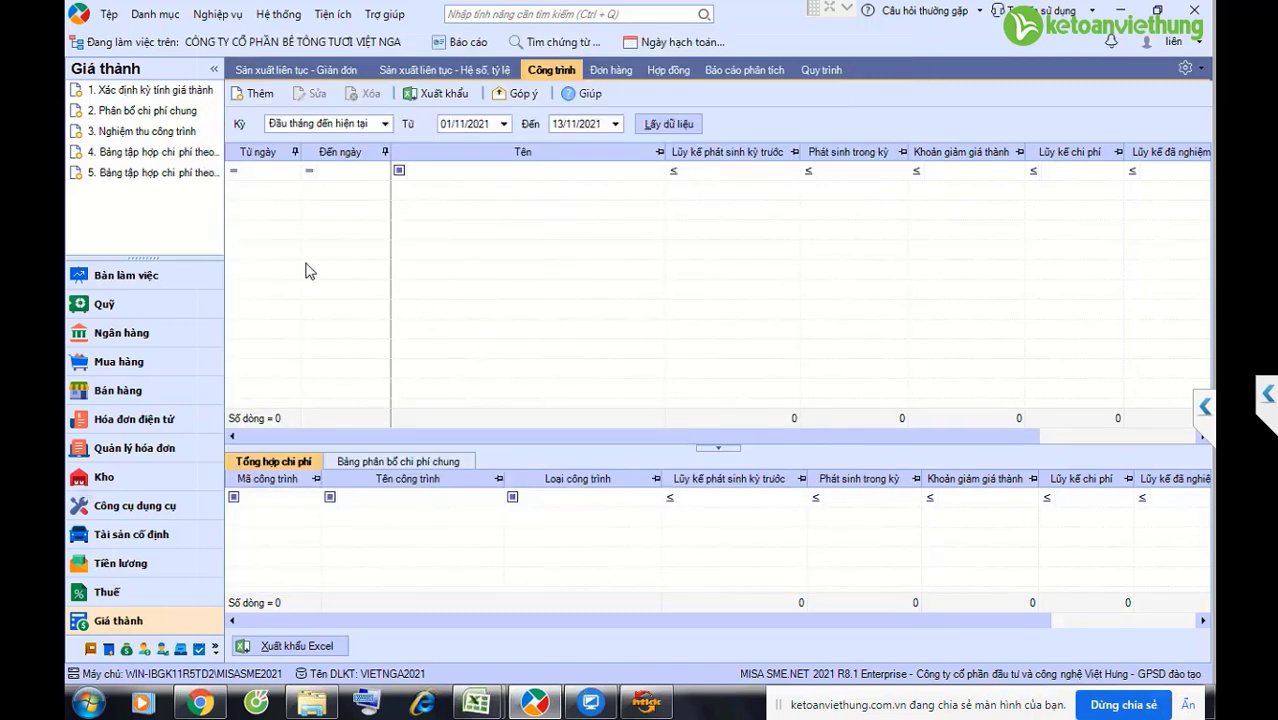
Step: Create a project acceptance voucher for the period 01/01/2021 to 31/03/2021 with the project DVBBT selected
left_click(157, 132)
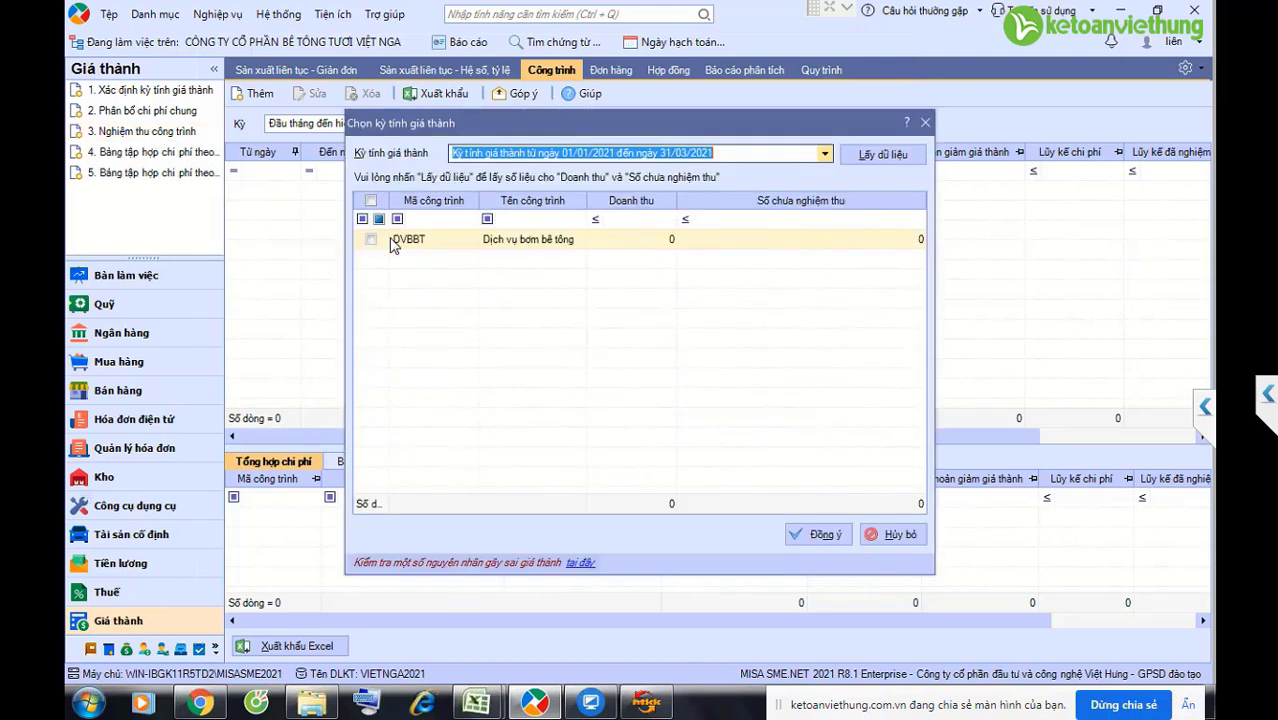
left_click(393, 246)
left_click(370, 239)
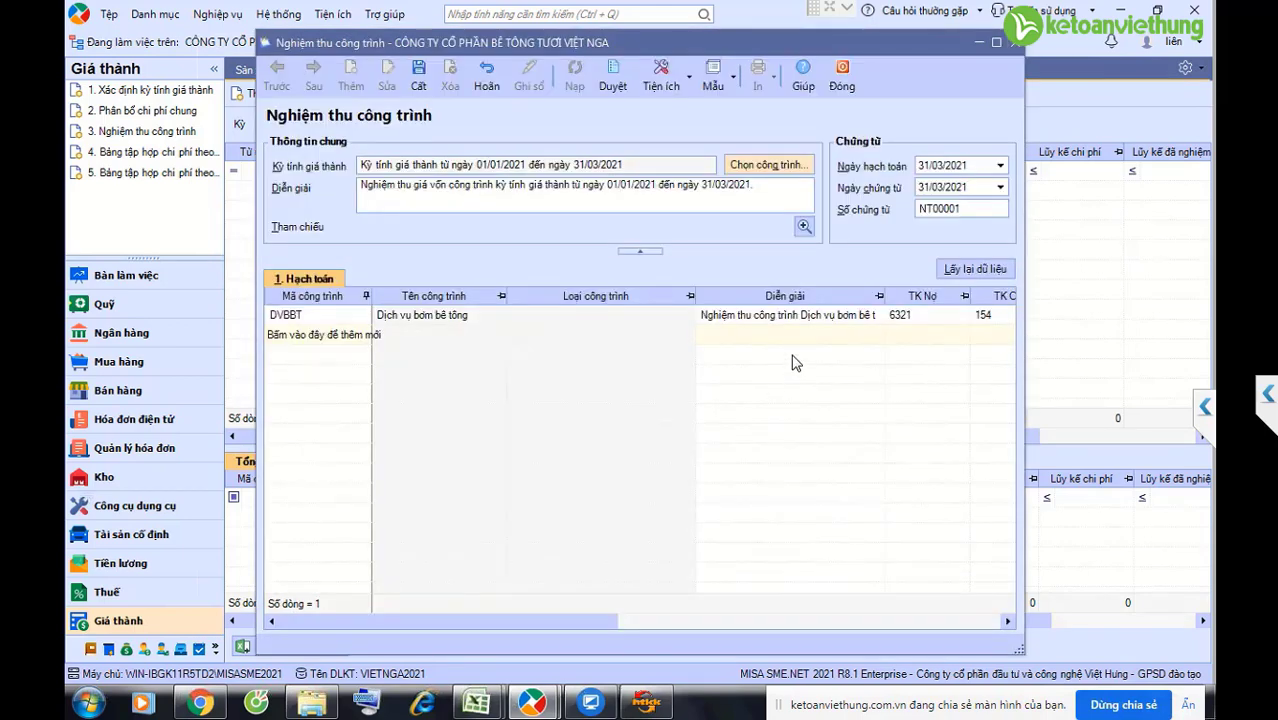
Step: Set the debit account of the DVBBT acceptance line to 6323, then save and post the voucher
left_click(961, 314)
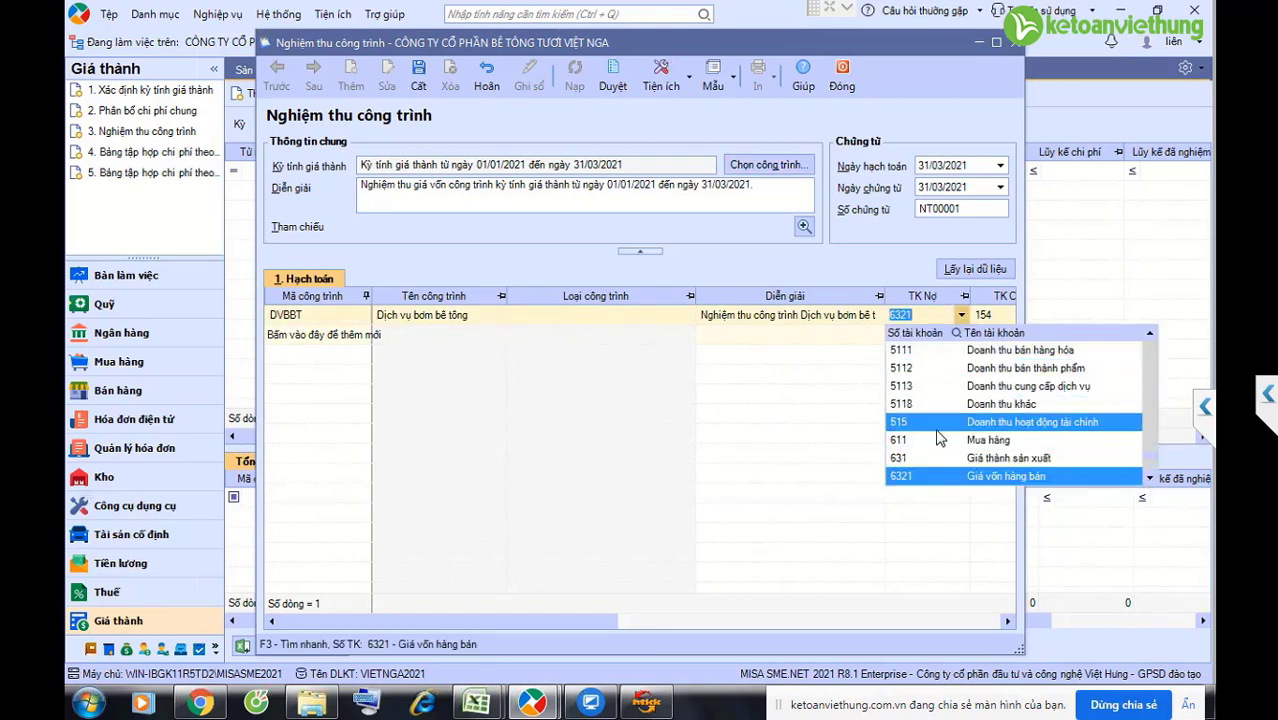
left_click(933, 476)
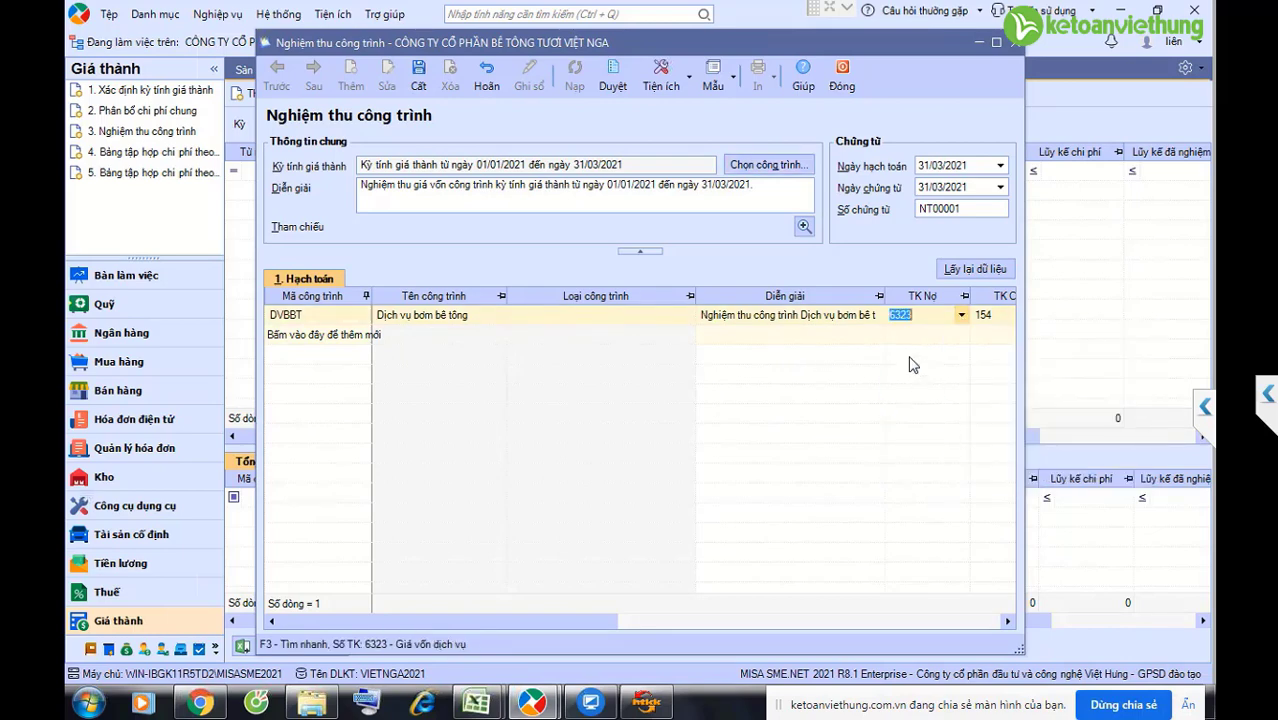
left_click(420, 75)
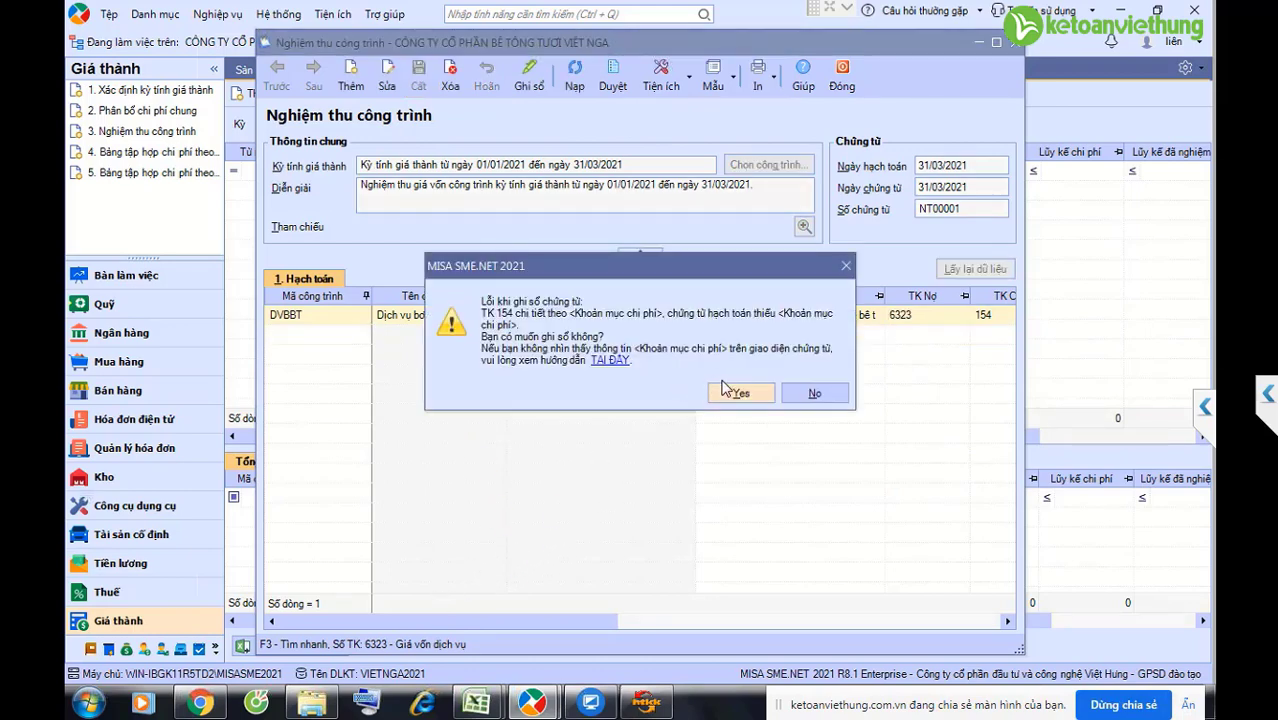
left_click(742, 393)
Step: Review the revenue, unaccepted amount, acceptance percentage and acceptance value of the DVBBT line and close the voucher
left_click_drag(586, 621, 777, 620)
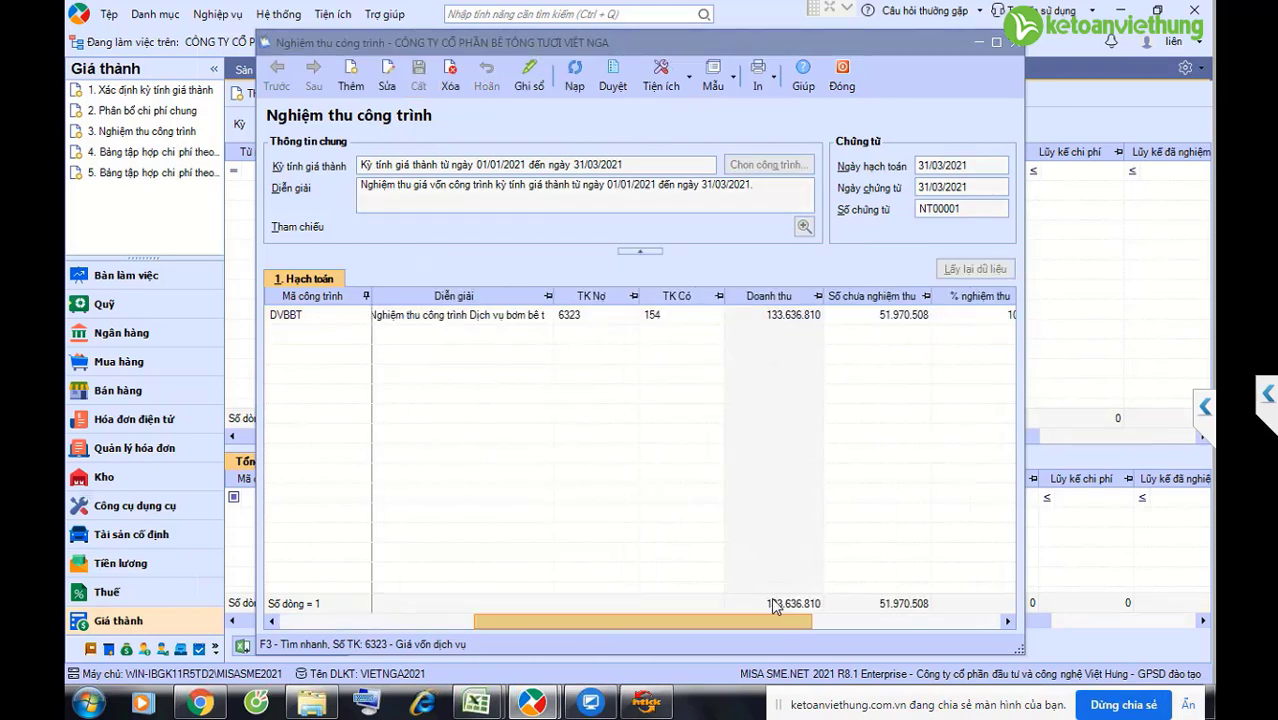
left_click(958, 318)
left_click_drag(733, 620, 822, 617)
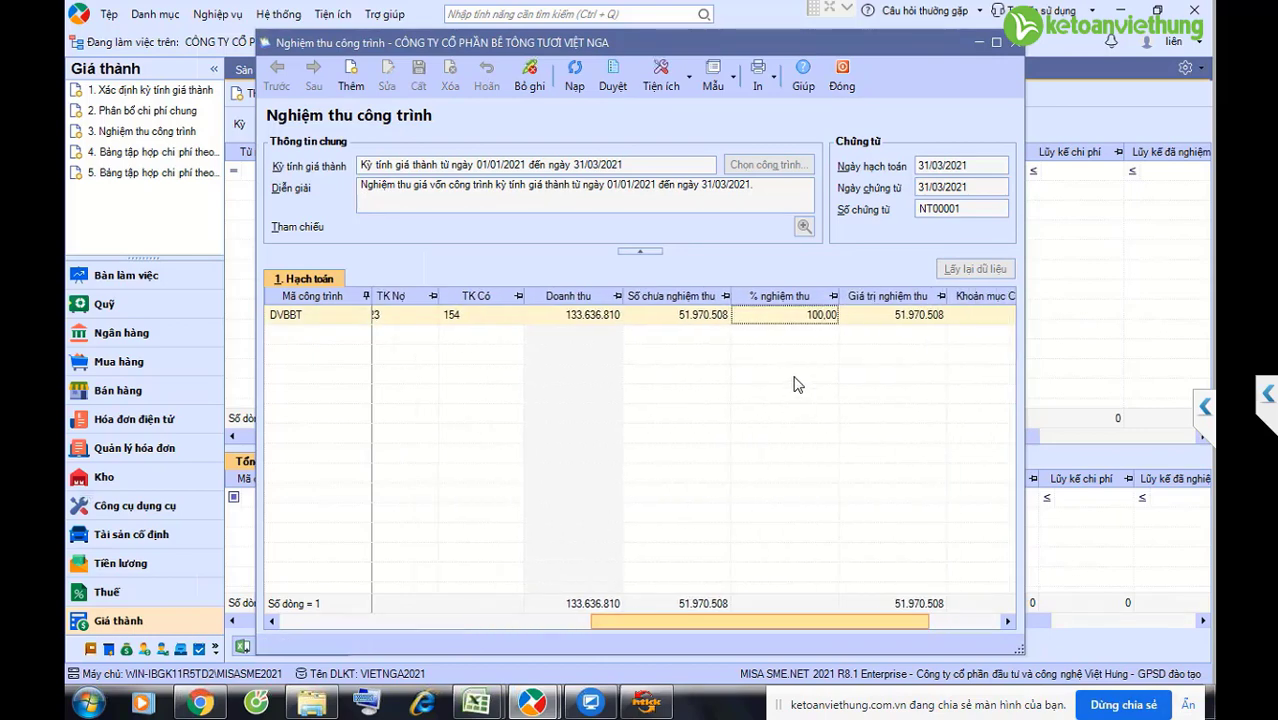
left_click(776, 316)
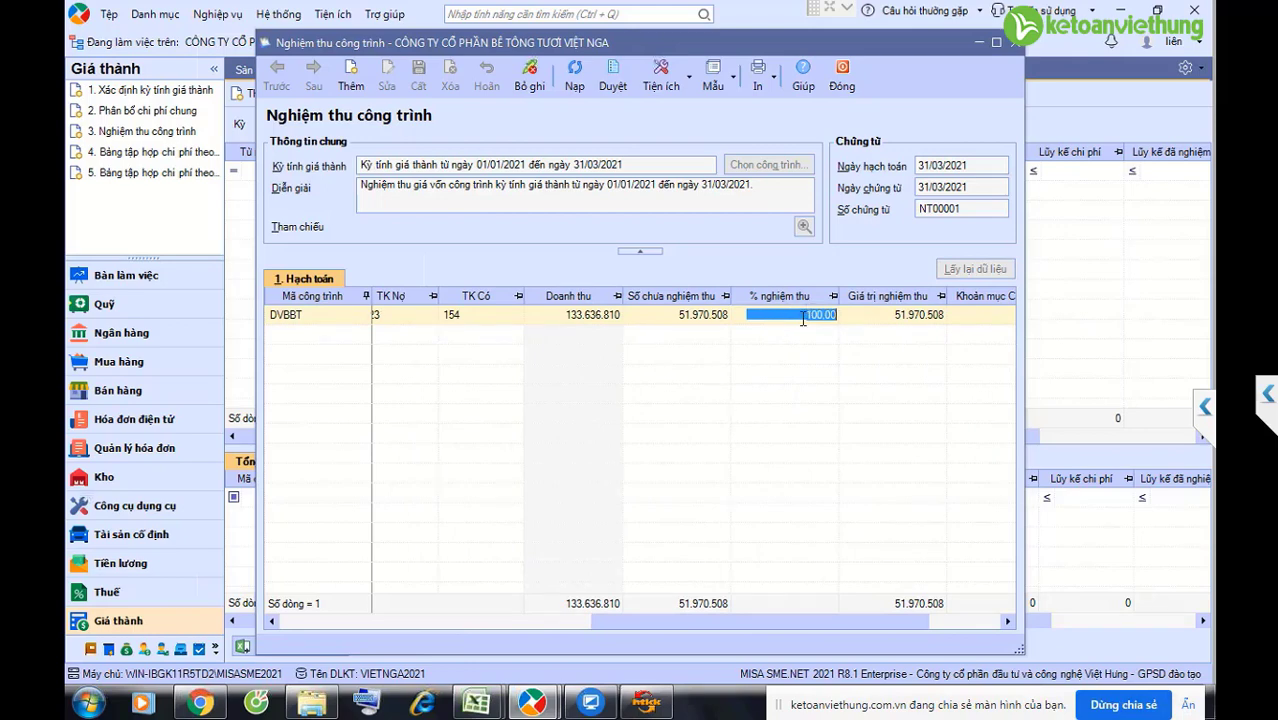
left_click(802, 318)
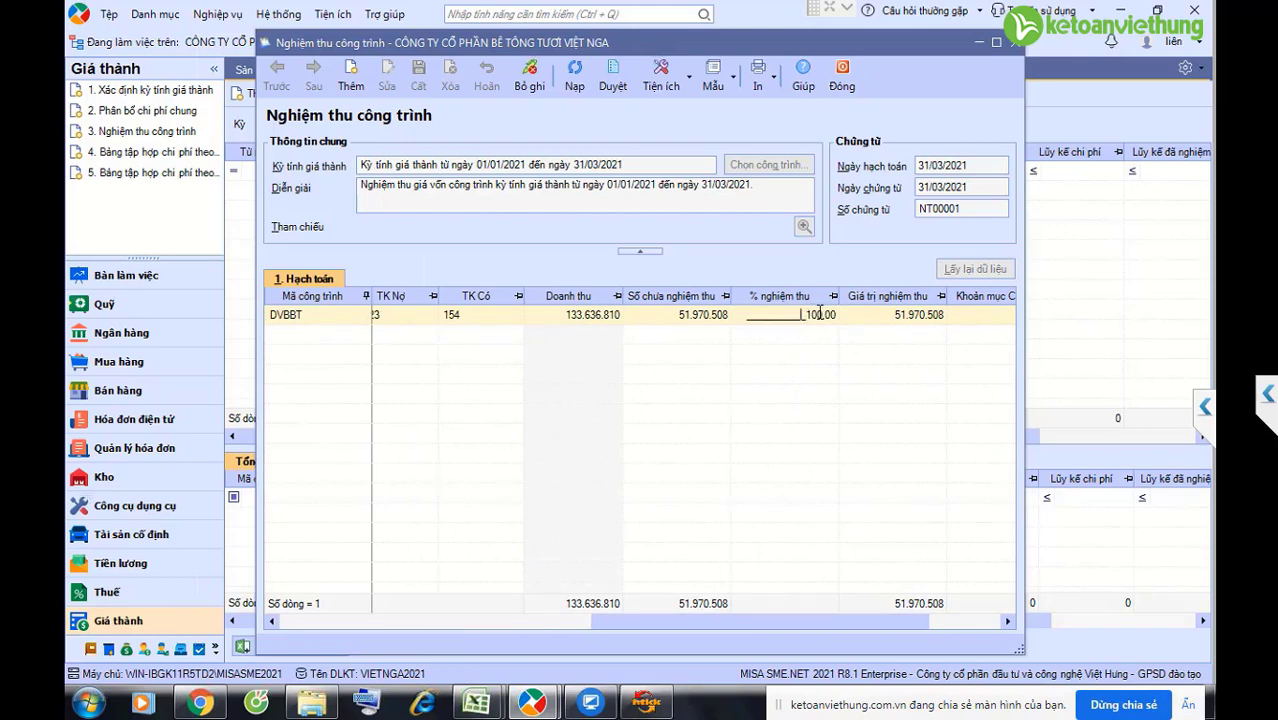
left_click(575, 318)
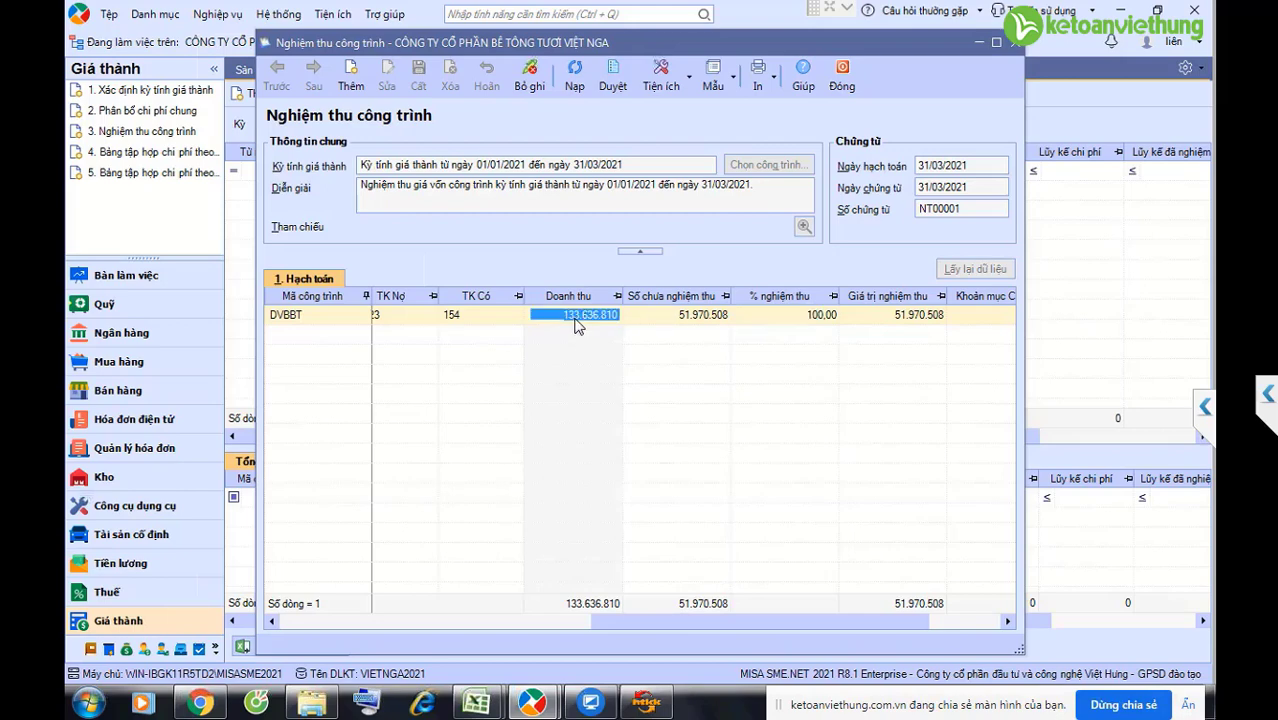
left_click(883, 318)
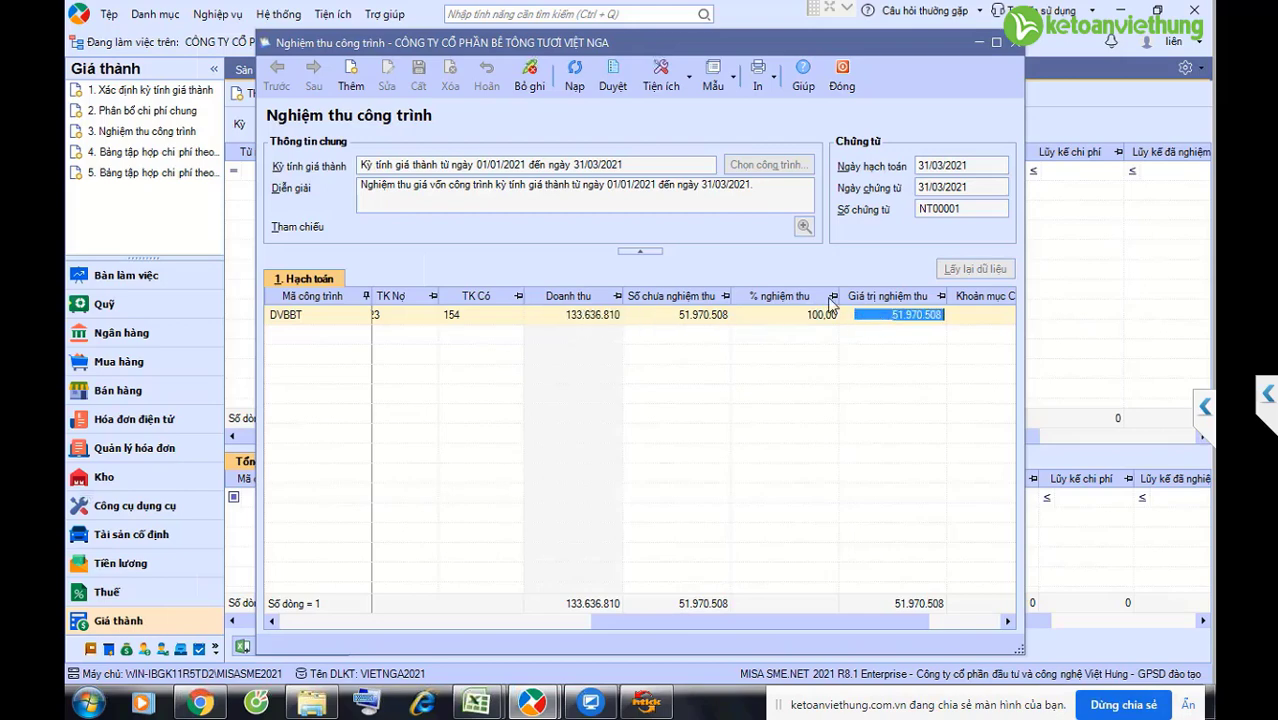
left_click(850, 84)
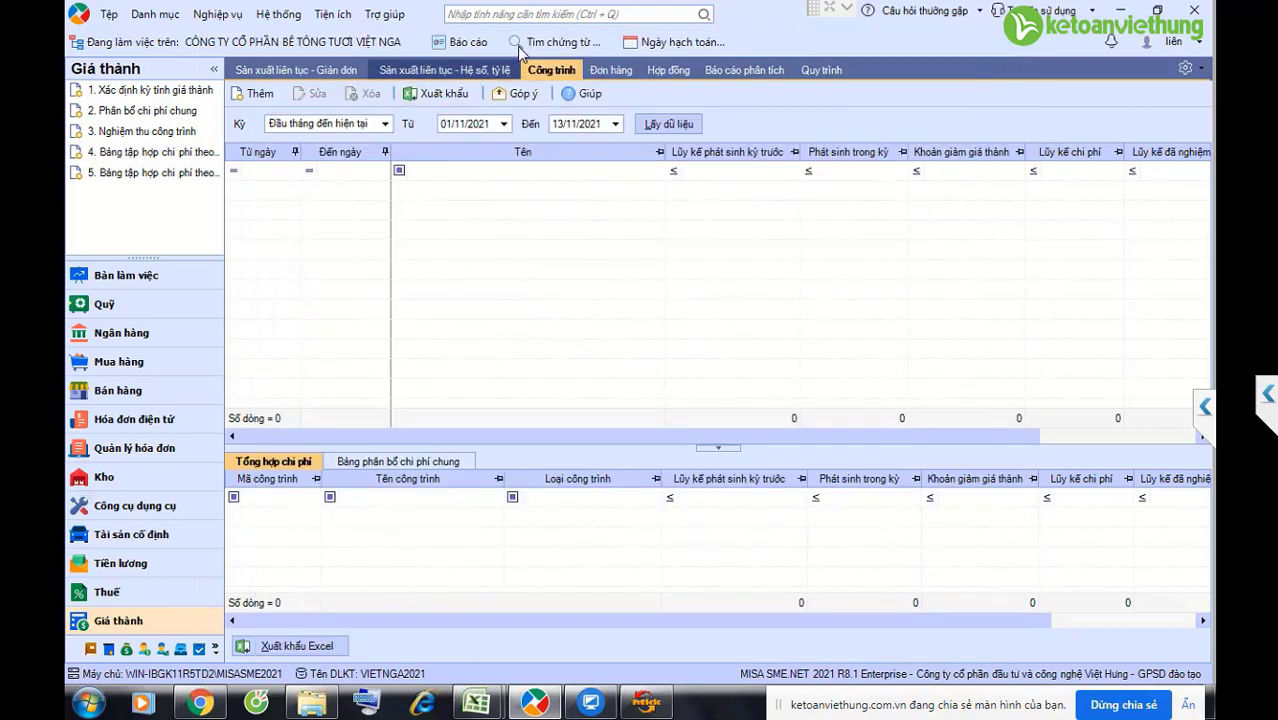
Step: Recheck account 154 in the Quý 1 trial balance F01-DNN after posting the project acceptance
left_click(445, 45)
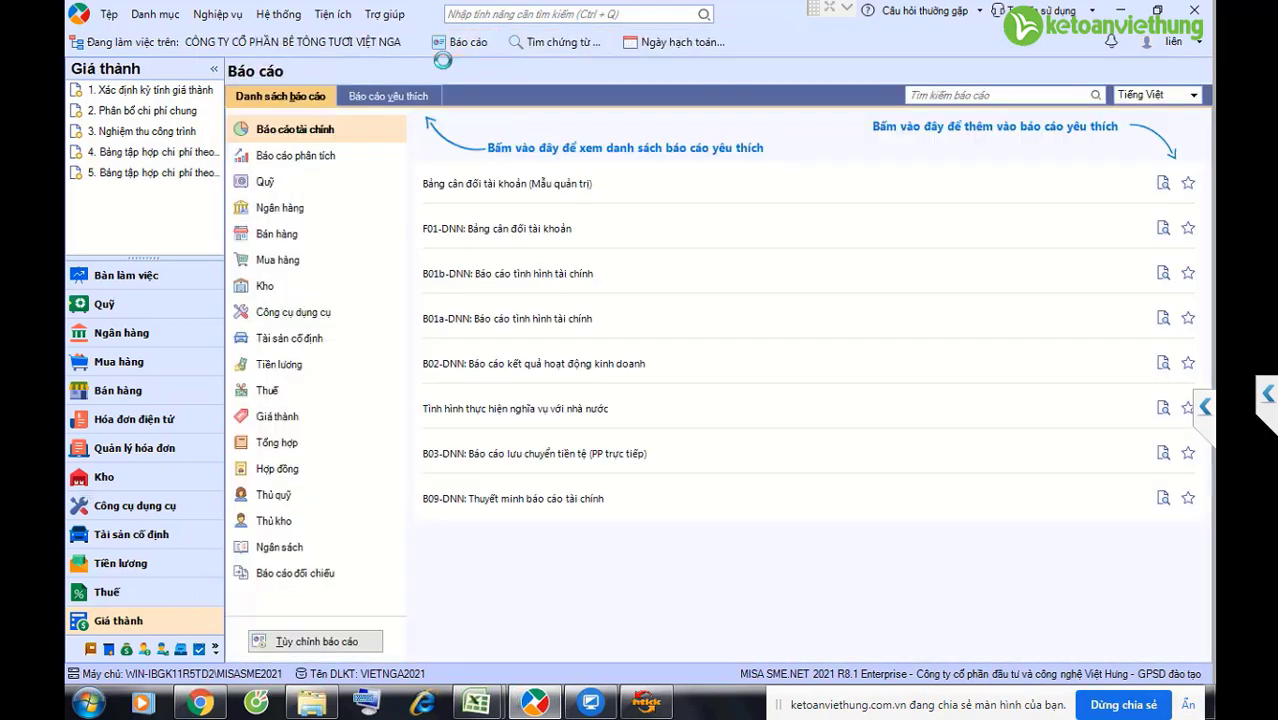
left_click(474, 233)
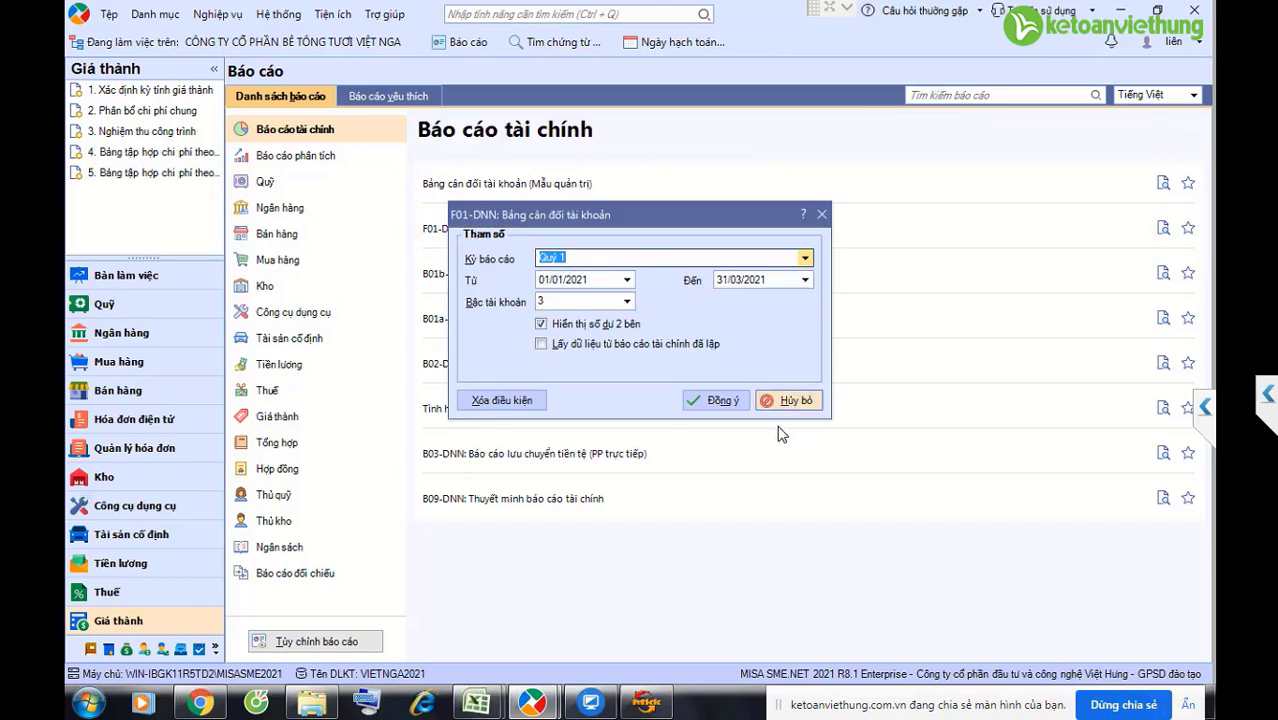
left_click(715, 400)
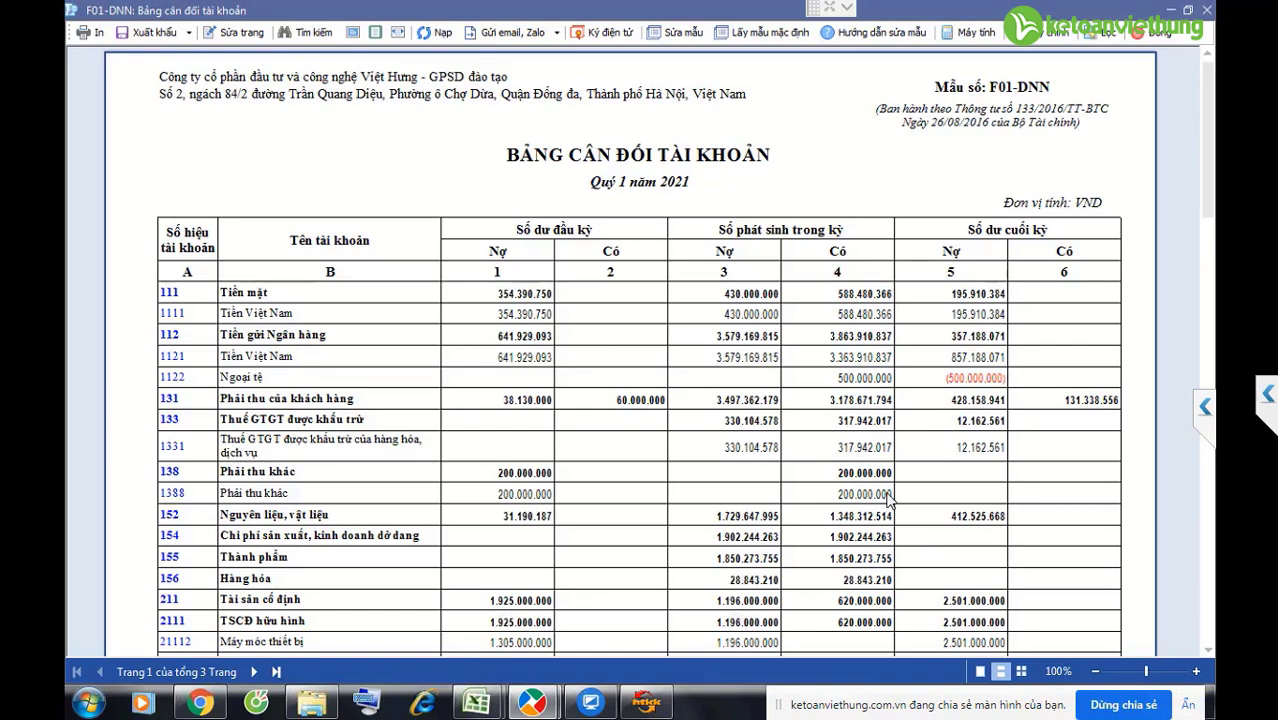
left_click(1155, 36)
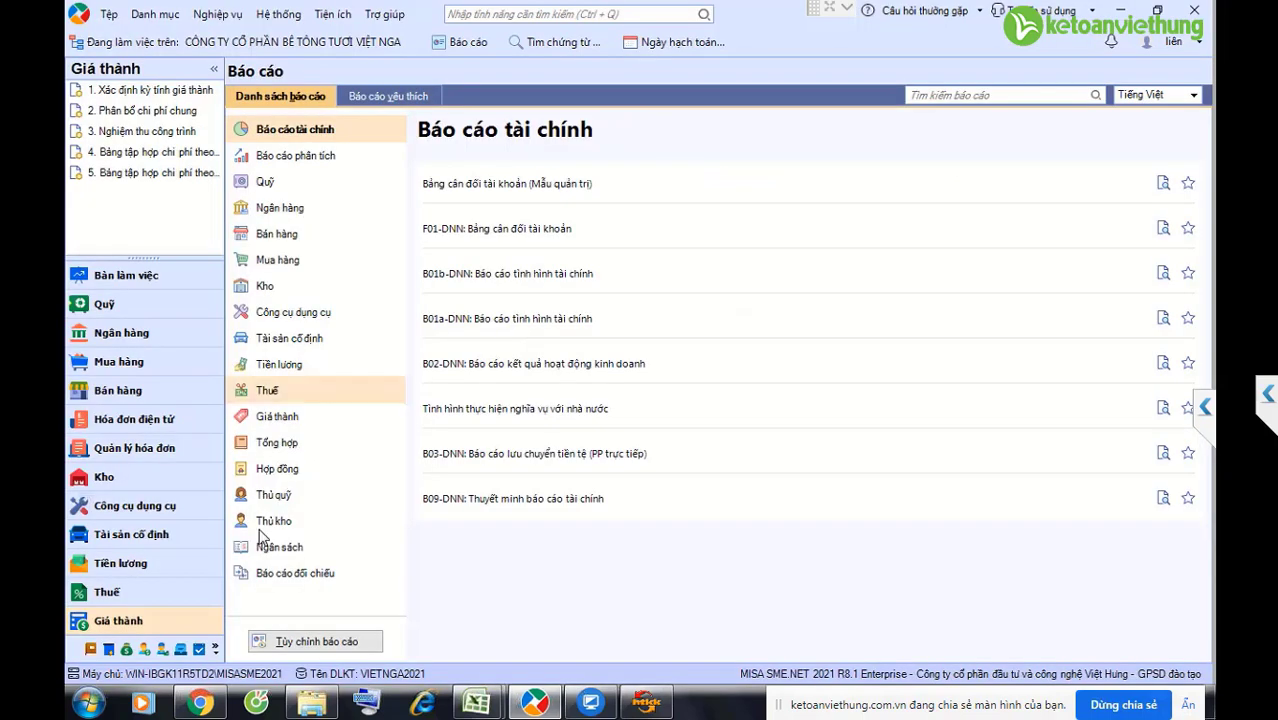
Step: Start recalculating the simple continuous production costs for the existing period 01/01/2021 to 31/03/2021
left_click(145, 622)
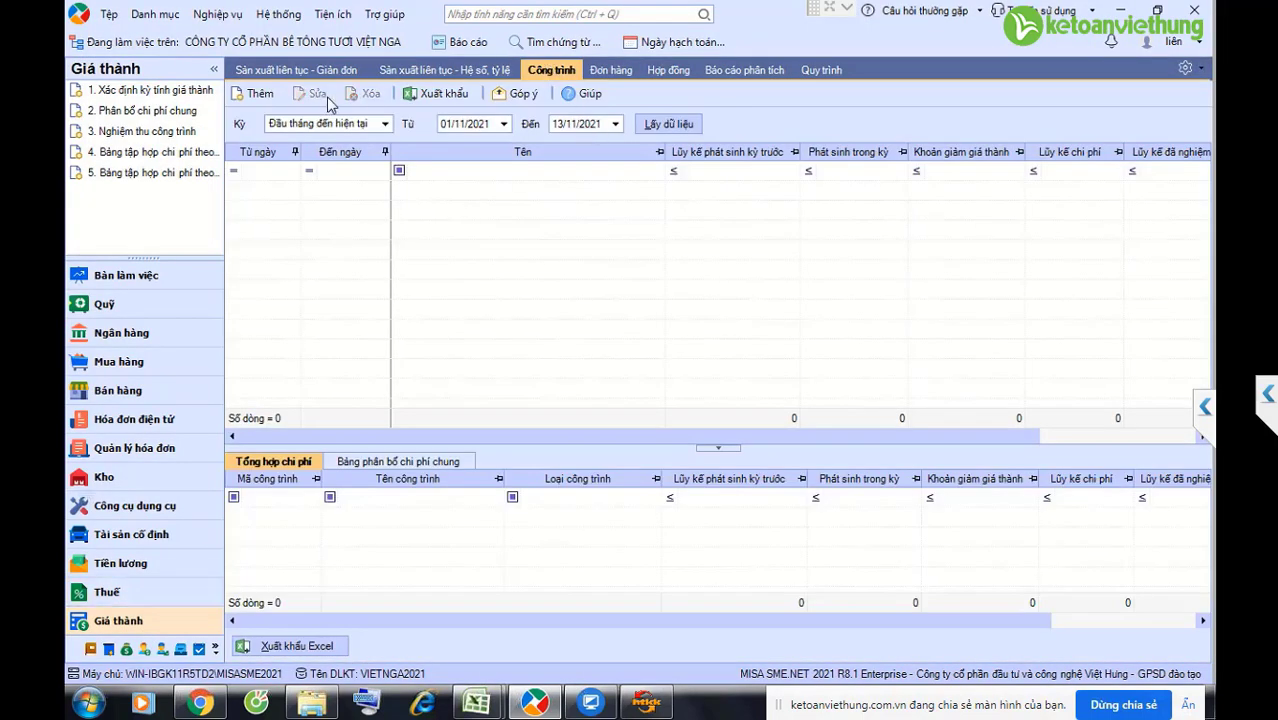
left_click(298, 72)
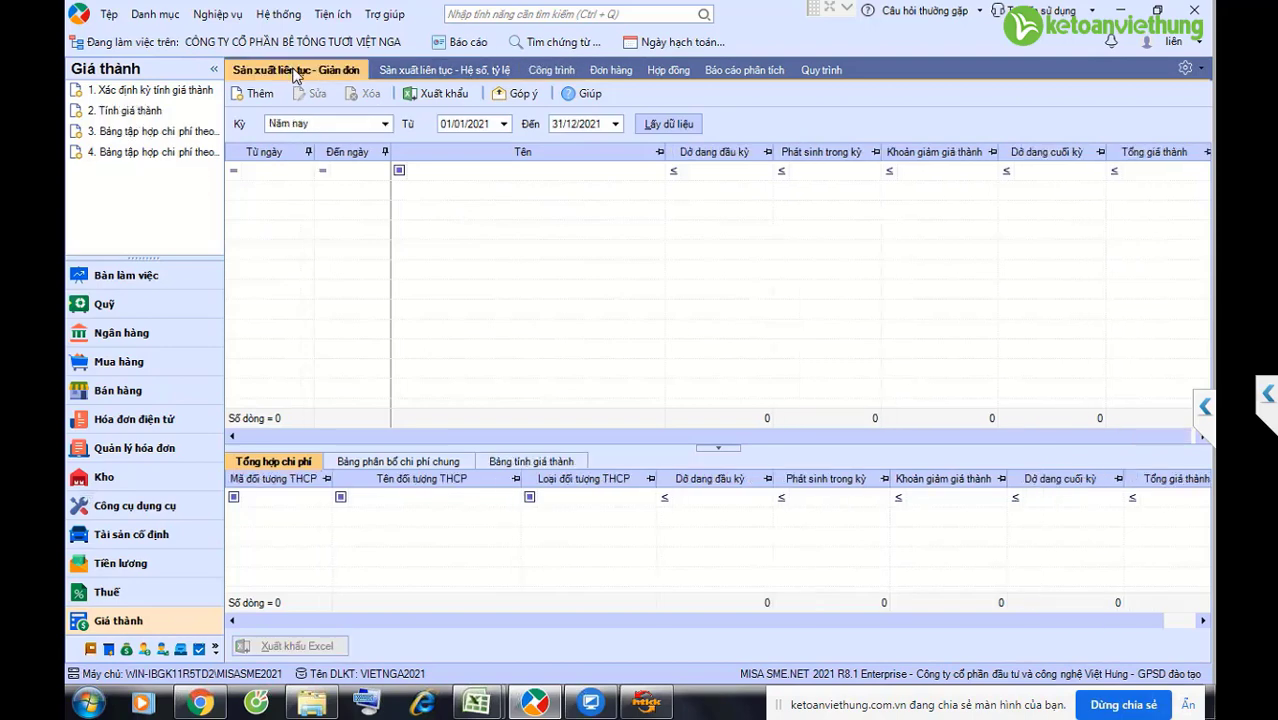
left_click(142, 117)
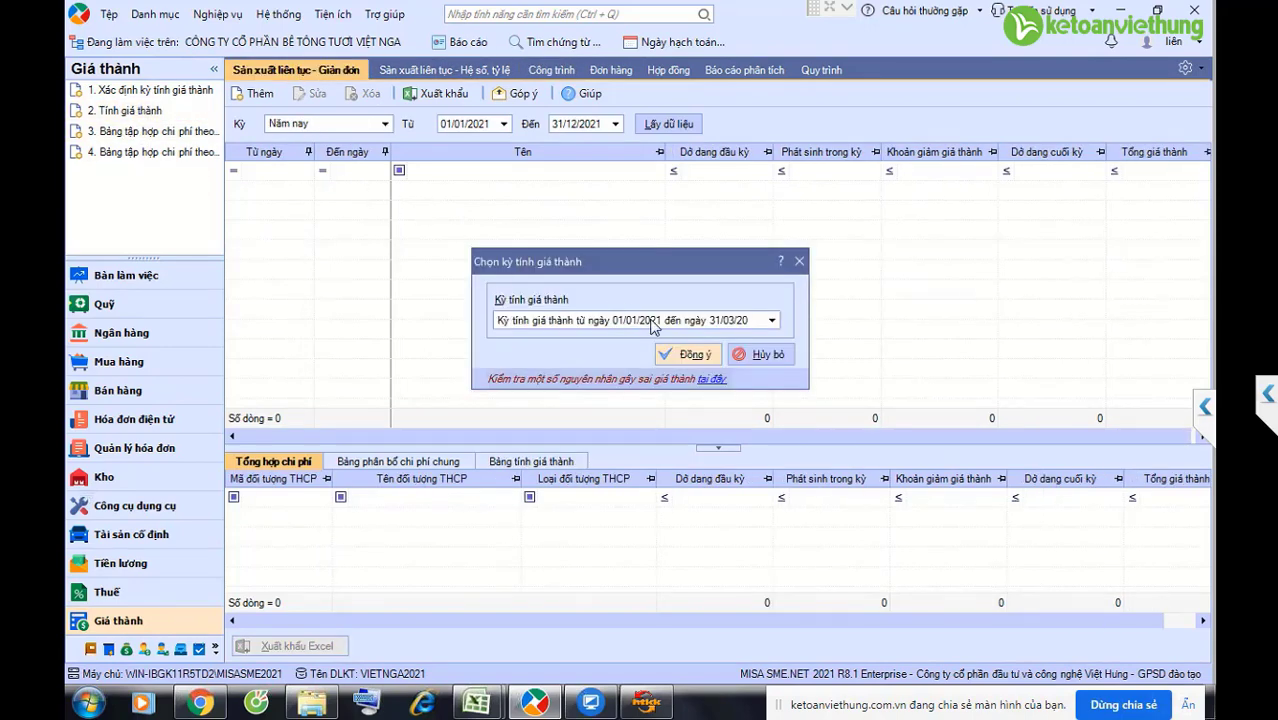
left_click(690, 354)
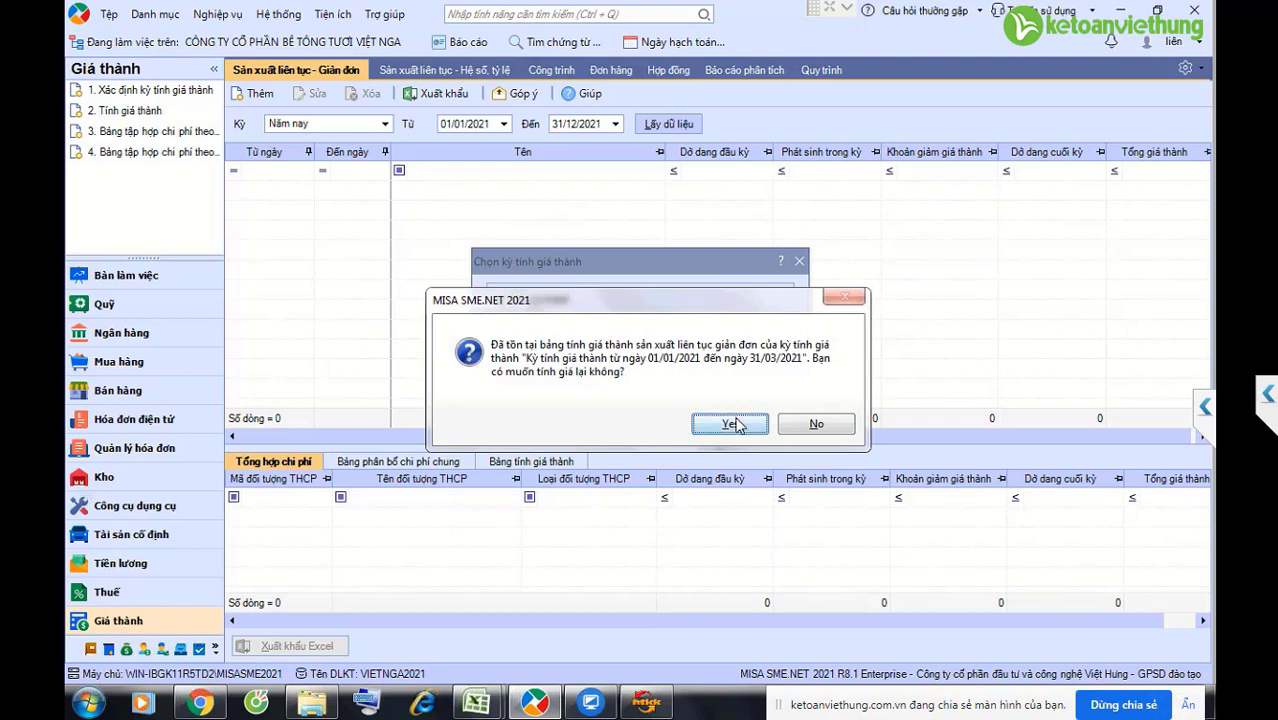
left_click(730, 424)
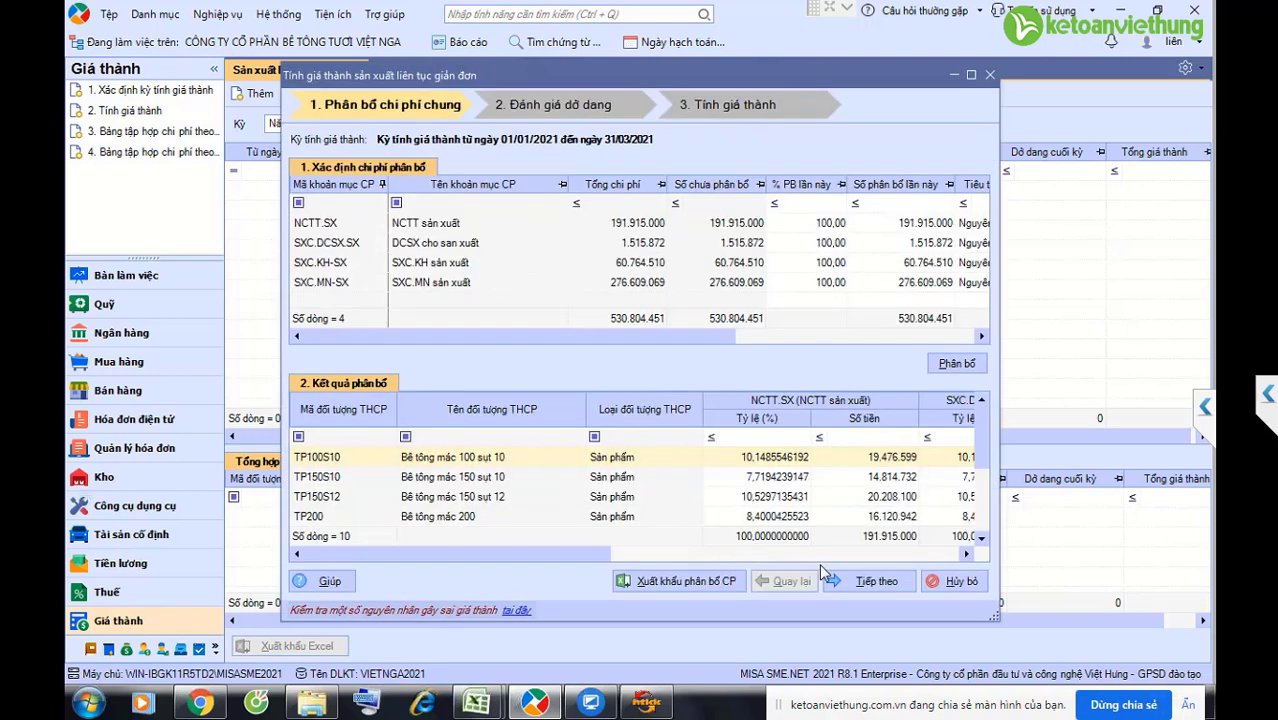
Step: Review the ending unfinished quantities, completion percentages and work-in-progress costs in the Đánh giá dở dang stage, and cancel the cost calculation
left_click(867, 590)
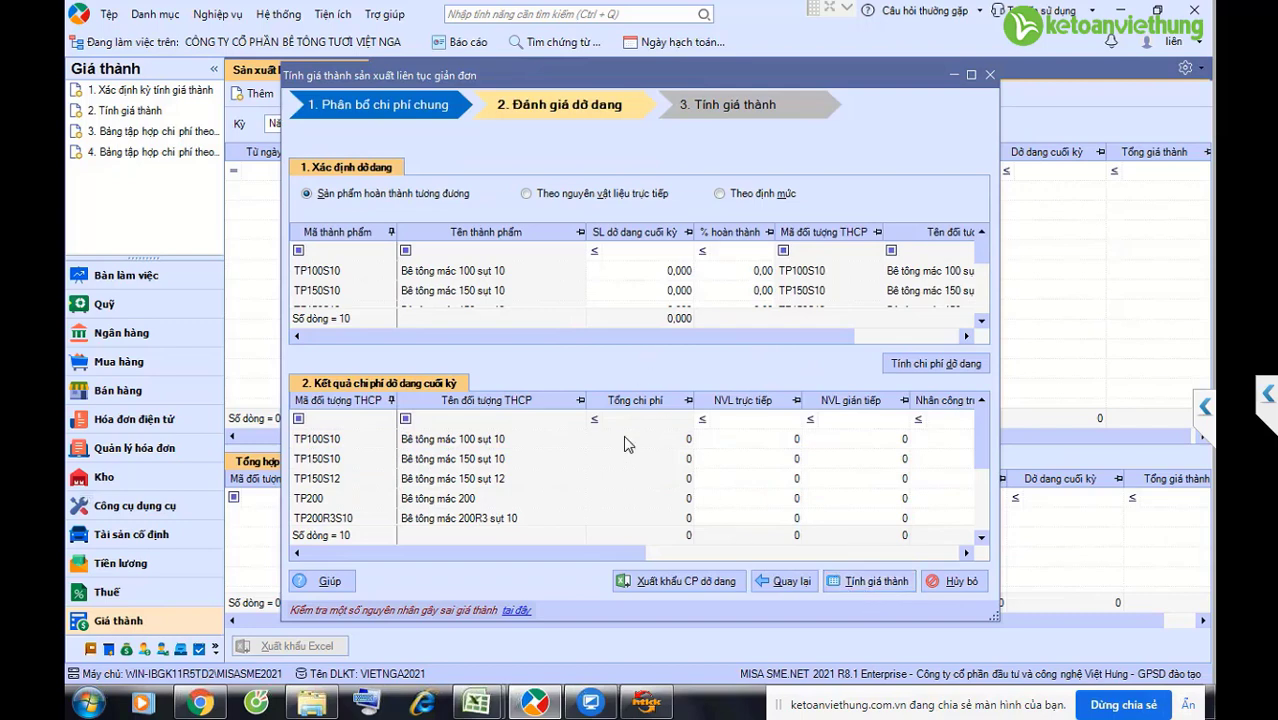
left_click(661, 271)
left_click(731, 277)
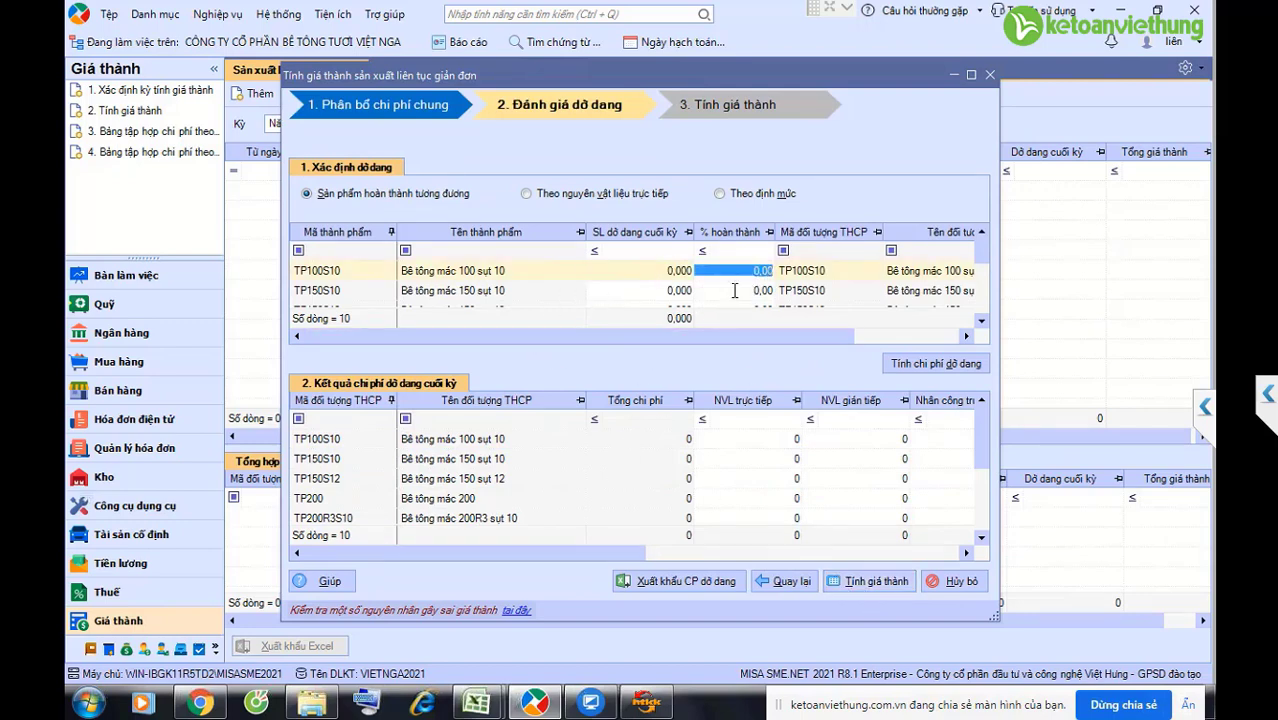
left_click(676, 290)
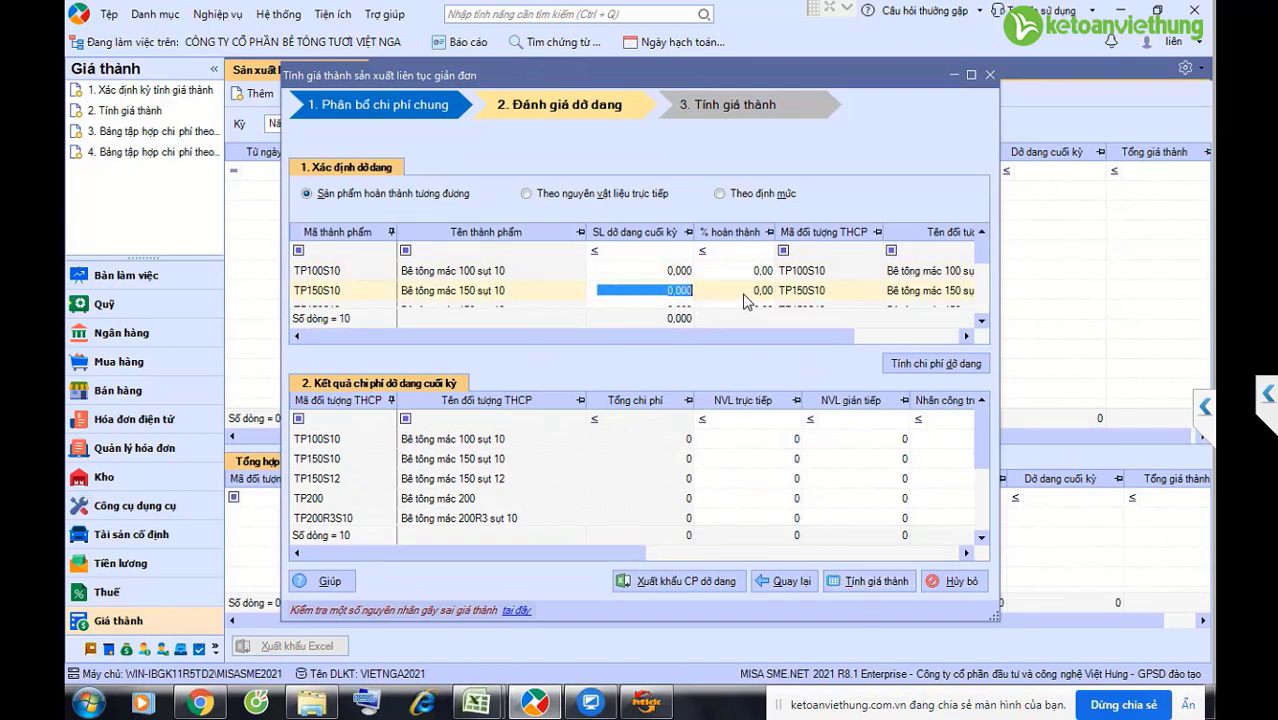
left_click(668, 444)
left_click(757, 460)
left_click(845, 498)
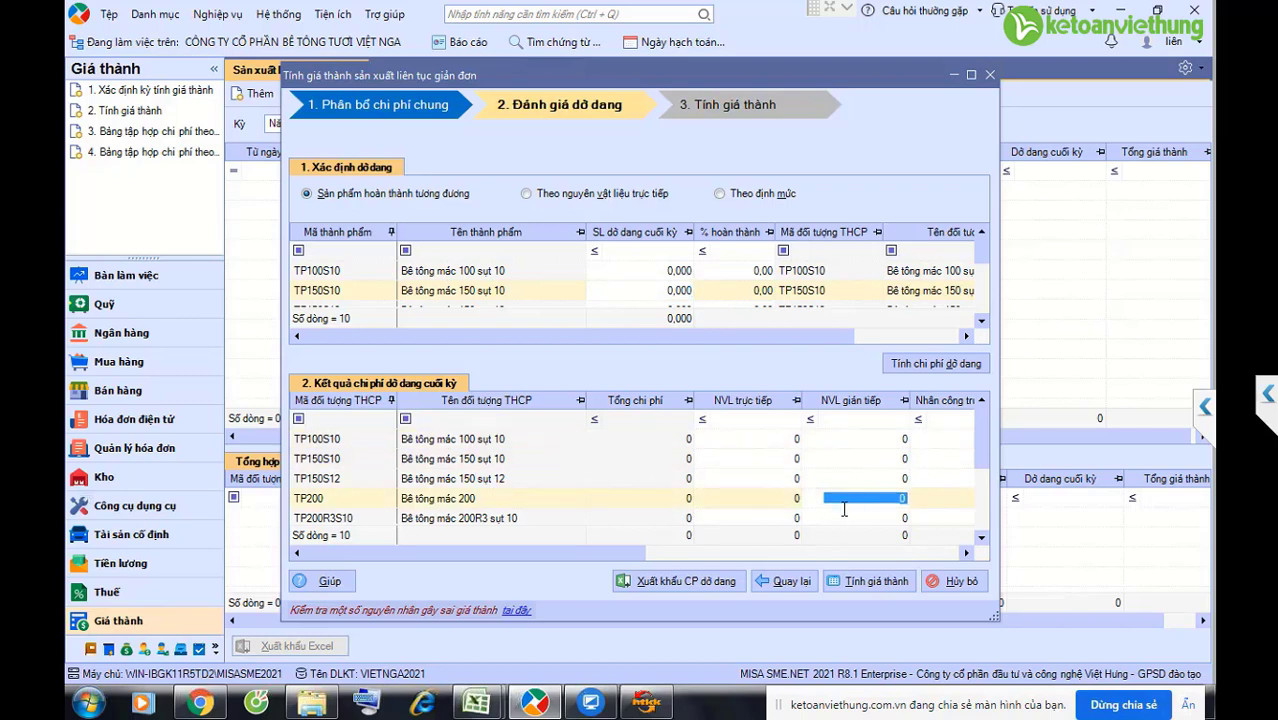
left_click(722, 479)
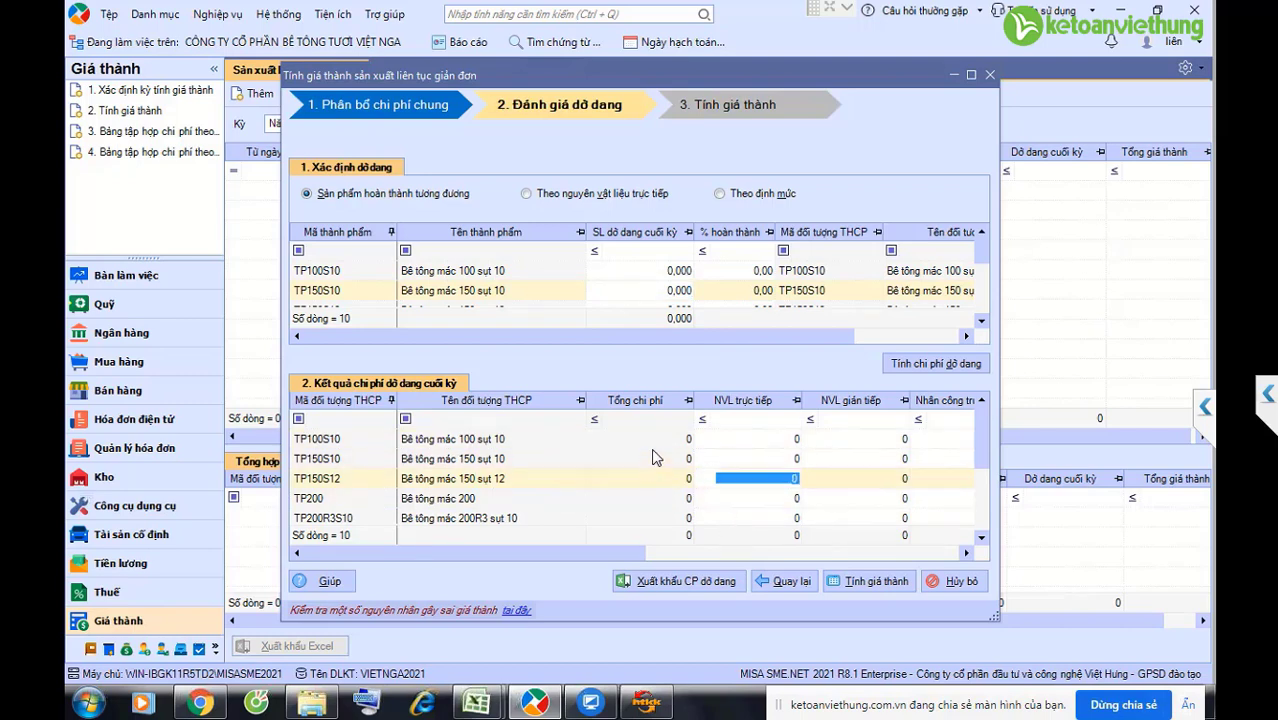
left_click(652, 457)
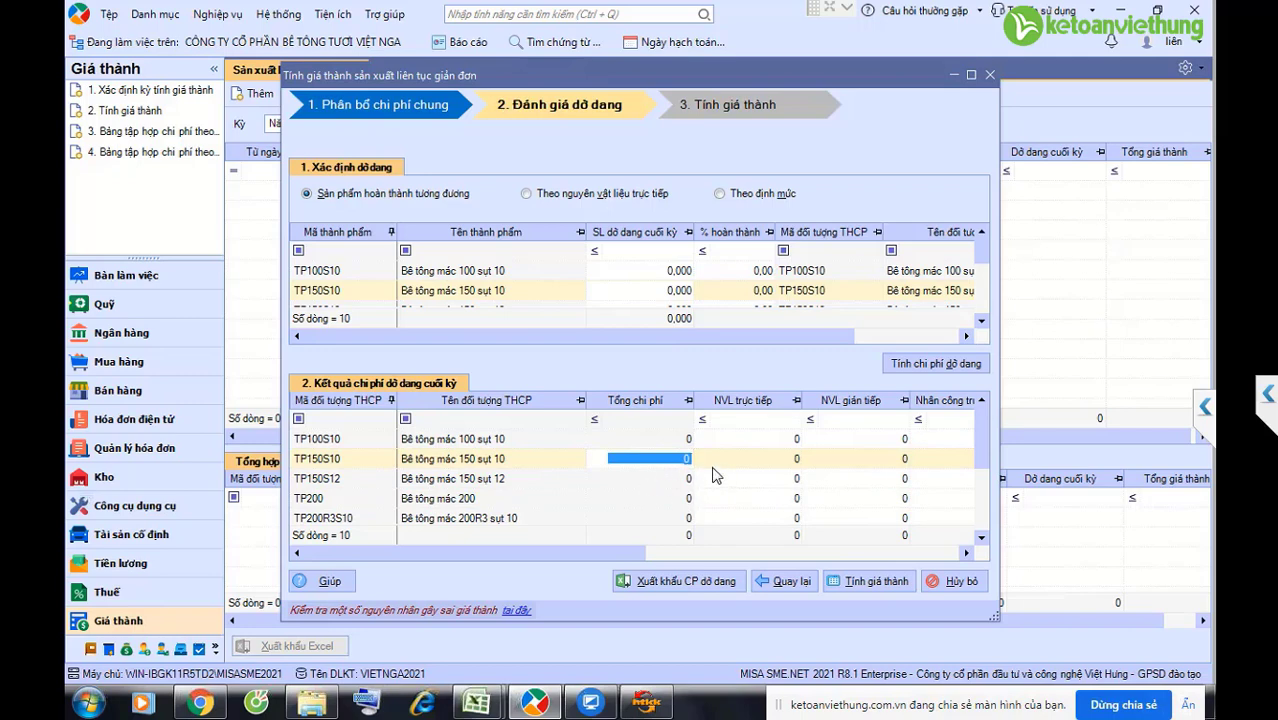
left_click(962, 581)
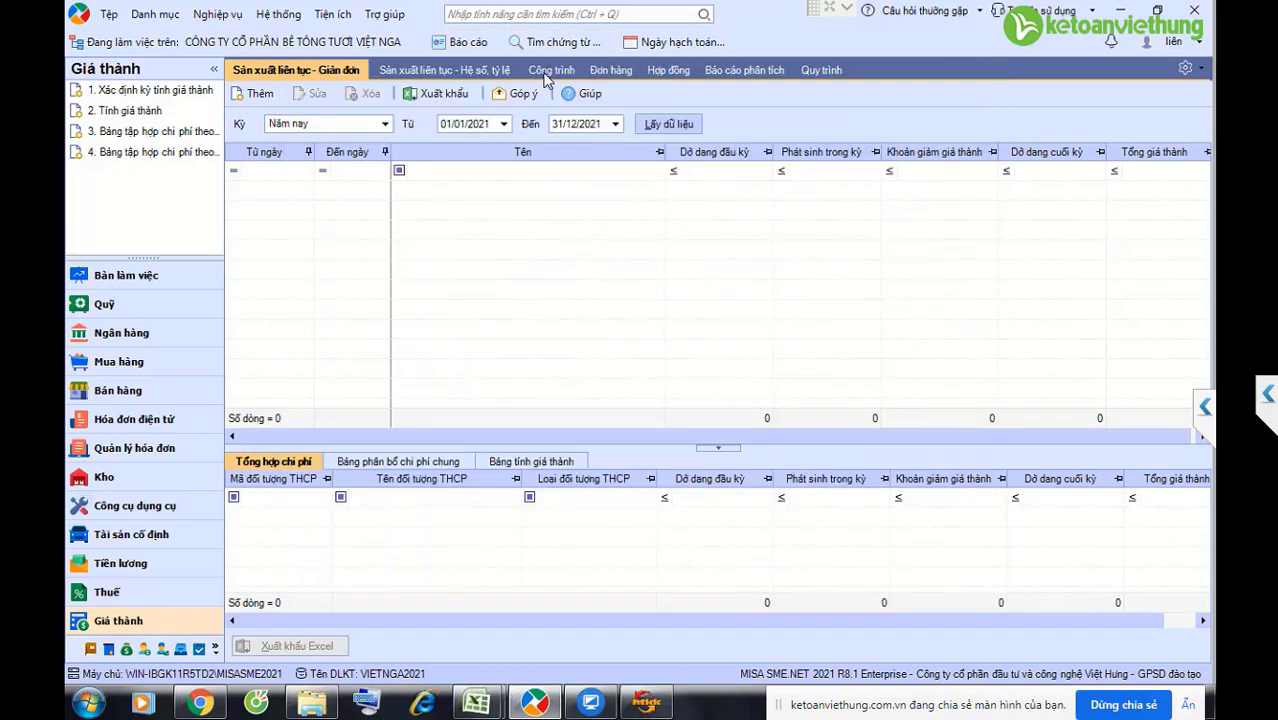
Step: Generate the analysis report Báo cáo tổng hợp lãi lỗ theo công trình for Quý 1 with project DVBBT selected
left_click(737, 78)
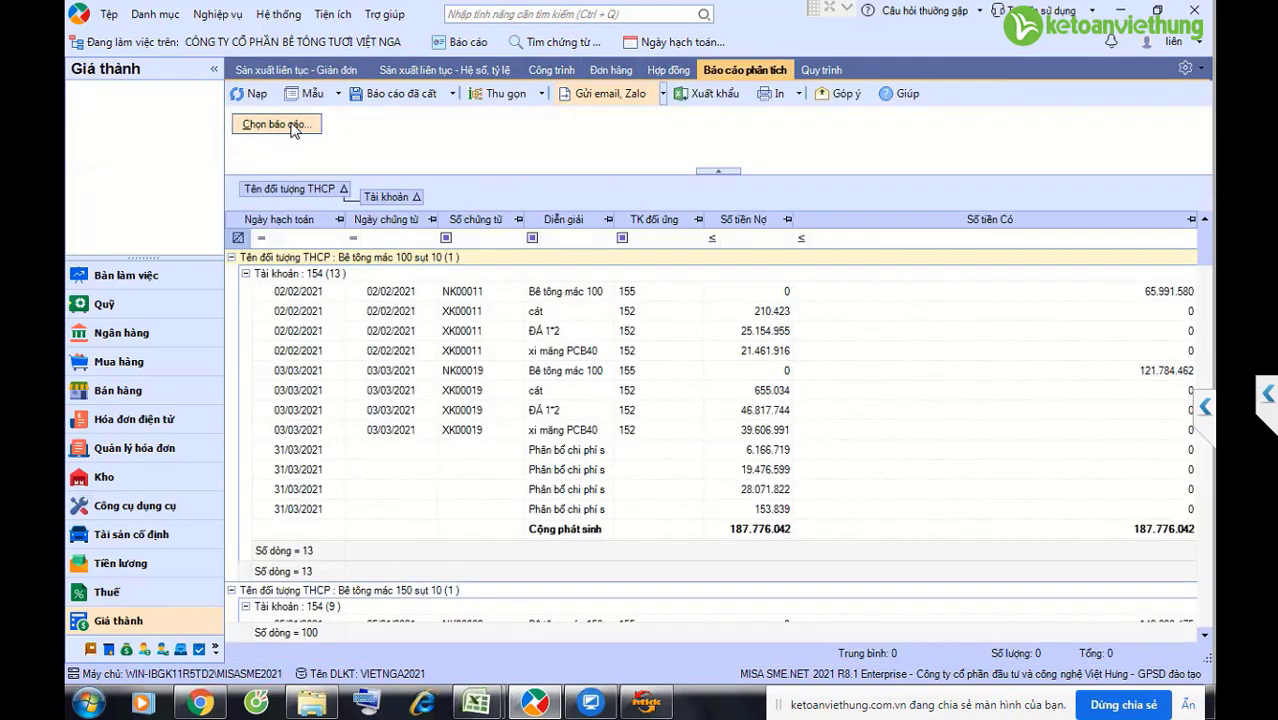
left_click(291, 126)
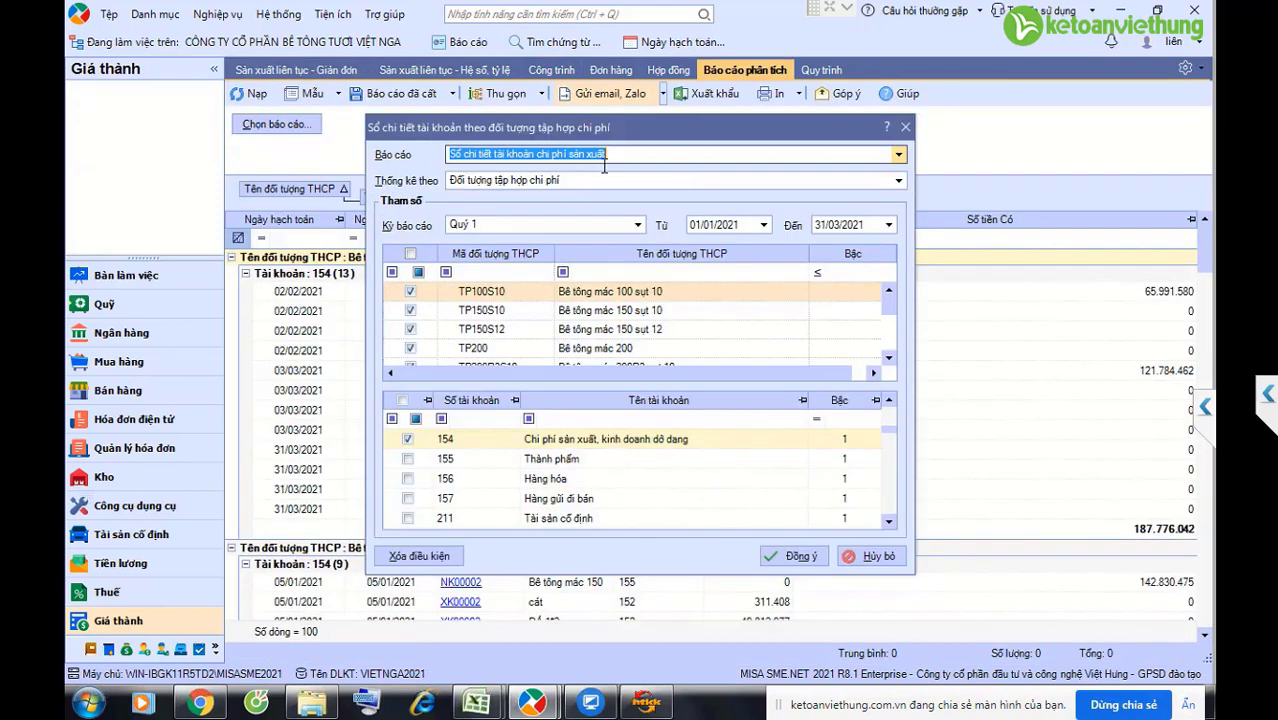
left_click(899, 156)
left_click(530, 227)
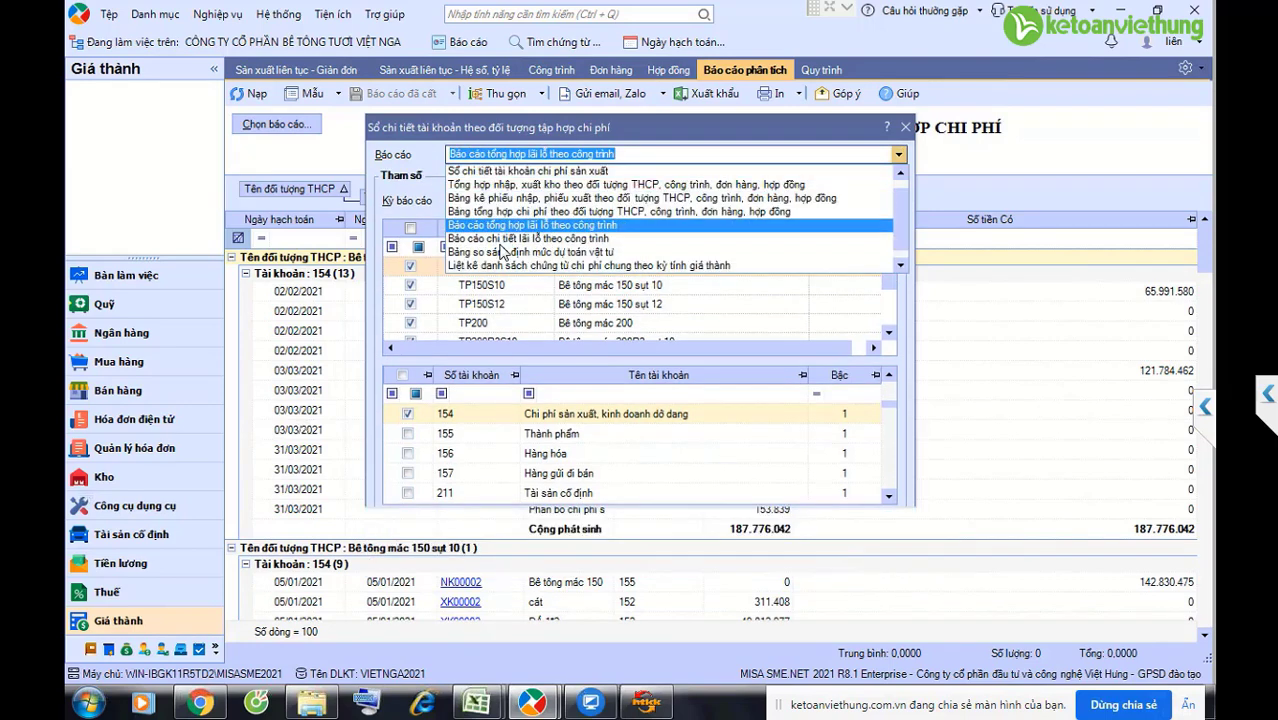
left_click(637, 199)
scroll(515, 295, "down", 2)
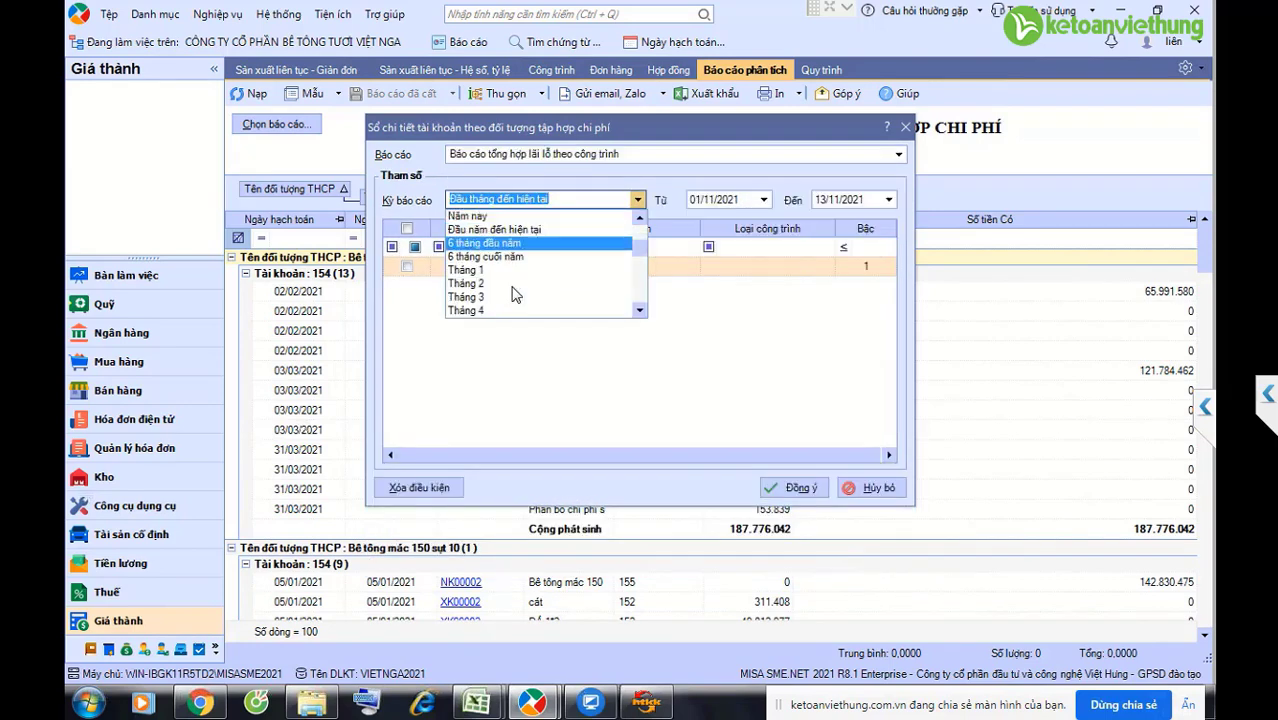
scroll(511, 293, "down", 4)
left_click(470, 278)
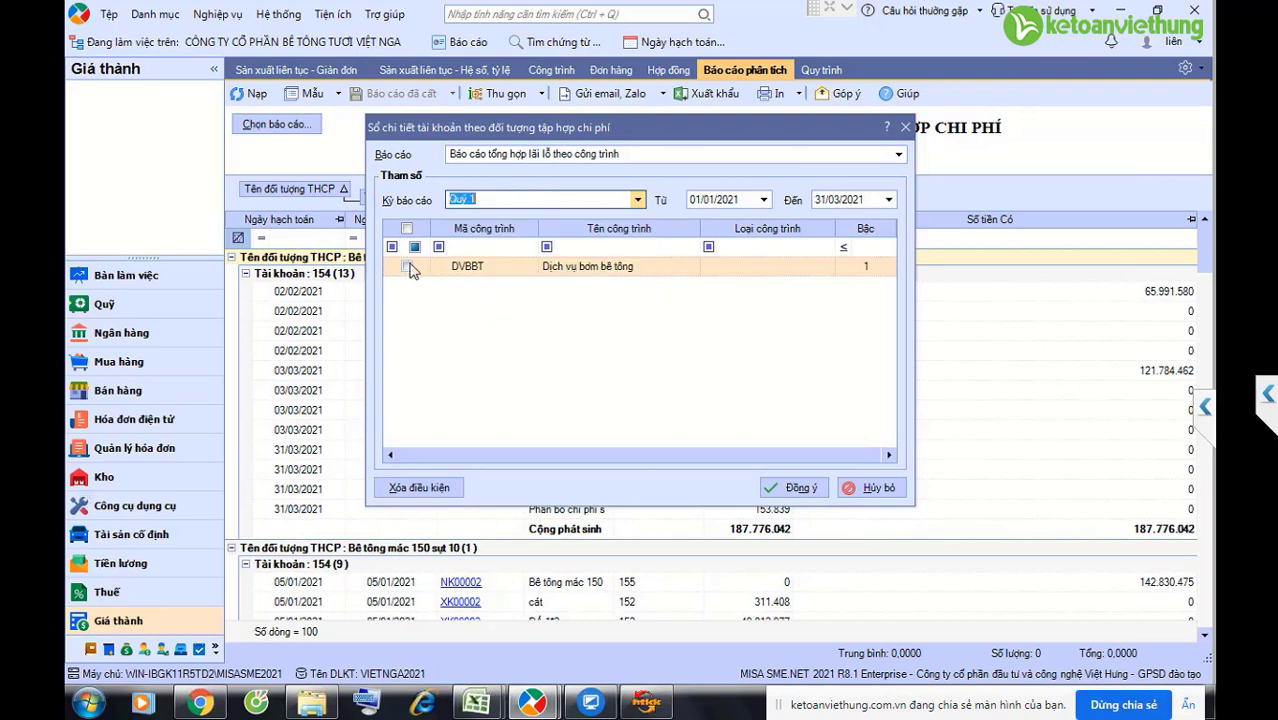
left_click(407, 267)
left_click(785, 488)
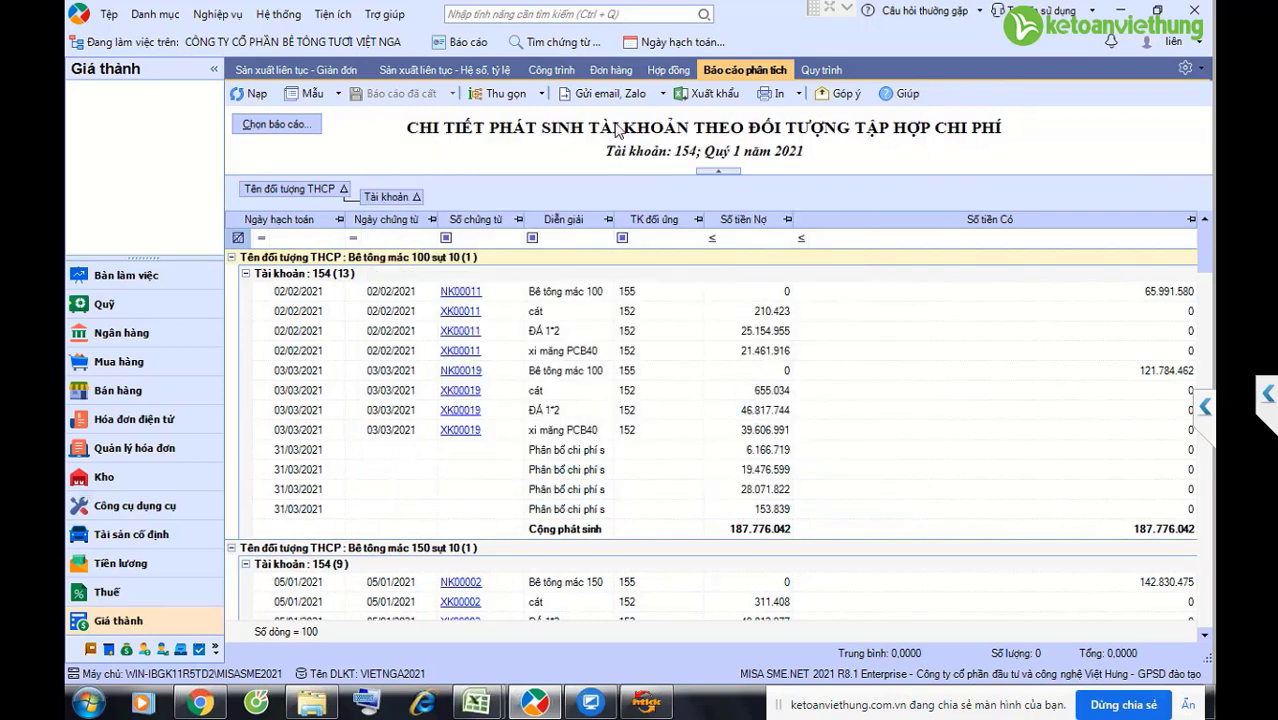
Step: Examine the revenue, incurred costs, ending work in progress and cost of goods sold of DVBBT in the profit and loss report
left_click_drag(655, 635, 927, 511)
left_click(1008, 281)
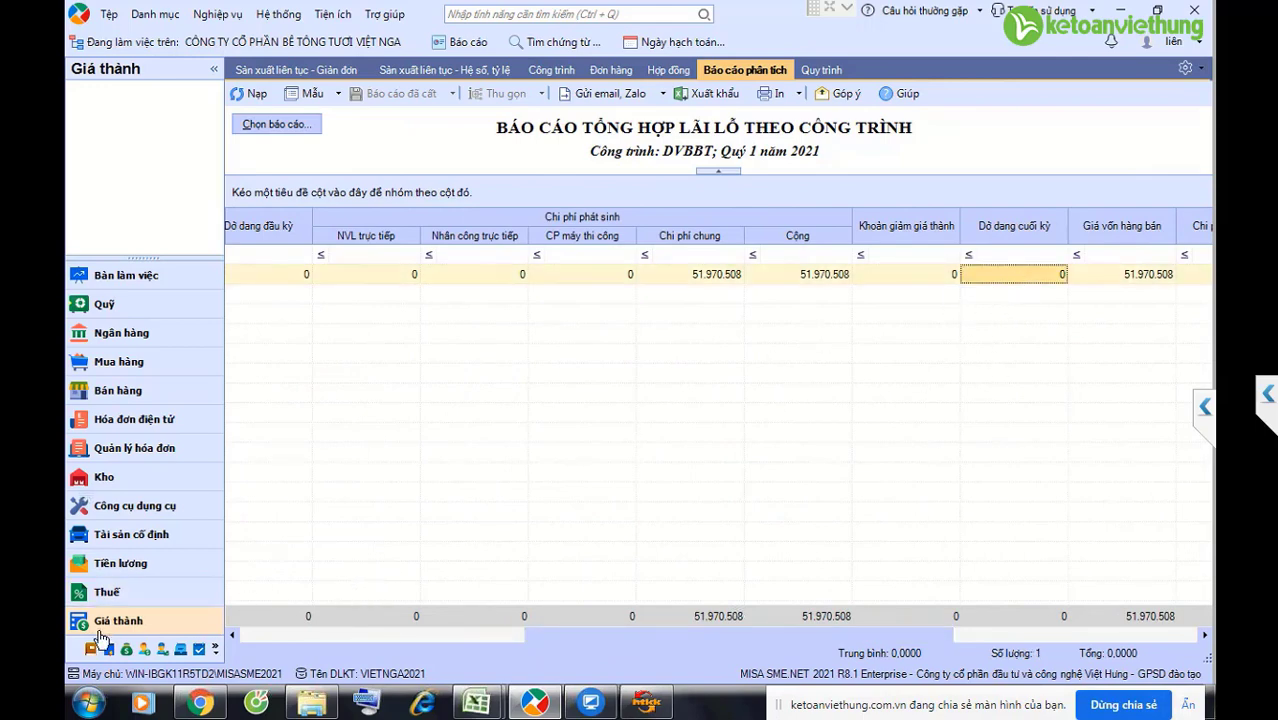
left_click_drag(640, 635, 334, 636)
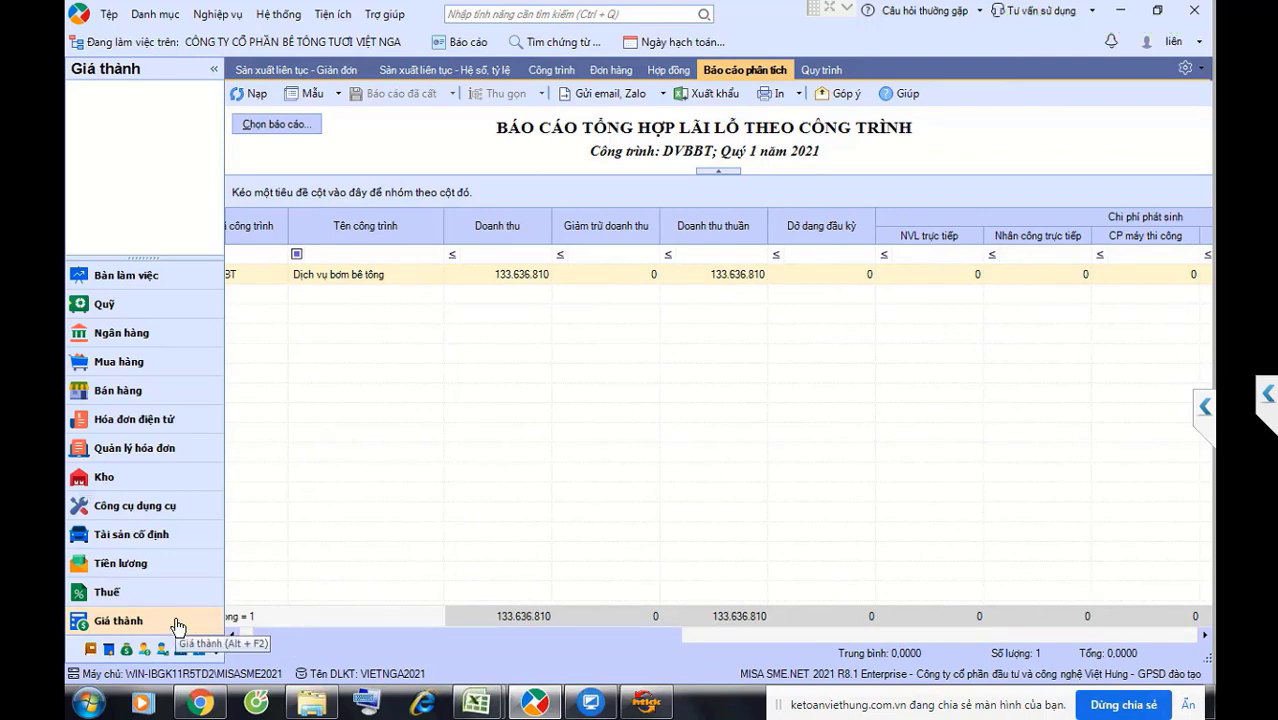